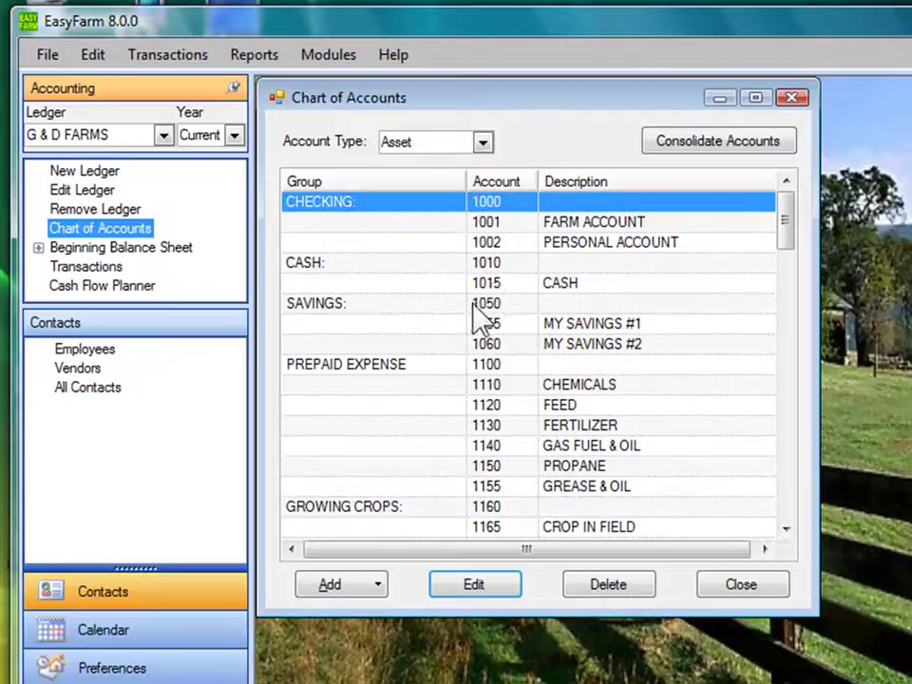
# - Browse the chart of accounts by account type, viewing the Liability, Income and Expense accounts in turn
pyautogui.click(483, 144)
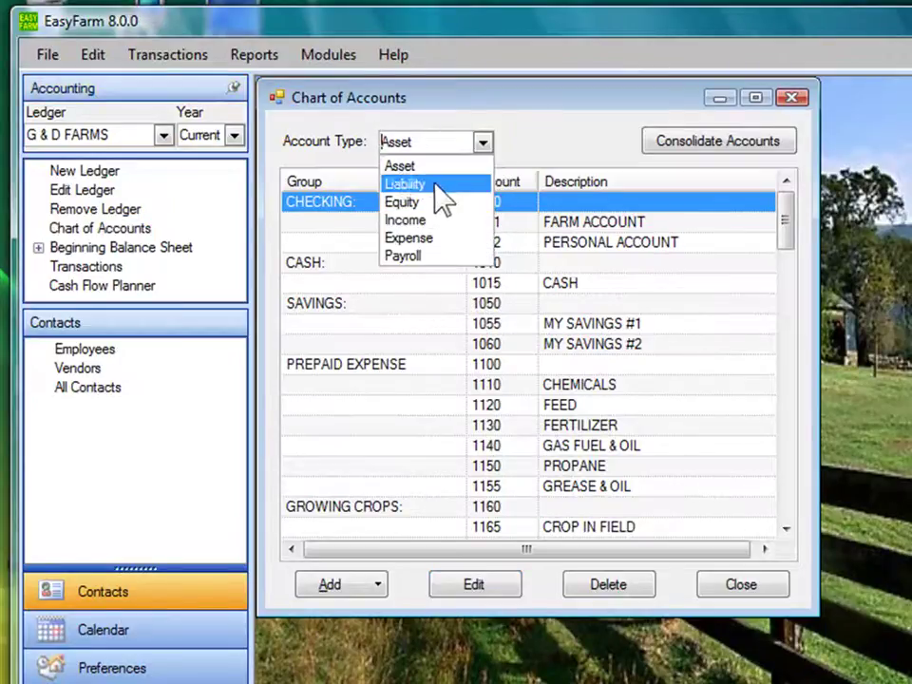
pyautogui.click(438, 187)
pyautogui.click(483, 143)
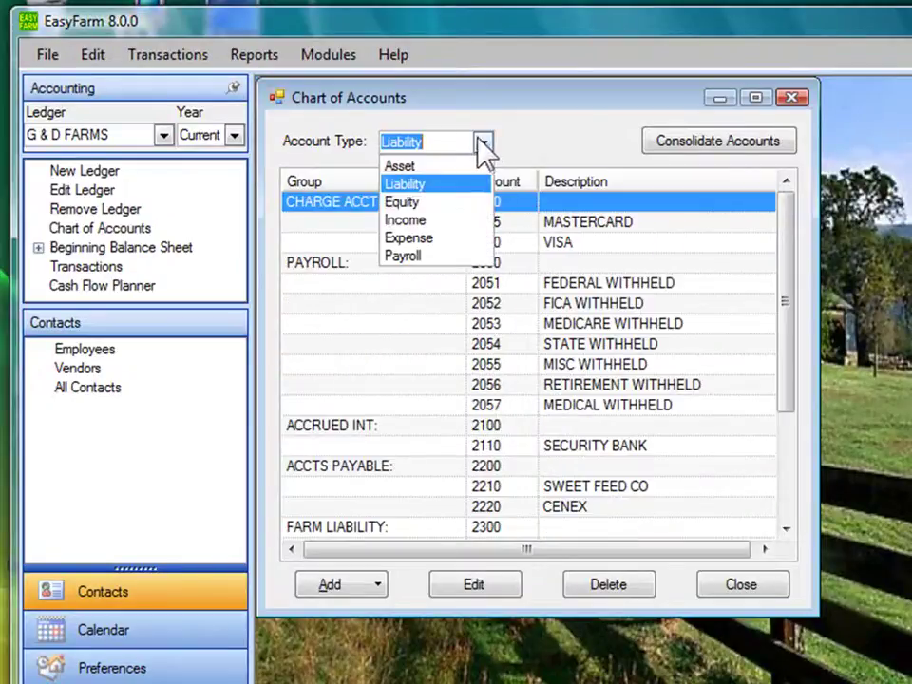
pyautogui.click(424, 225)
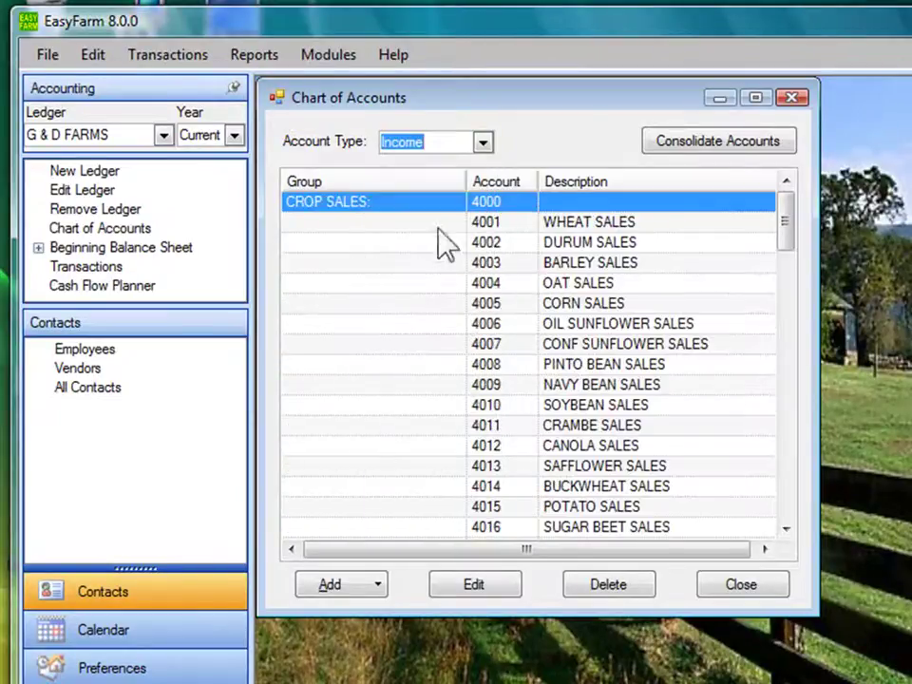
pyautogui.click(484, 143)
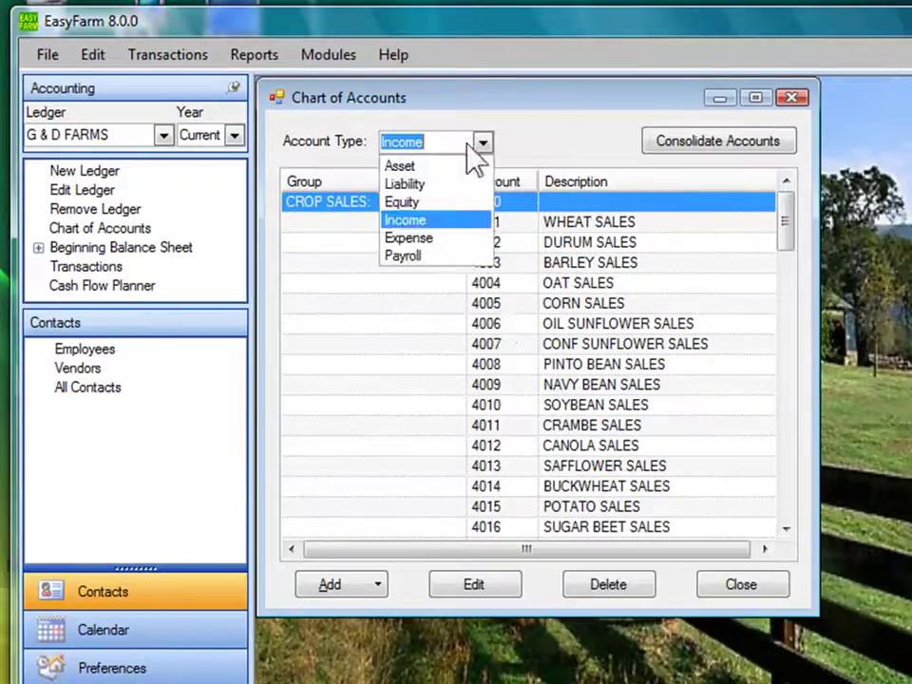
pyautogui.click(418, 238)
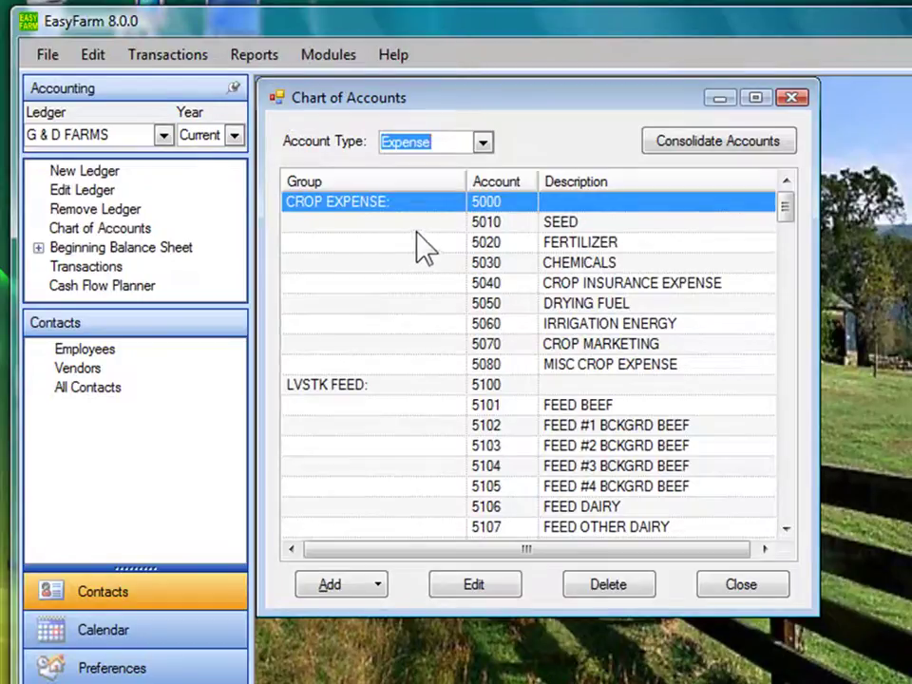
# - Open the Chemicals expense sub-account 5030 for editing and examine its account type choices
pyautogui.click(568, 266)
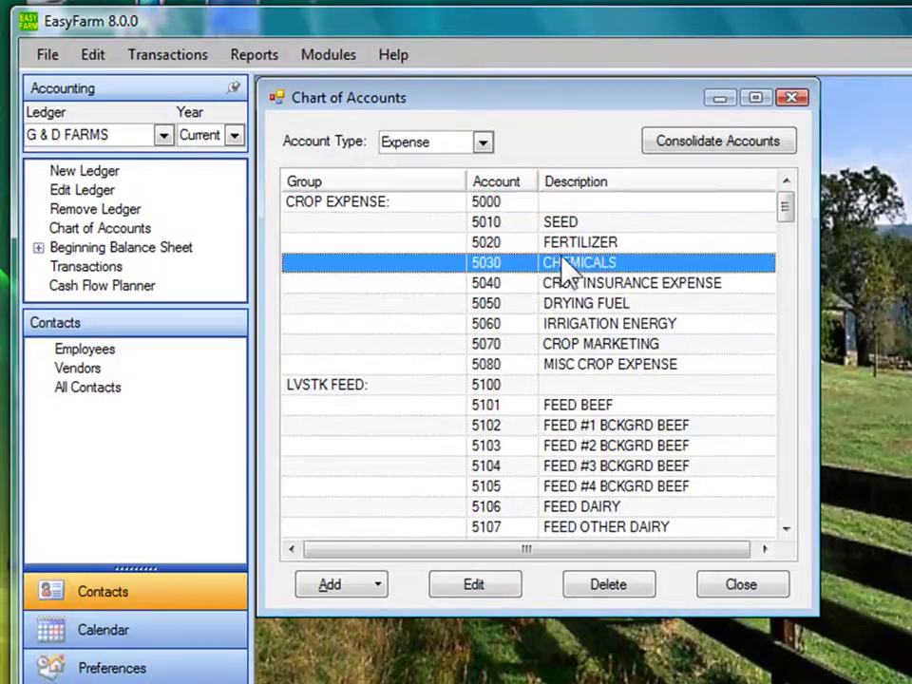
pyautogui.click(460, 589)
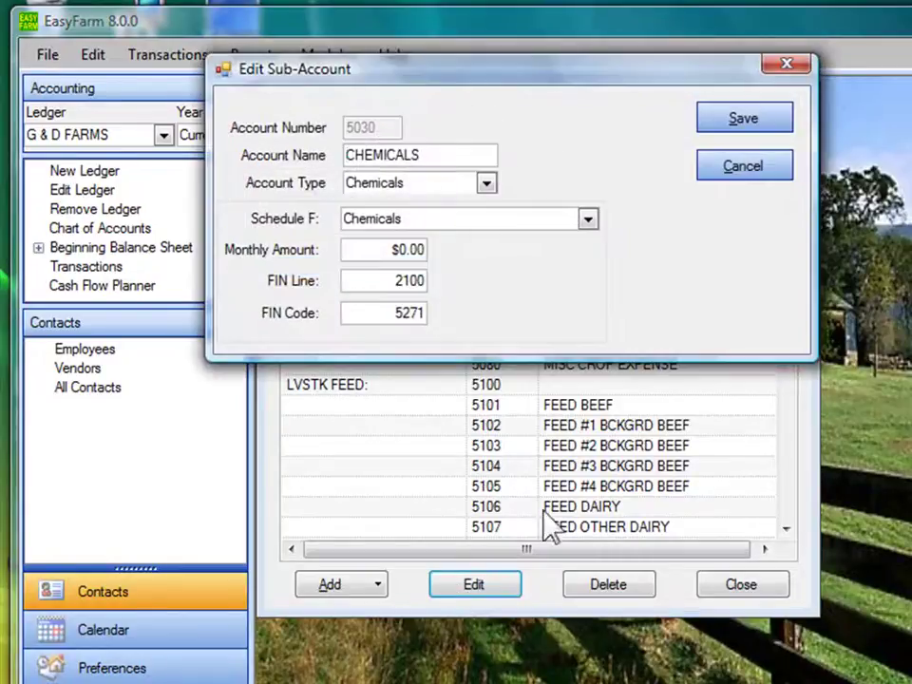
pyautogui.click(486, 188)
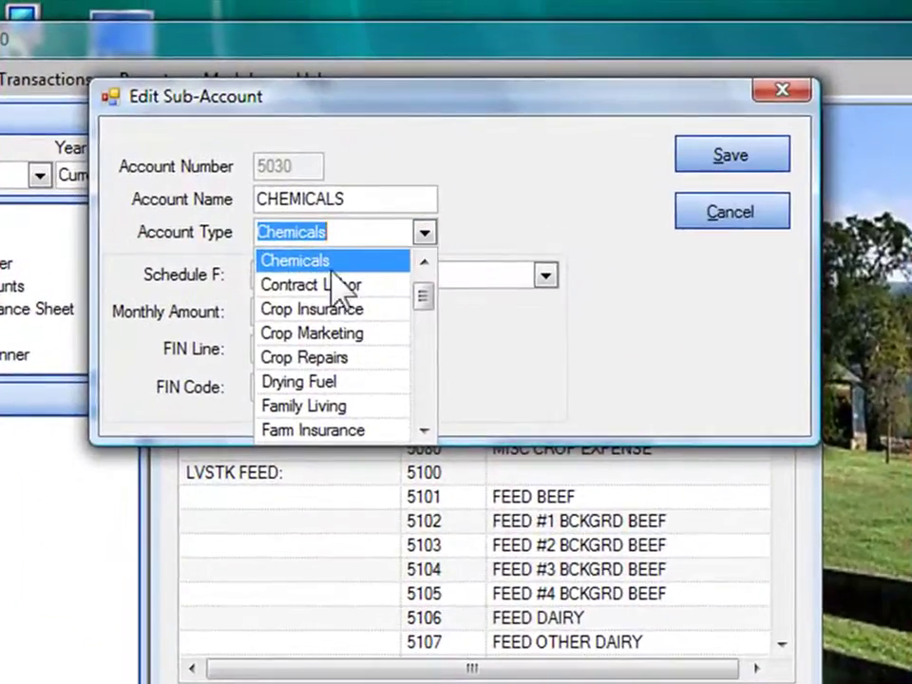
pyautogui.click(303, 228)
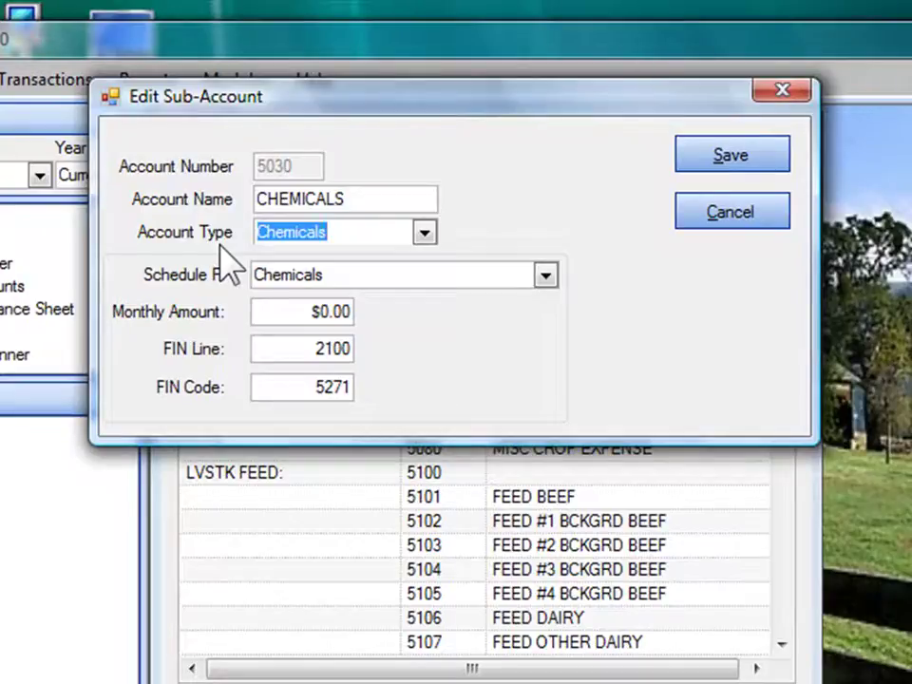
# - Look through the available account types for the Chemicals sub-account and choose Livestock Purchase
pyautogui.click(423, 233)
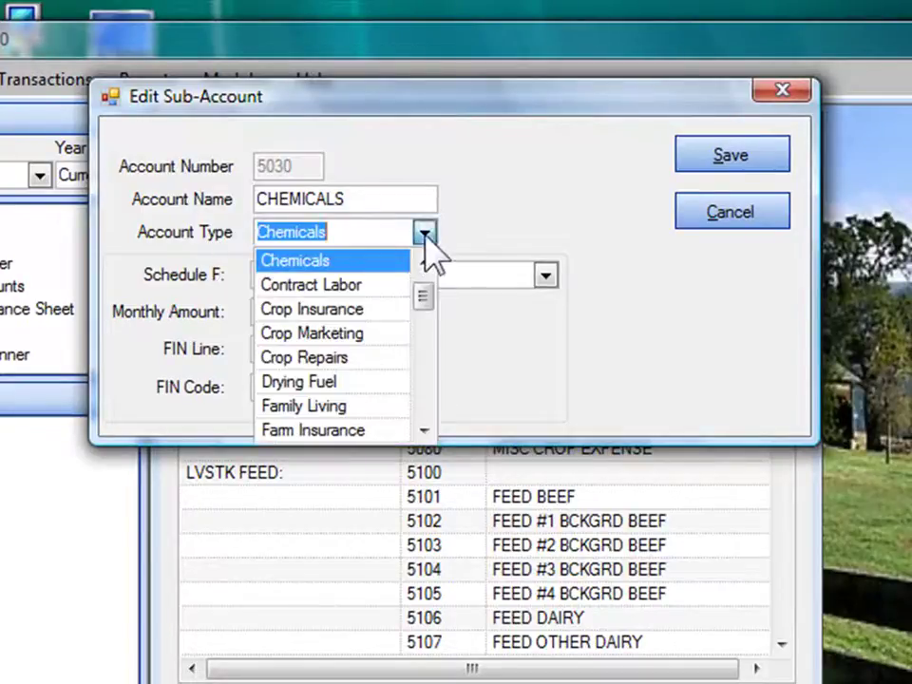
pyautogui.click(426, 433)
pyautogui.click(426, 433)
pyautogui.click(426, 433)
pyautogui.click(426, 433)
pyautogui.click(426, 433)
pyautogui.click(427, 433)
pyautogui.click(426, 433)
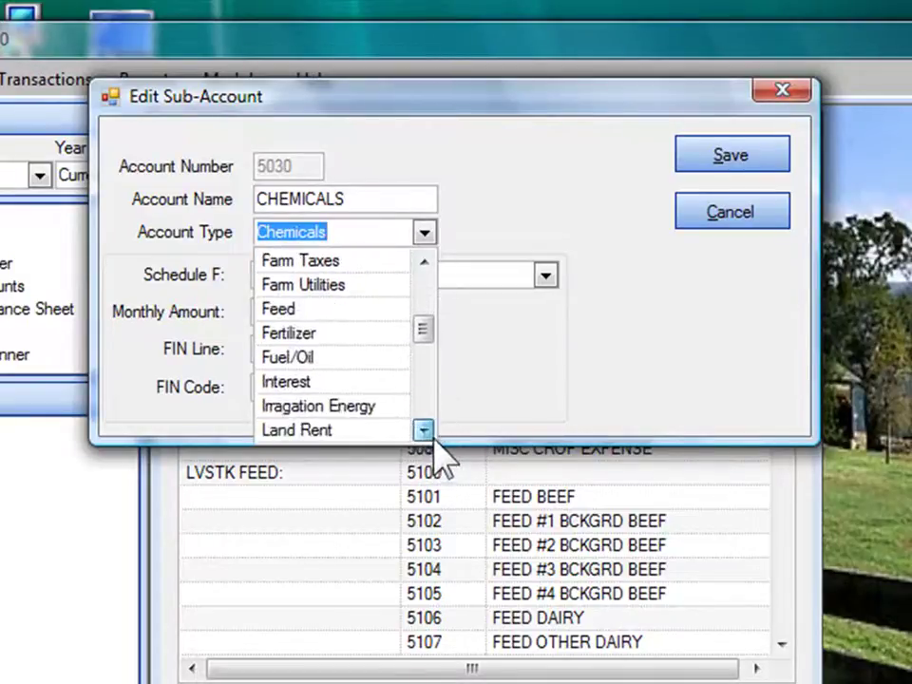
pyautogui.click(433, 438)
pyautogui.click(433, 438)
pyautogui.click(433, 438)
pyautogui.click(433, 438)
pyautogui.click(433, 438)
pyautogui.click(433, 438)
pyautogui.click(434, 438)
pyautogui.click(434, 439)
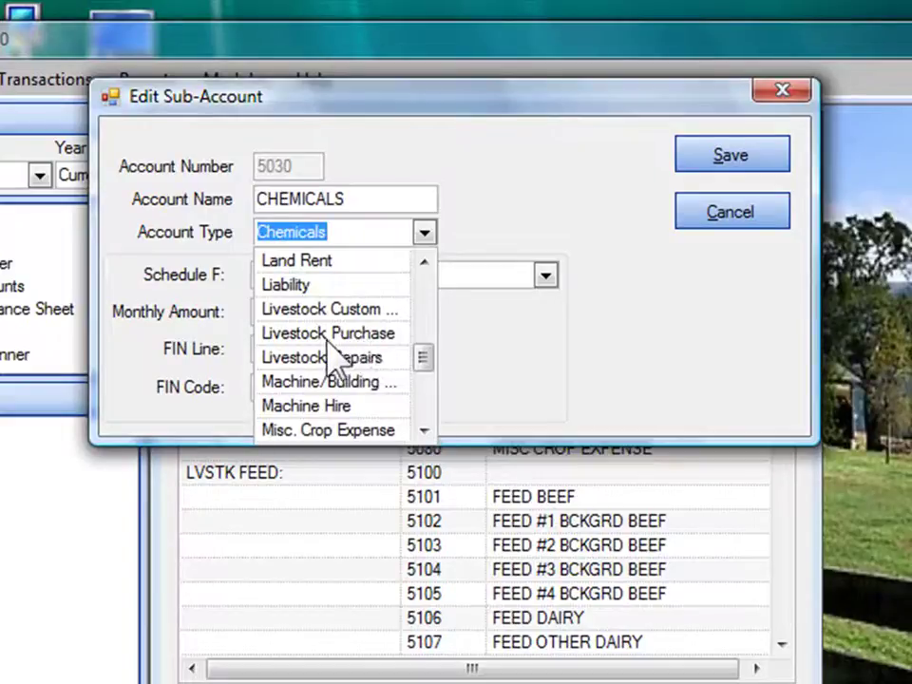
pyautogui.click(375, 333)
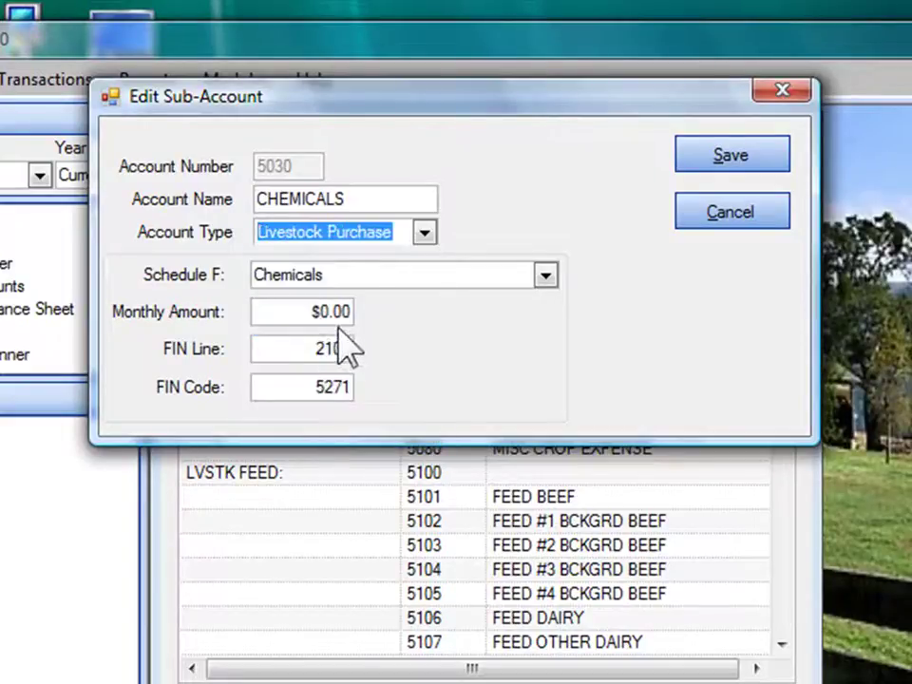
pyautogui.click(424, 238)
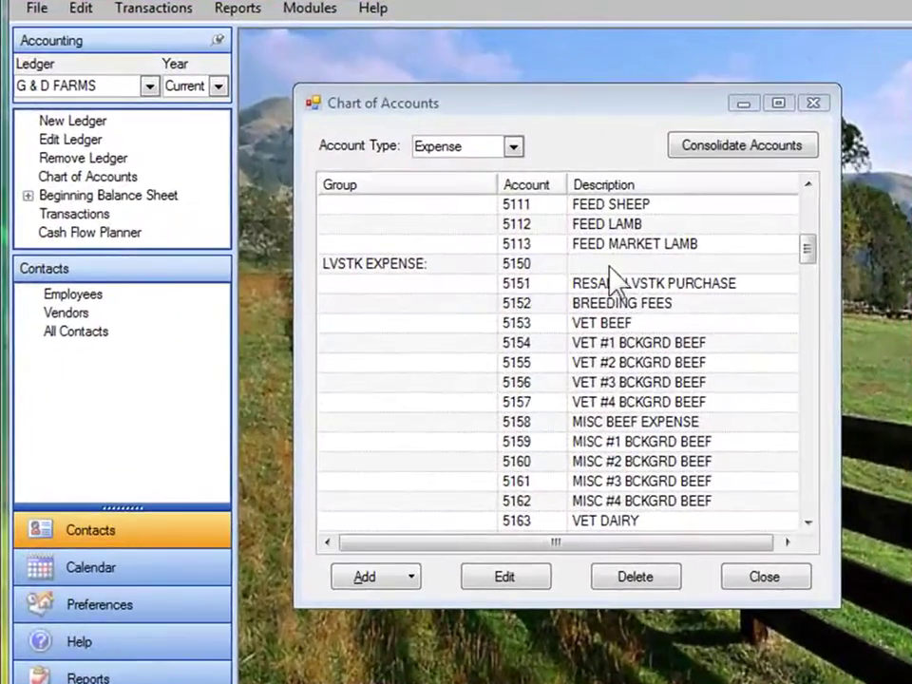
# - Review the settings of sub-account 5151, RESALE LVSTK PURCHASE, and close it without saving
pyautogui.click(600, 290)
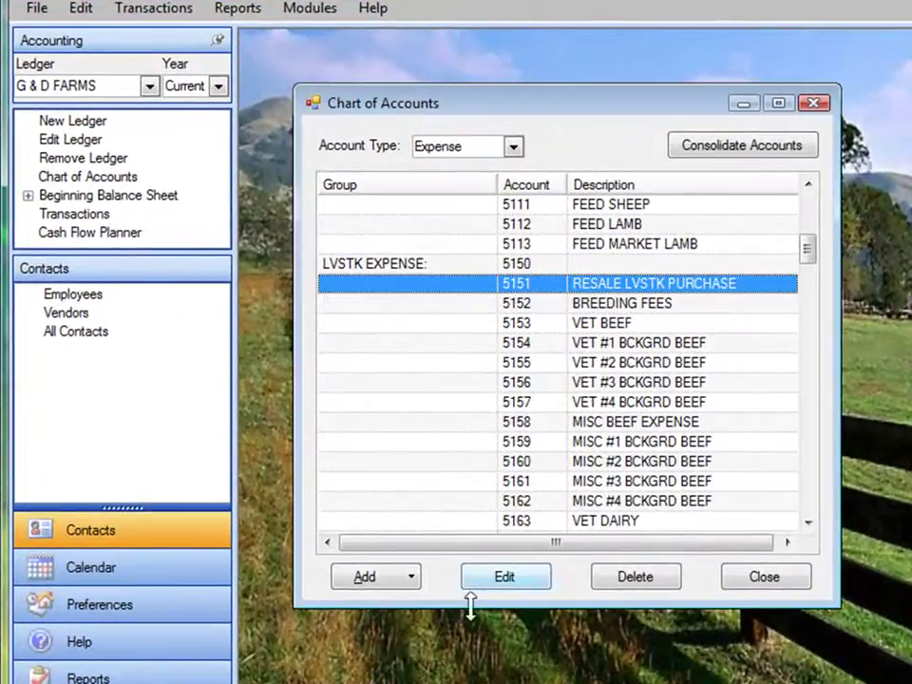
pyautogui.click(486, 587)
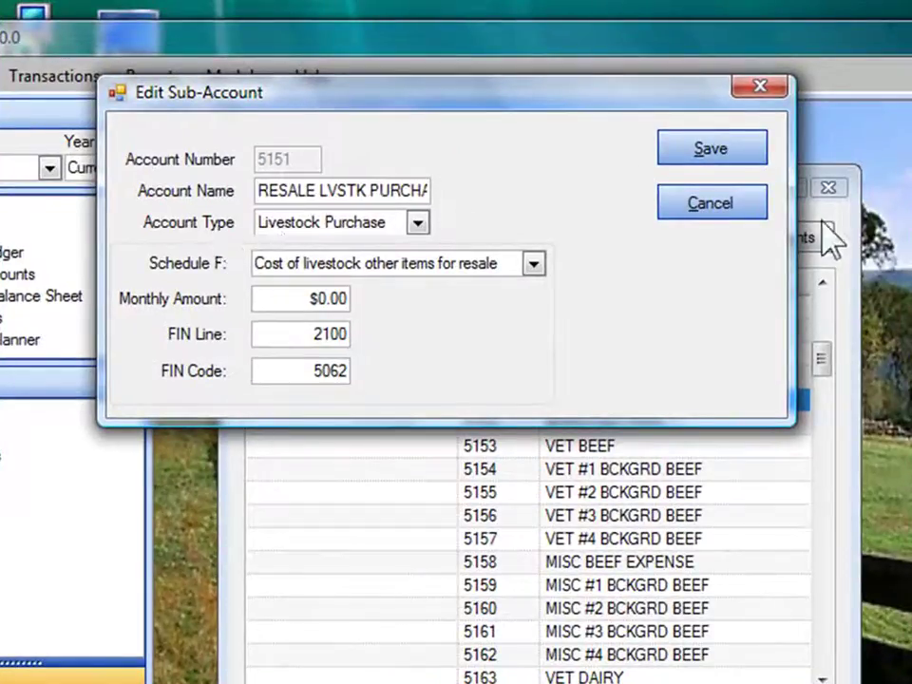
pyautogui.click(703, 209)
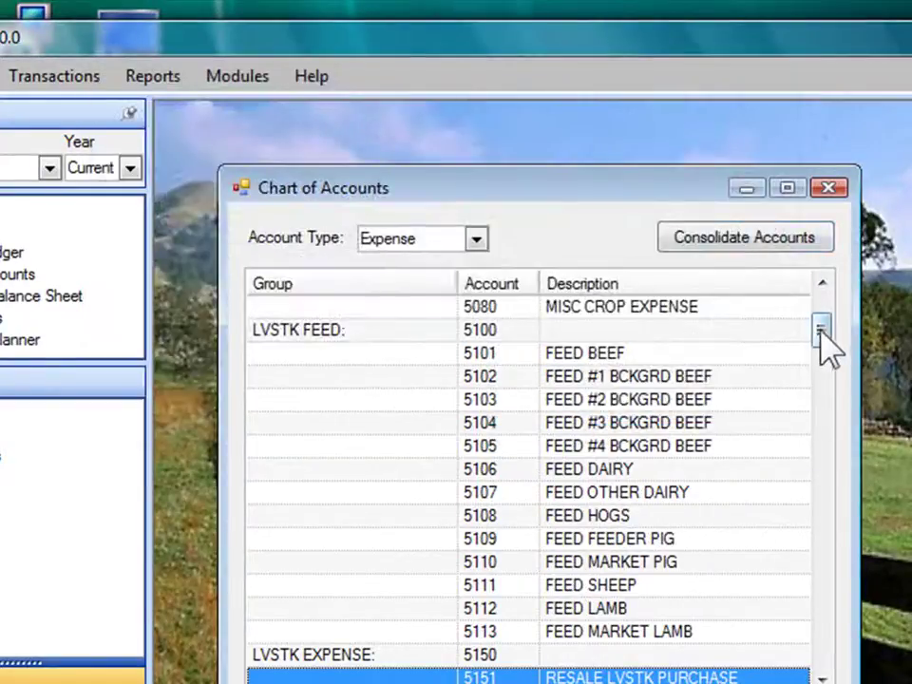
# - Open sub-account 6201, MACHINERY & EQUIP PURCHASE, examine its account type and Schedule F settings, and save it
pyautogui.moveTo(822, 342); pyautogui.dragTo(820, 568)
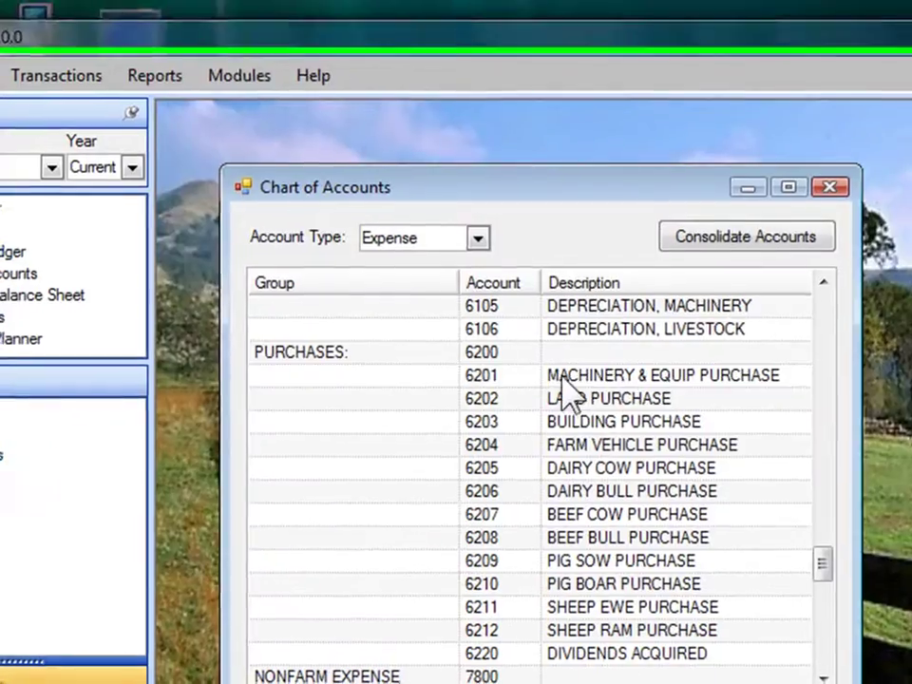
pyautogui.click(566, 380)
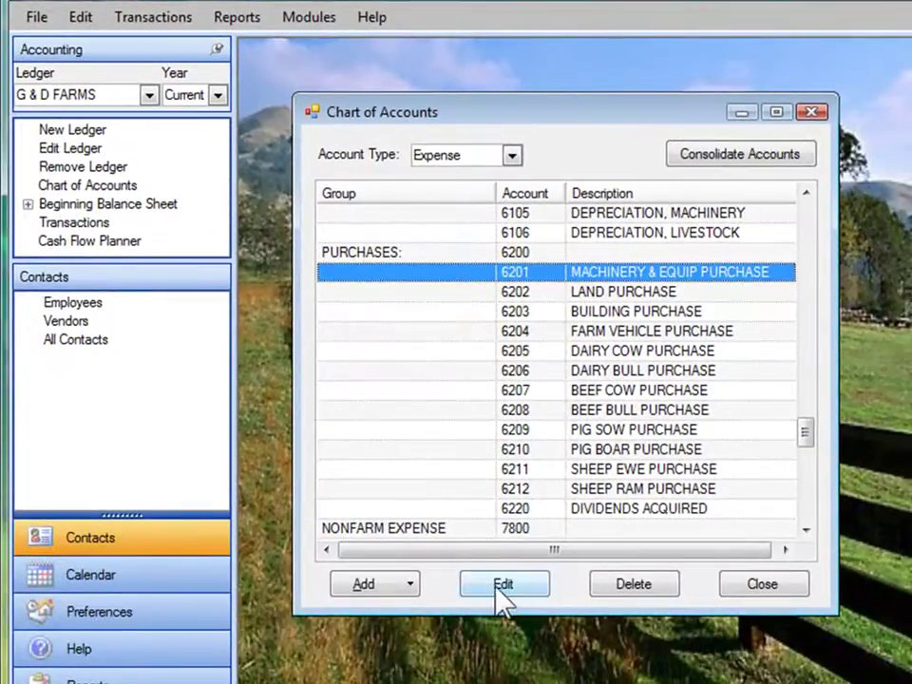
pyautogui.click(502, 585)
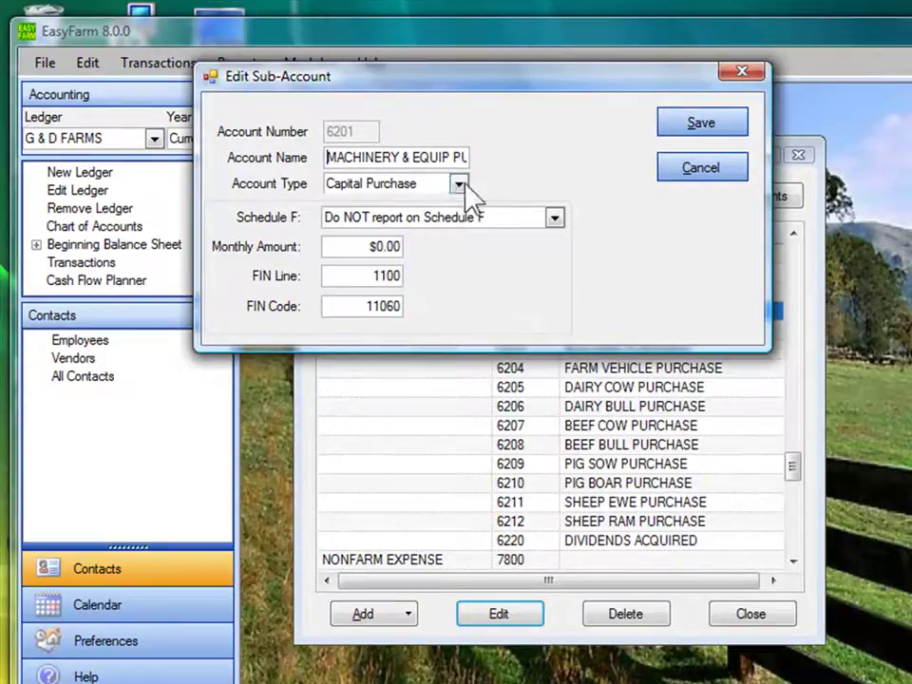
pyautogui.click(704, 133)
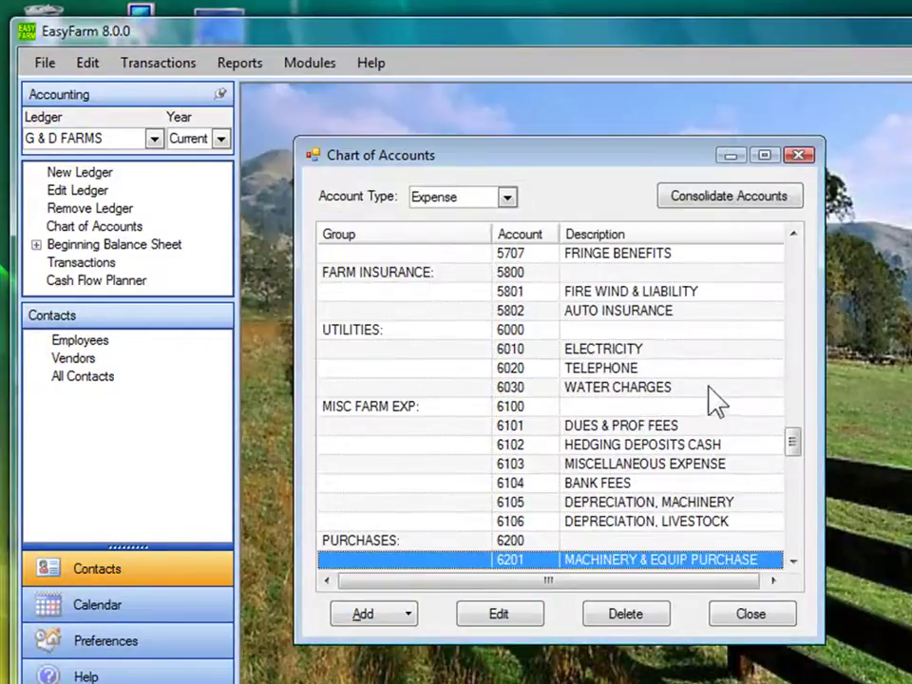
# - Open the CLOTHING sub-account 8006 under Family Living, check its account type options, and save it
pyautogui.moveTo(789, 456); pyautogui.dragTo(799, 504)
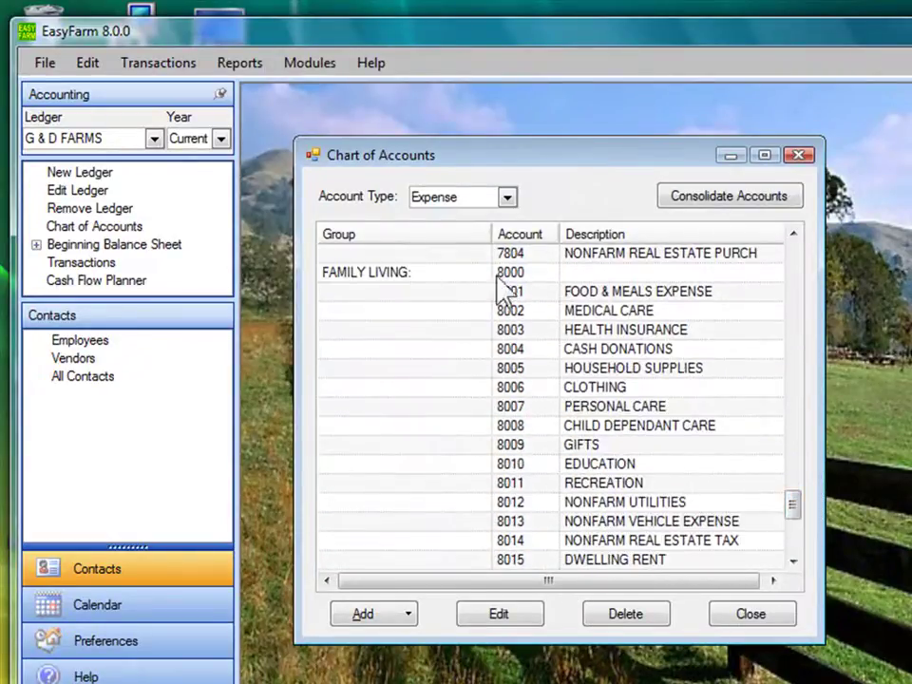
pyautogui.click(588, 390)
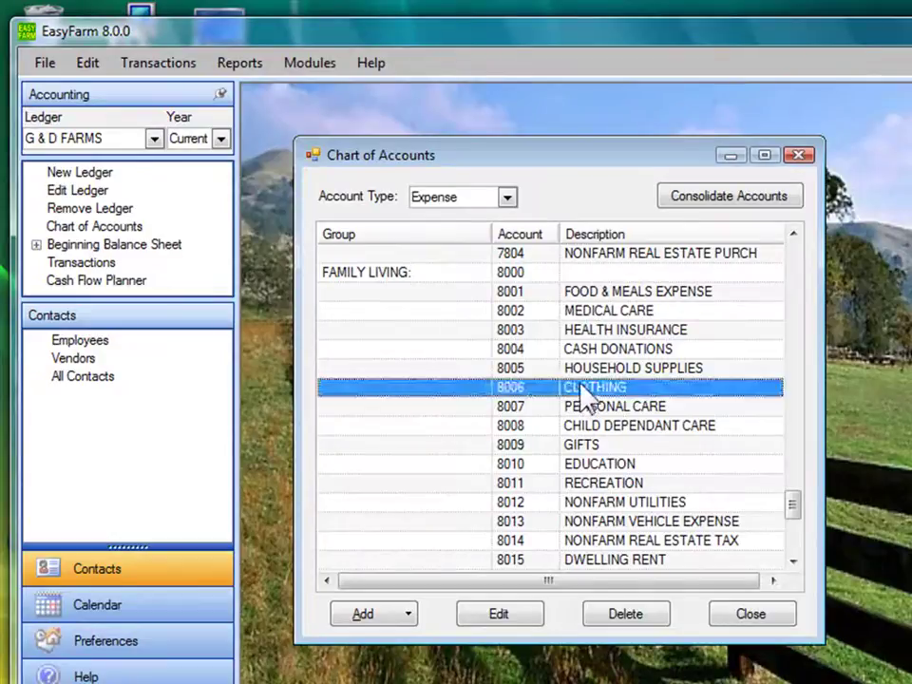
pyautogui.click(493, 617)
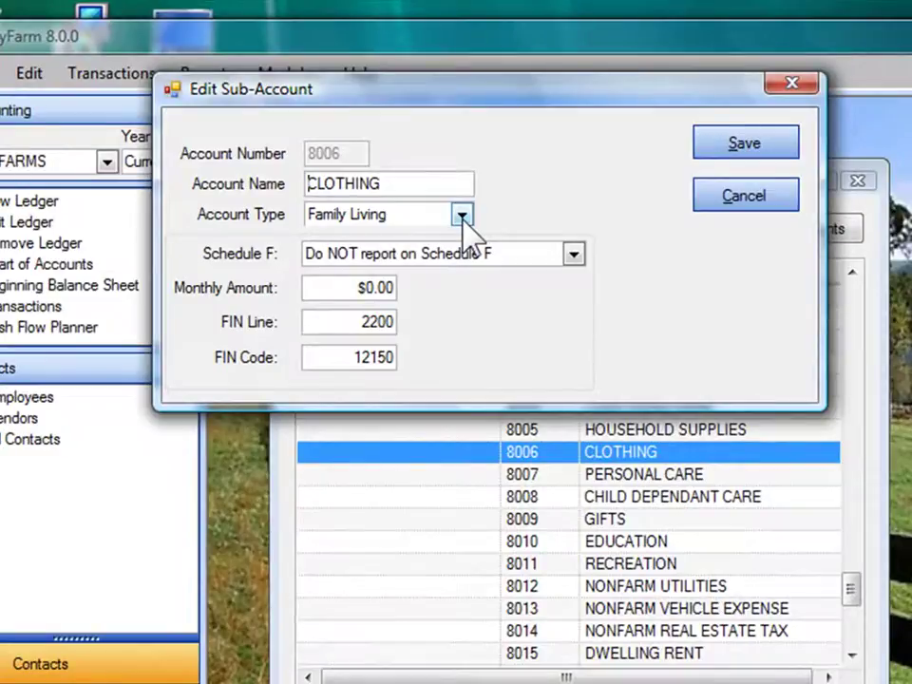
pyautogui.click(463, 218)
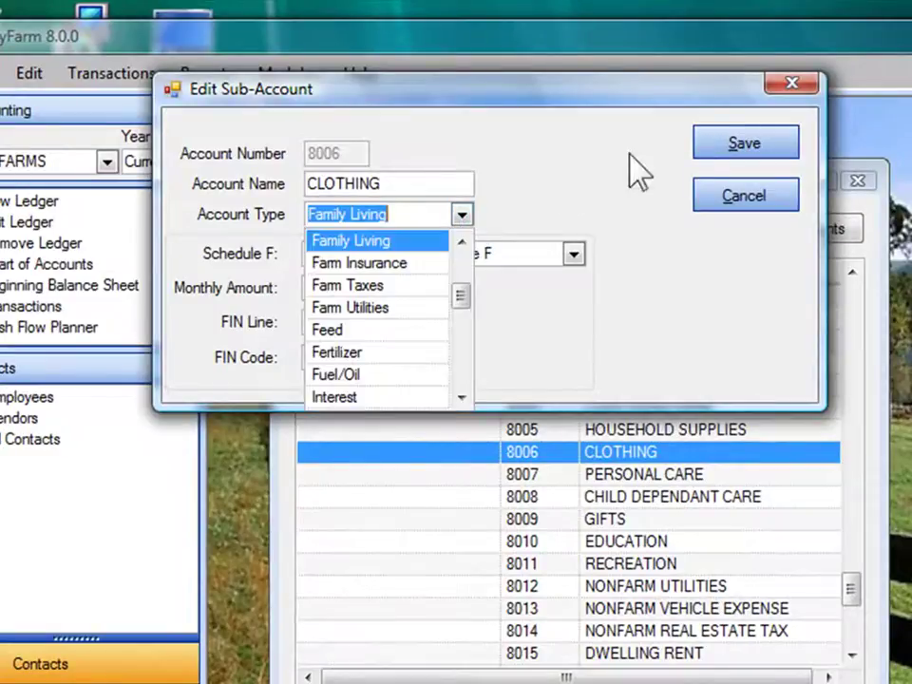
pyautogui.click(760, 162)
pyautogui.click(743, 151)
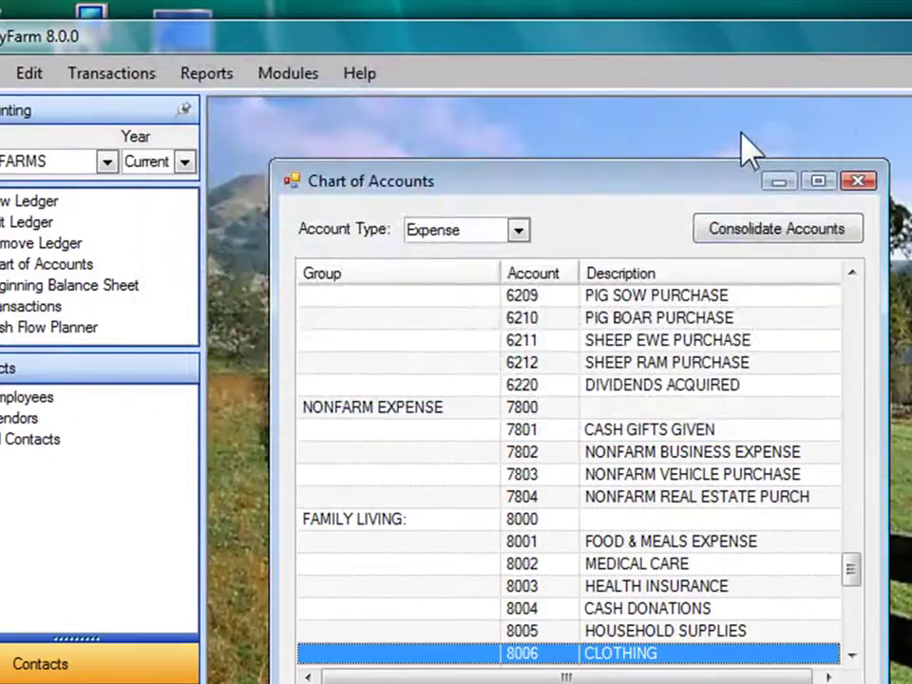
# - Close the chart of accounts and select the G & D FARMS ledger with the Current year
pyautogui.click(858, 180)
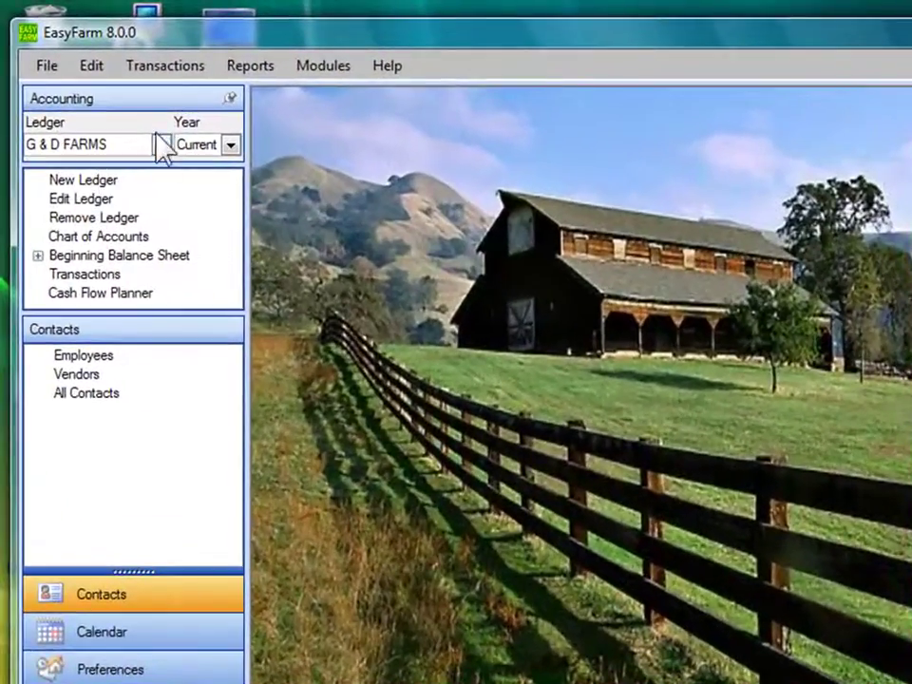
pyautogui.click(161, 146)
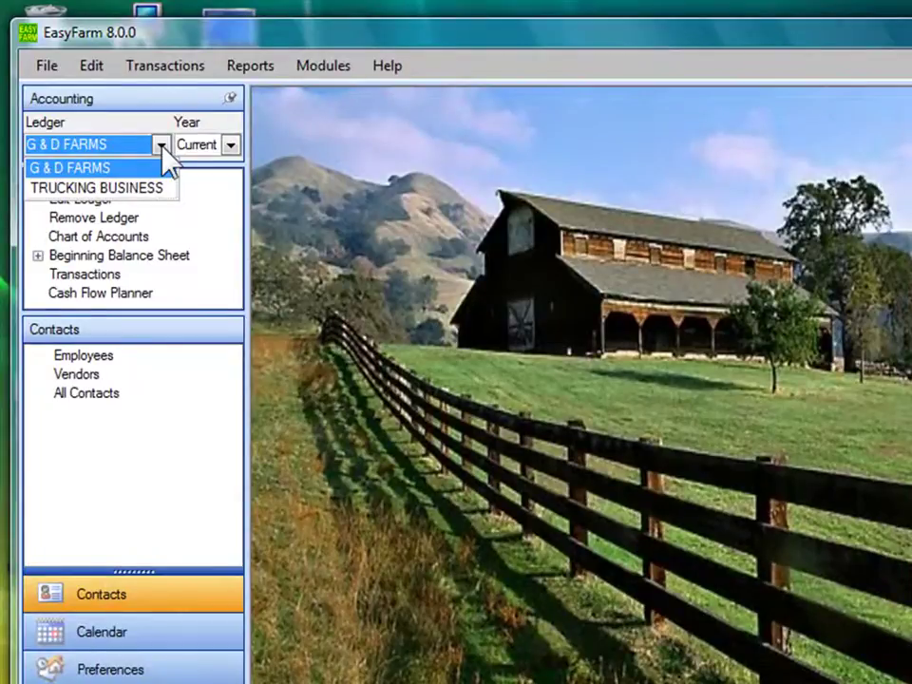
pyautogui.click(122, 174)
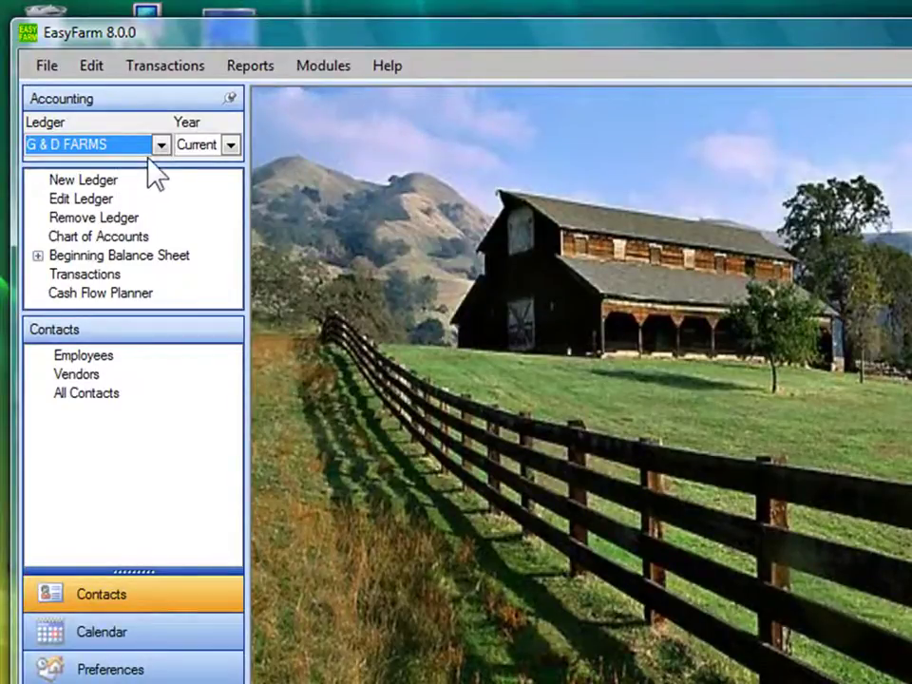
pyautogui.click(231, 147)
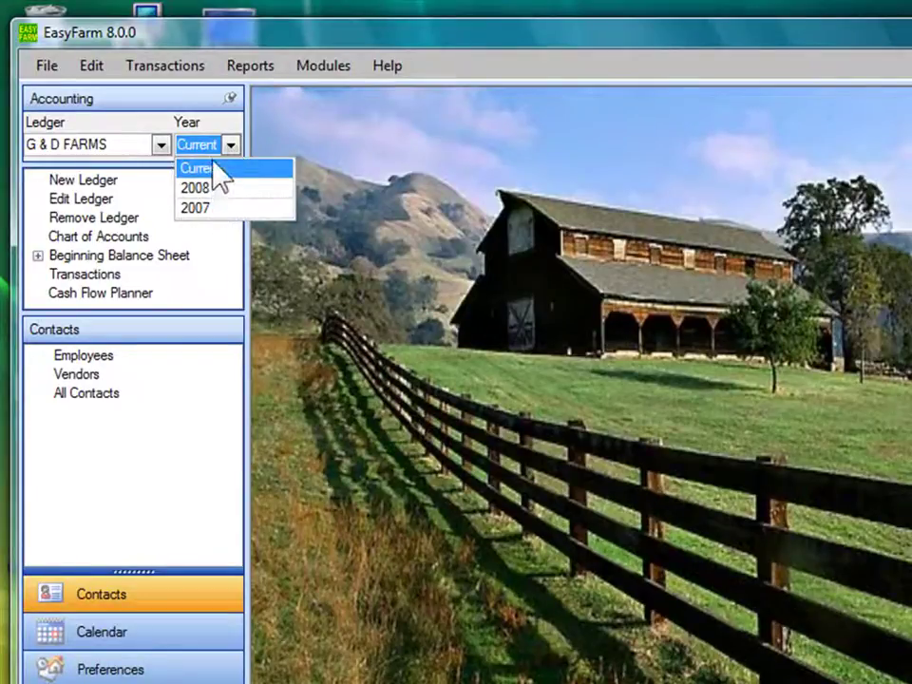
pyautogui.click(205, 167)
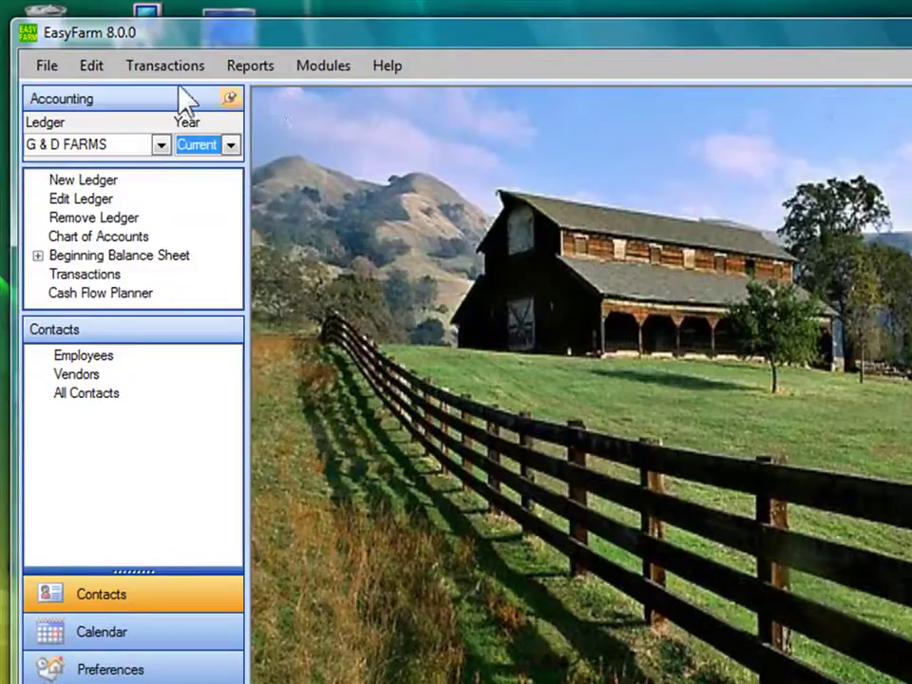
# - Open the ledger's transactions for the FARM ACCOUNT and sort them by transaction number
pyautogui.click(159, 65)
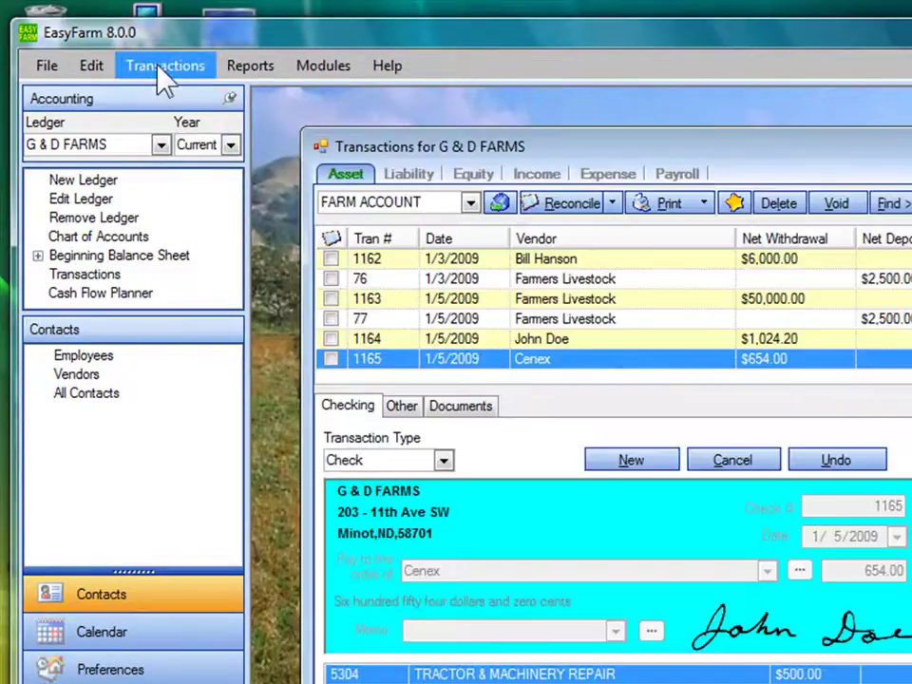
pyautogui.click(471, 202)
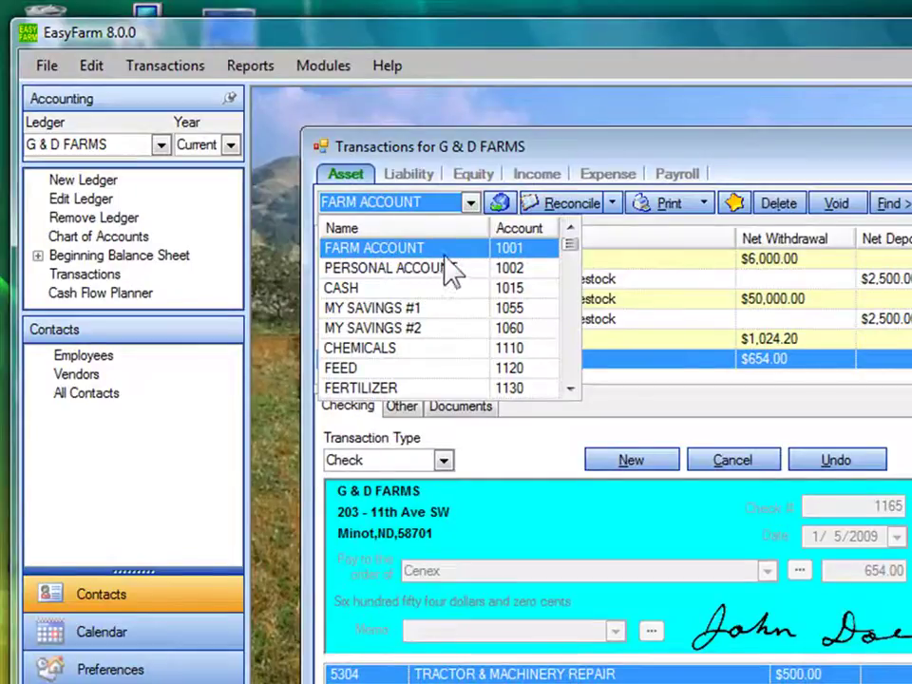
pyautogui.click(446, 248)
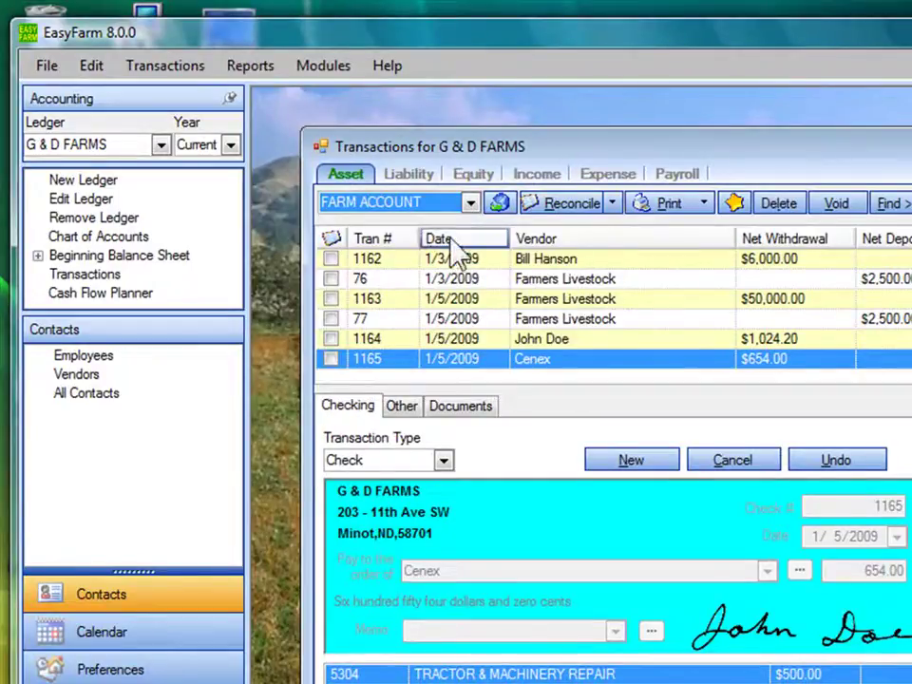
pyautogui.click(373, 240)
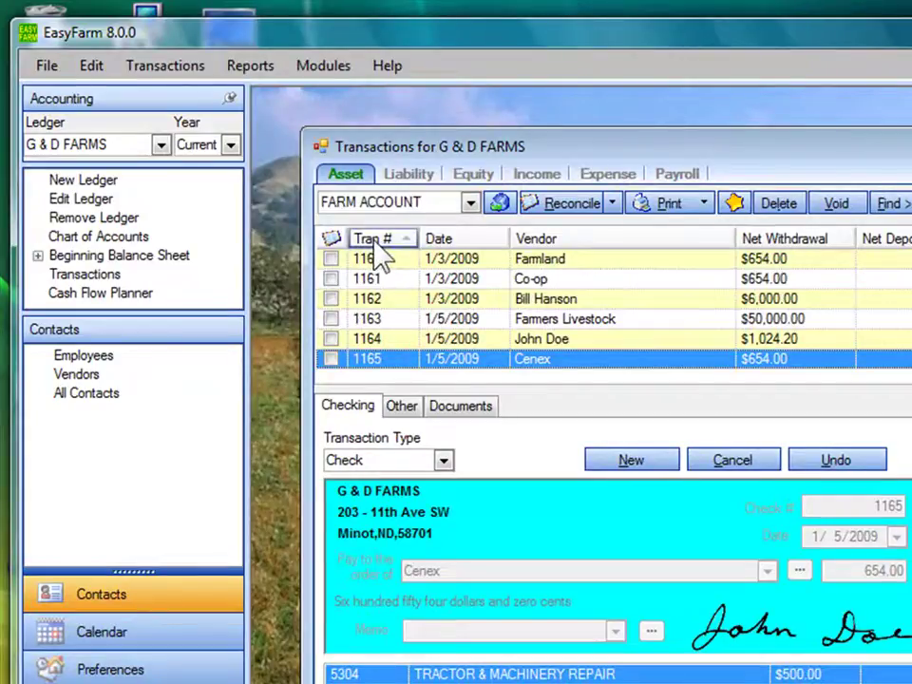
# - Sort the transactions by descending transaction number, by date and by vendor, and finish with the list sorted by date
pyautogui.click(405, 238)
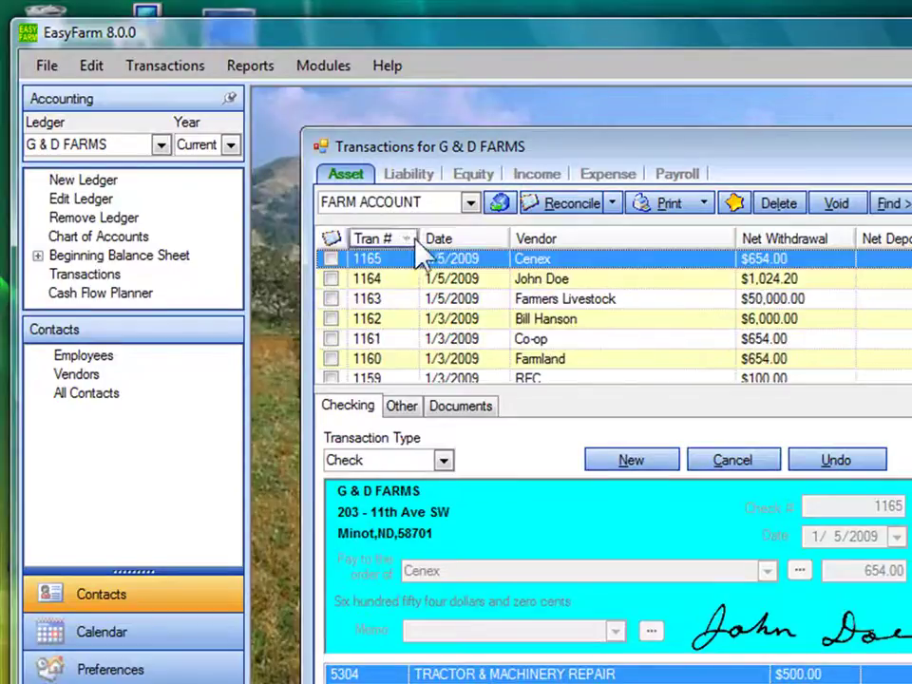
pyautogui.click(442, 240)
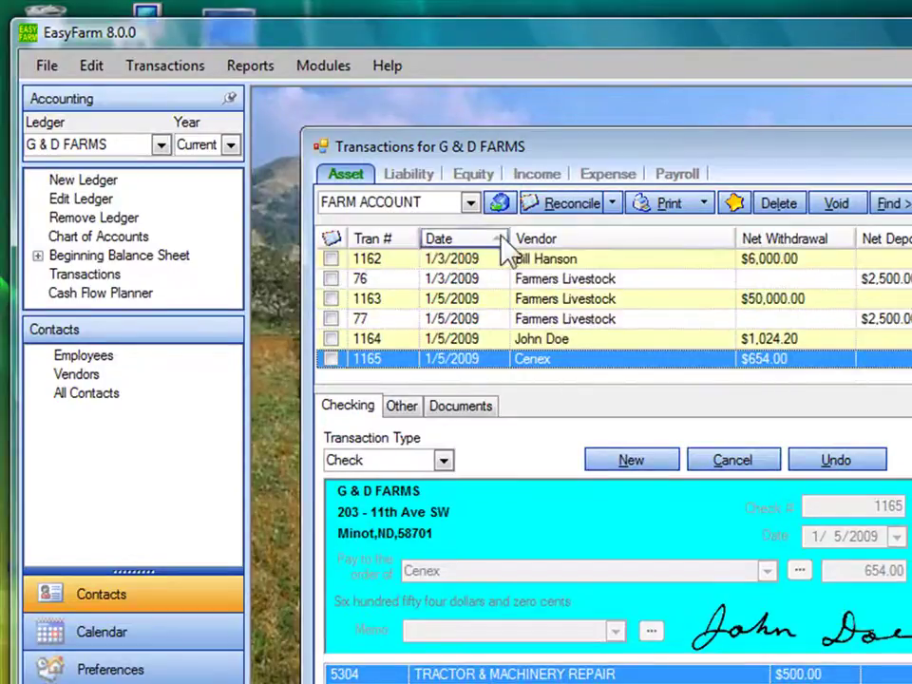
pyautogui.click(536, 241)
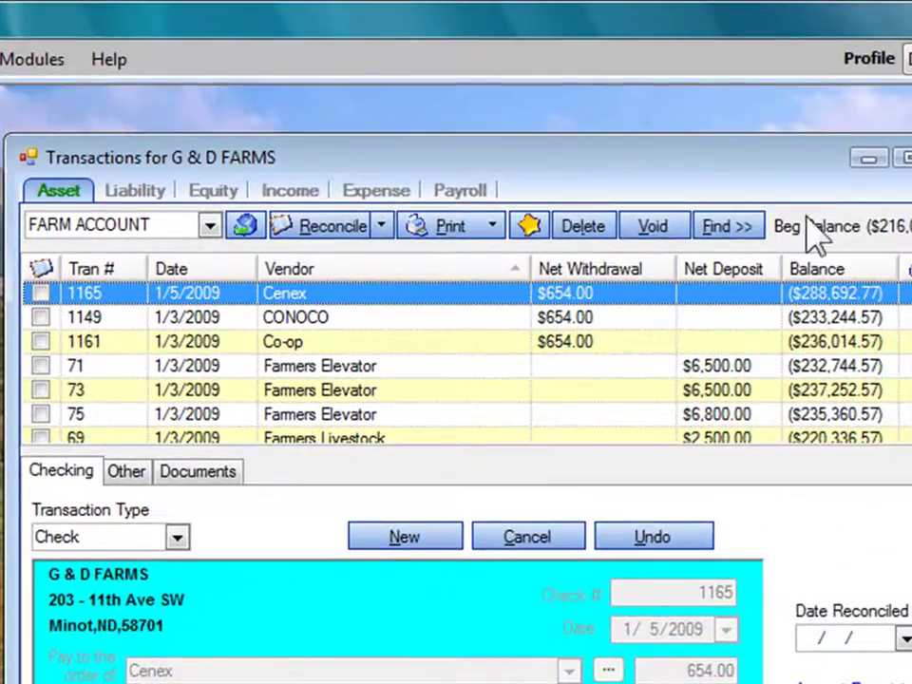
pyautogui.scroll(-2, 840, 366)
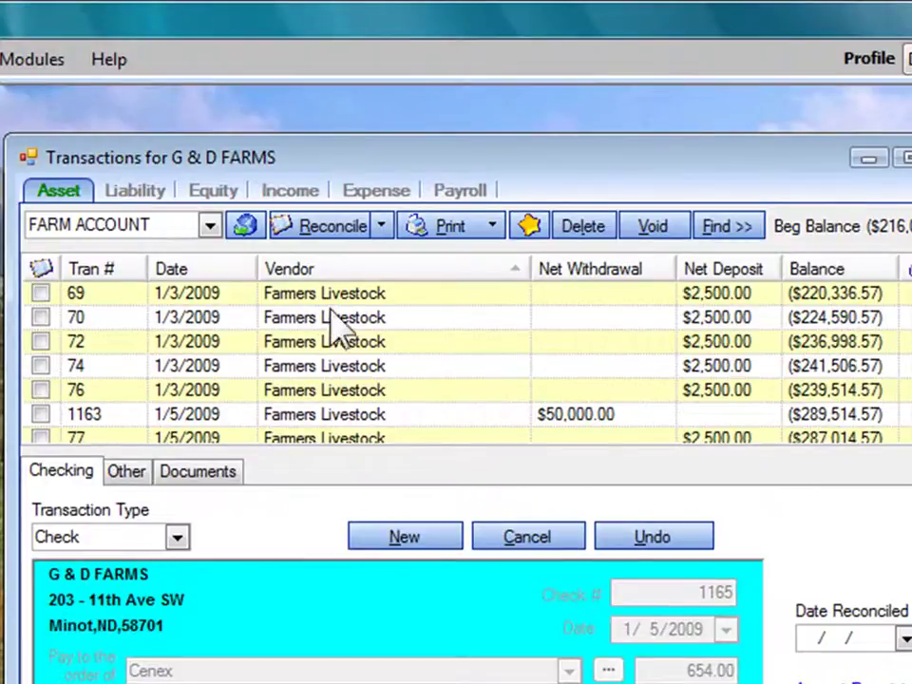
pyautogui.click(181, 274)
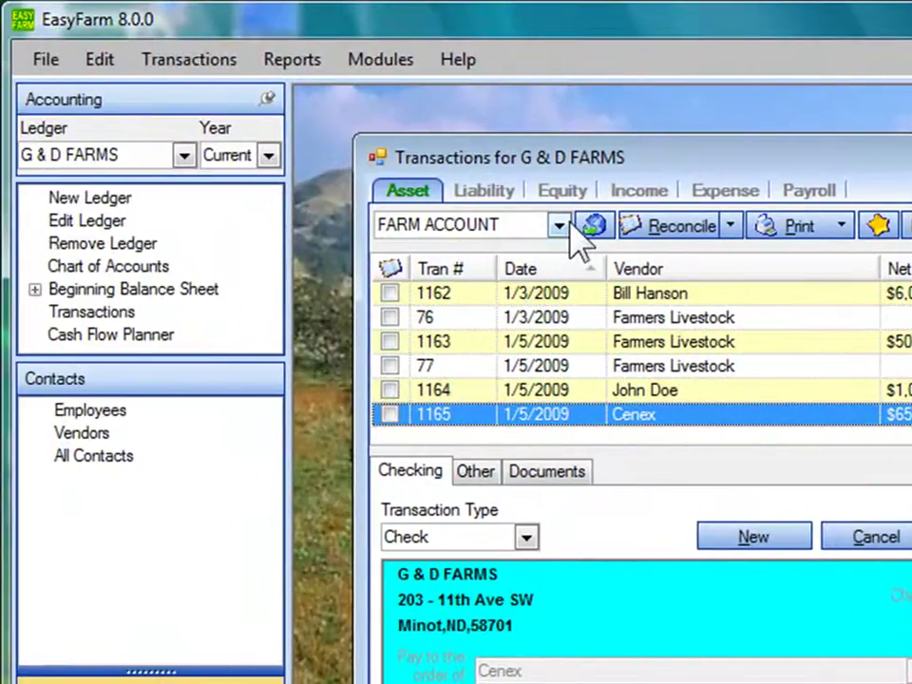
# - Mark the two 1/5/2009 Farmers Livestock transactions, 1163 and 77, in the reconcile column
pyautogui.click(391, 366)
pyautogui.click(390, 342)
pyautogui.click(390, 366)
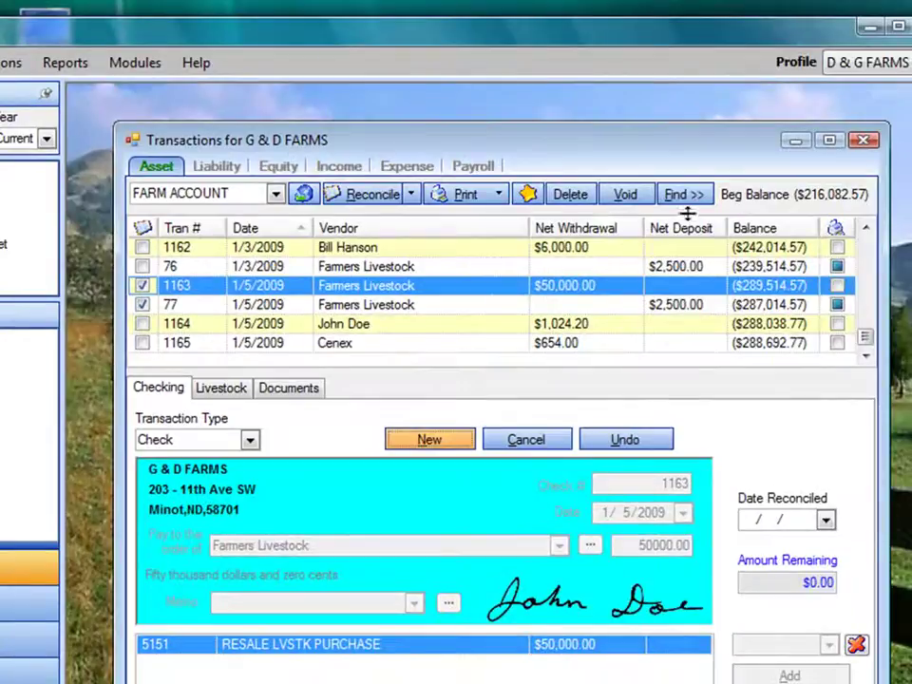
# - Mark checks 1163 and 1164 for printing in the transaction list
pyautogui.click(837, 248)
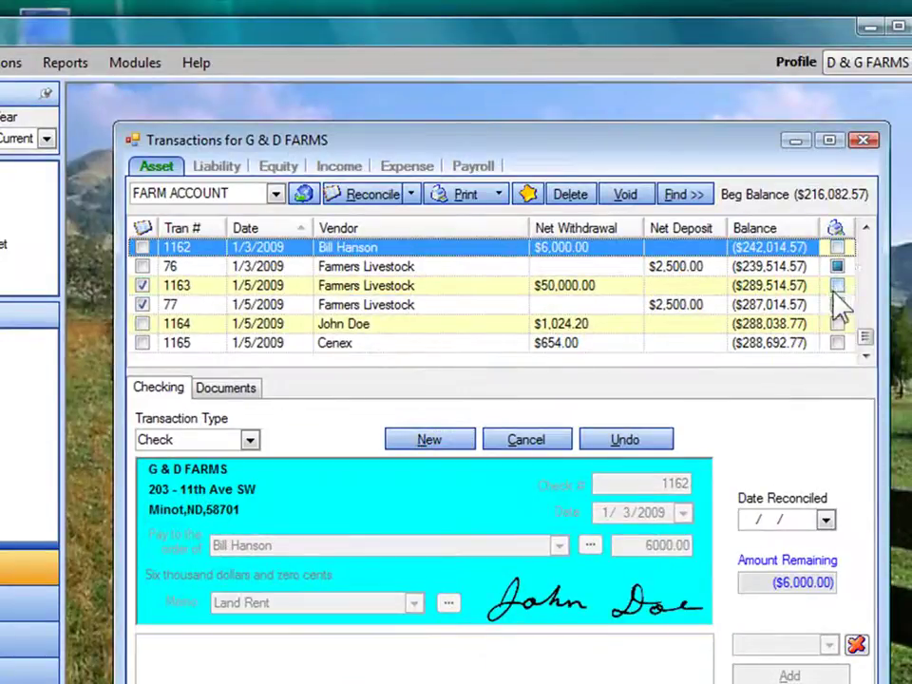
pyautogui.click(837, 285)
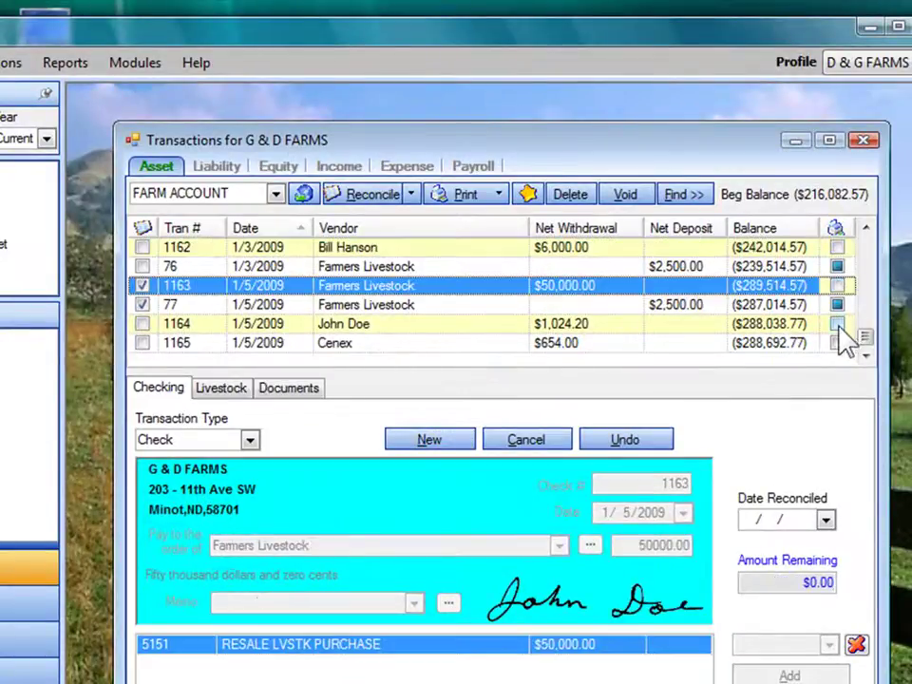
pyautogui.click(837, 324)
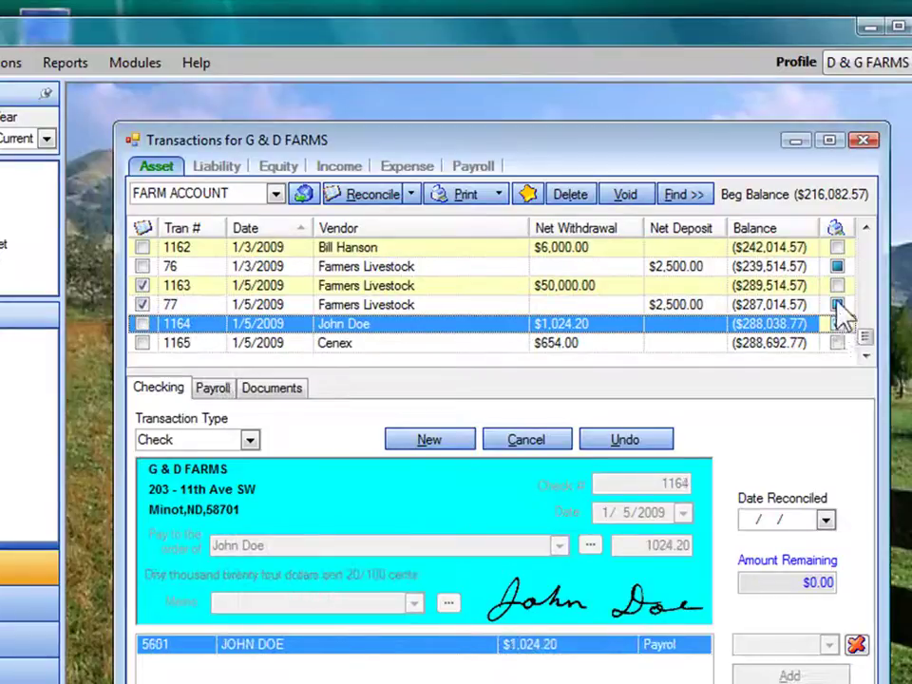
pyautogui.click(837, 285)
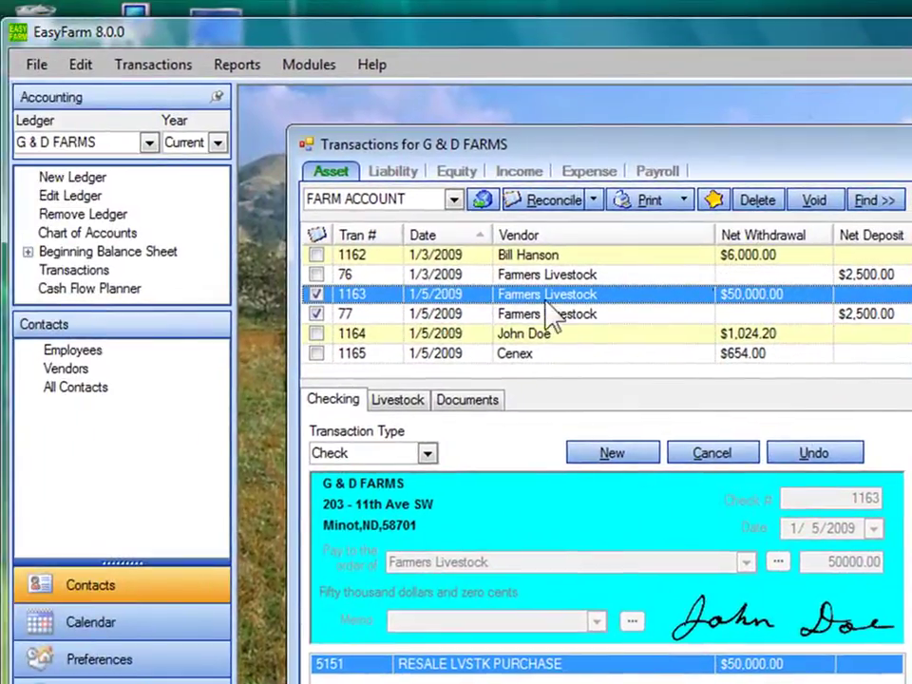
# - Start a new transaction of type Check and date it 1/7/2009
pyautogui.click(428, 460)
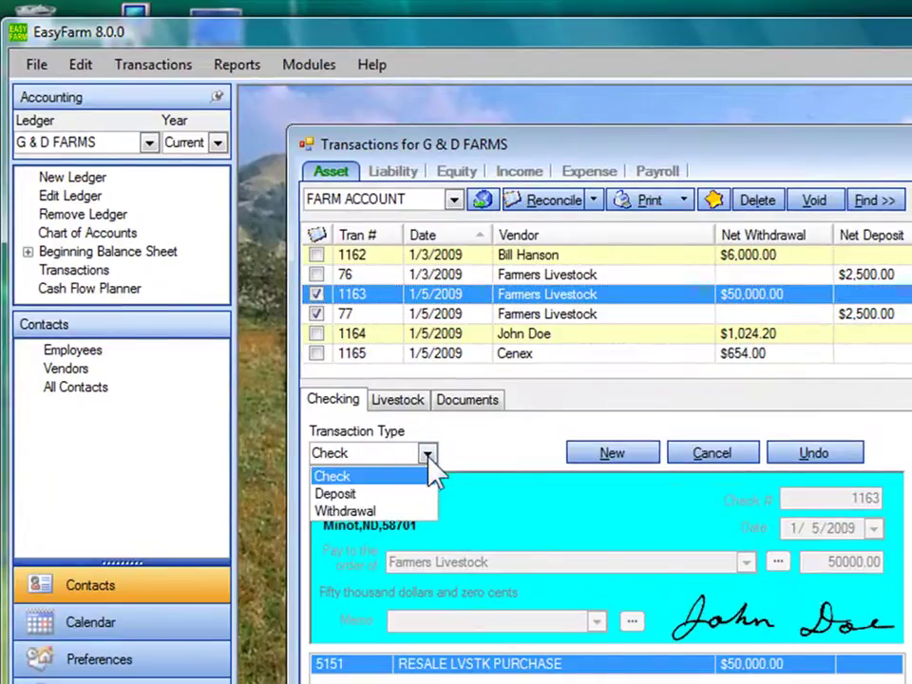
pyautogui.click(344, 477)
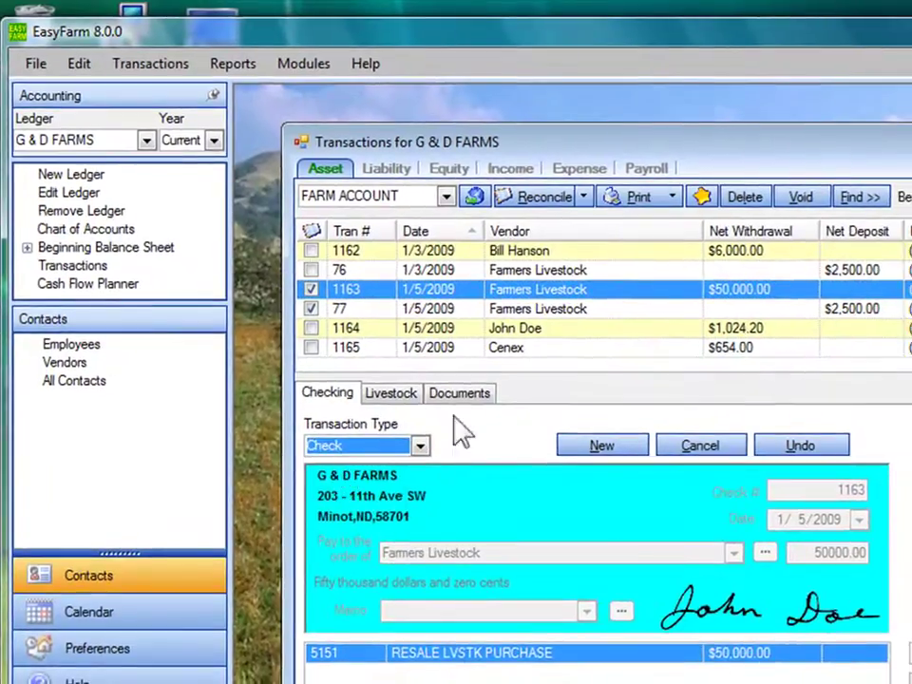
pyautogui.click(598, 455)
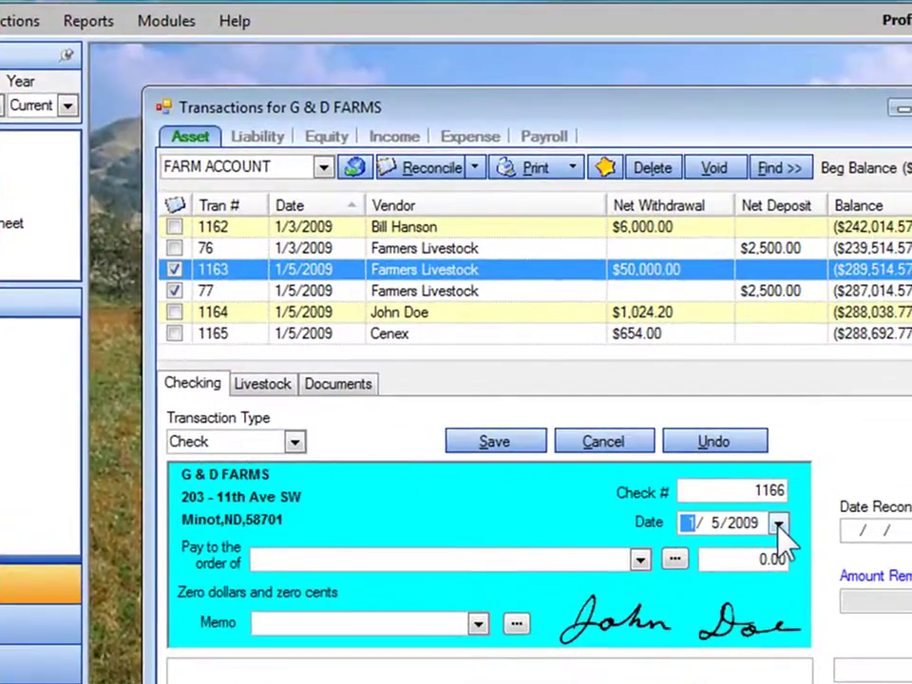
pyautogui.click(779, 524)
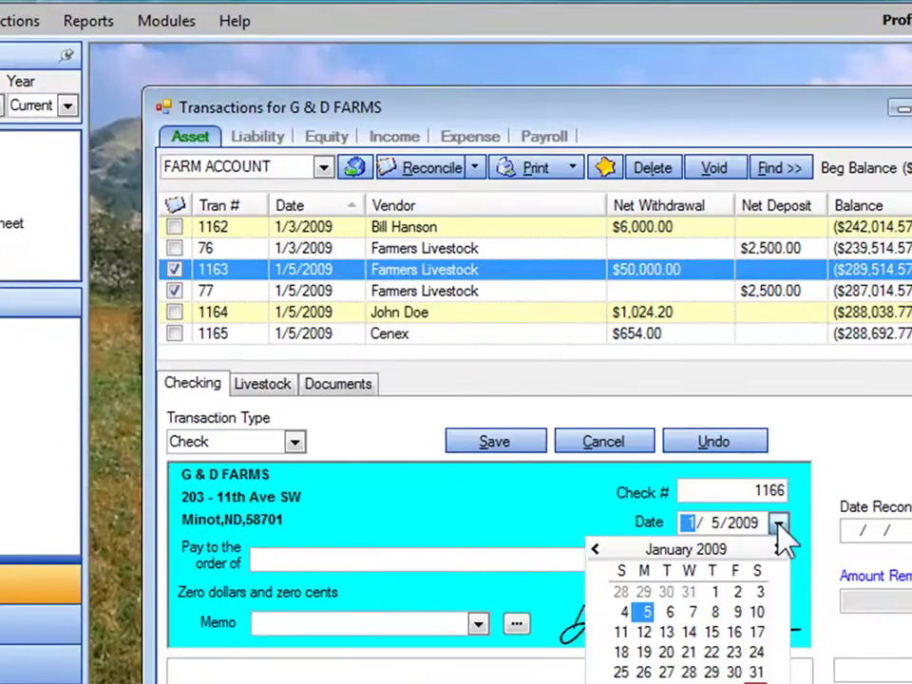
pyautogui.click(692, 613)
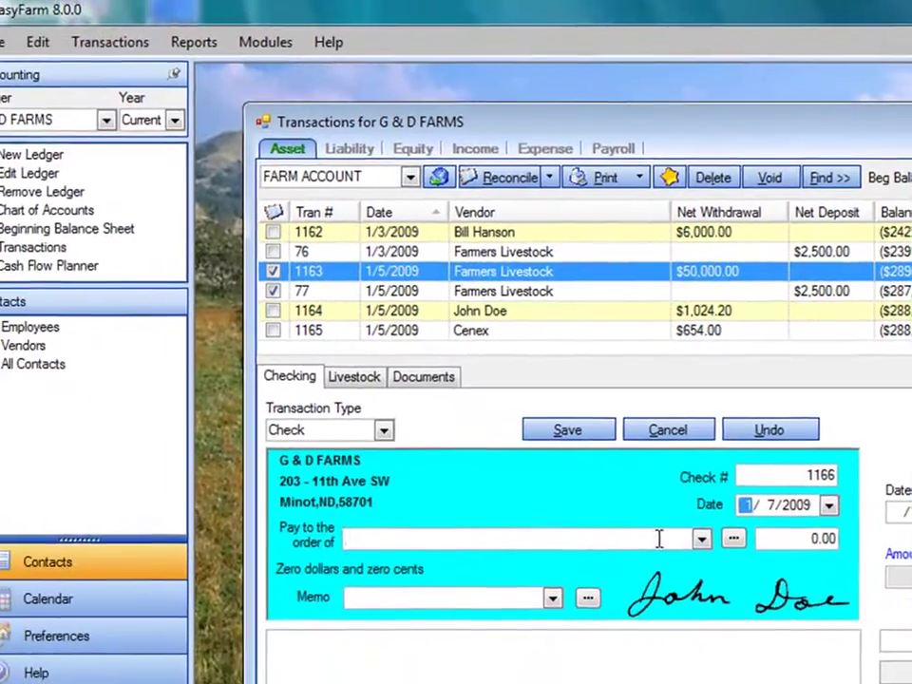
# - Make the new check payable to Farmland for an amount of 654.00
pyautogui.click(594, 559)
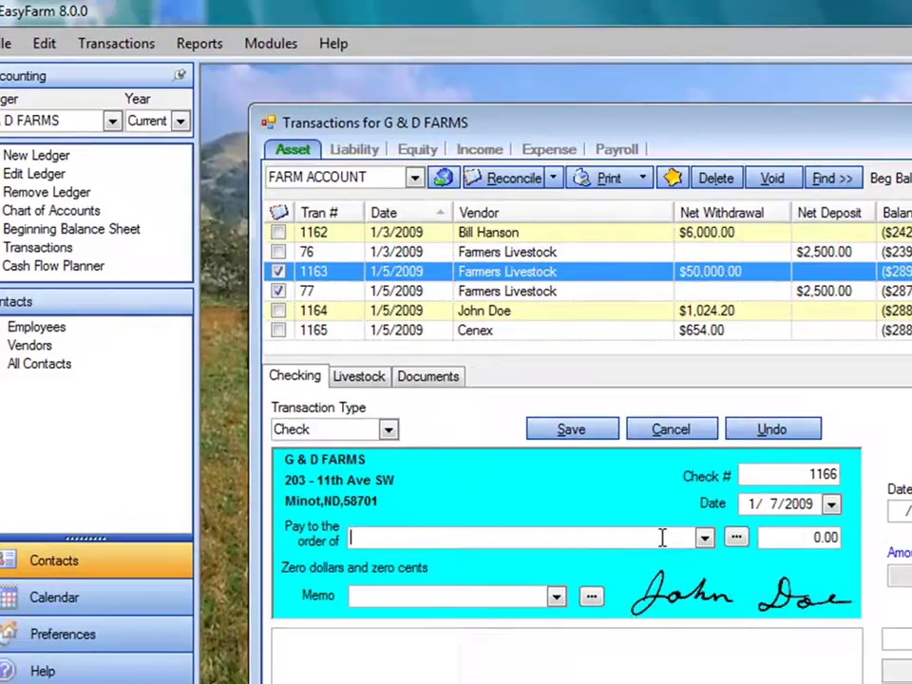
pyautogui.write('c')
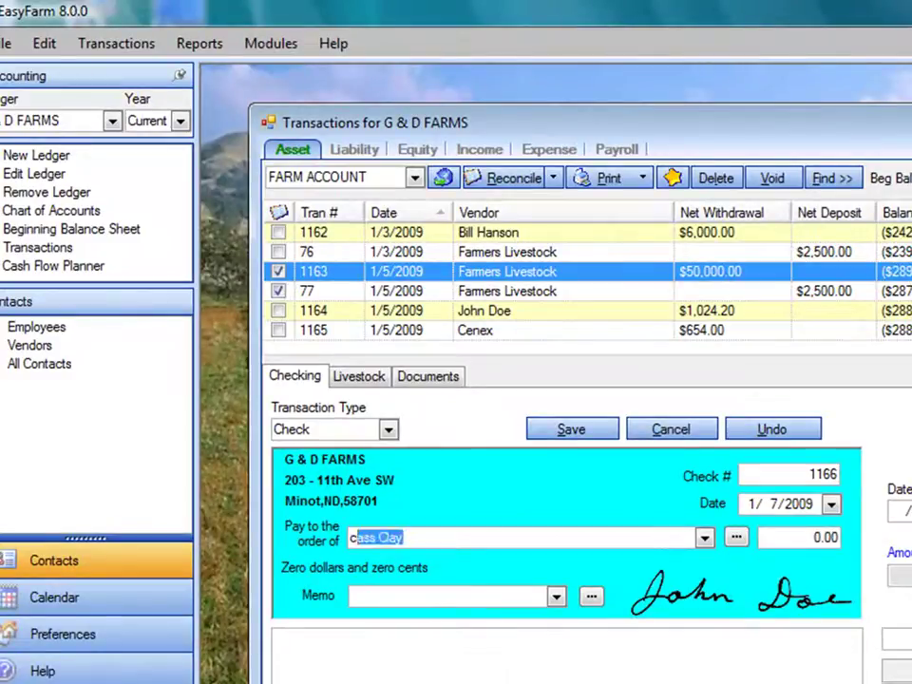
pyautogui.write('onOCO')
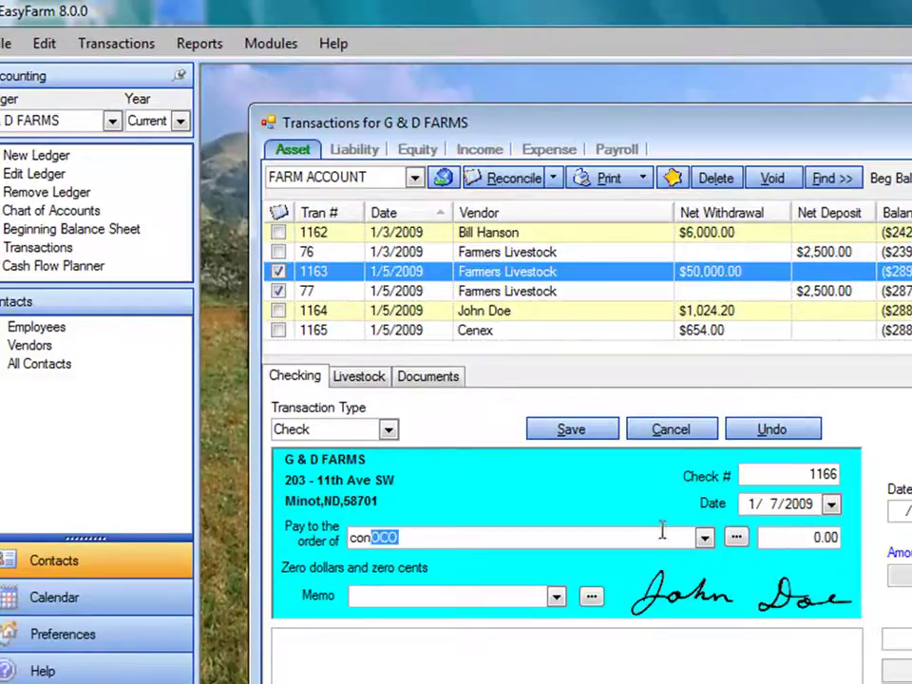
pyautogui.click(672, 540)
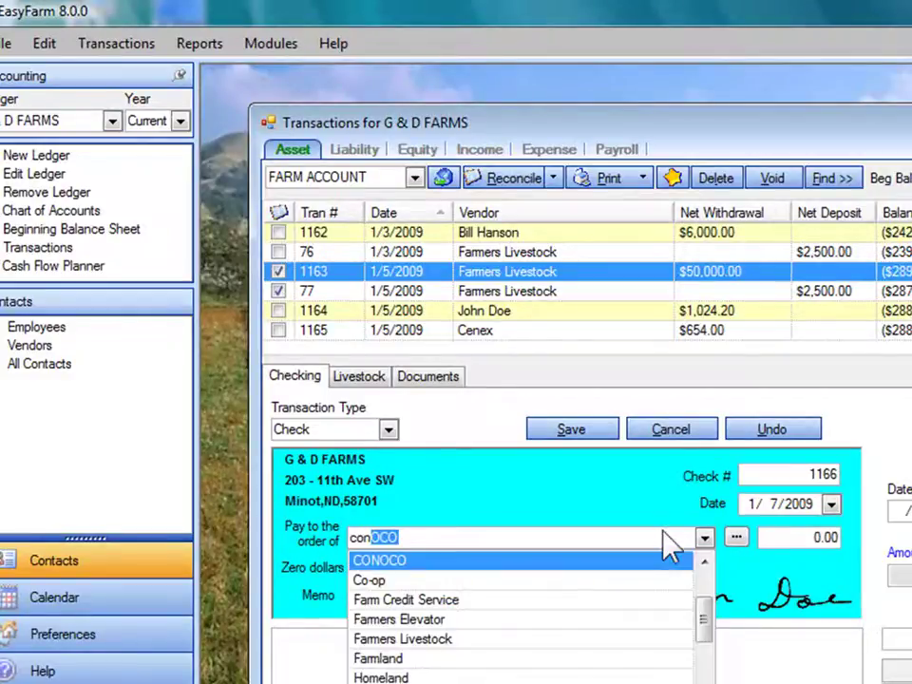
pyautogui.press('Down')
pyautogui.press('Down')
pyautogui.press('Down')
pyautogui.press('Down')
pyautogui.press('Down')
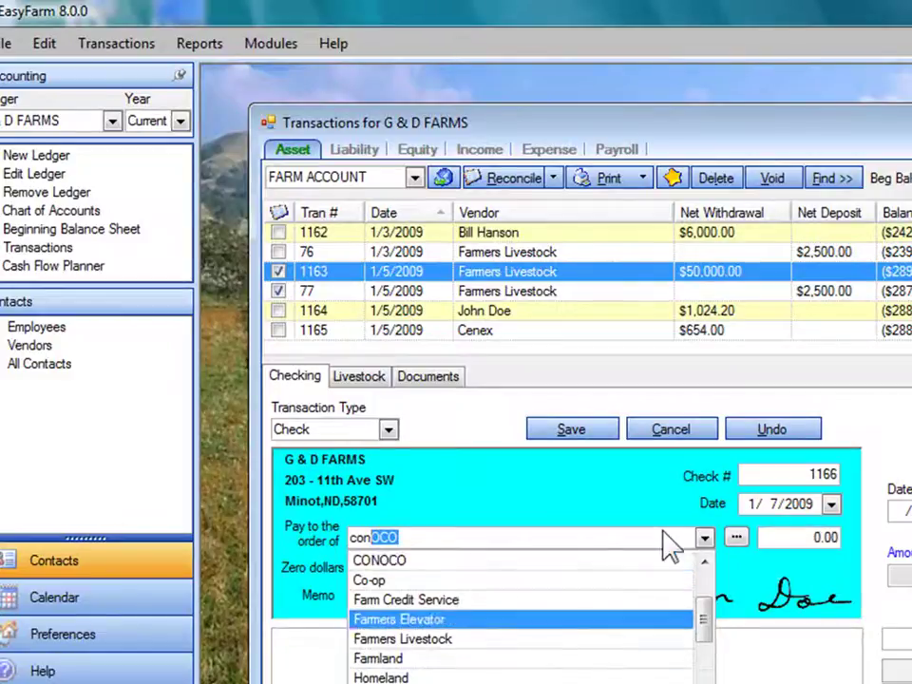
pyautogui.press('Return')
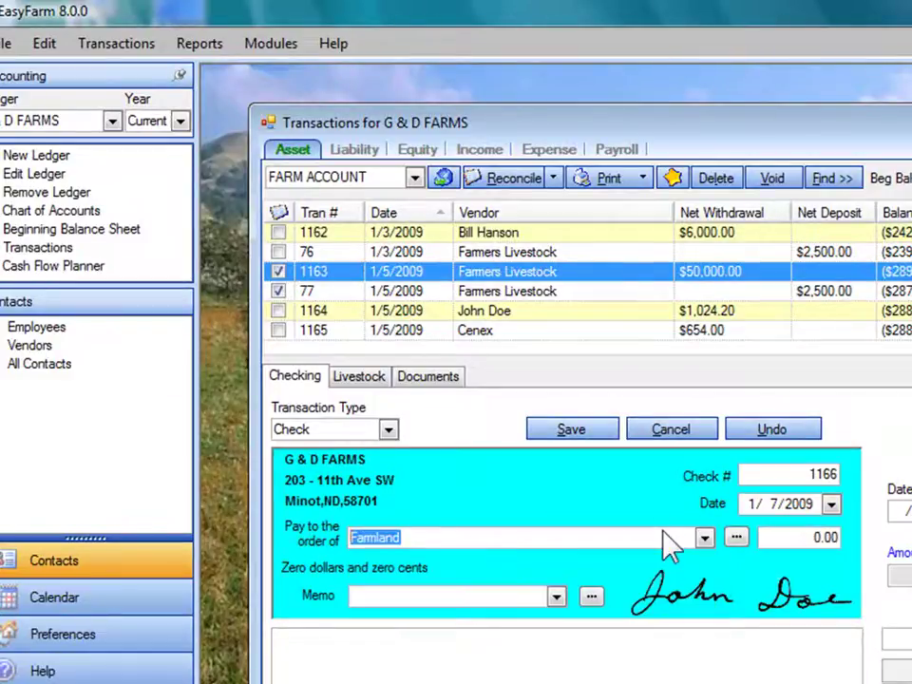
pyautogui.press('Tab')
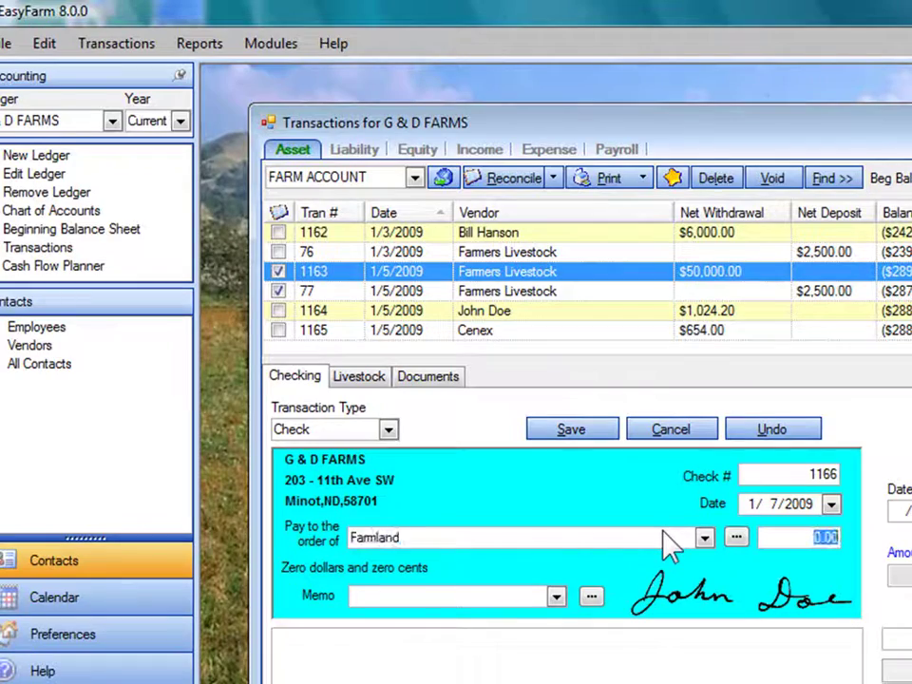
pyautogui.write('654')
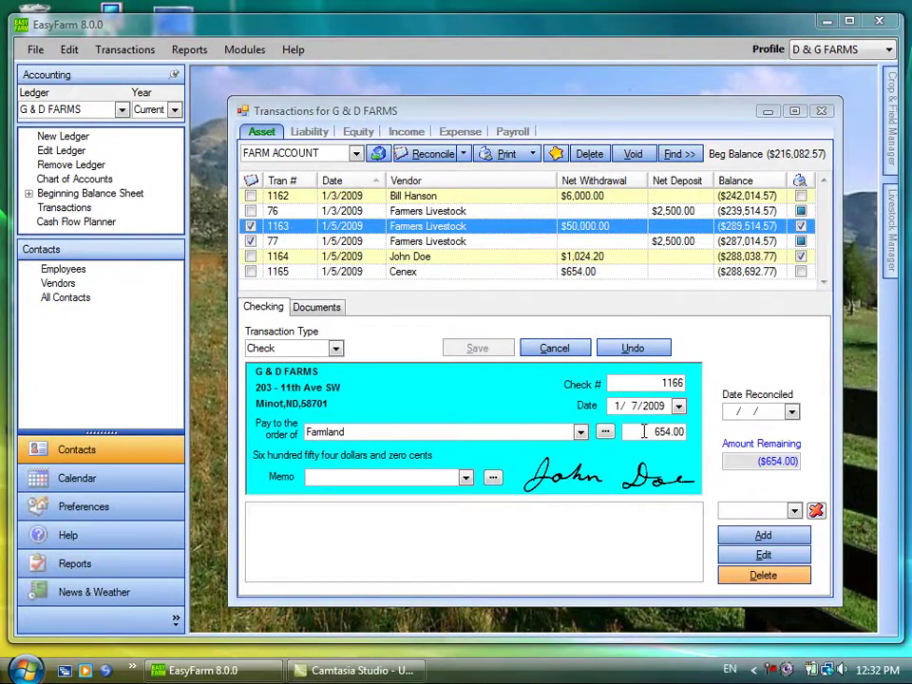
pyautogui.press('Tab')
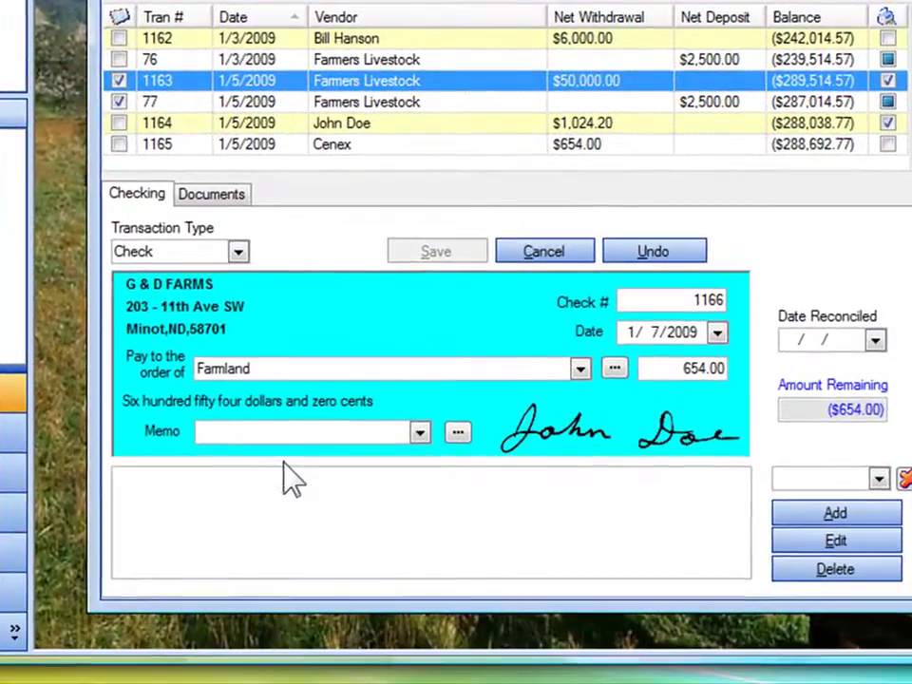
# - Add an account line to the check and assign it to account 5252, PICKUP GAS
pyautogui.click(255, 560)
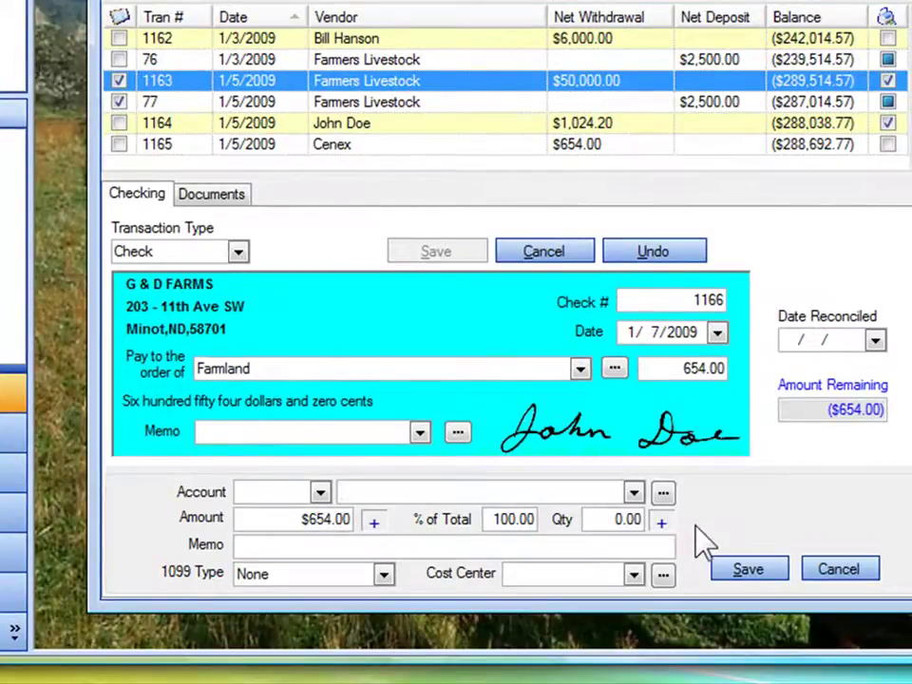
pyautogui.press('Tab')
pyautogui.write('pi')
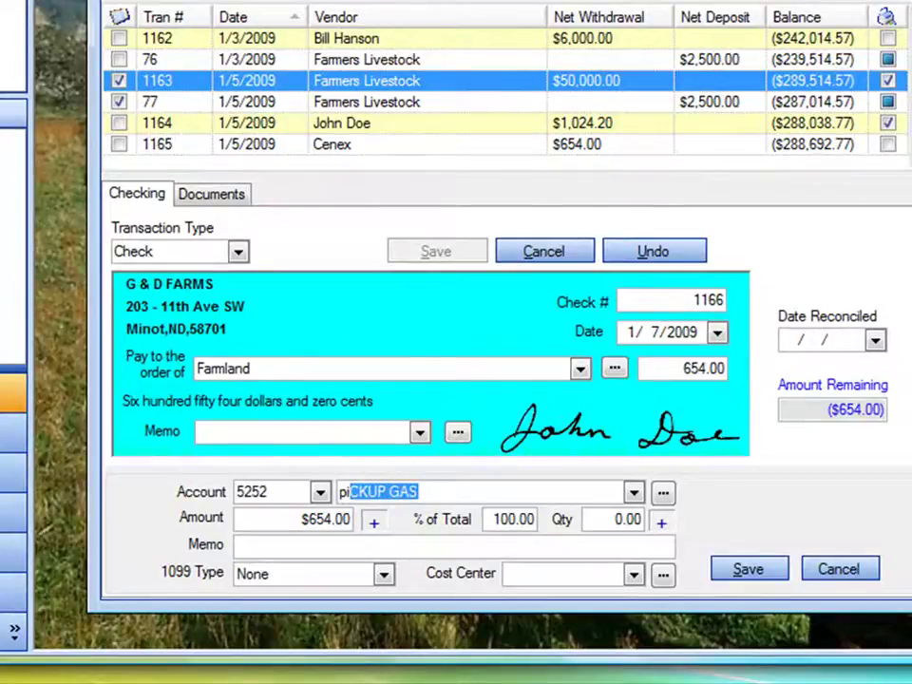
pyautogui.hotkey('alt', 'Down')
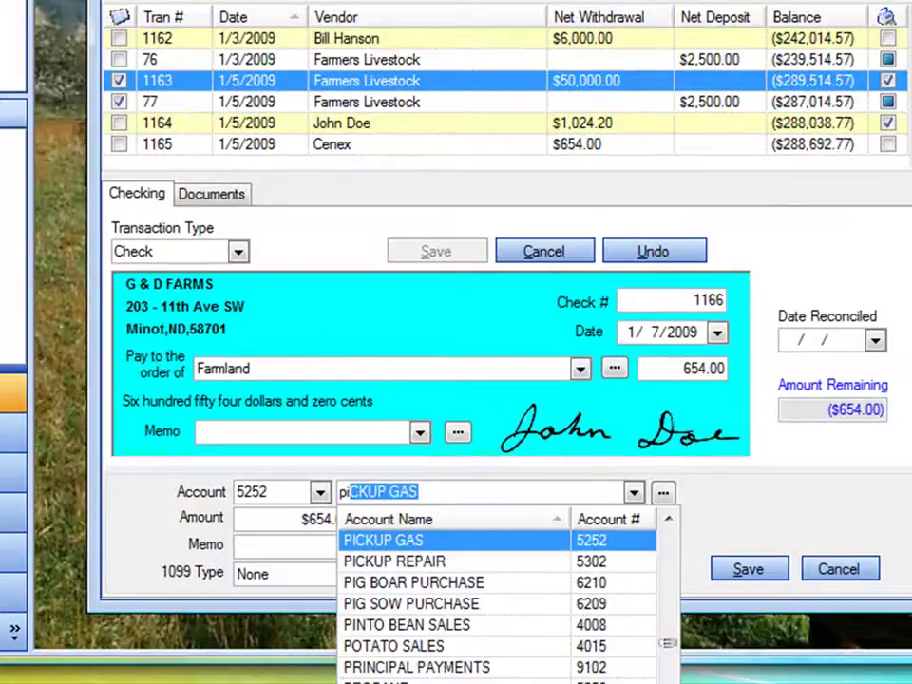
pyautogui.press('Down')
pyautogui.press('Down')
pyautogui.press('Down')
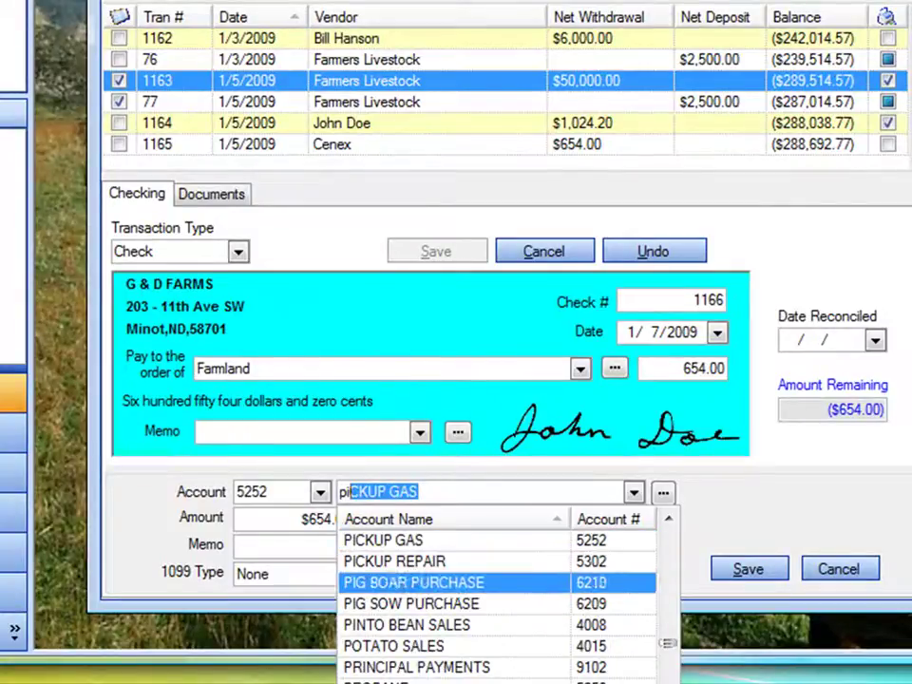
pyautogui.press('Up')
pyautogui.press('Up')
pyautogui.press('Up')
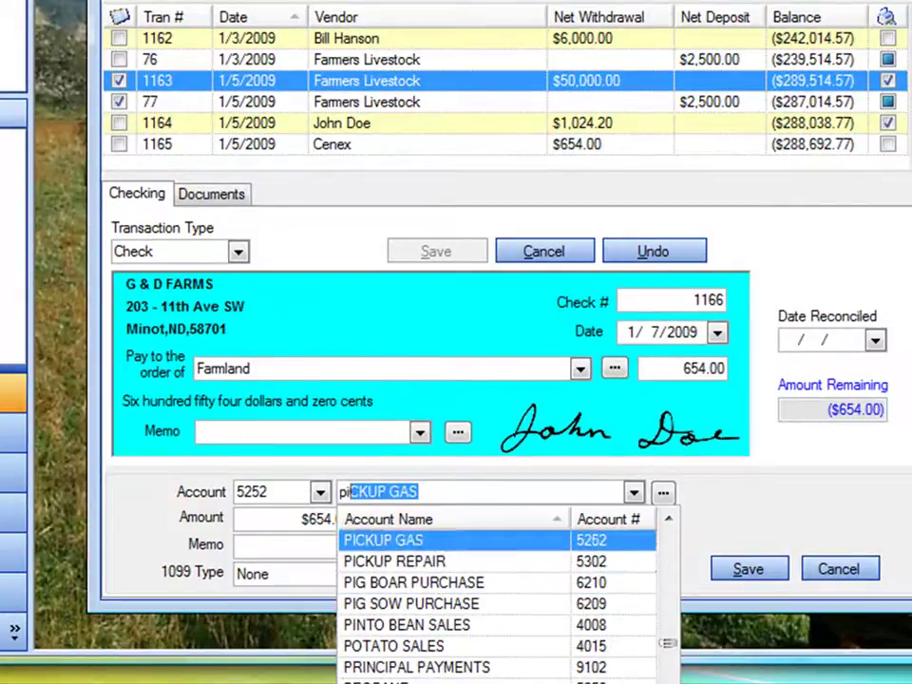
pyautogui.press('Return')
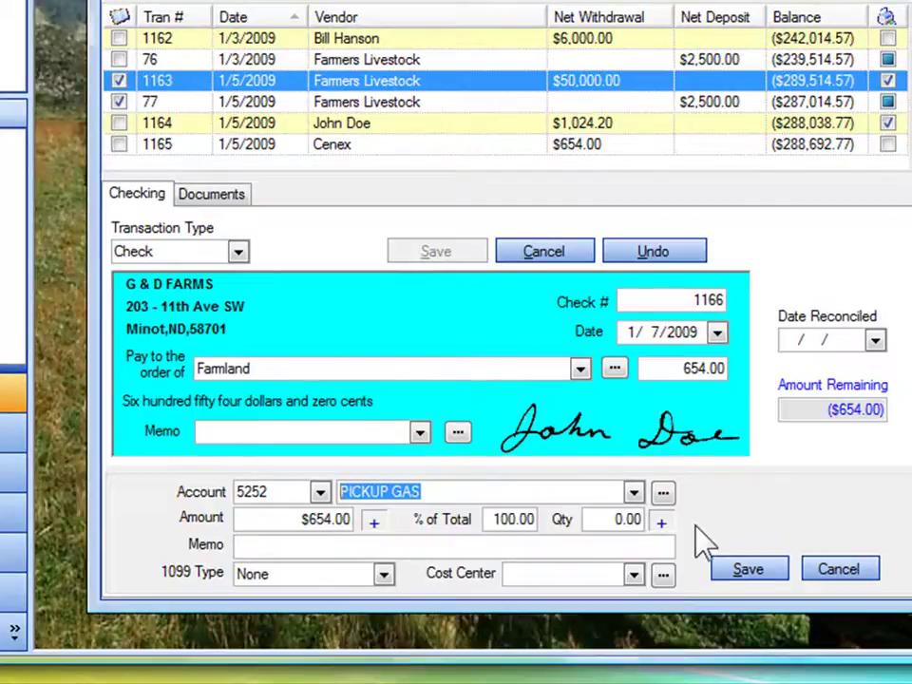
# - Set the PICKUP GAS line's amount to $100.00 and its quantity to 50, and save the line
pyautogui.press('Tab')
pyautogui.write('100')
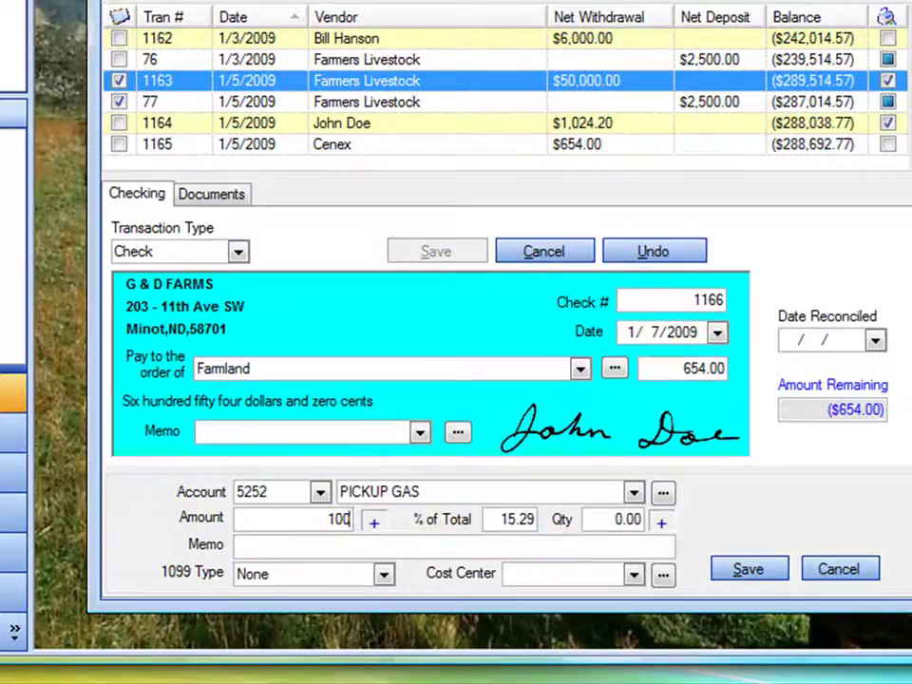
pyautogui.press('Tab')
pyautogui.press('Tab')
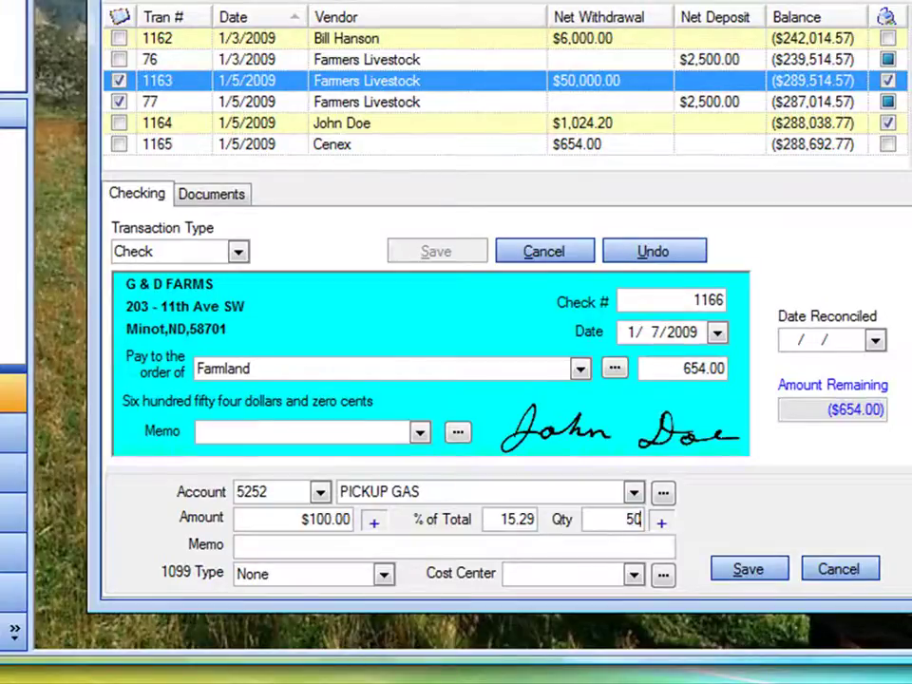
pyautogui.click(748, 572)
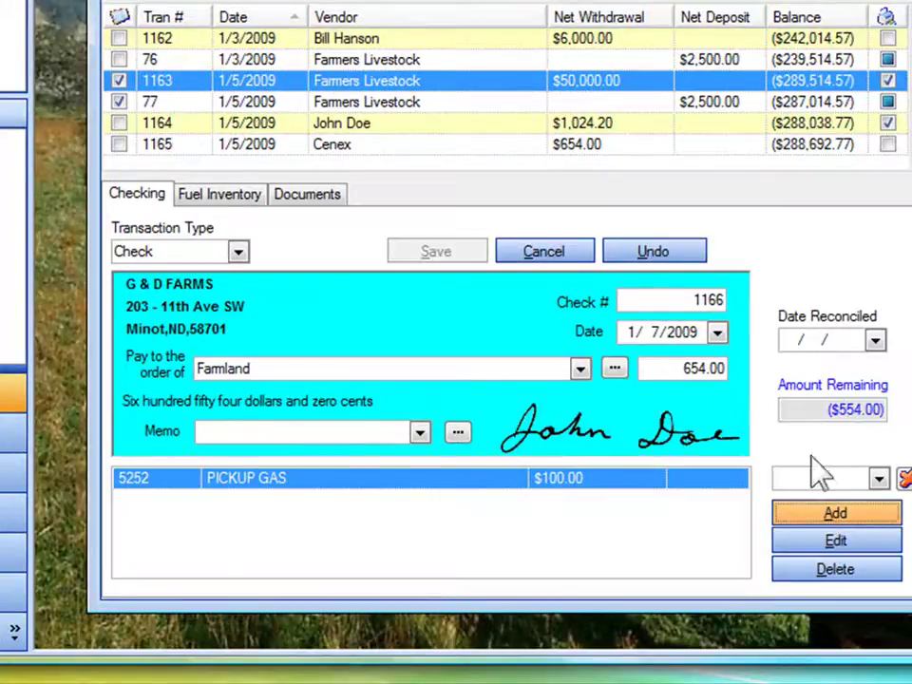
# - Add an account line to the Farmland check for 5304, TRACTOR & MACHINERY REPAIR, with an amount of $500.00
pyautogui.click(827, 518)
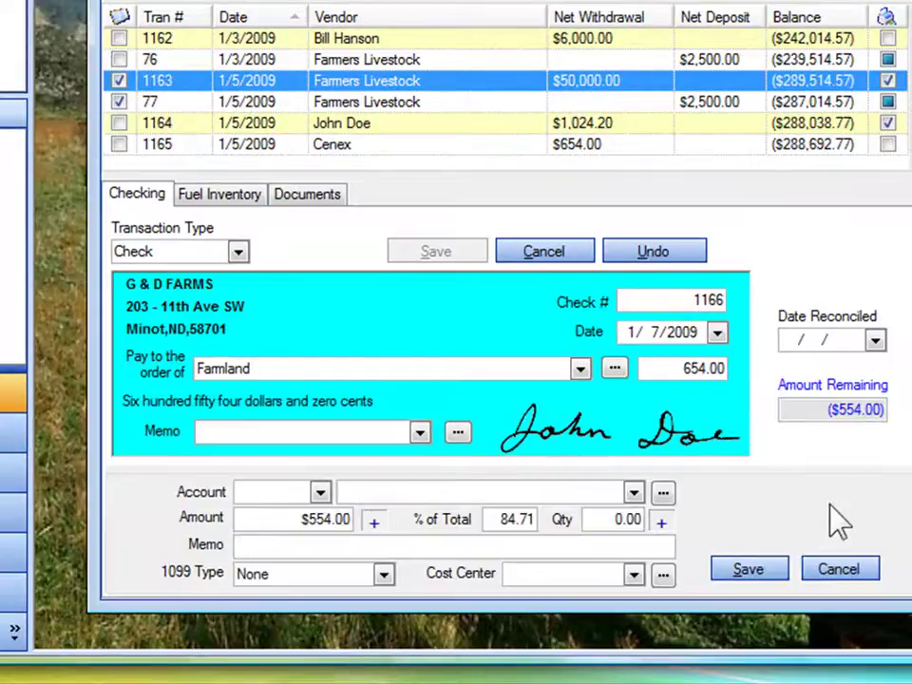
pyautogui.write('trACTOR & MACHINERY REPAIR')
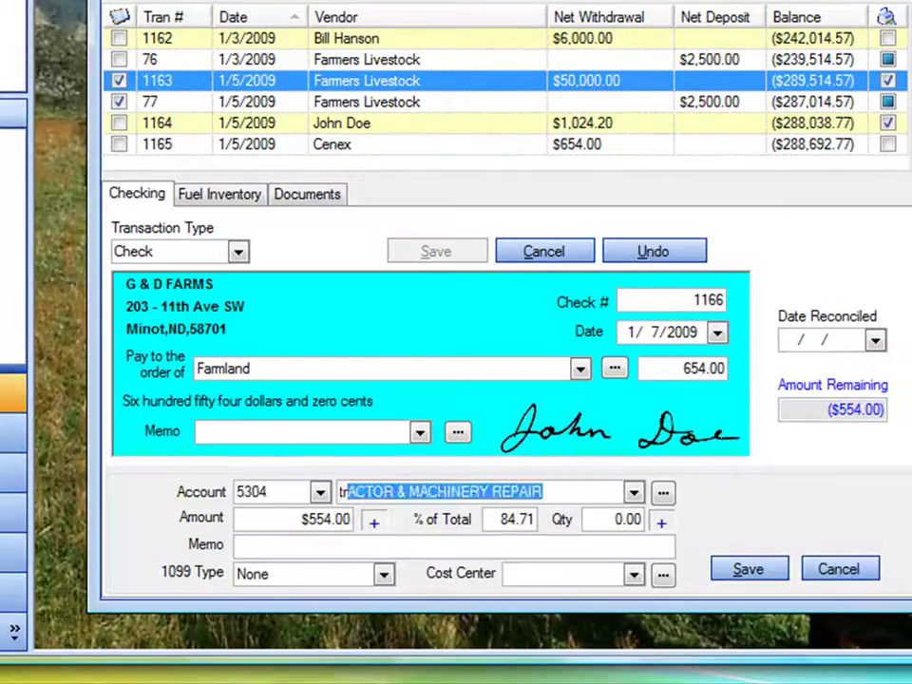
pyautogui.press('Tab')
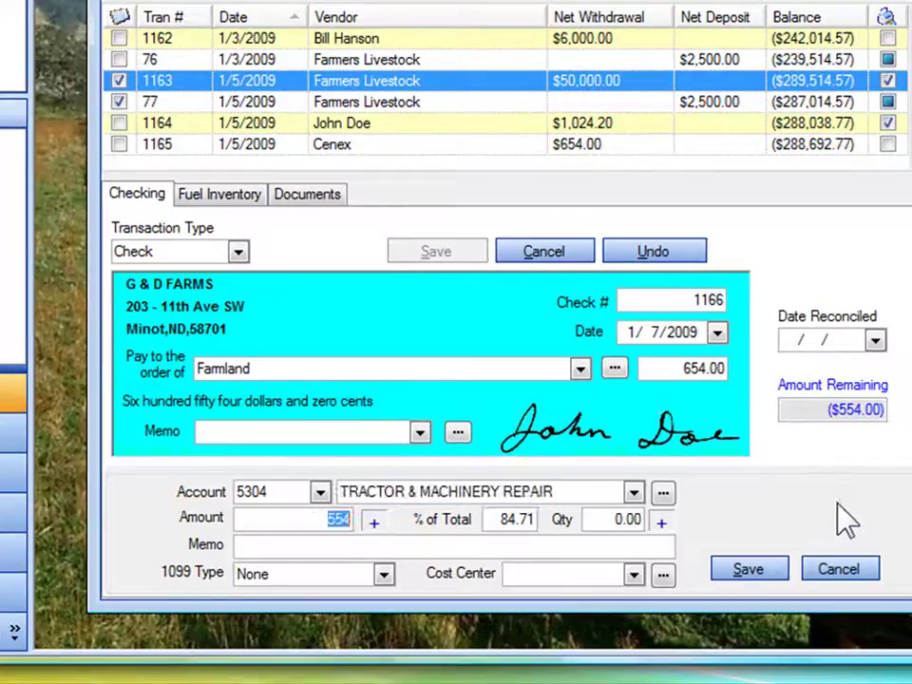
pyautogui.write('500')
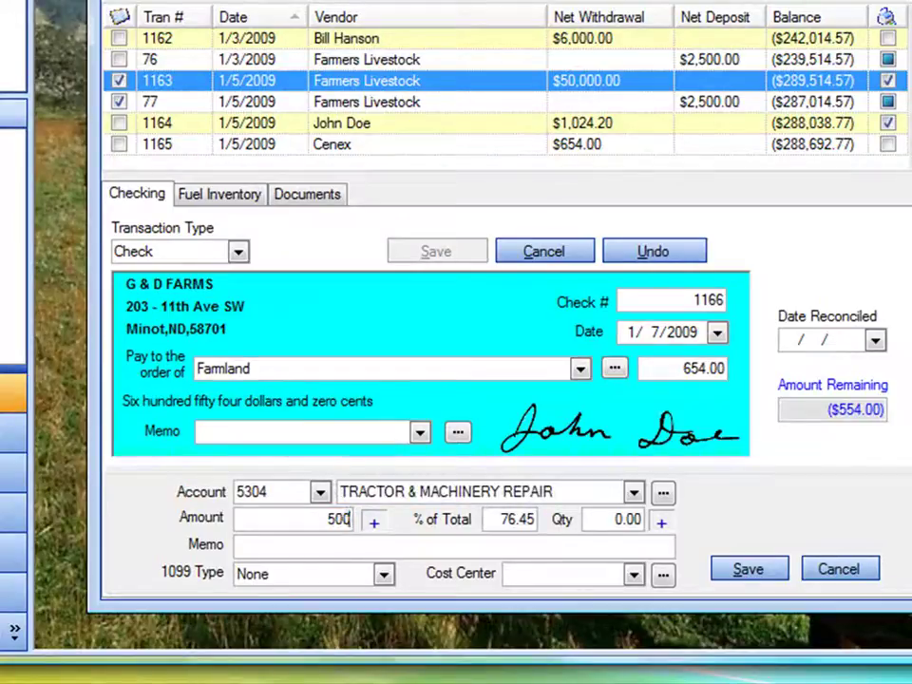
pyautogui.press('Tab')
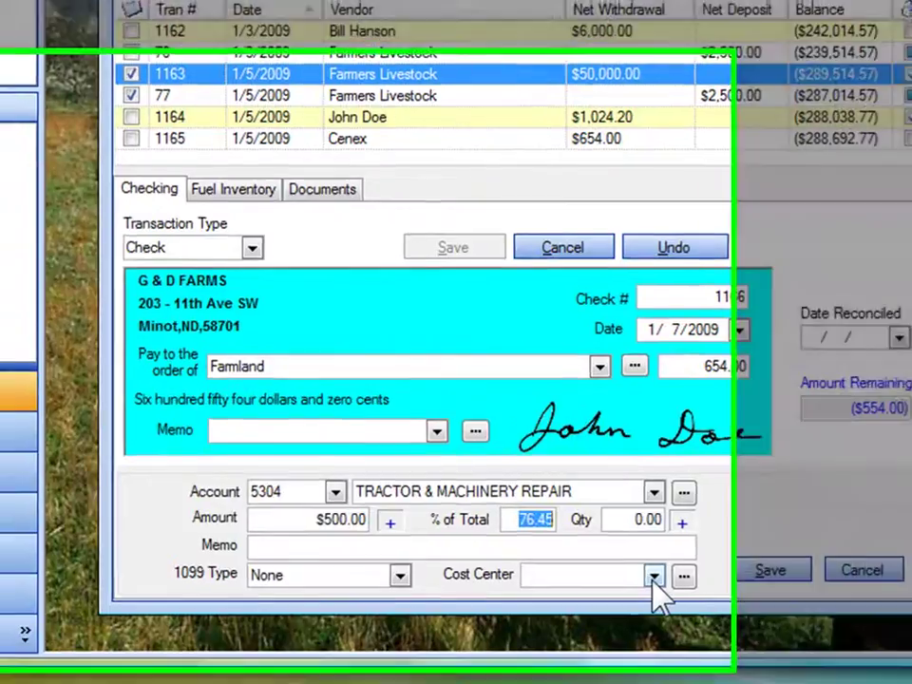
# - Assign the COMBINE cost center to the TRACTOR & MACHINERY REPAIR line and save the line
pyautogui.click(633, 574)
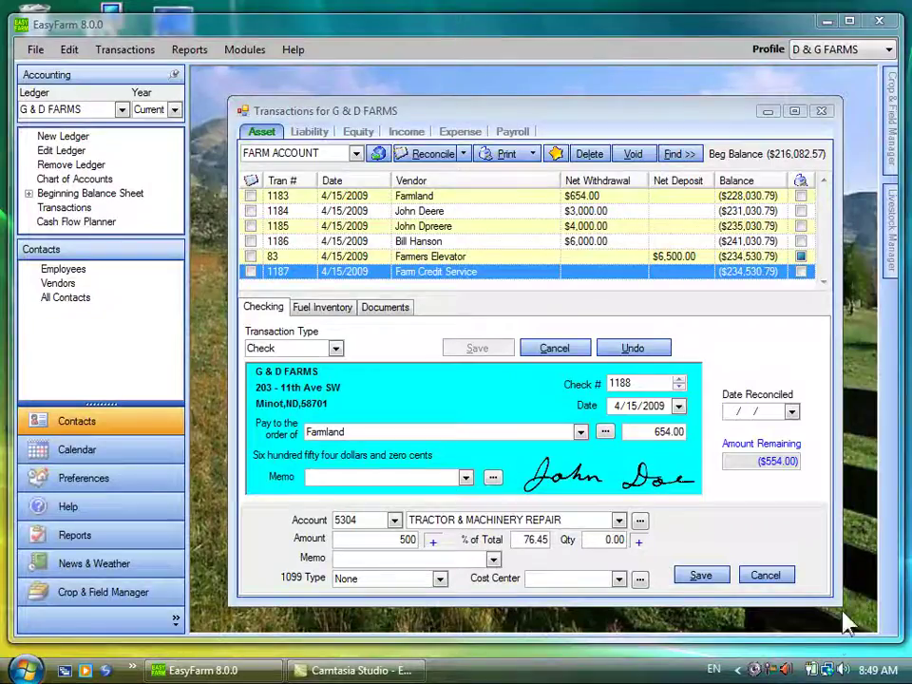
pyautogui.click(619, 578)
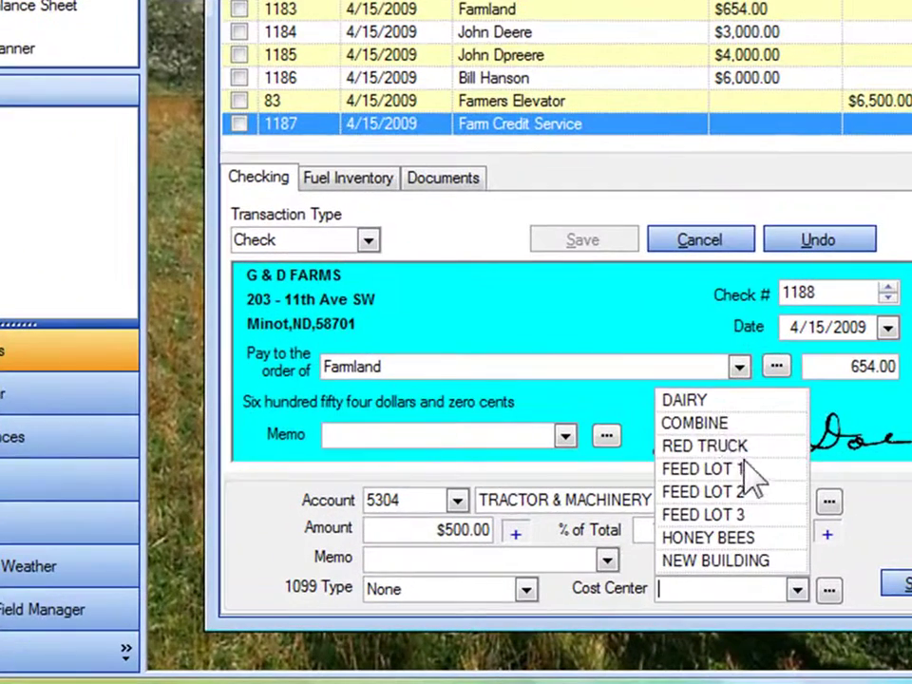
pyautogui.click(713, 424)
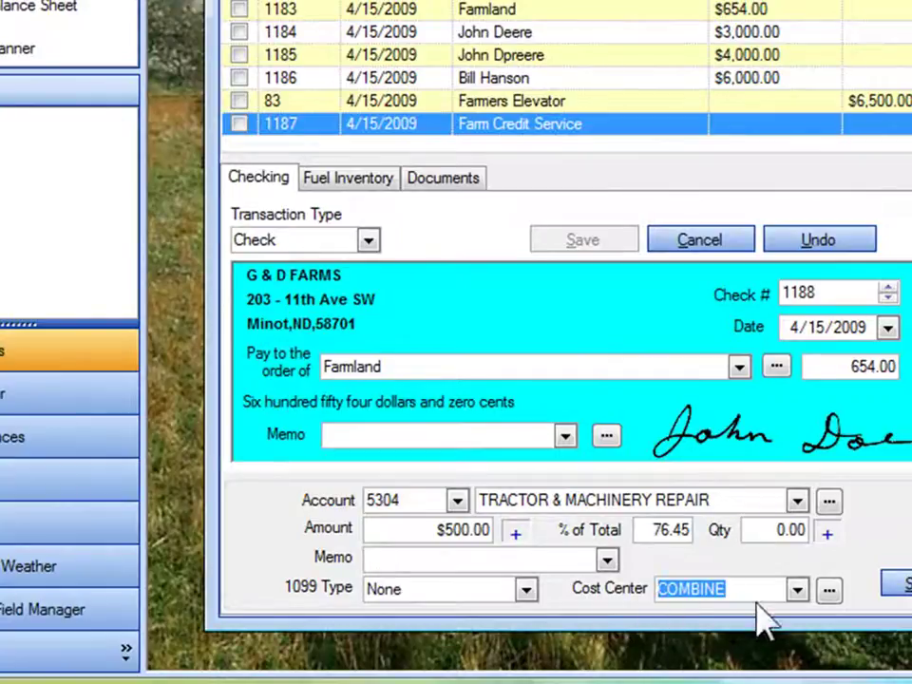
pyautogui.click(798, 593)
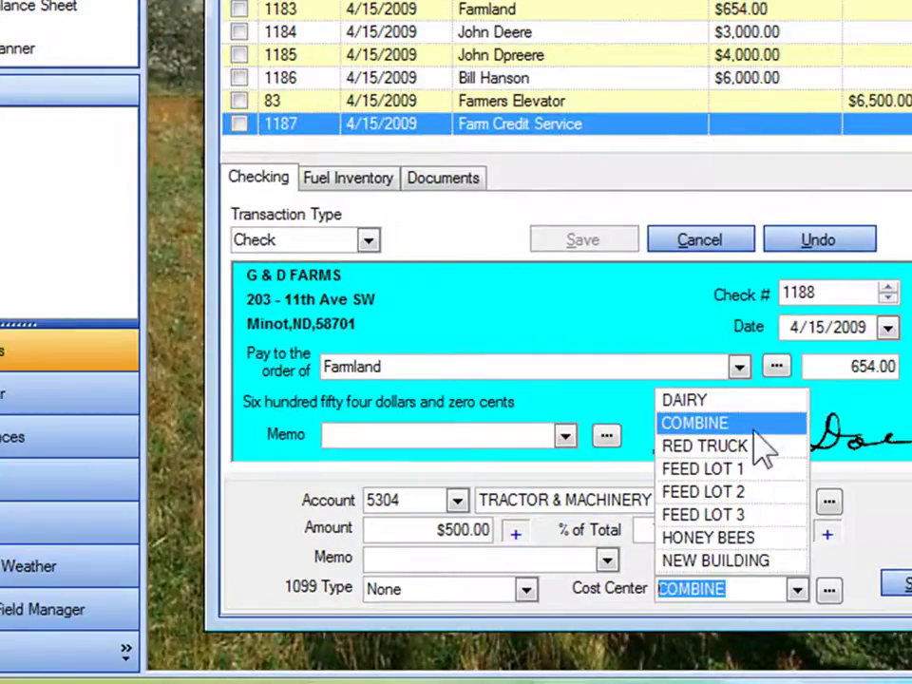
pyautogui.press('Return')
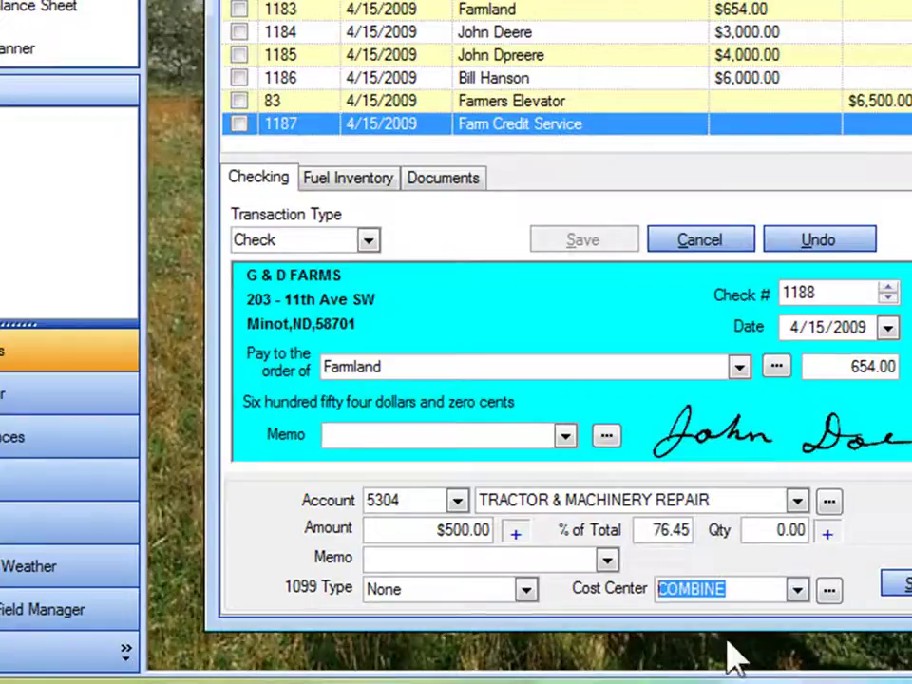
pyautogui.click(798, 589)
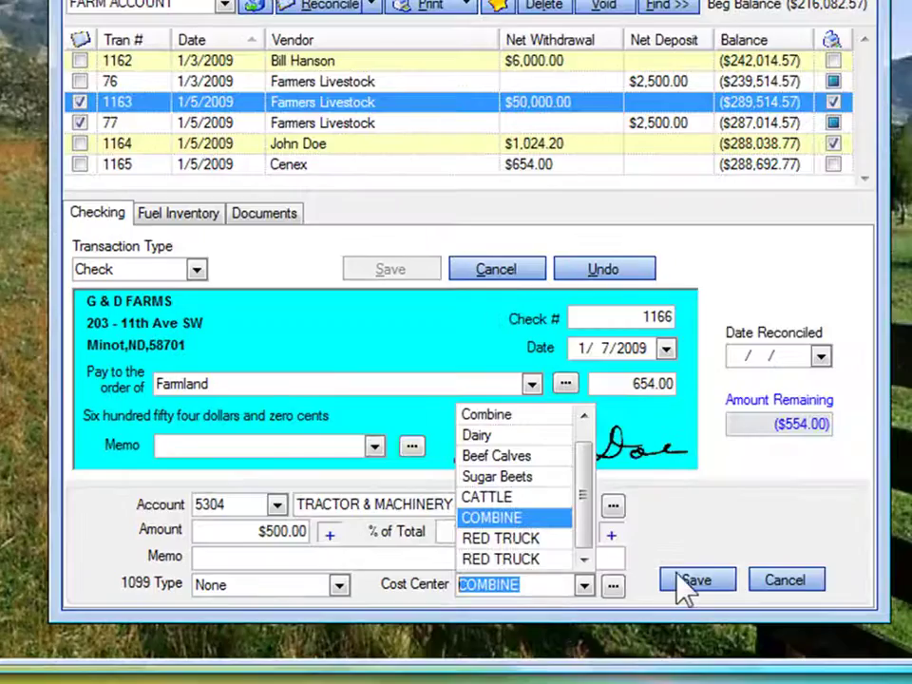
pyautogui.click(686, 589)
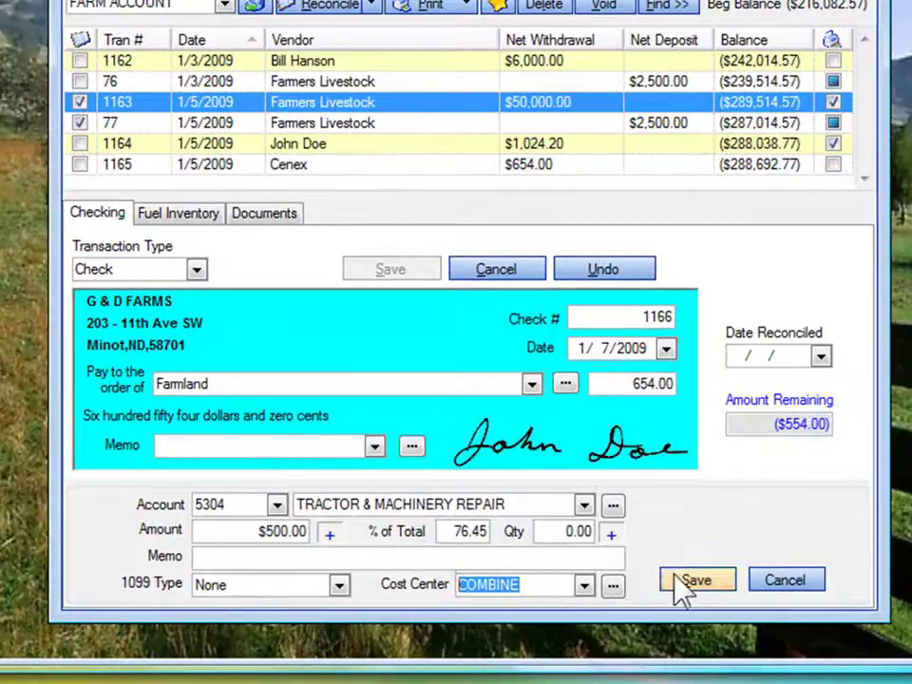
pyautogui.click(686, 589)
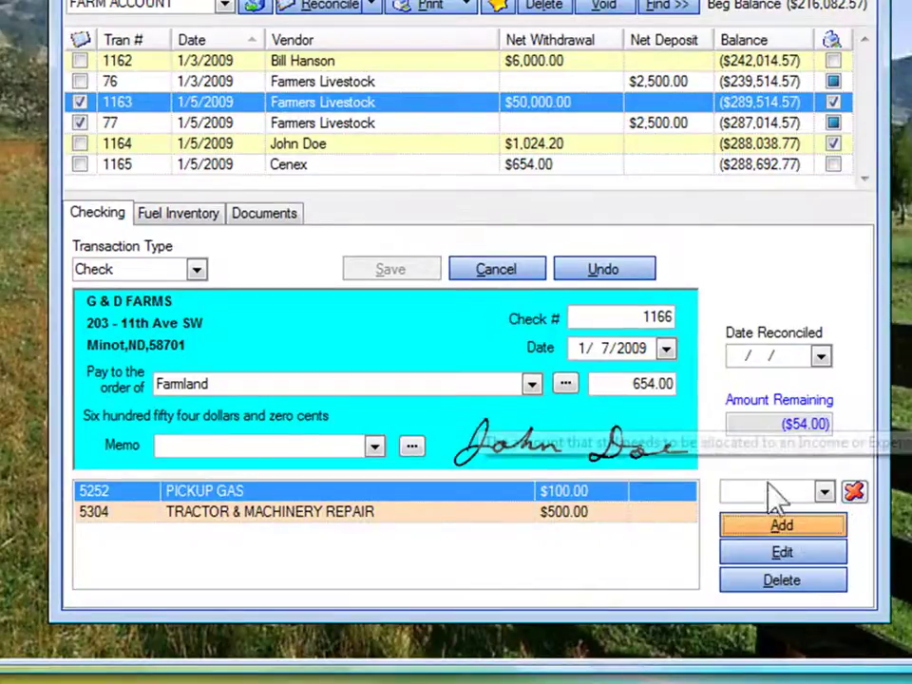
# - Allocate the remaining $54.00 to account 8006, CLOTHING, and save the line and the completed Farmland check
pyautogui.click(780, 528)
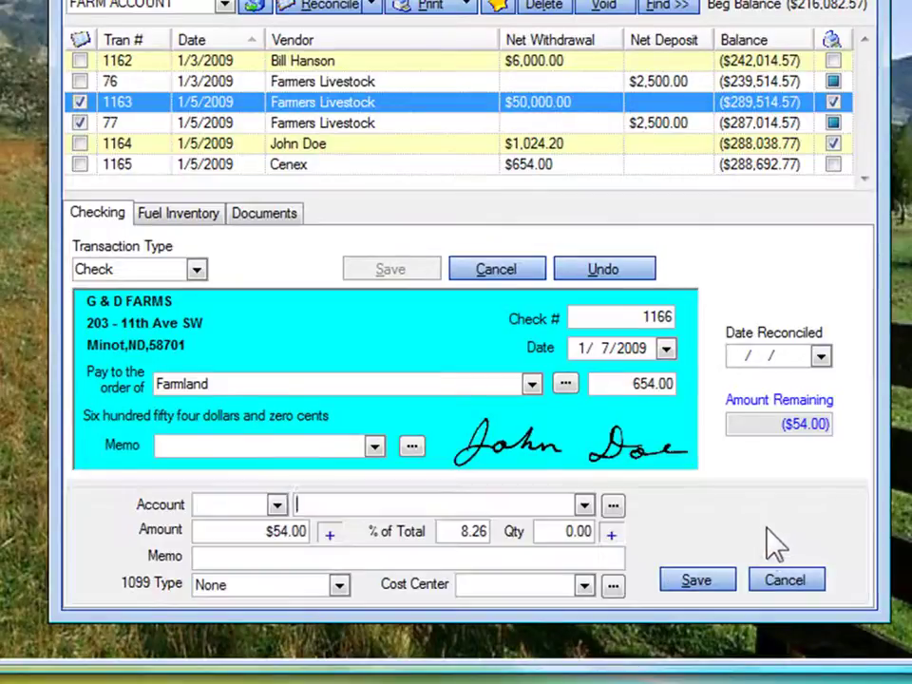
pyautogui.write('cloTHING')
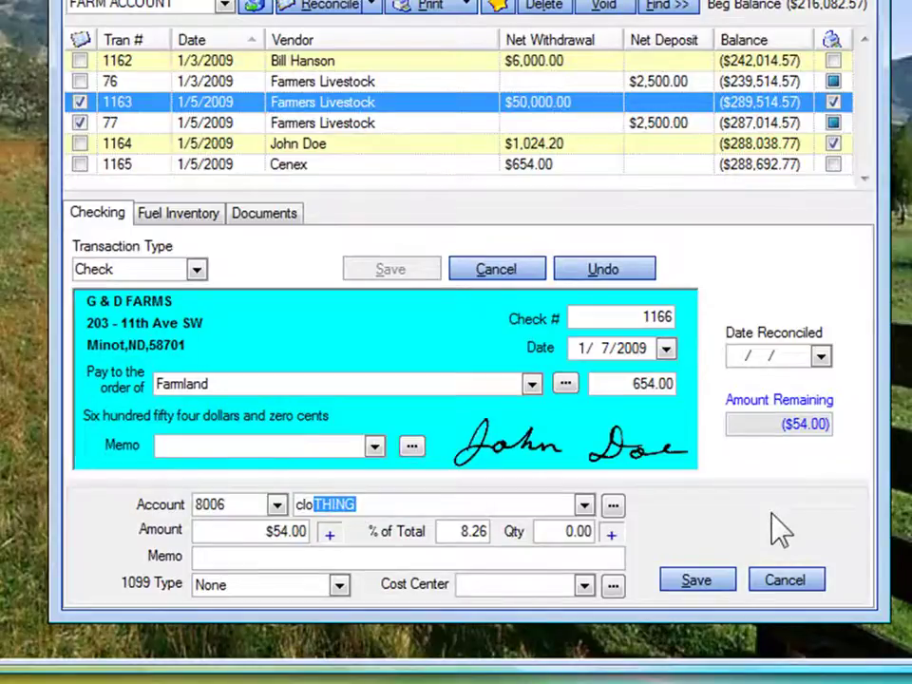
pyautogui.press('Tab')
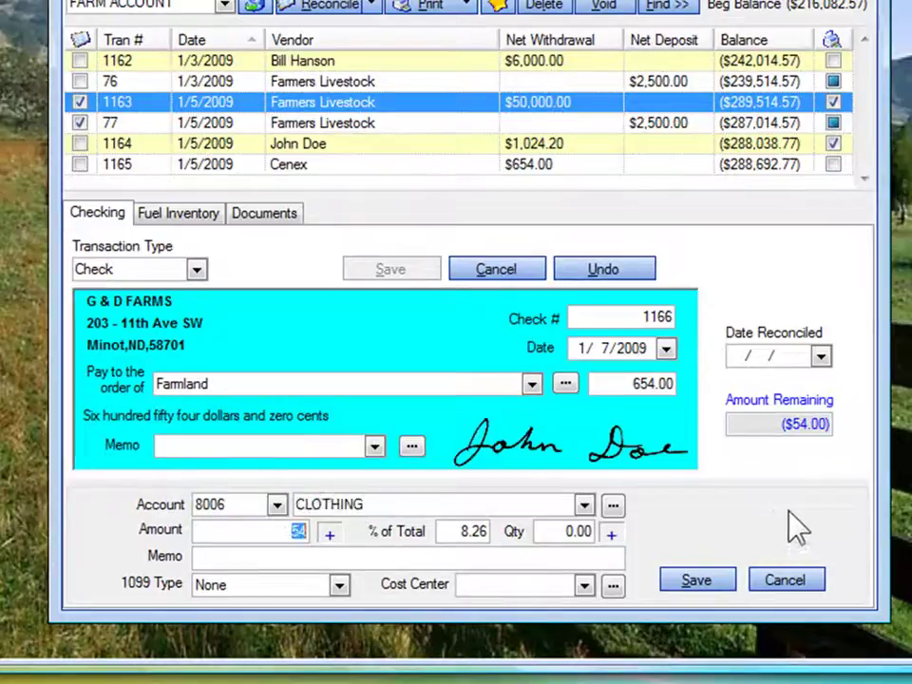
pyautogui.click(696, 587)
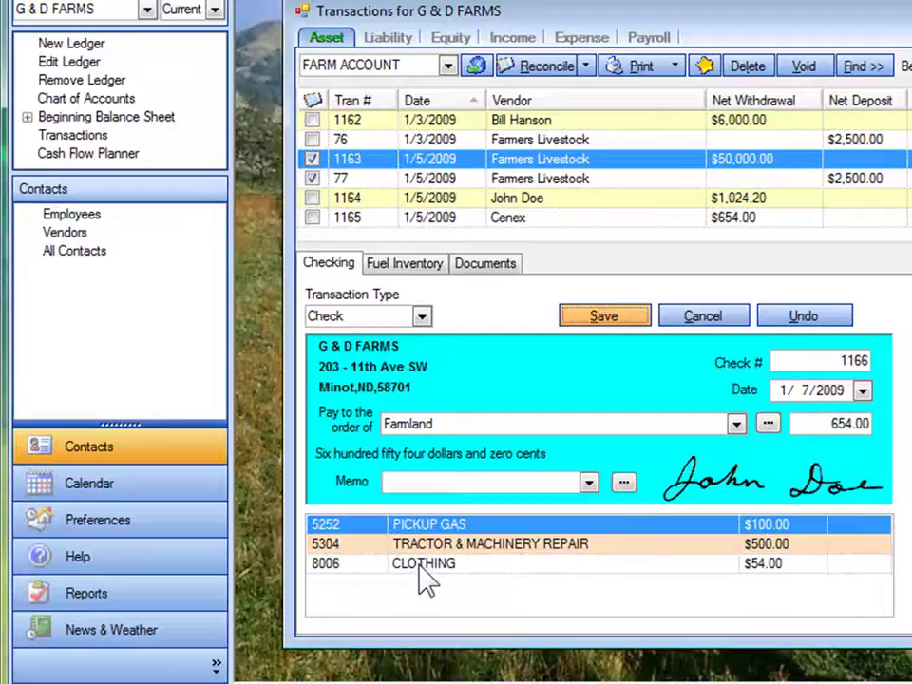
pyautogui.click(604, 319)
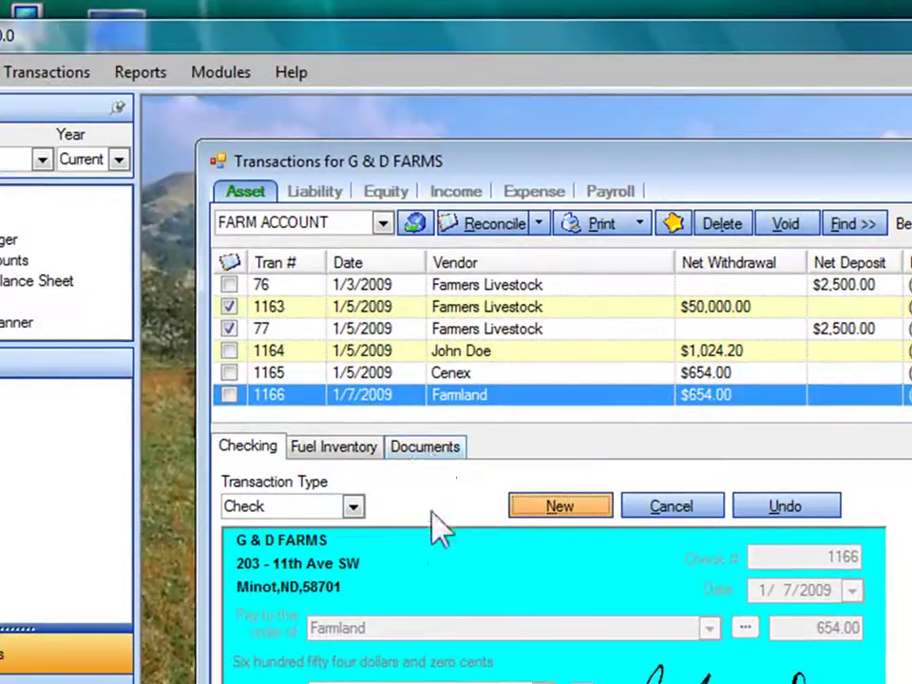
# - Start a new check to the land rent payee, accepting the recalled 6000.00 amount, Land Rent memo and 5501 LAND RENT line
pyautogui.click(558, 518)
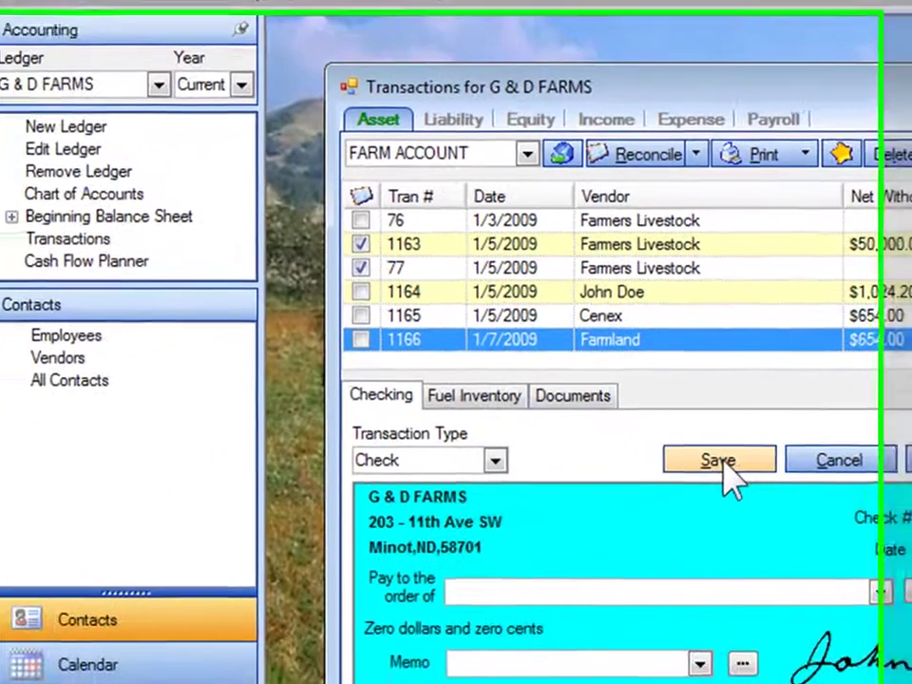
pyautogui.press('Tab')
pyautogui.write('b')
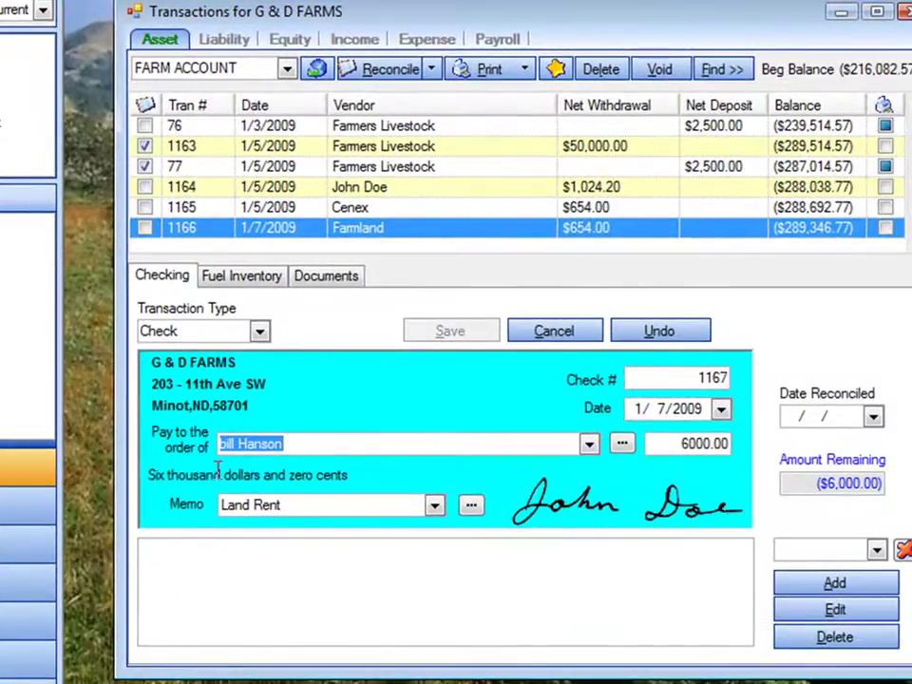
pyautogui.press('Tab')
pyautogui.press('Tab')
pyautogui.press('Tab')
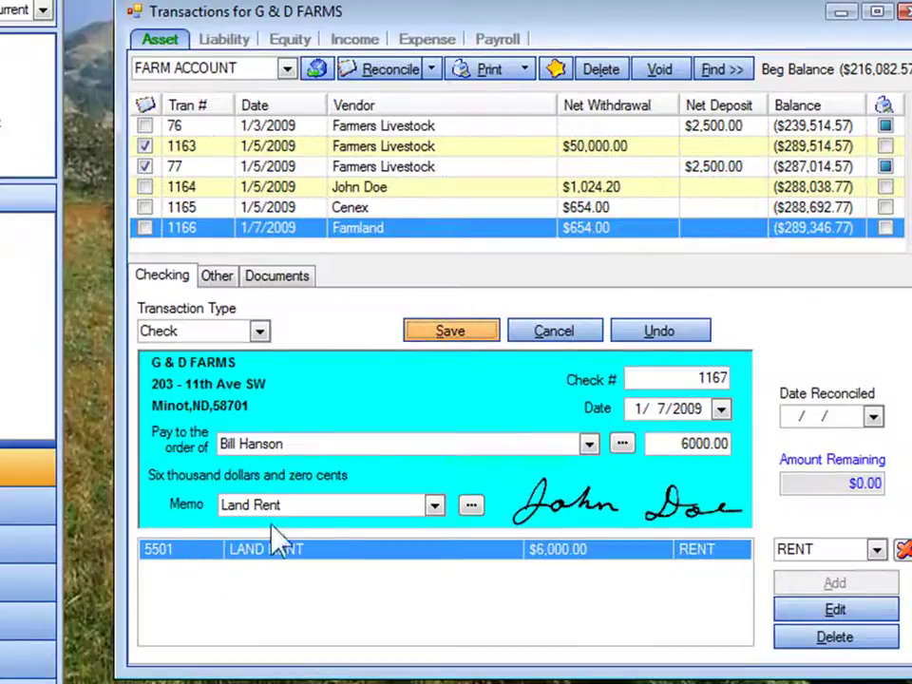
# - Edit the check's LAND RENT line and set its 1099 type to Rent
pyautogui.click(836, 611)
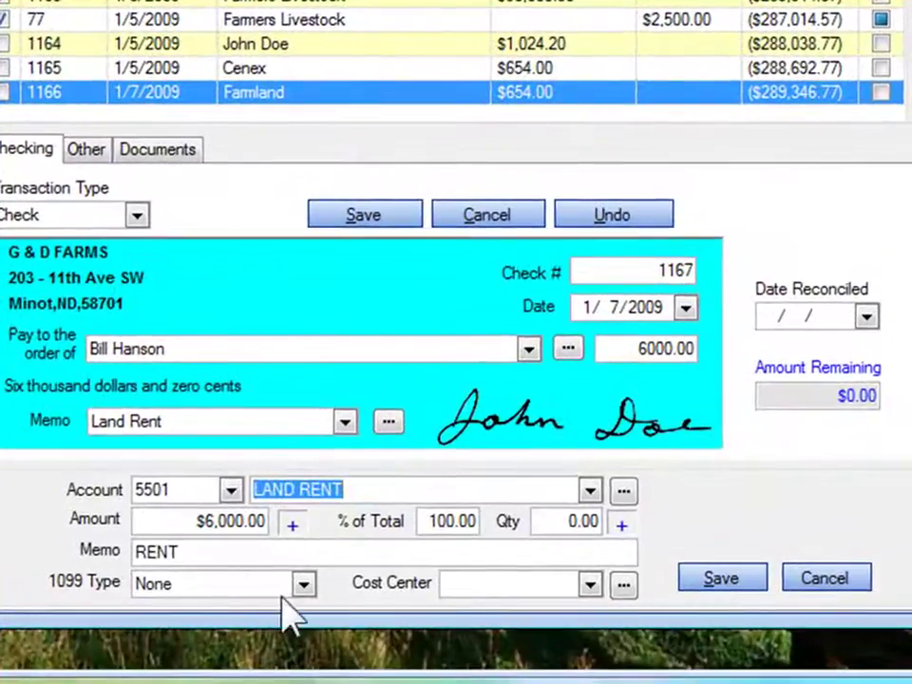
pyautogui.click(304, 585)
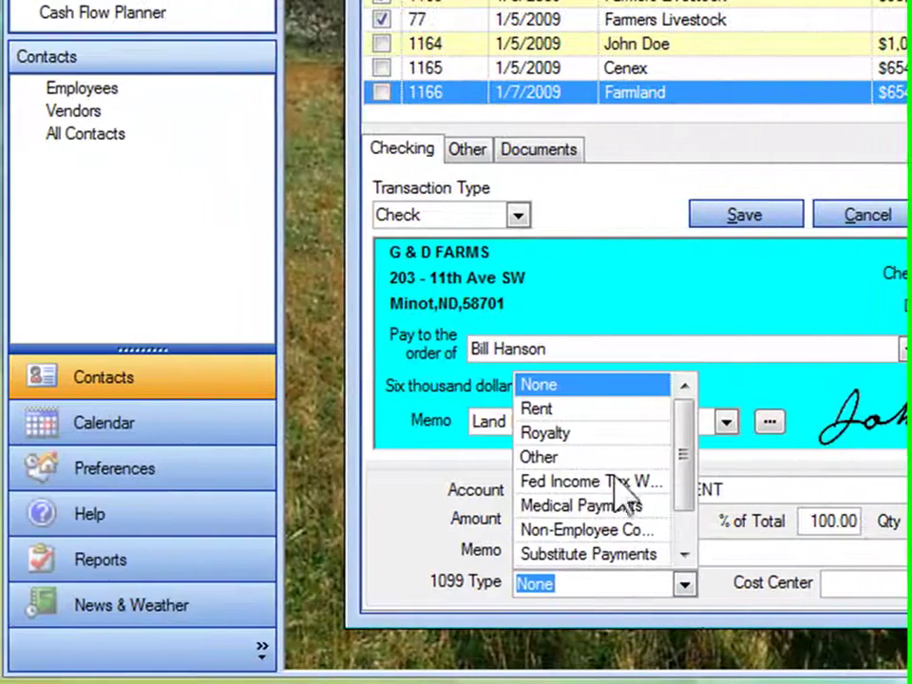
pyautogui.click(547, 408)
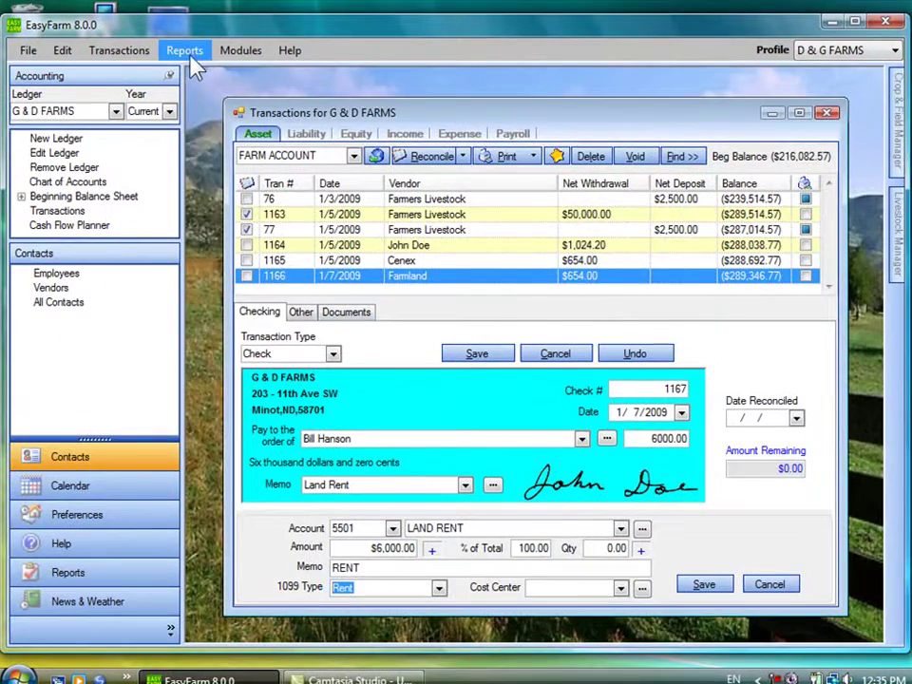
# - Open the tax reports and examine the available report types, including the Form 1099-MISC reports
pyautogui.click(186, 52)
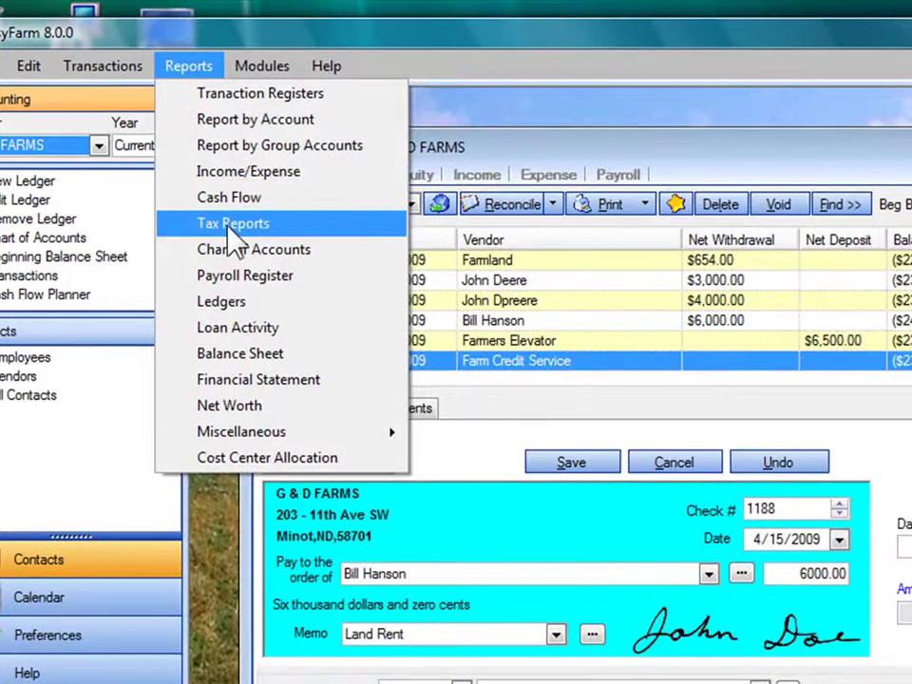
pyautogui.click(233, 226)
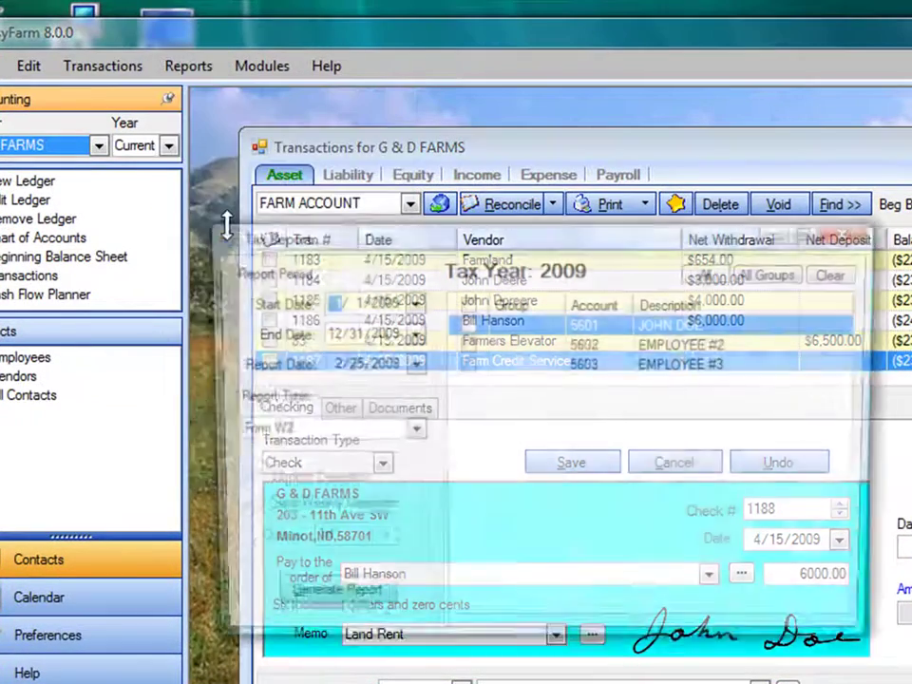
pyautogui.click(412, 433)
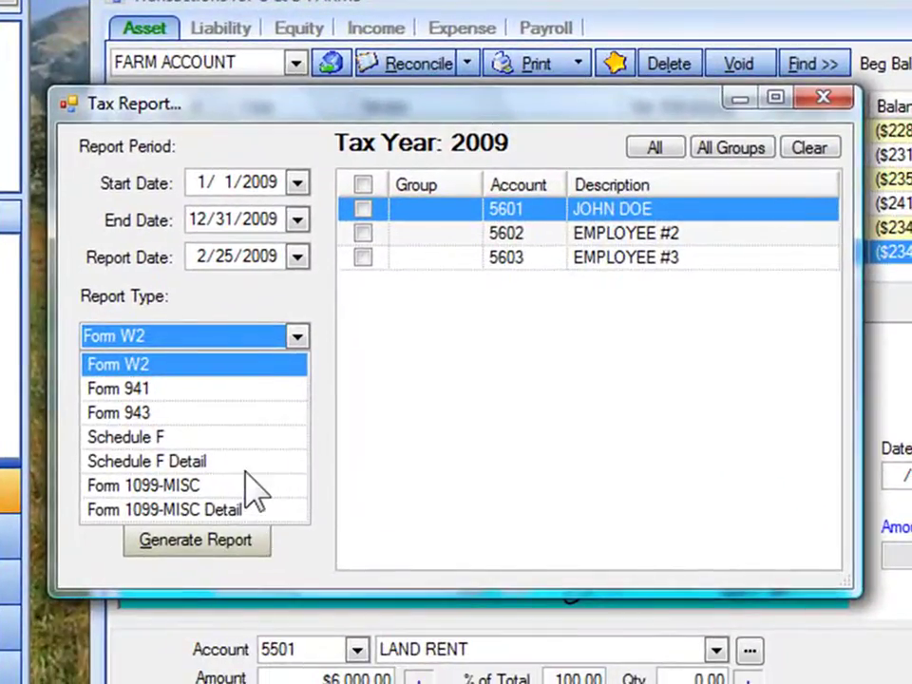
pyautogui.click(265, 418)
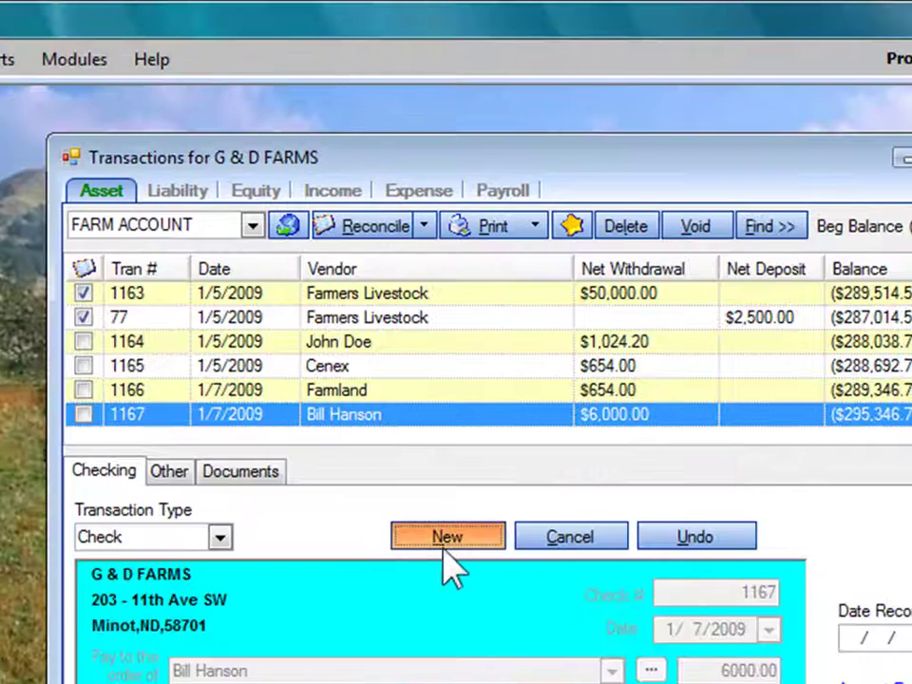
# - Start a new check payable to REC for 100.00, accepting its recalled utility and electricity account lines
pyautogui.click(448, 557)
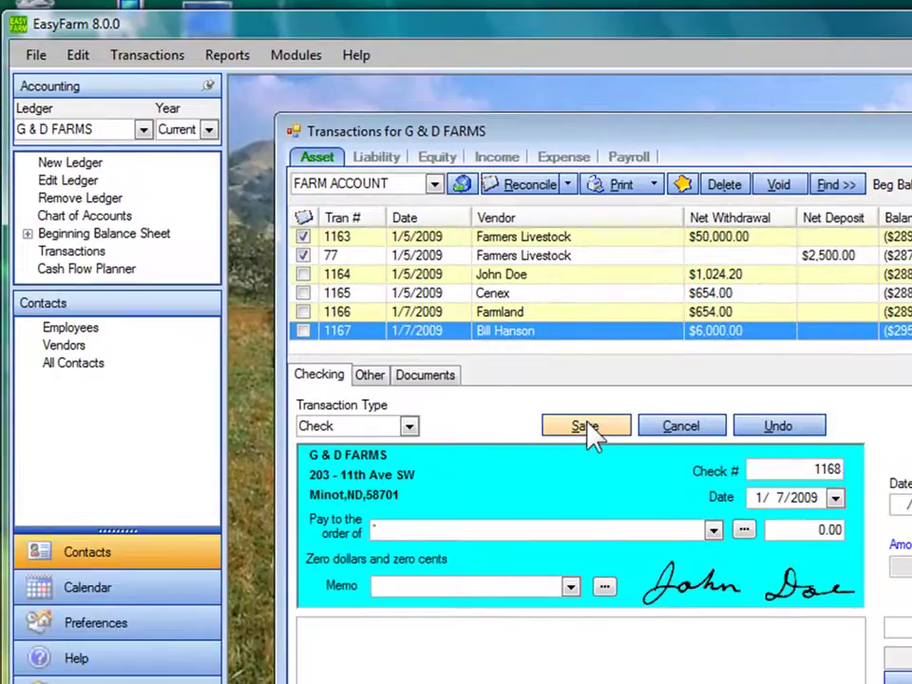
pyautogui.write('rec')
pyautogui.press('Tab')
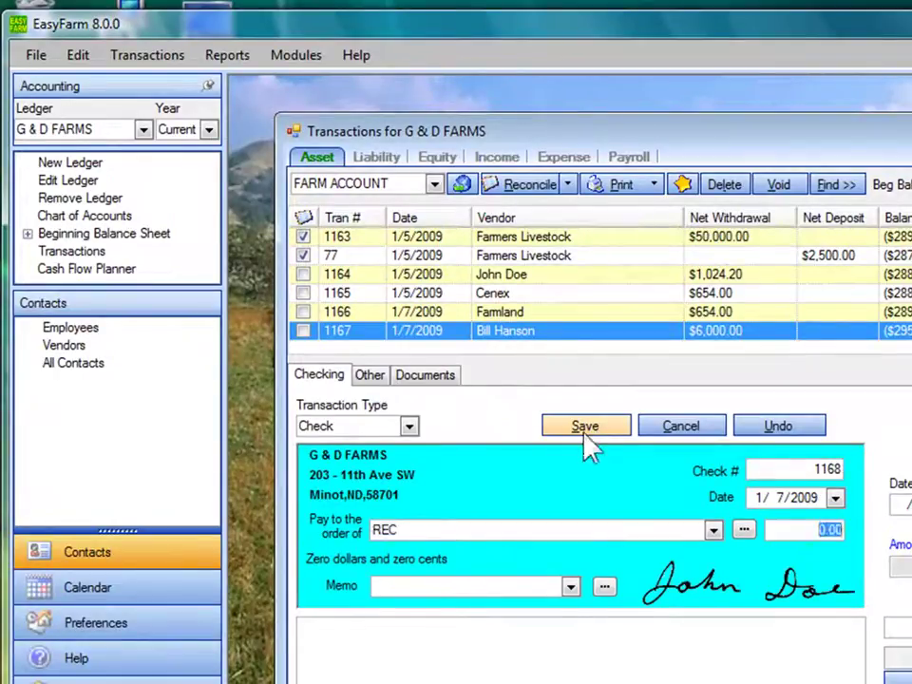
pyautogui.write('1')
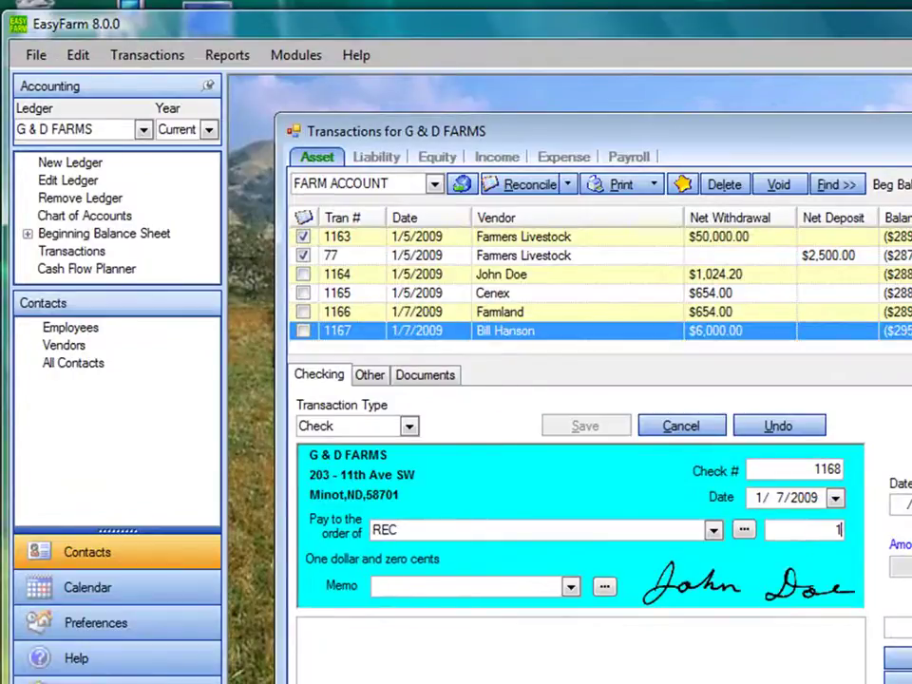
pyautogui.write('00')
pyautogui.press('Tab')
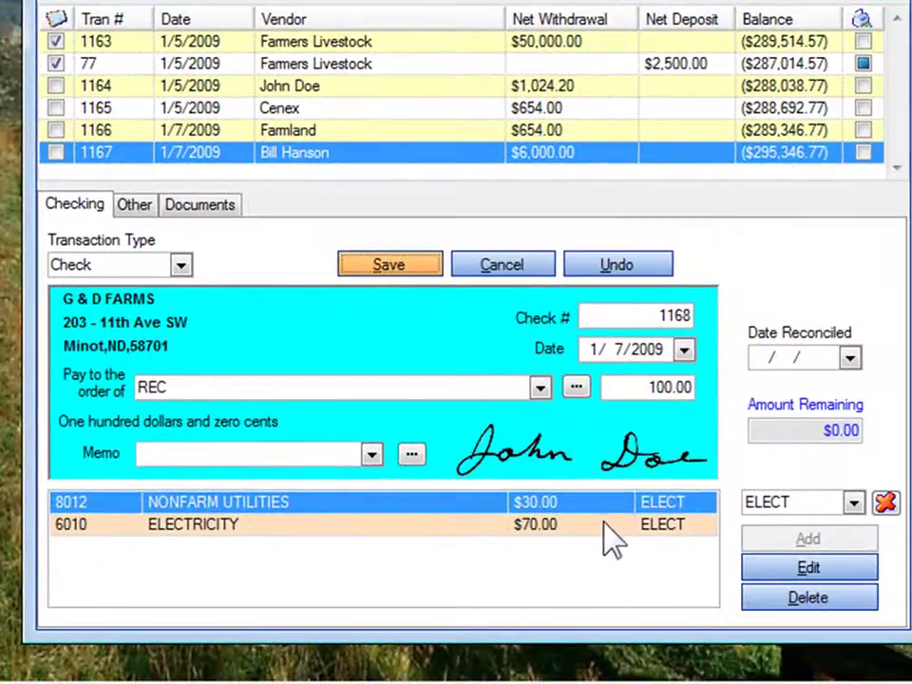
# - Set the check's ELECTRICITY line to 90 percent of the total and save the REC check
pyautogui.click(603, 524)
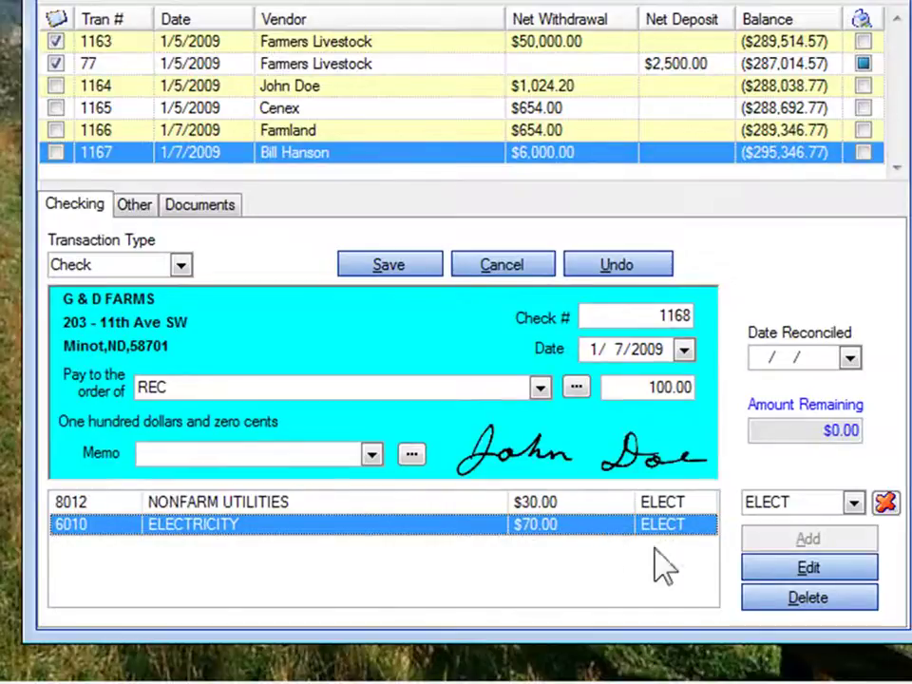
pyautogui.click(796, 570)
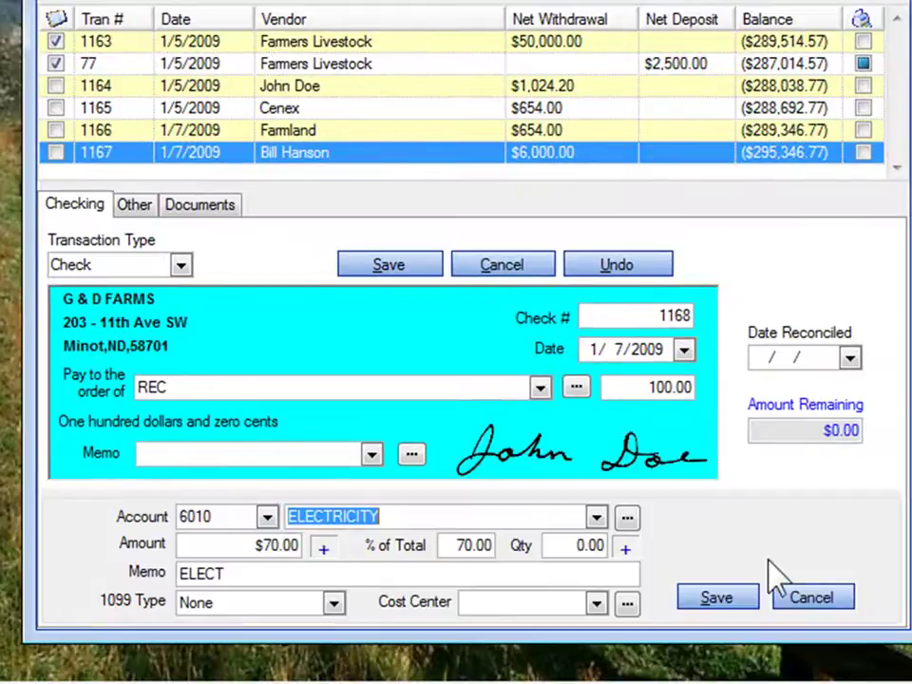
pyautogui.click(486, 544)
pyautogui.write('90')
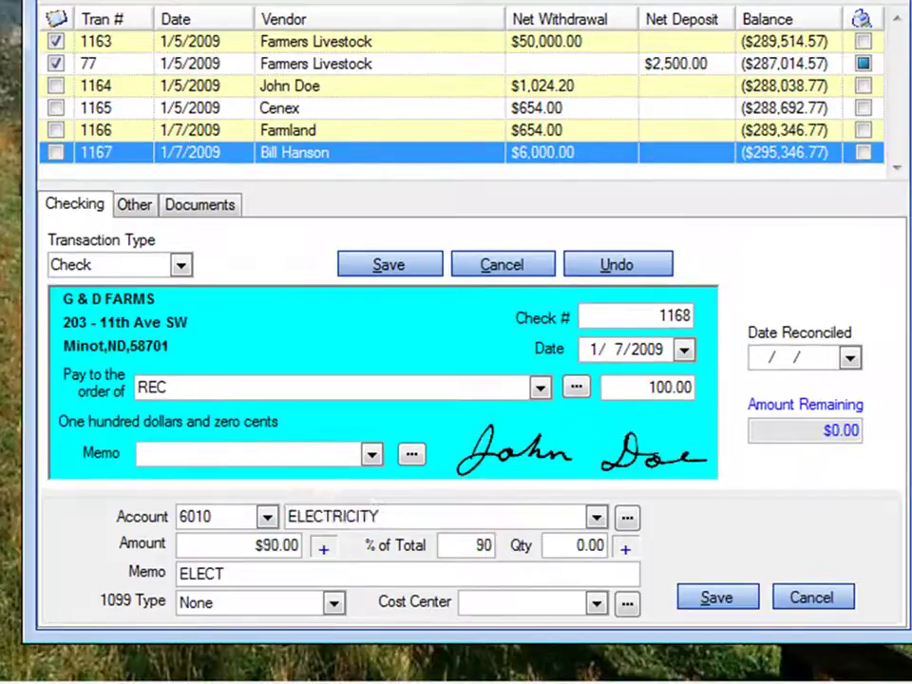
pyautogui.click(714, 599)
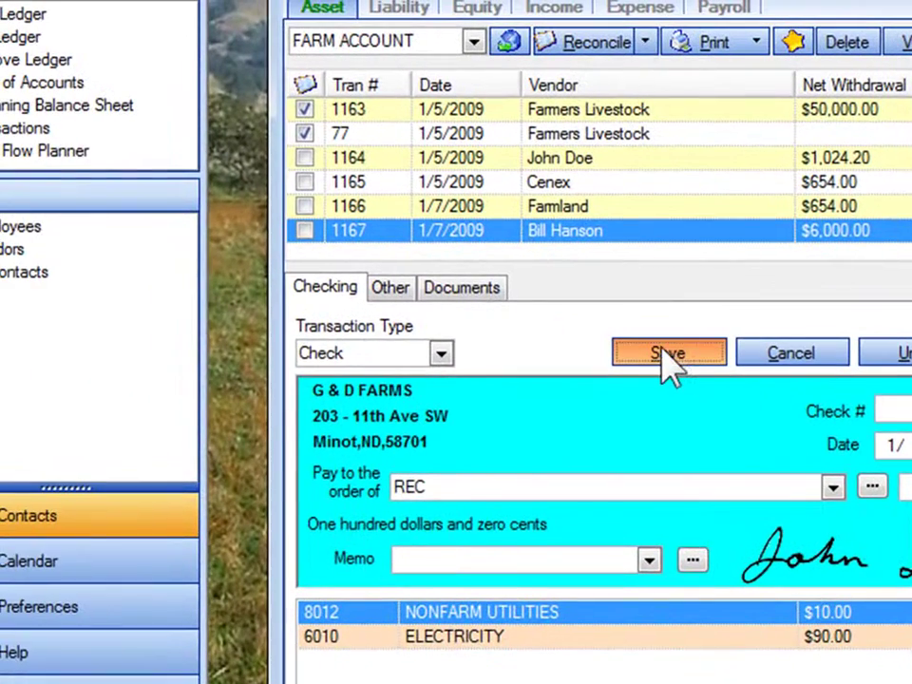
pyautogui.click(665, 360)
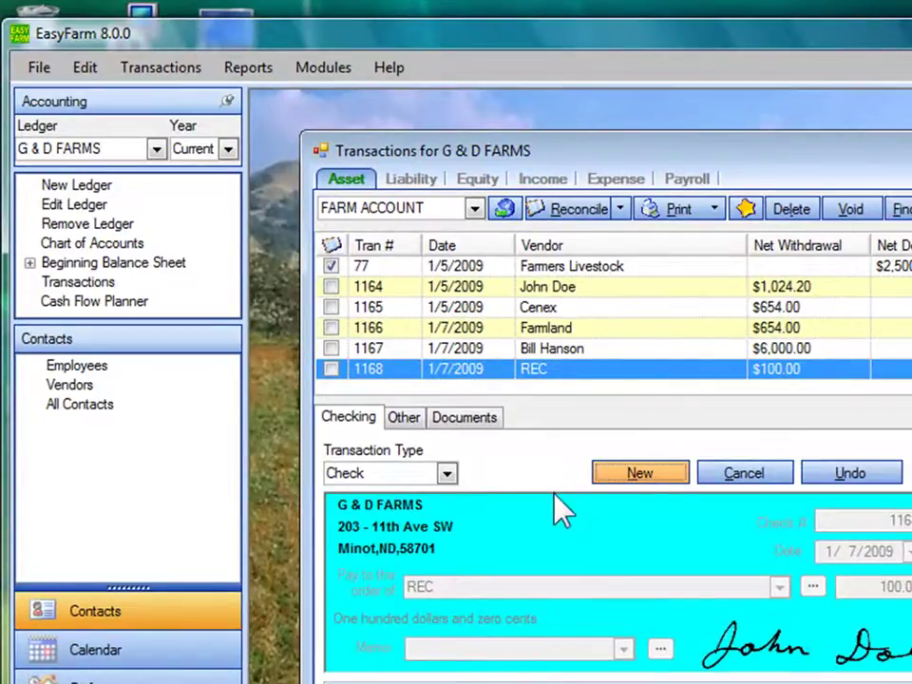
# - Start a new deposit transaction from Farmers Livestock for 2500.00
pyautogui.click(446, 473)
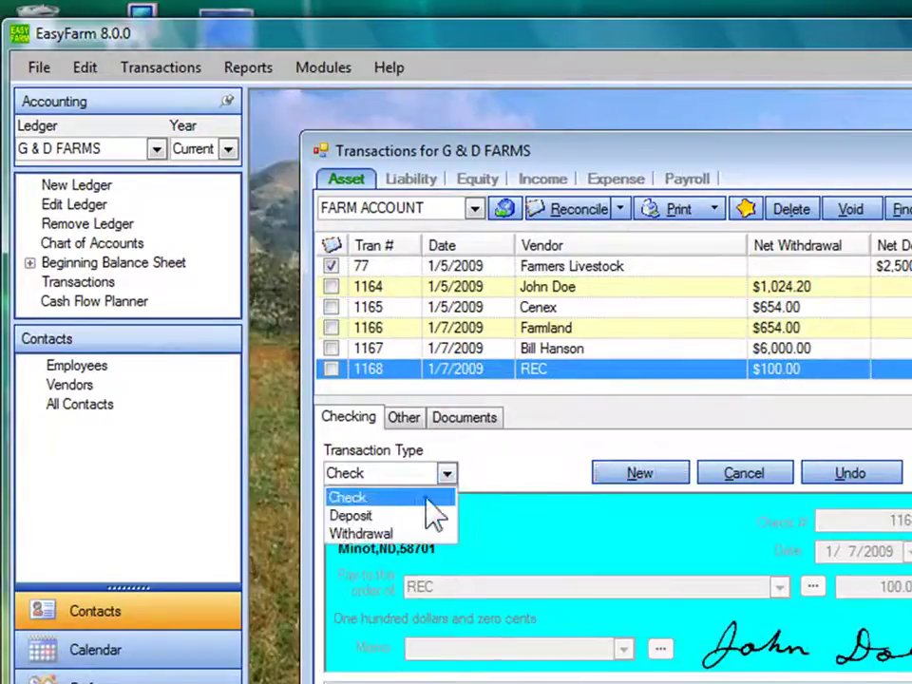
pyautogui.click(365, 518)
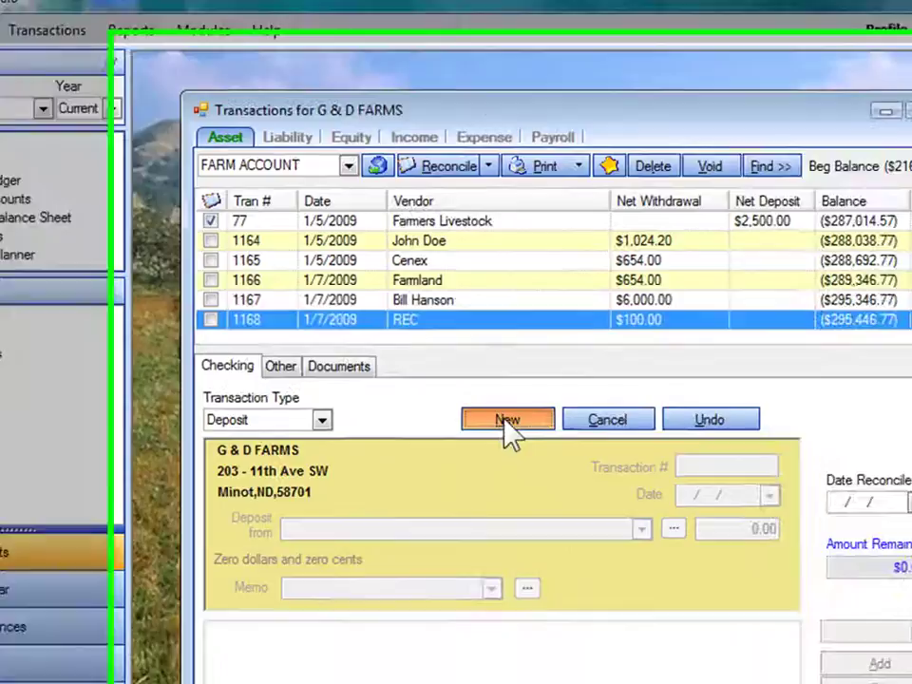
pyautogui.click(637, 475)
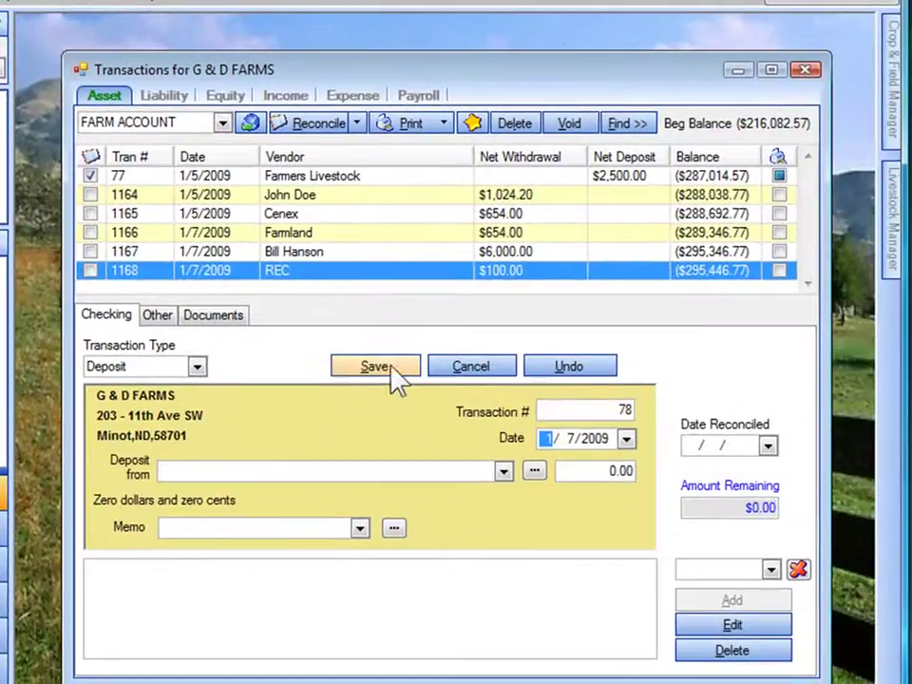
pyautogui.press('Tab')
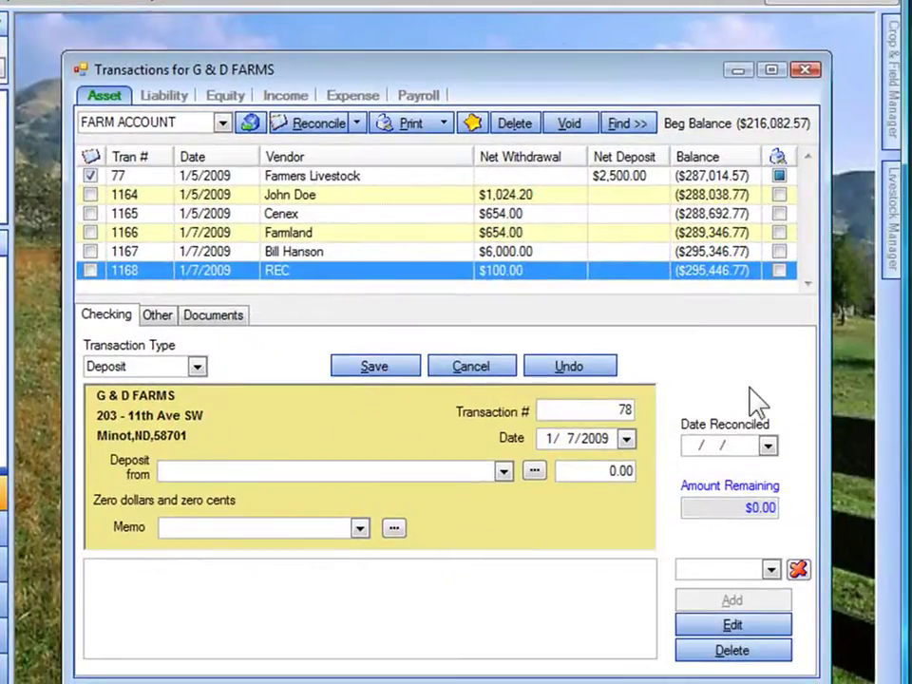
pyautogui.write('Farmers Livestock')
pyautogui.press('Down')
pyautogui.press('Down')
pyautogui.press('Tab')
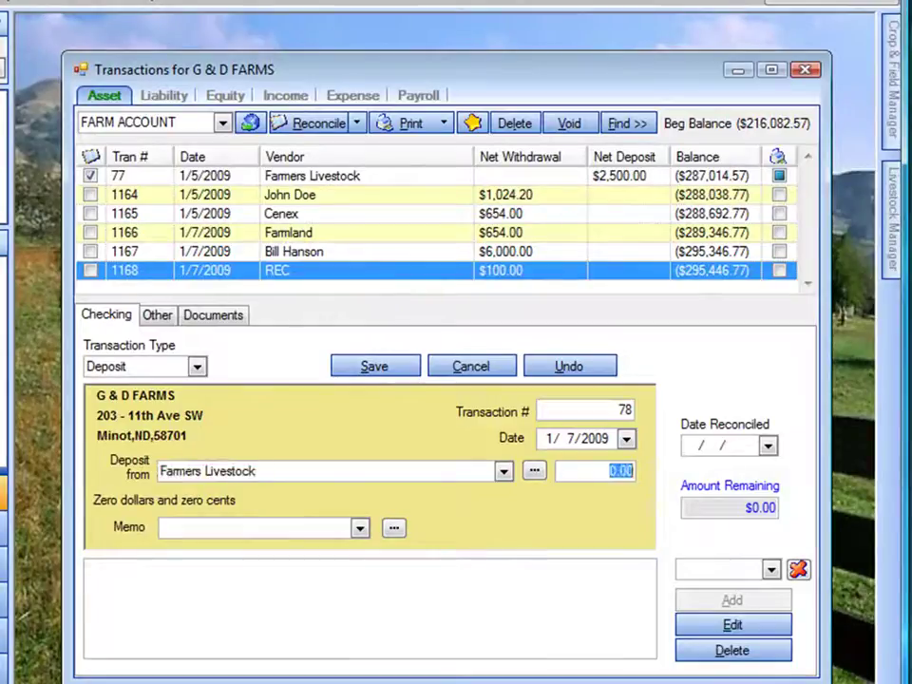
pyautogui.write('2')
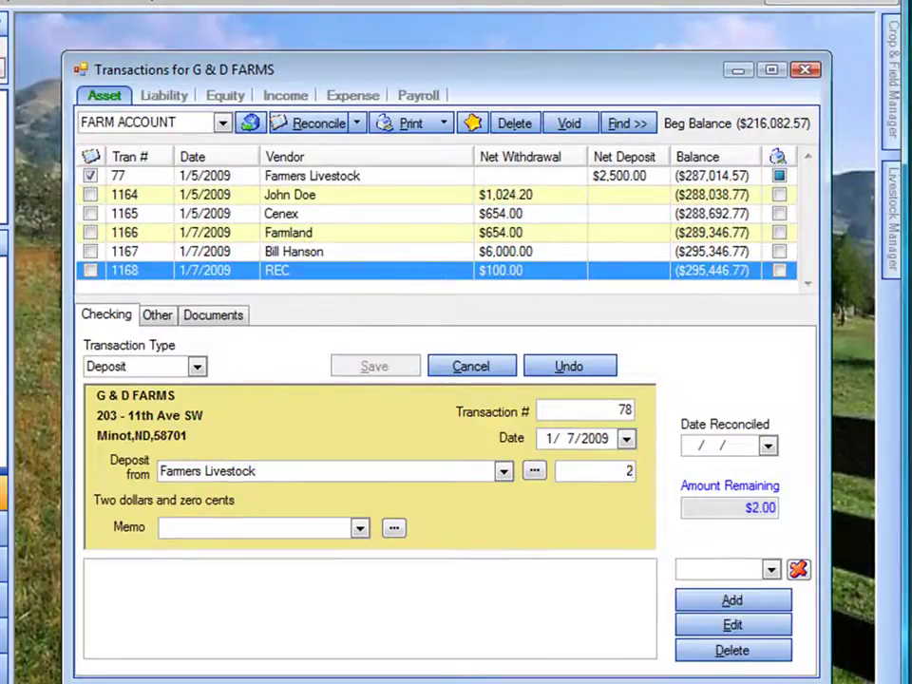
pyautogui.write('500')
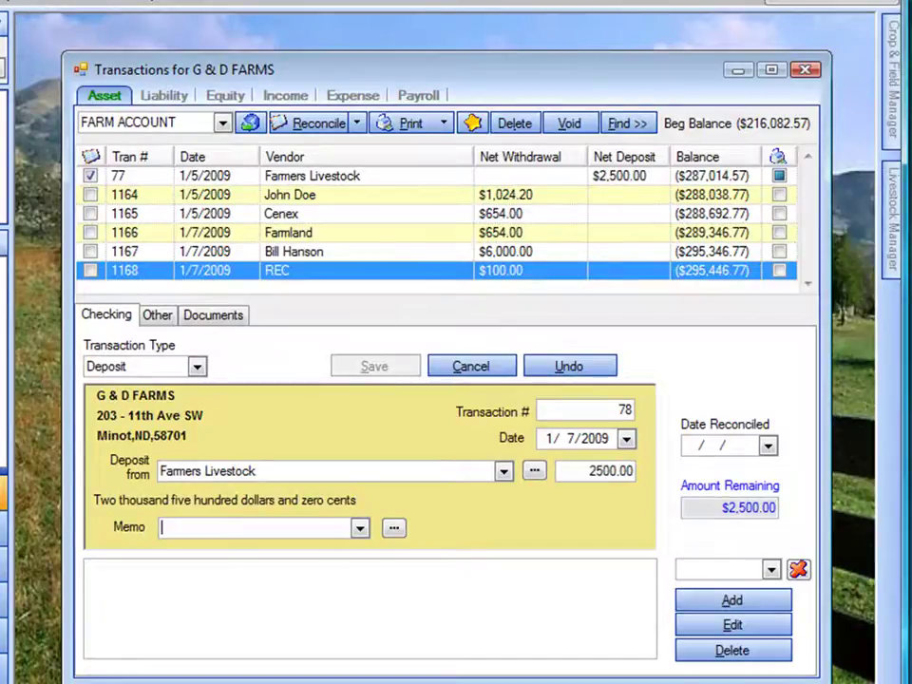
# - Add an account line to the deposit for 4251 BEEF CALF SALES with an amount of 2600
pyautogui.press('Return')
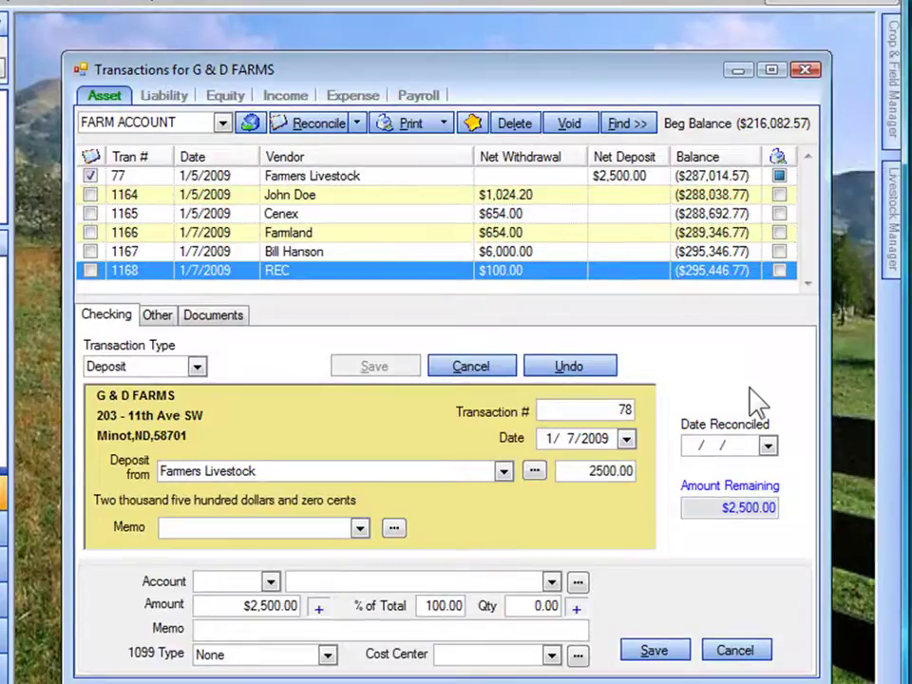
pyautogui.write('beEF BULL PURCHASE')
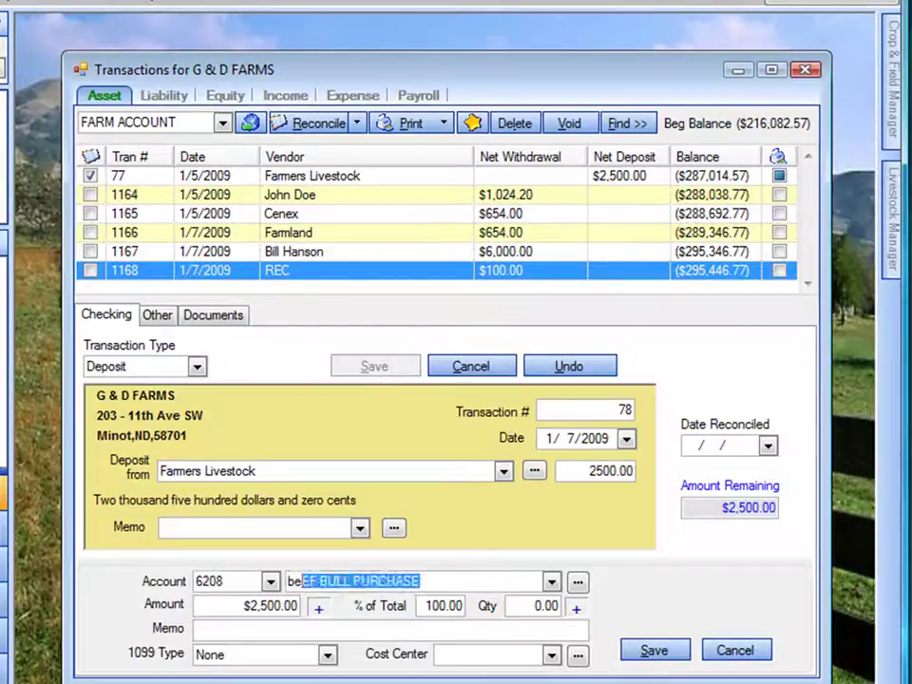
pyautogui.press('Down')
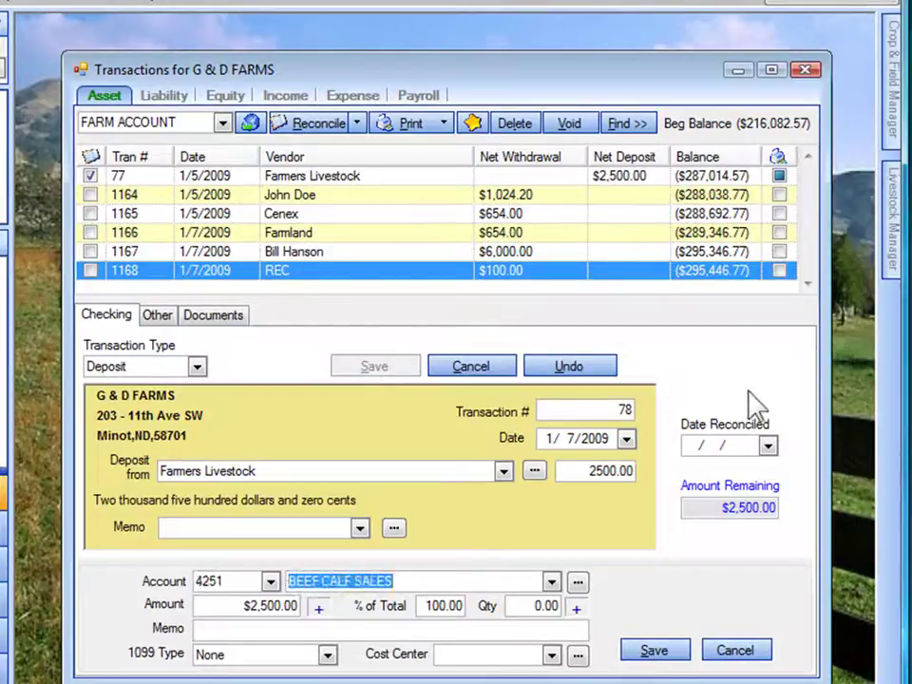
pyautogui.press('Tab')
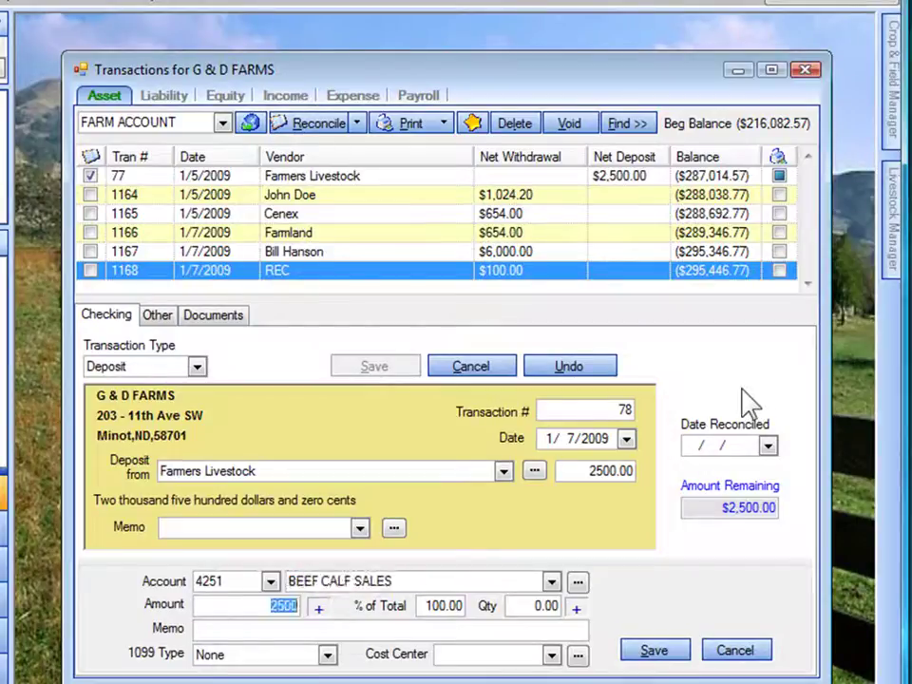
pyautogui.write('2600')
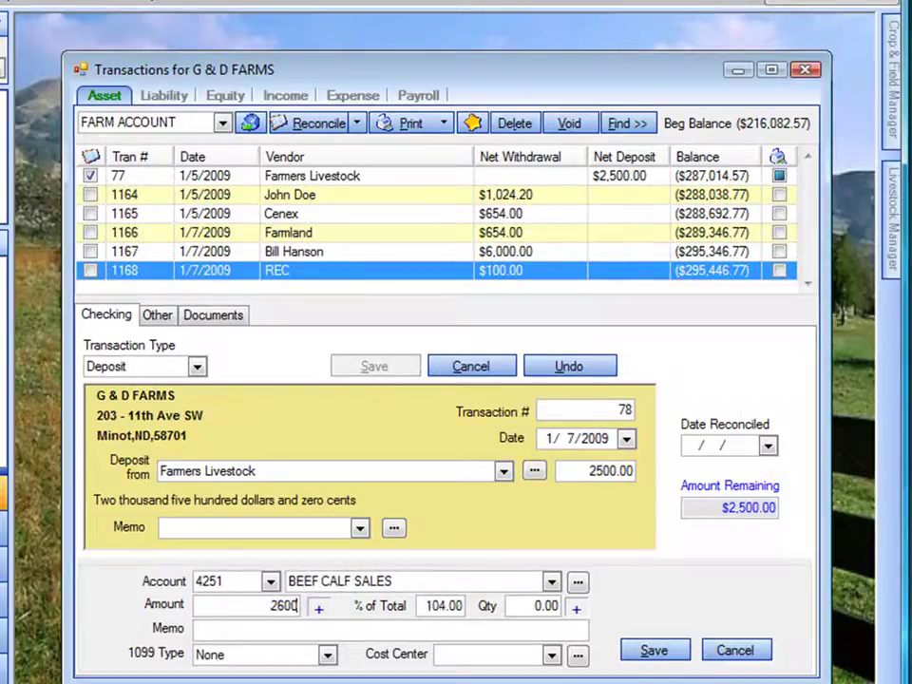
pyautogui.press('Tab')
pyautogui.press('Tab')
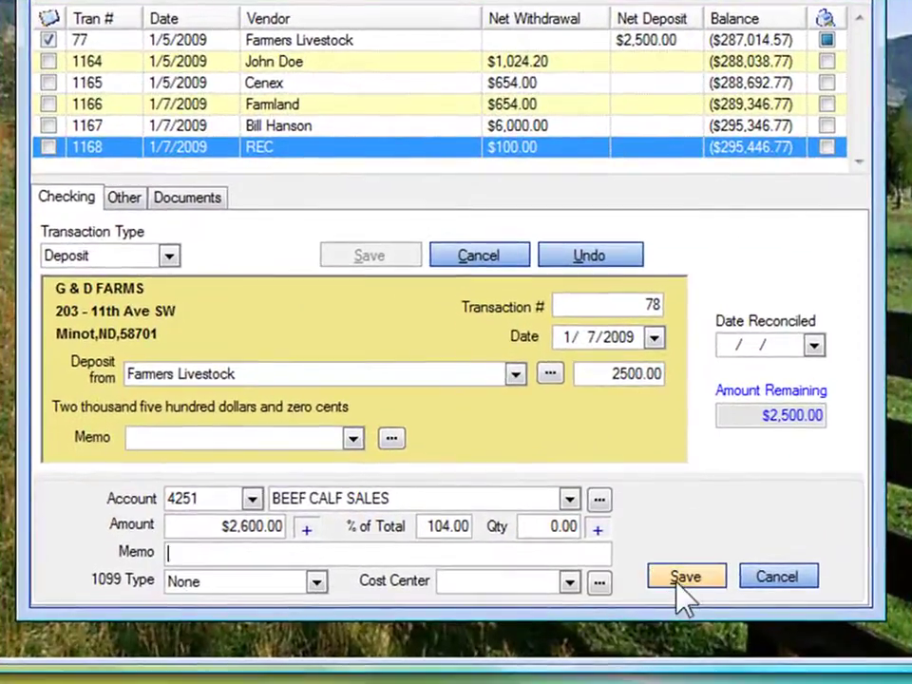
pyautogui.click(668, 614)
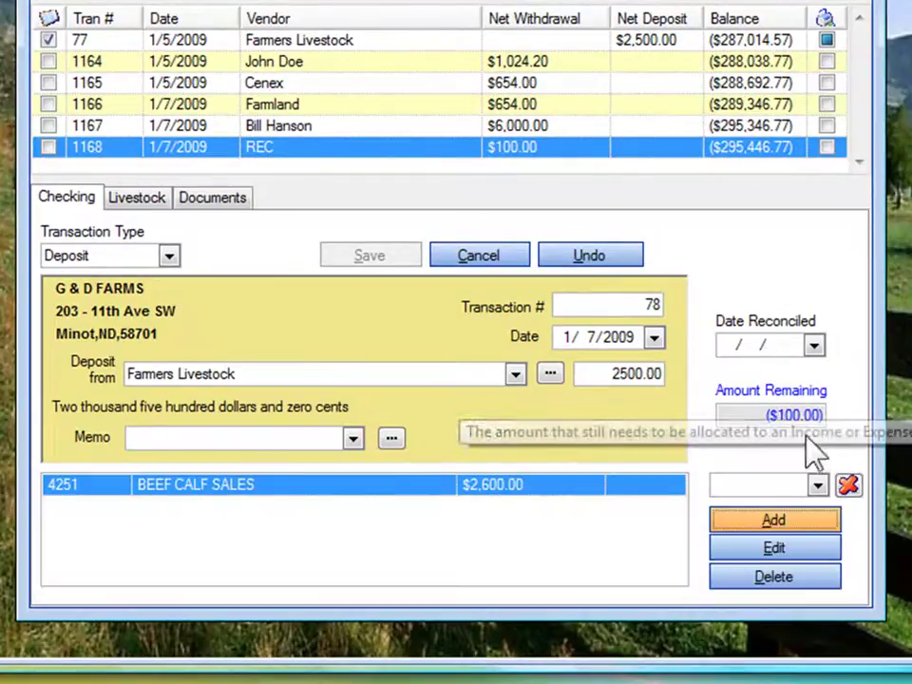
# - Add a 5158 MISC BEEF EXPENSE line for the remaining $100.00 and save the Farmers Livestock deposit
pyautogui.click(766, 525)
pyautogui.write('misc')
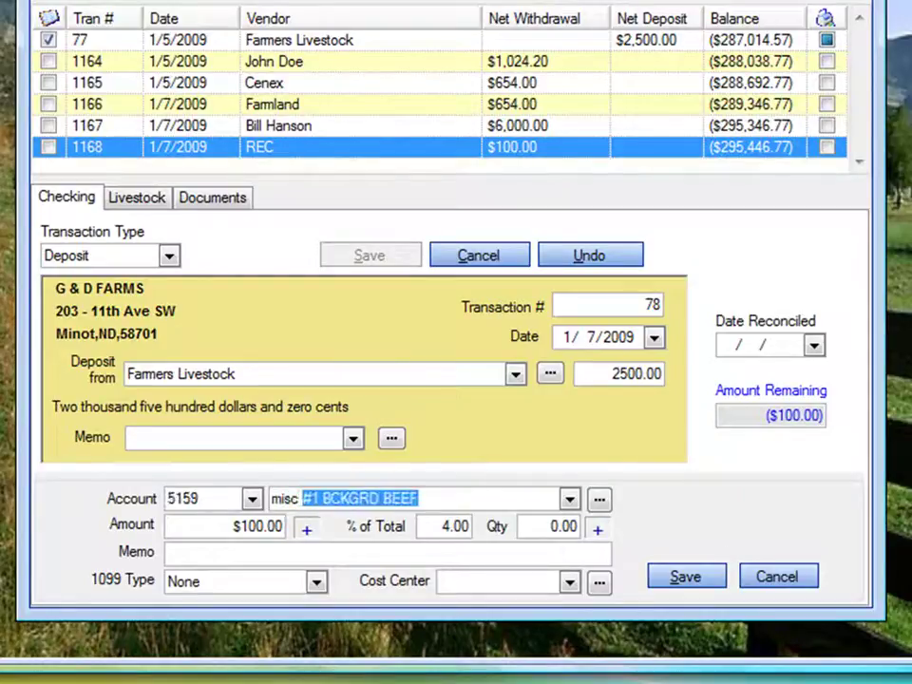
pyautogui.write(' bEEF EXPENSE')
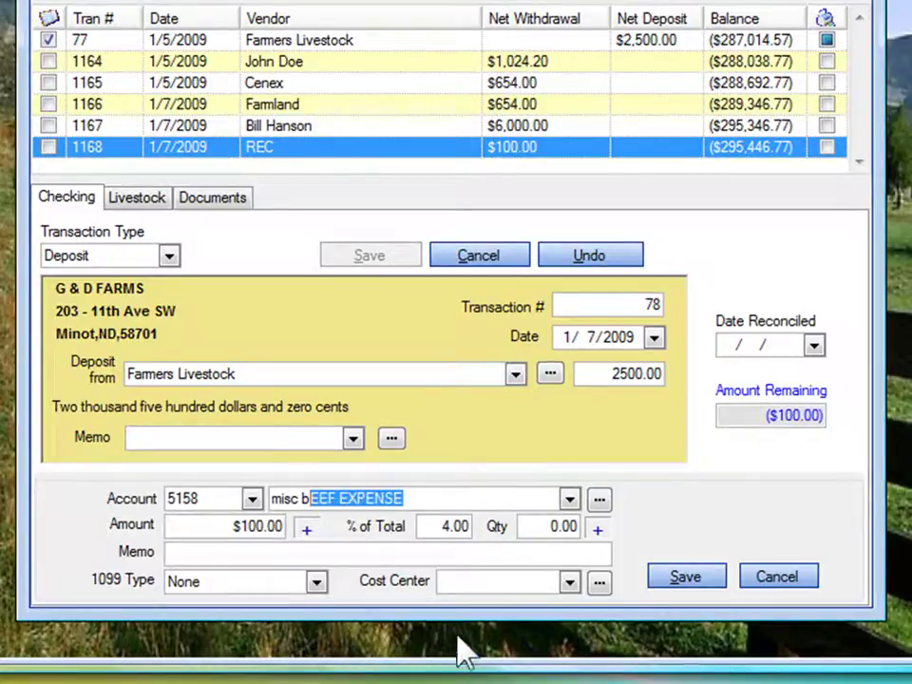
pyautogui.click(680, 581)
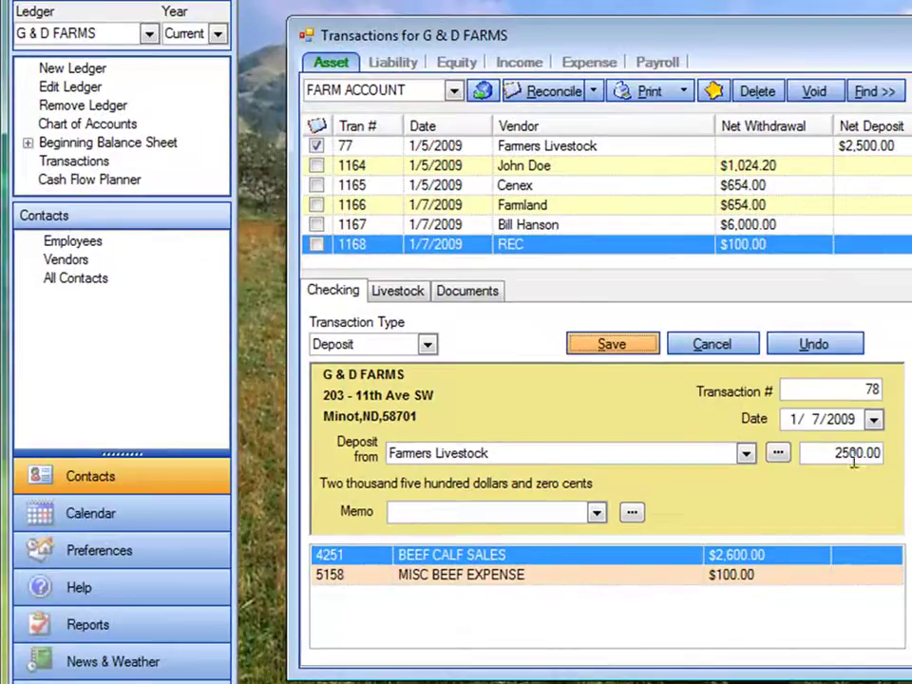
pyautogui.click(617, 345)
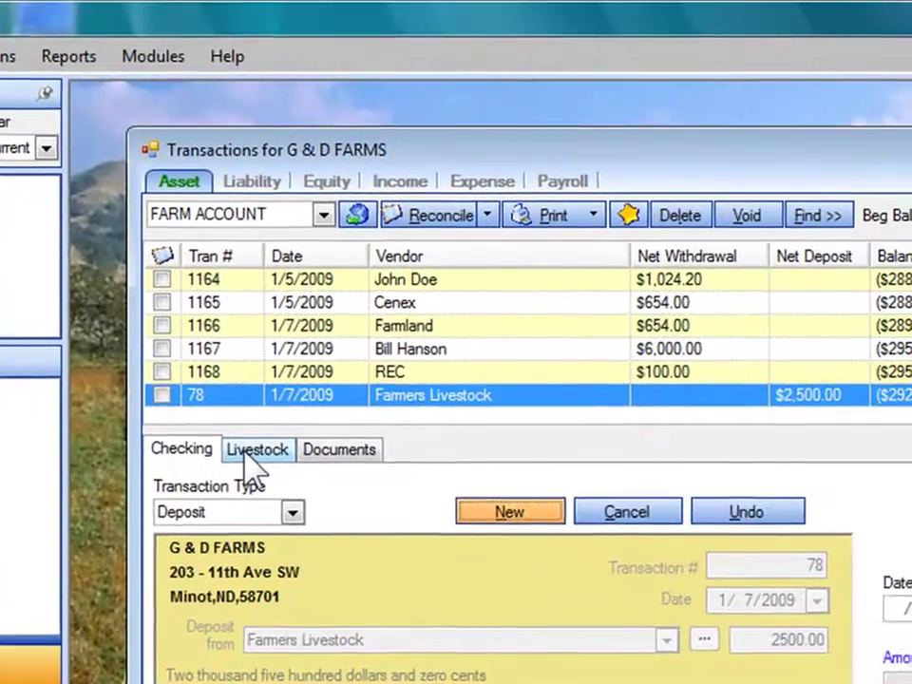
# - Add a livestock entry to the saved deposit for account 1321 BEEF CALVES with ticket number 87688
pyautogui.click(248, 452)
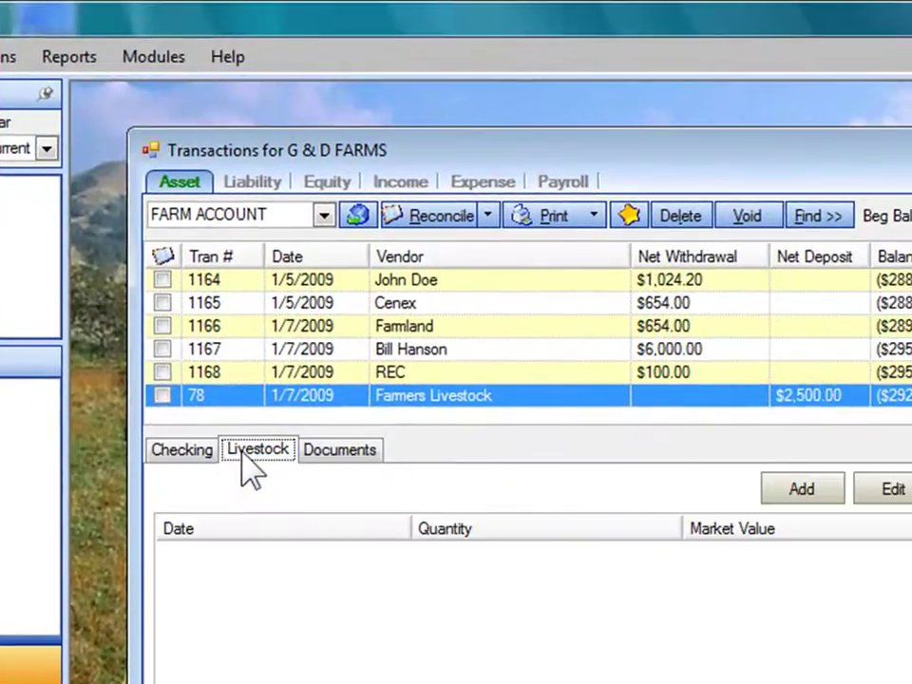
pyautogui.click(808, 490)
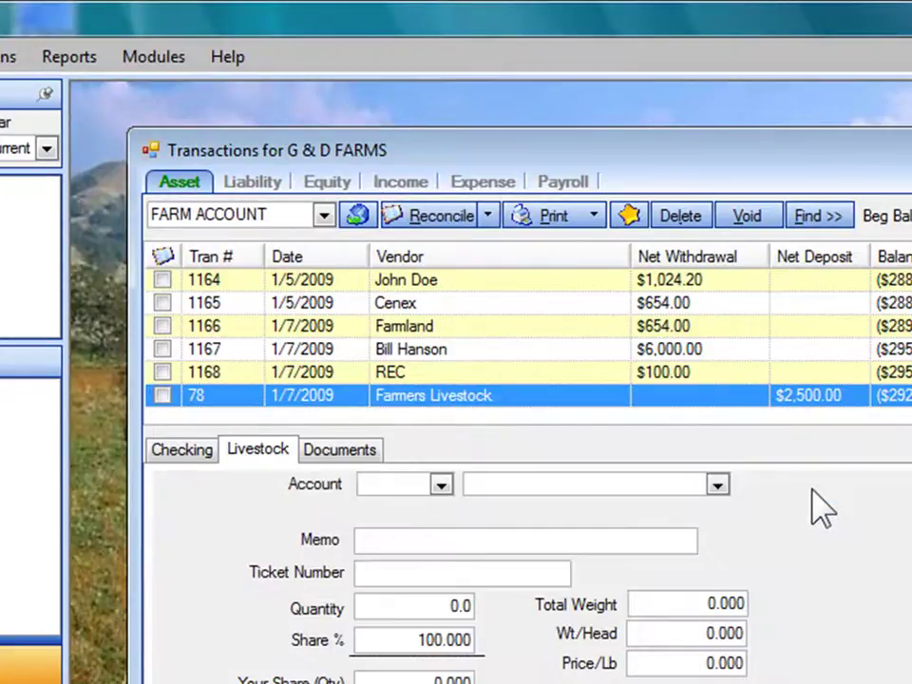
pyautogui.write('beEF BULLS')
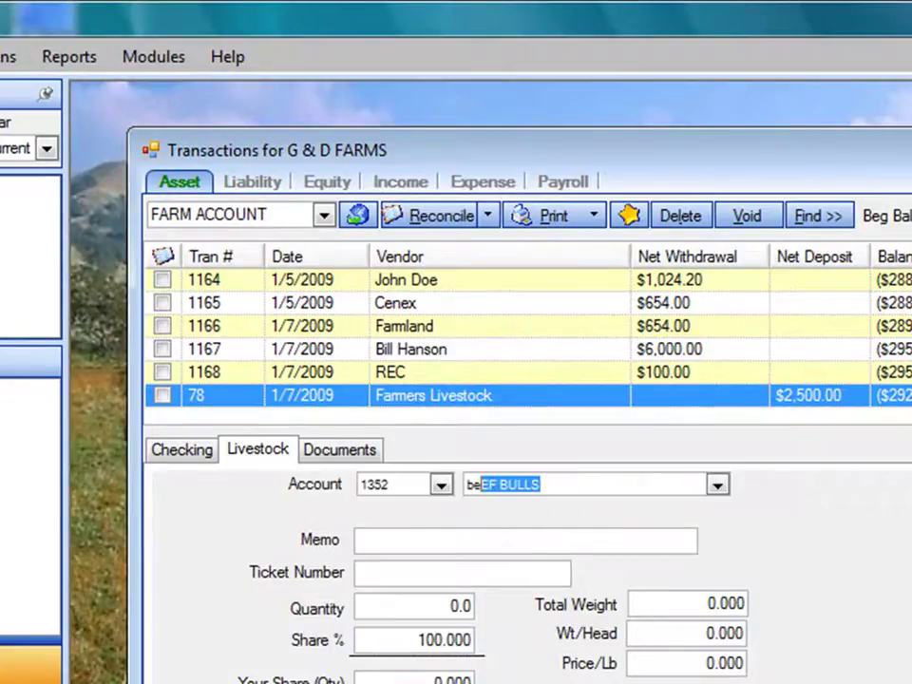
pyautogui.press('Down')
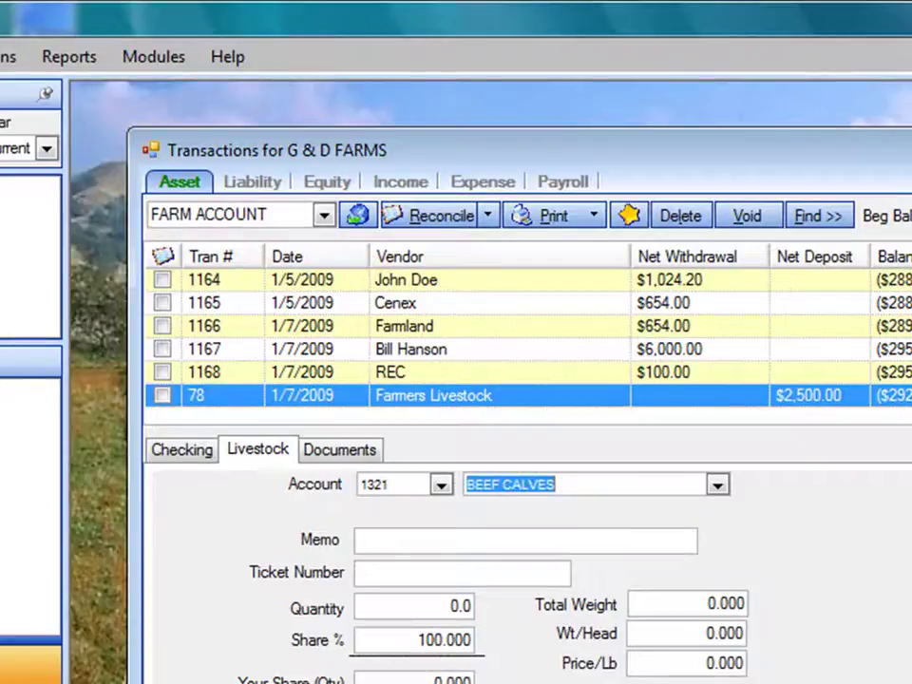
pyautogui.press('Tab')
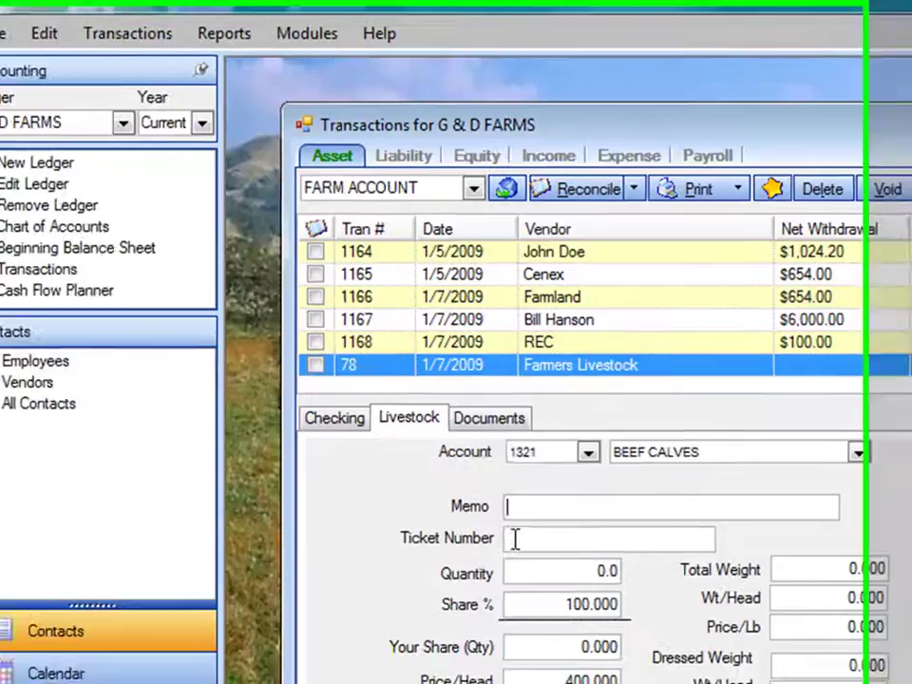
pyautogui.click(365, 572)
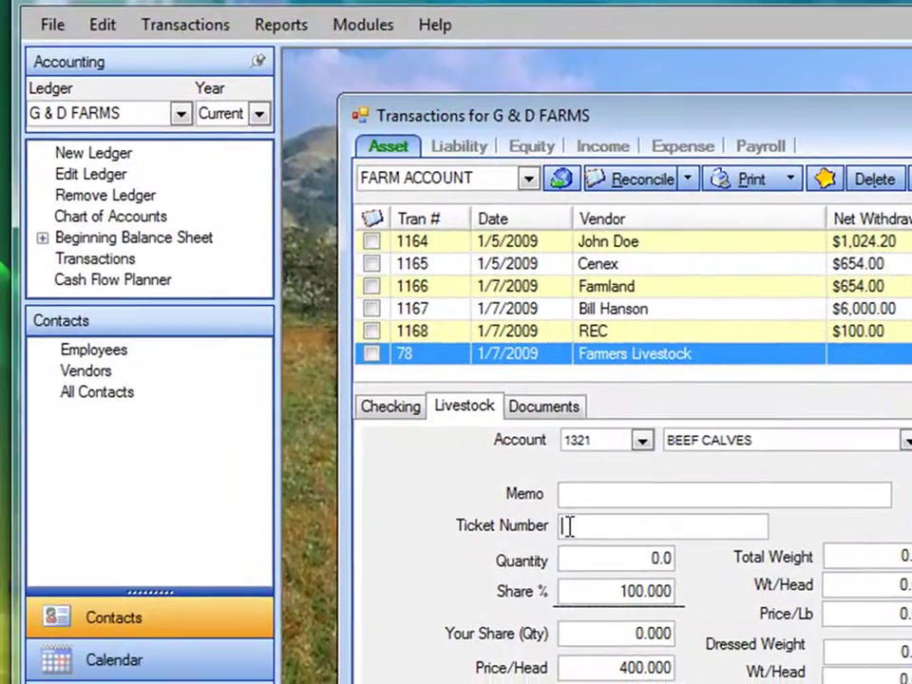
pyautogui.write('87688')
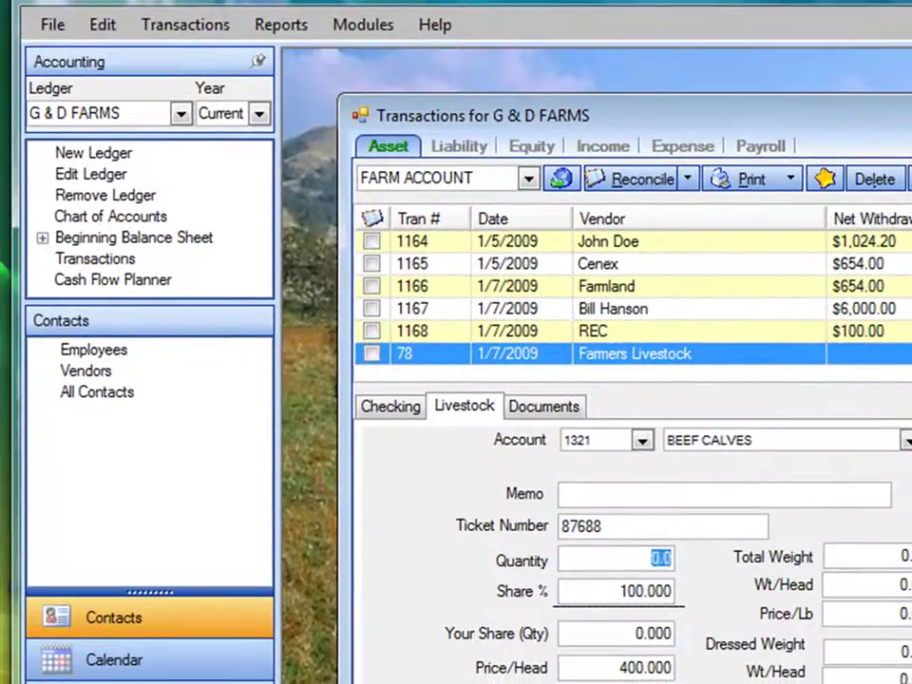
# - Set the livestock entry's quantity to 5, total to 2600 and total weight to 3000, and save it
pyautogui.write('5')
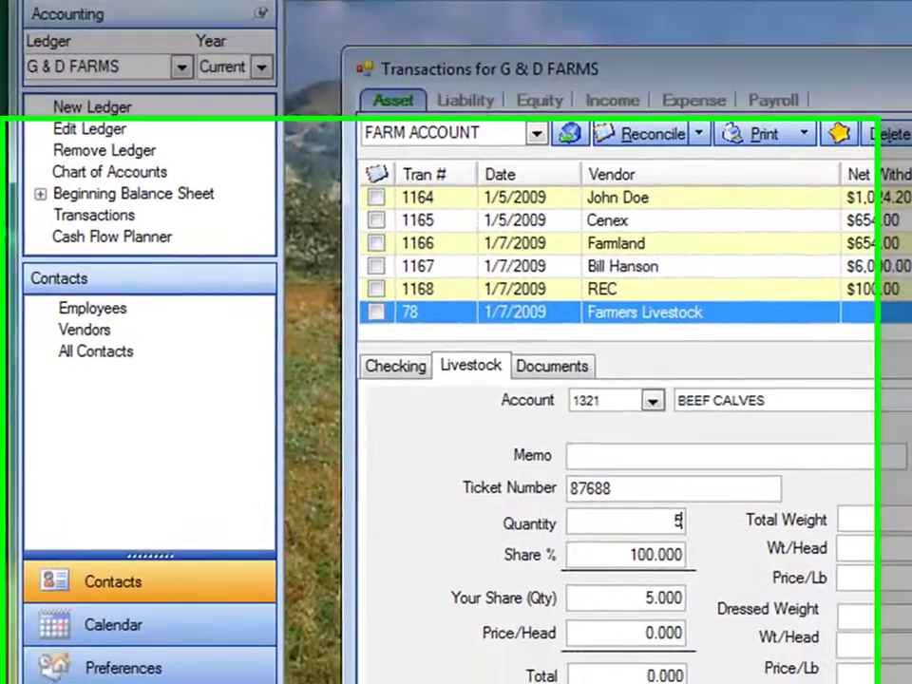
pyautogui.press('Tab')
pyautogui.press('Tab')
pyautogui.press('Tab')
pyautogui.press('Tab')
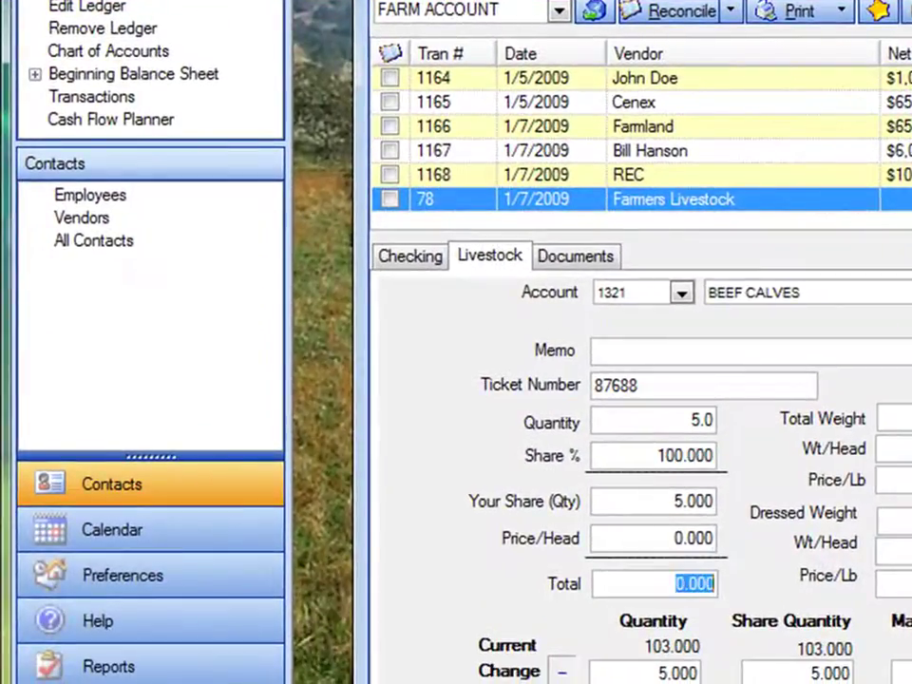
pyautogui.write('2600')
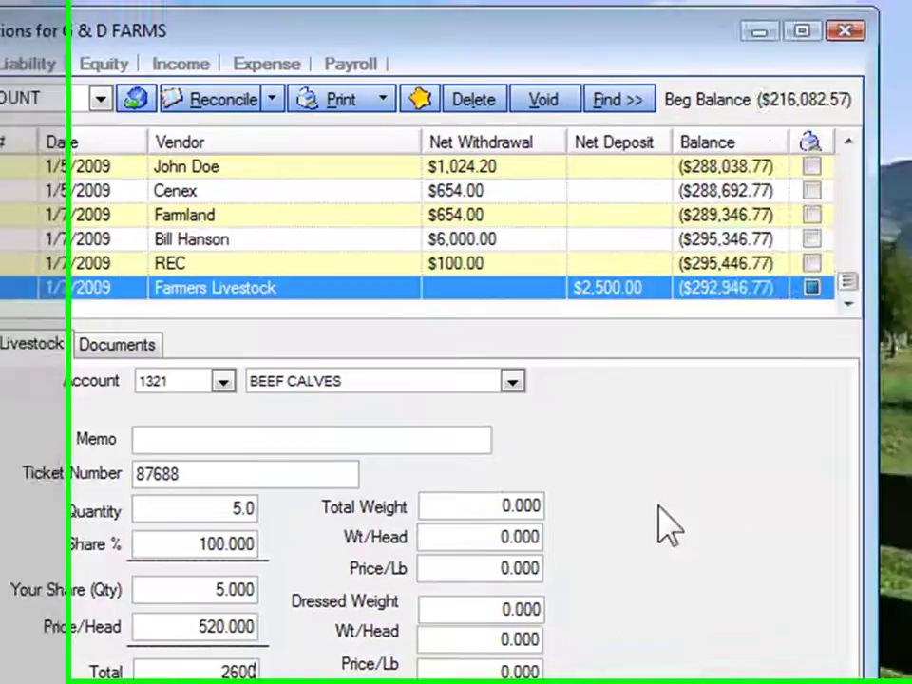
pyautogui.press('Tab')
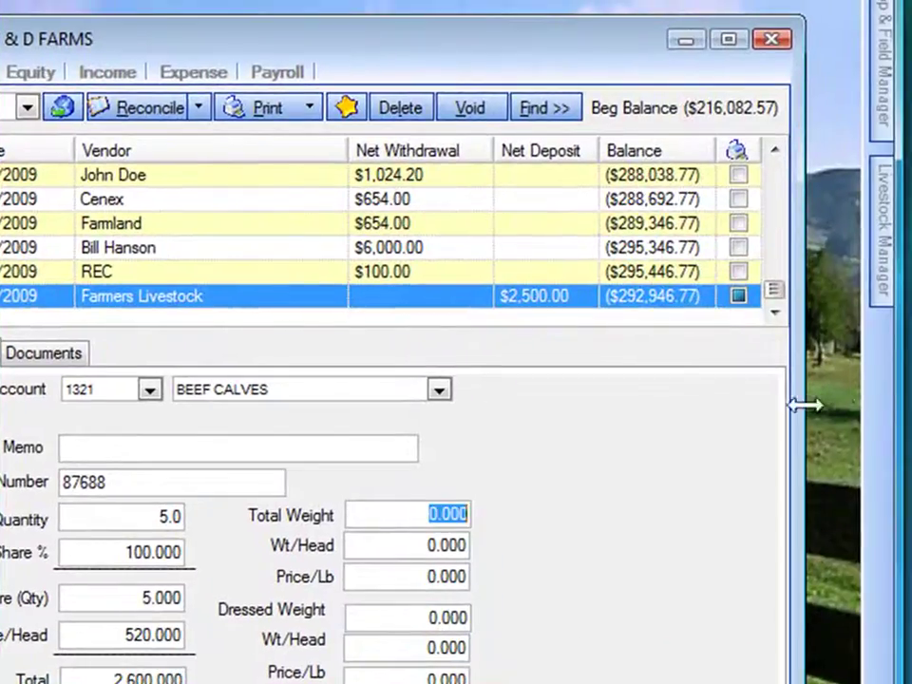
pyautogui.write('3000')
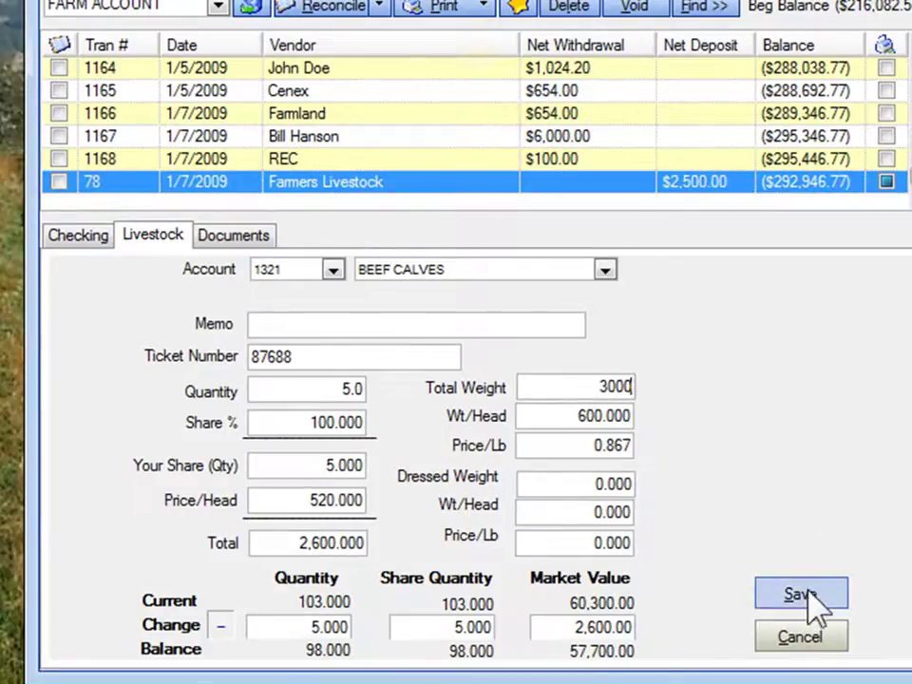
pyautogui.click(798, 604)
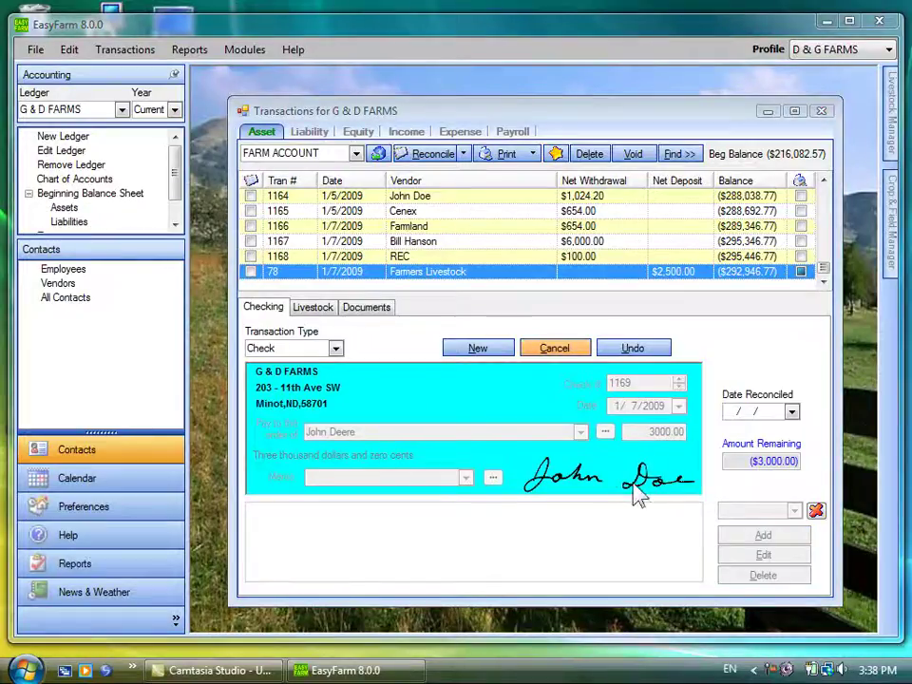
# - Start a new check transaction payable to John Deere for 3000.00
pyautogui.click(476, 349)
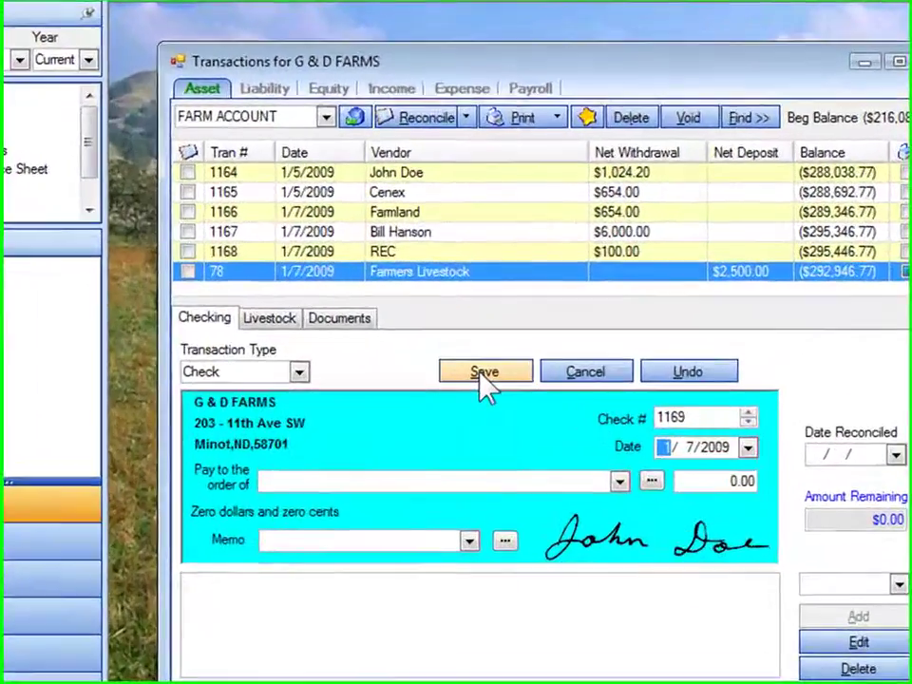
pyautogui.press('Tab')
pyautogui.write('J')
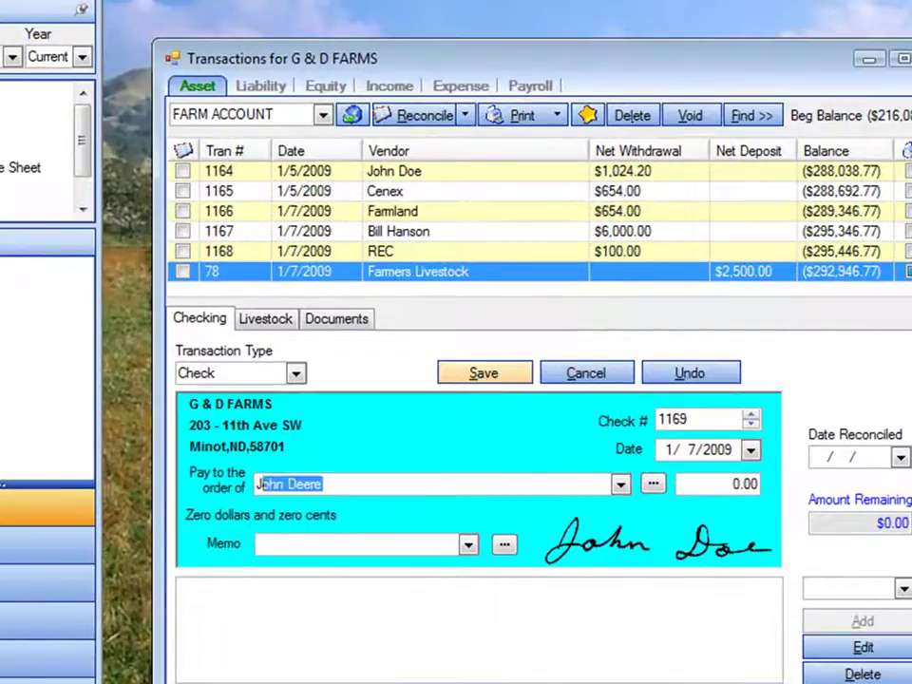
pyautogui.press('Tab')
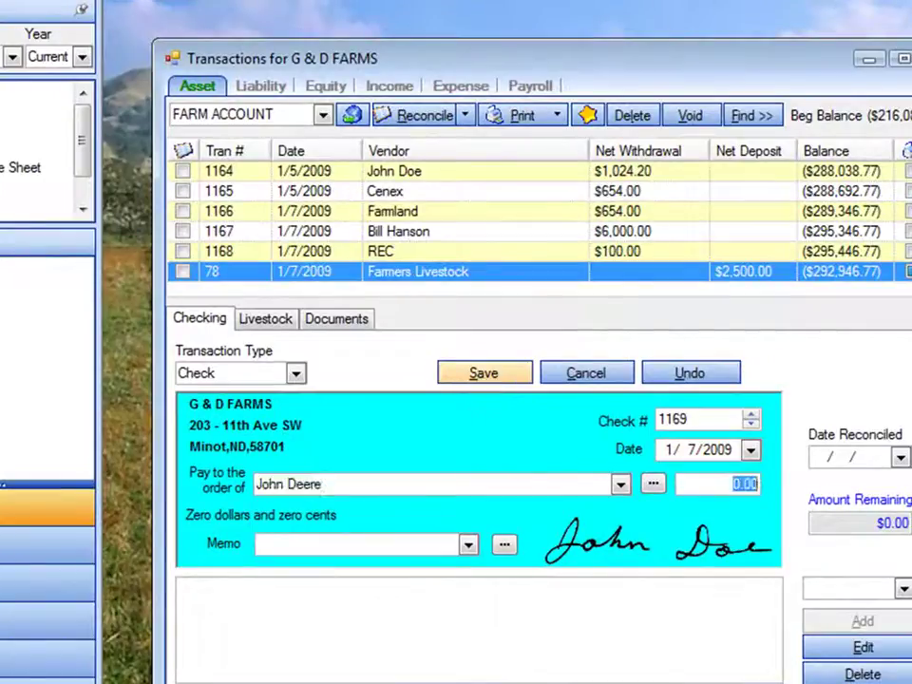
pyautogui.write('3000')
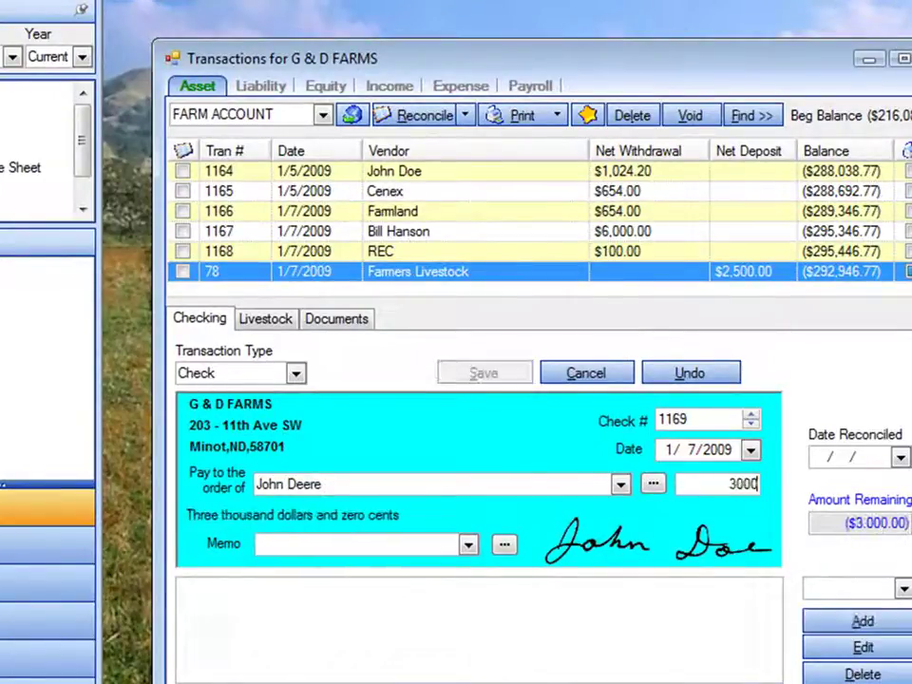
# - Add an account line to the John Deere check for 6201 MACHINERY & EQUIP PURCHASE with an amount of $40,000.00
pyautogui.press('Tab')
pyautogui.press('Tab')
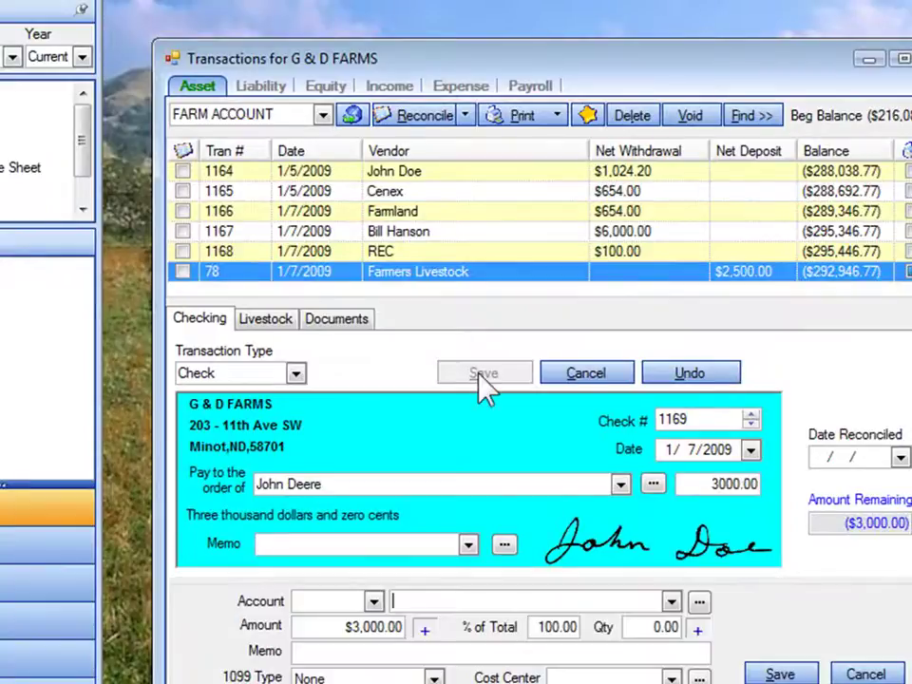
pyautogui.write('MACHINE HIRE')
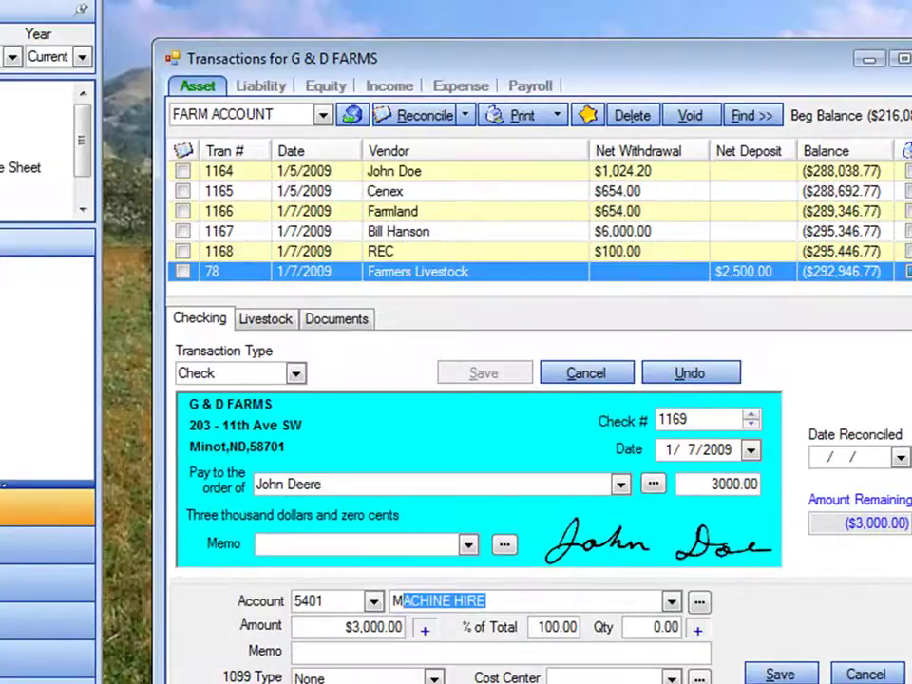
pyautogui.press('Down')
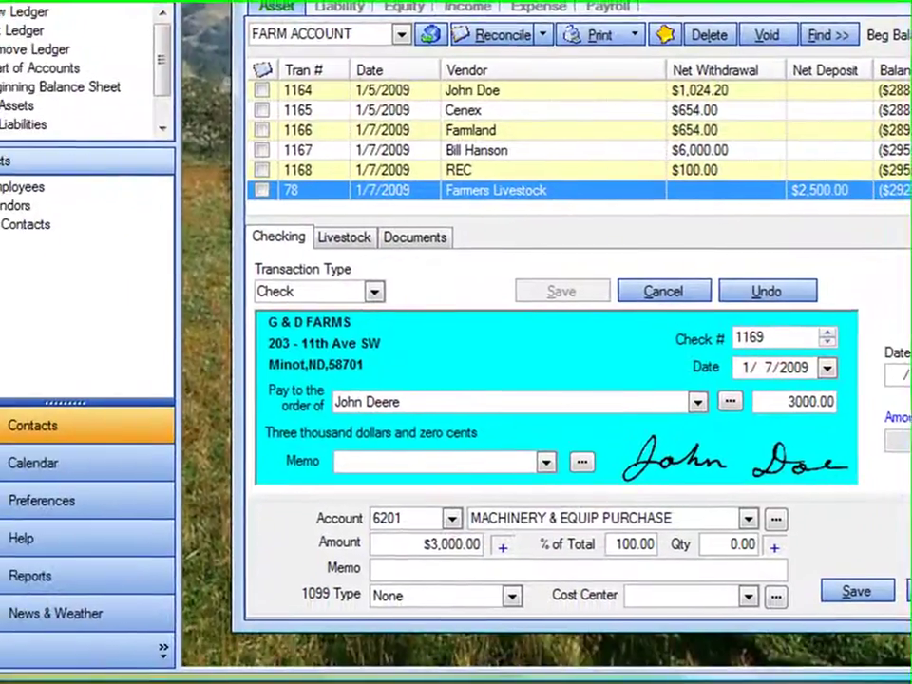
pyautogui.press('Tab')
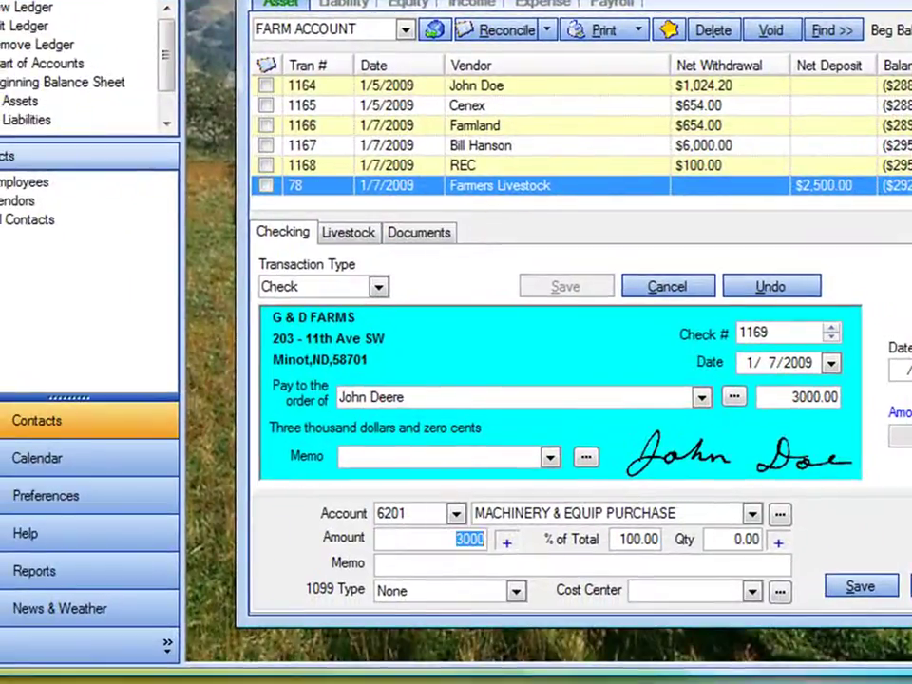
pyautogui.write('4')
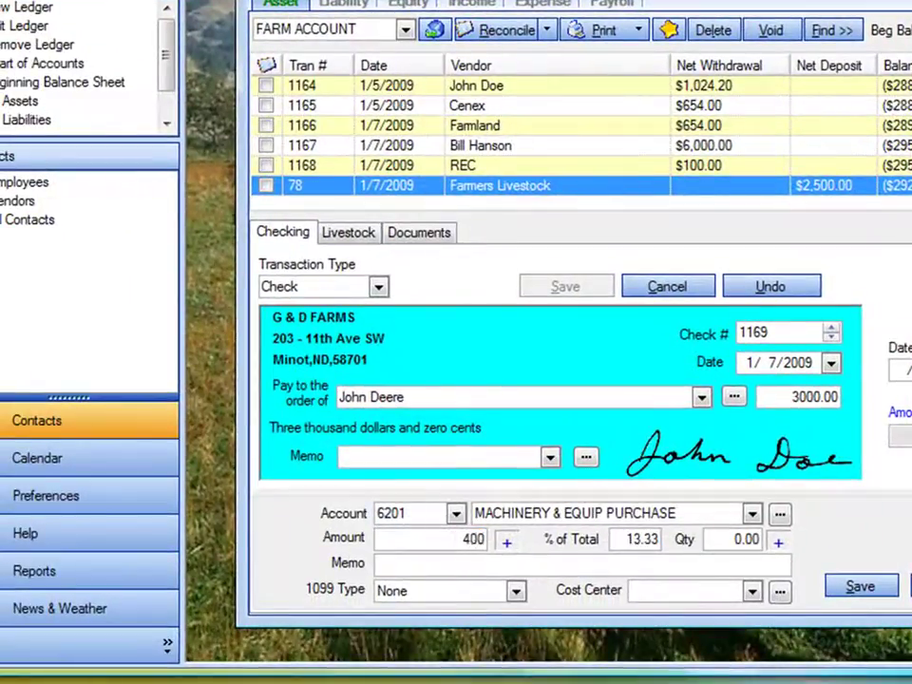
pyautogui.press('Tab')
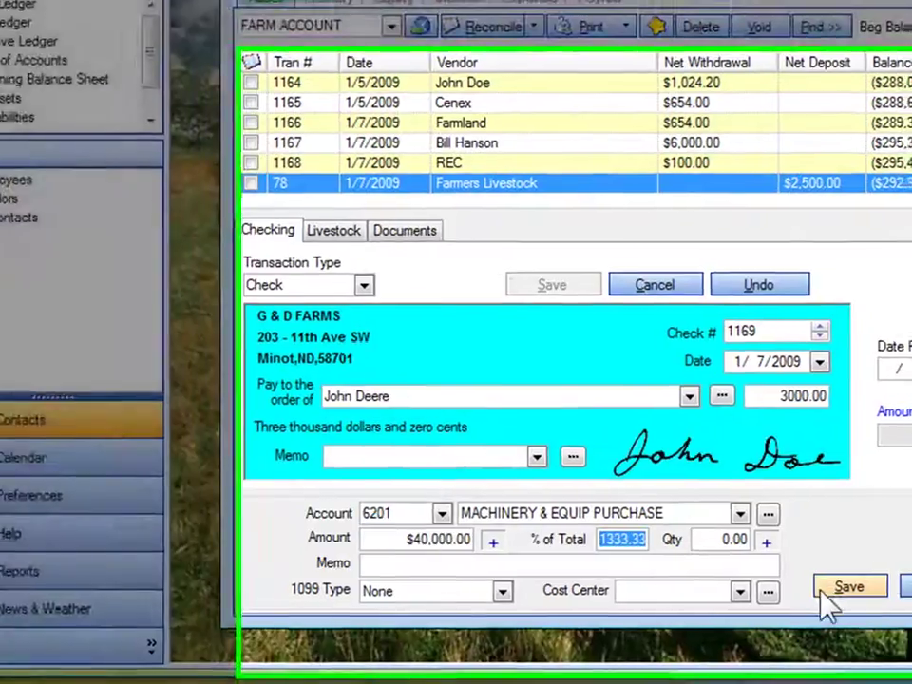
pyautogui.click(855, 589)
pyautogui.click(705, 591)
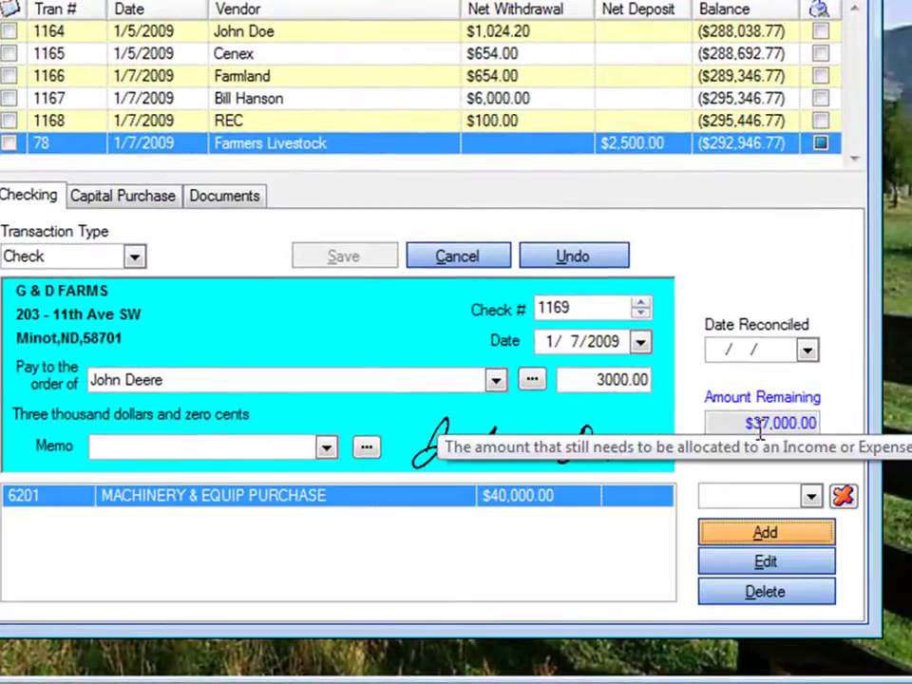
# - Add a 4606 MACHINERY & EQUIP SALES line with an amount of $17,000.00 for the trade-in
pyautogui.click(766, 533)
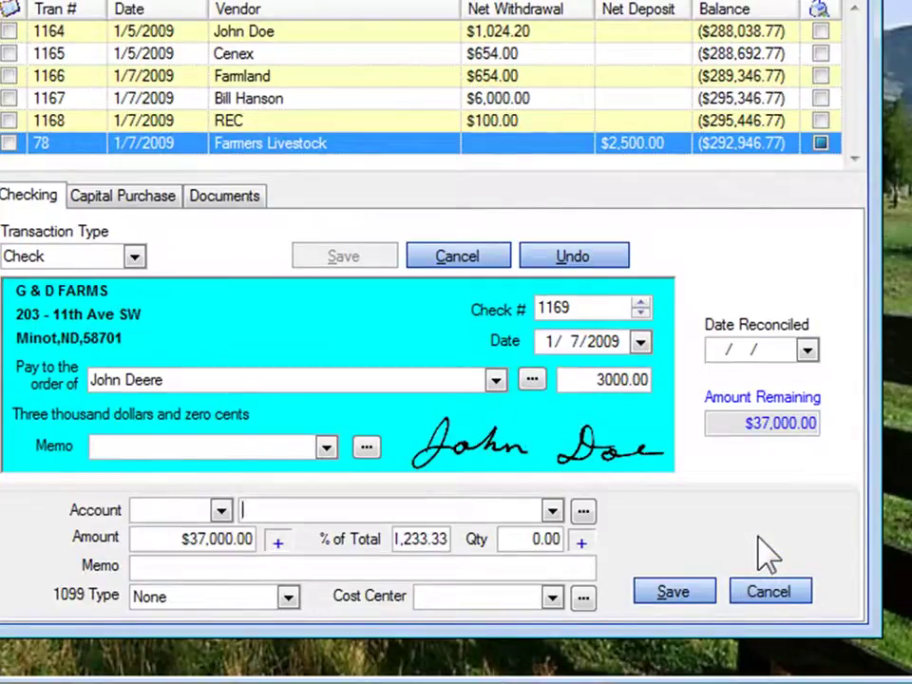
pyautogui.write('MACHINE HIRE')
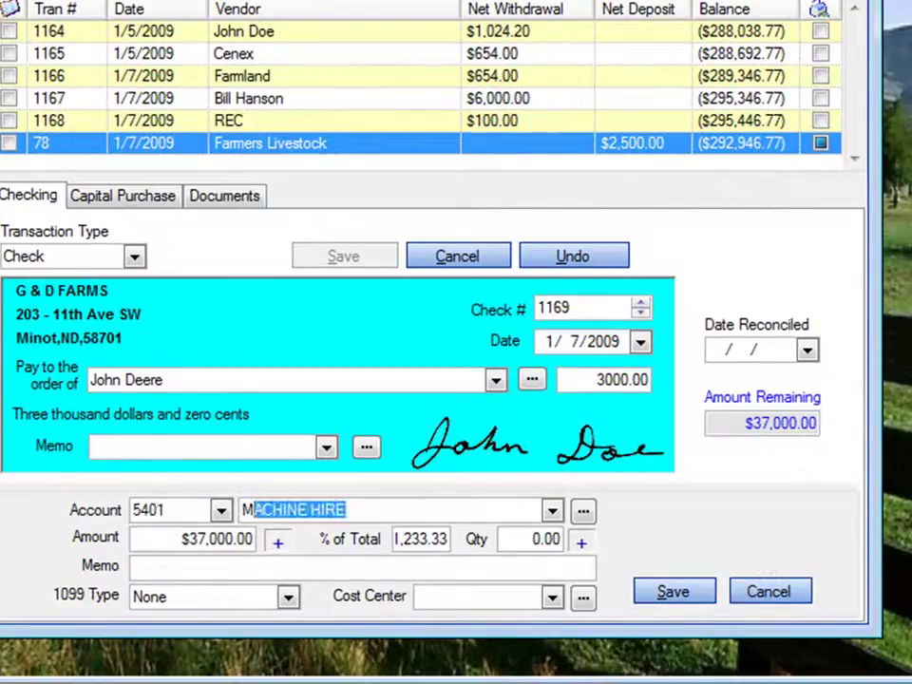
pyautogui.press('Down')
pyautogui.press('Down')
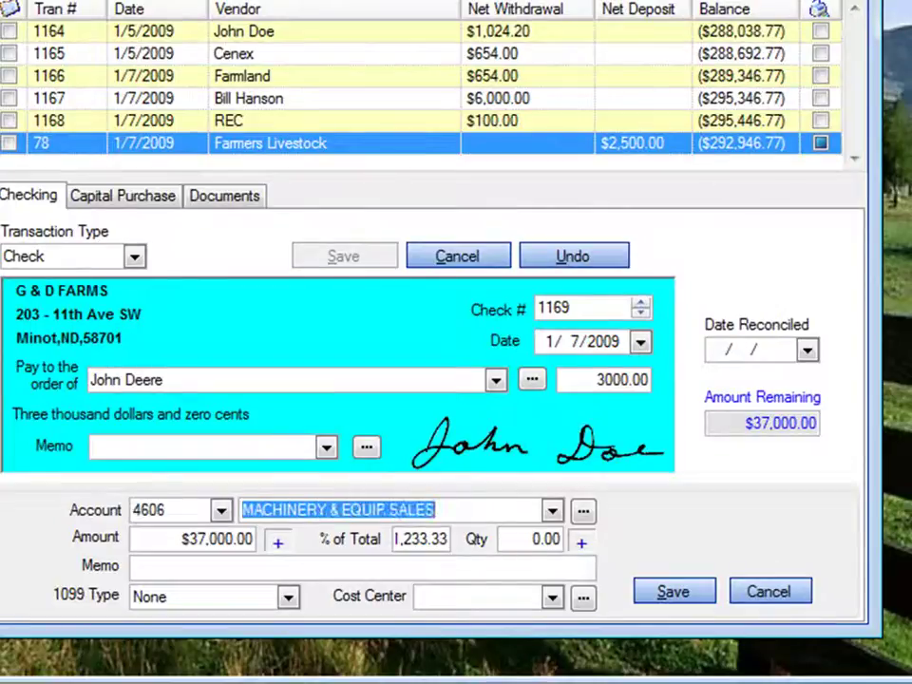
pyautogui.press('Return')
pyautogui.click(233, 539)
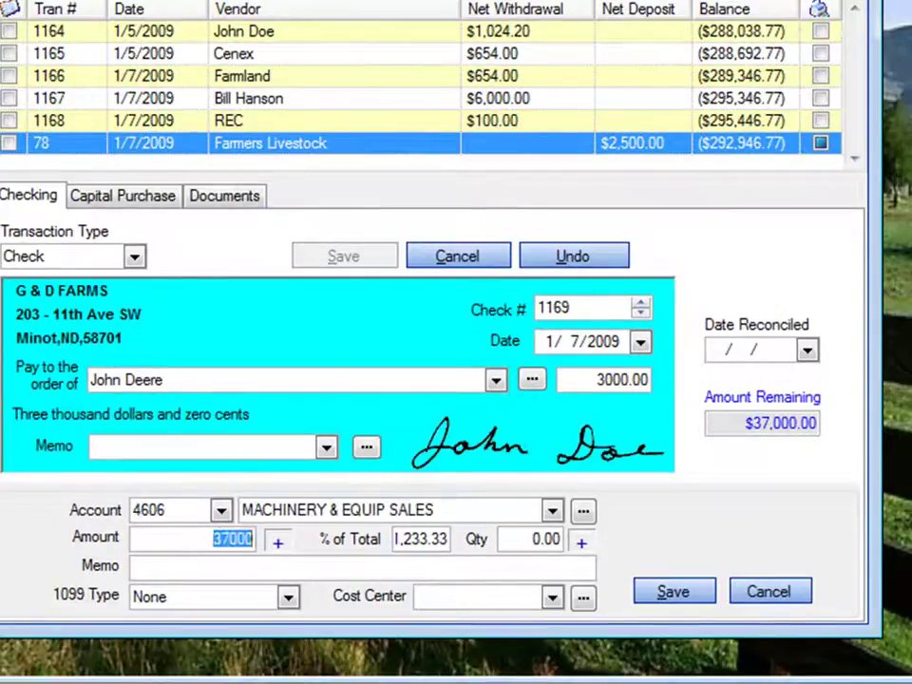
pyautogui.write('17')
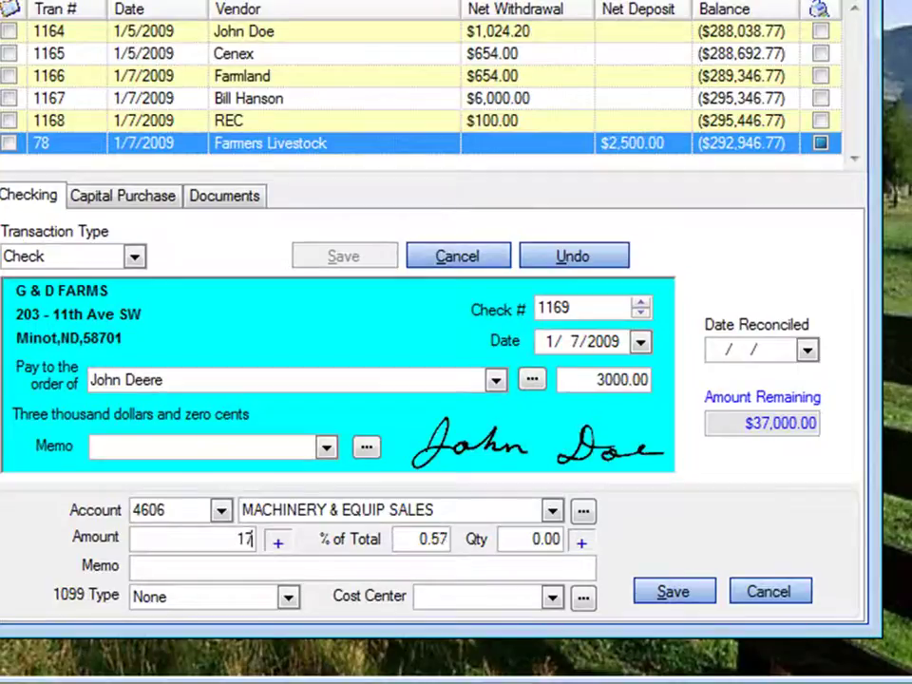
pyautogui.write(',000')
pyautogui.press('Tab')
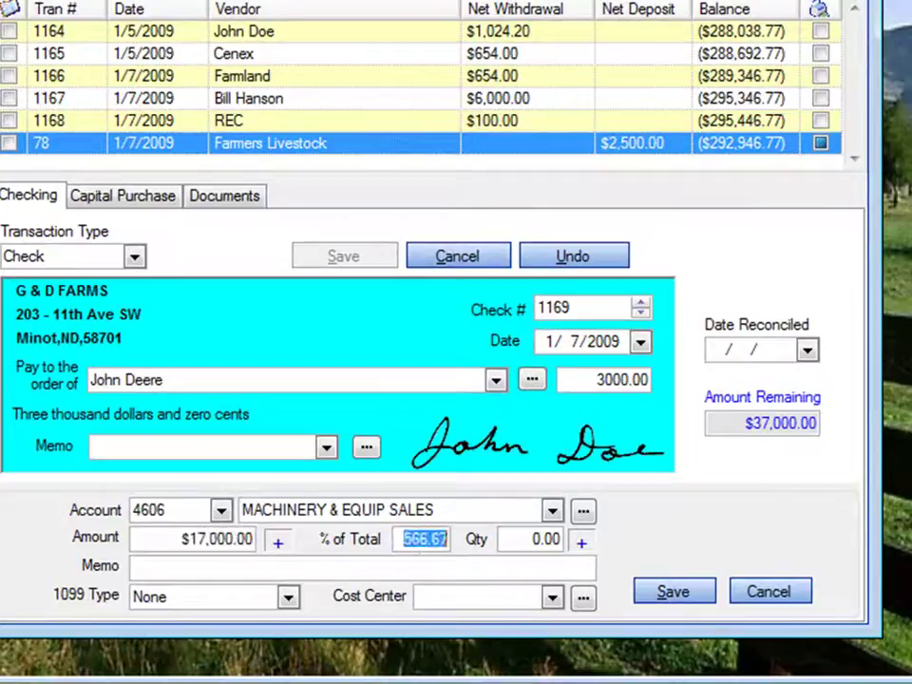
pyautogui.press('Tab')
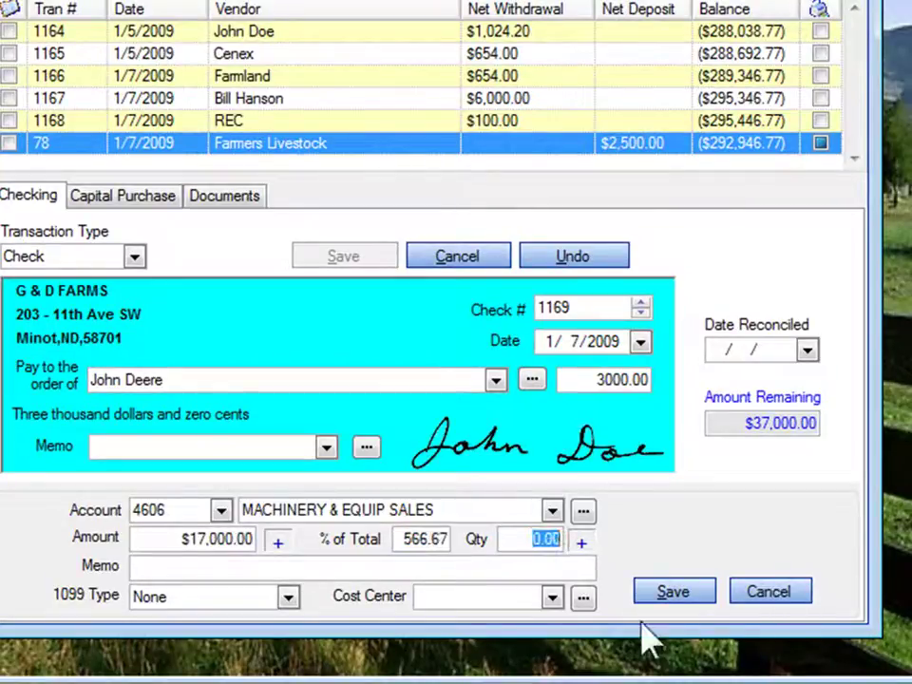
pyautogui.click(694, 597)
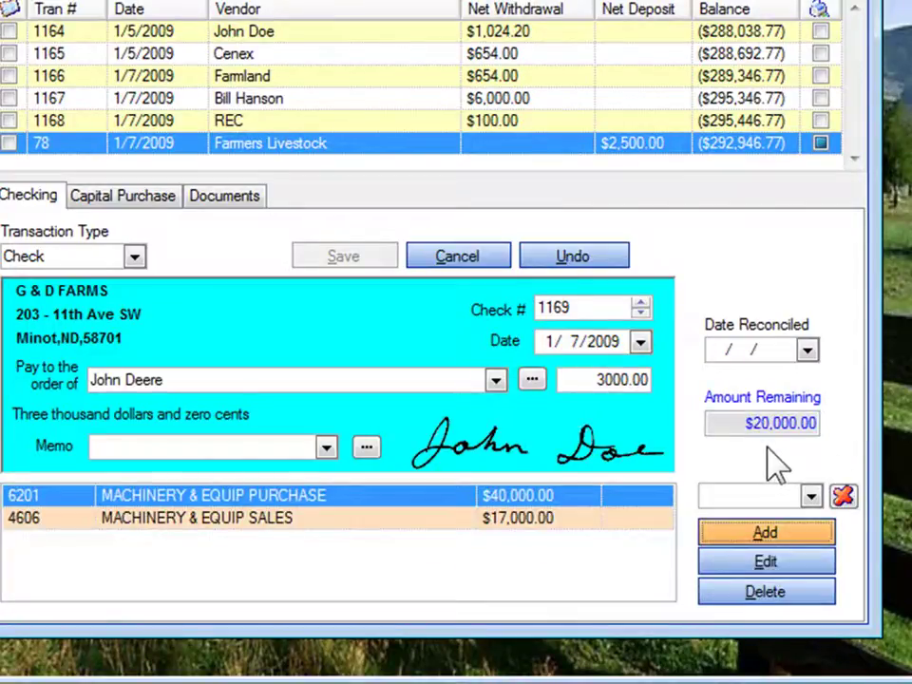
# - Add a 4902 BORROWED MONEY line to the John Deere check for the remaining $20,000.00
pyautogui.click(765, 533)
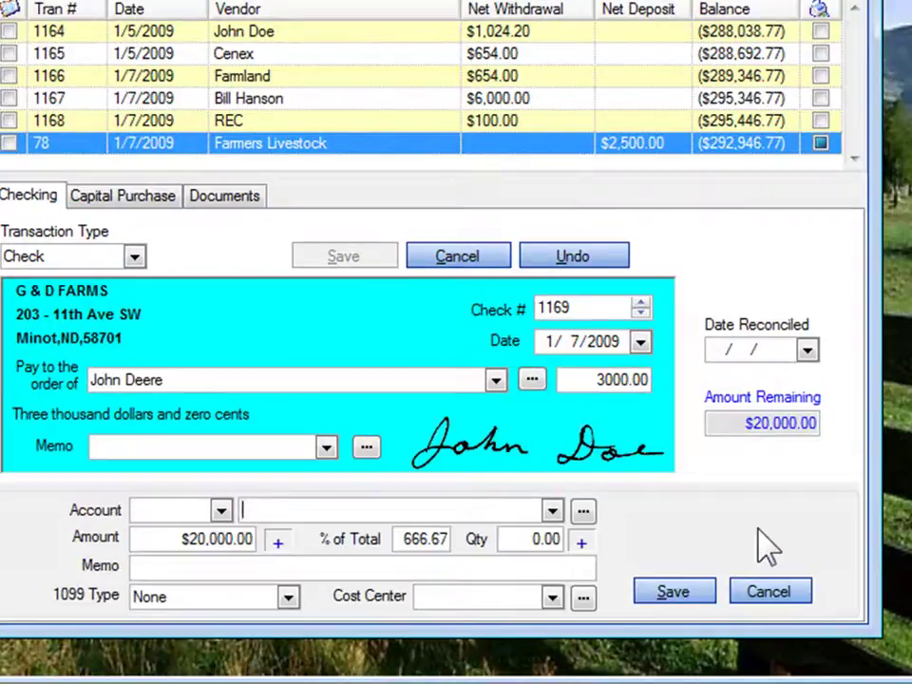
pyautogui.write('BORROWED MONEY')
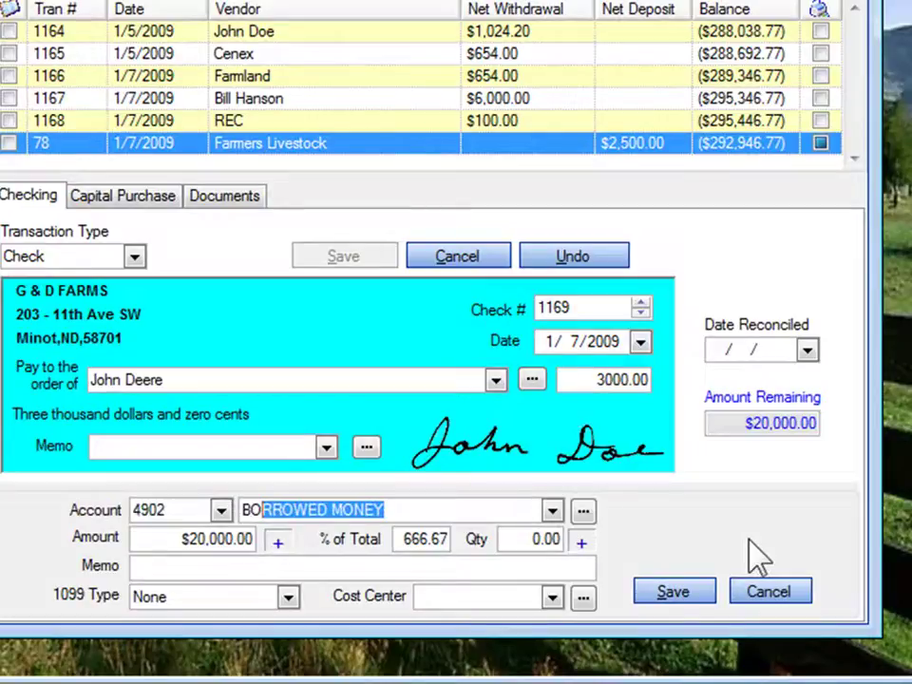
pyautogui.press('Tab')
pyautogui.press('Tab')
pyautogui.press('Tab')
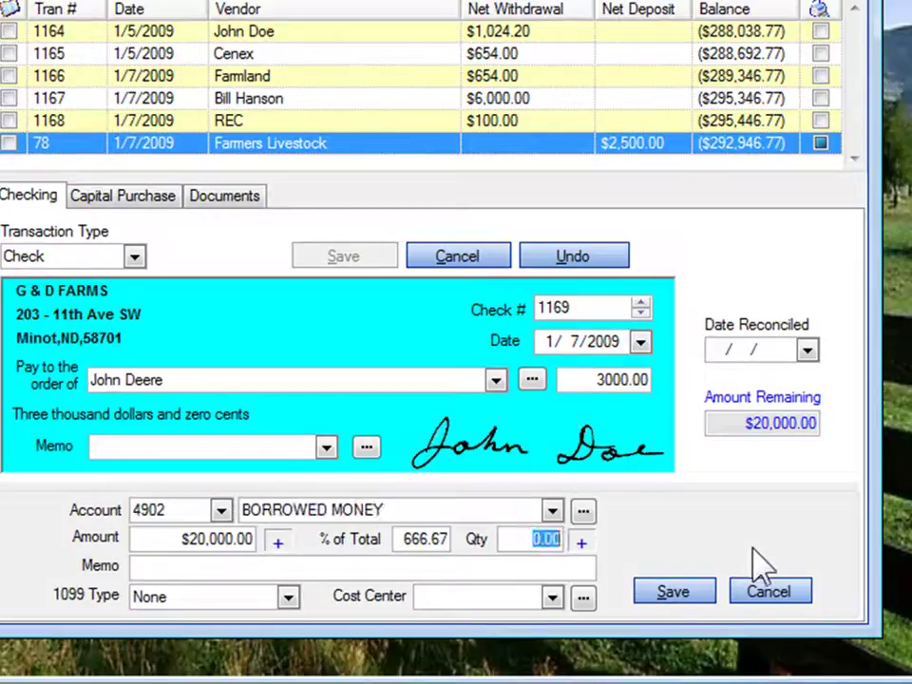
pyautogui.click(685, 597)
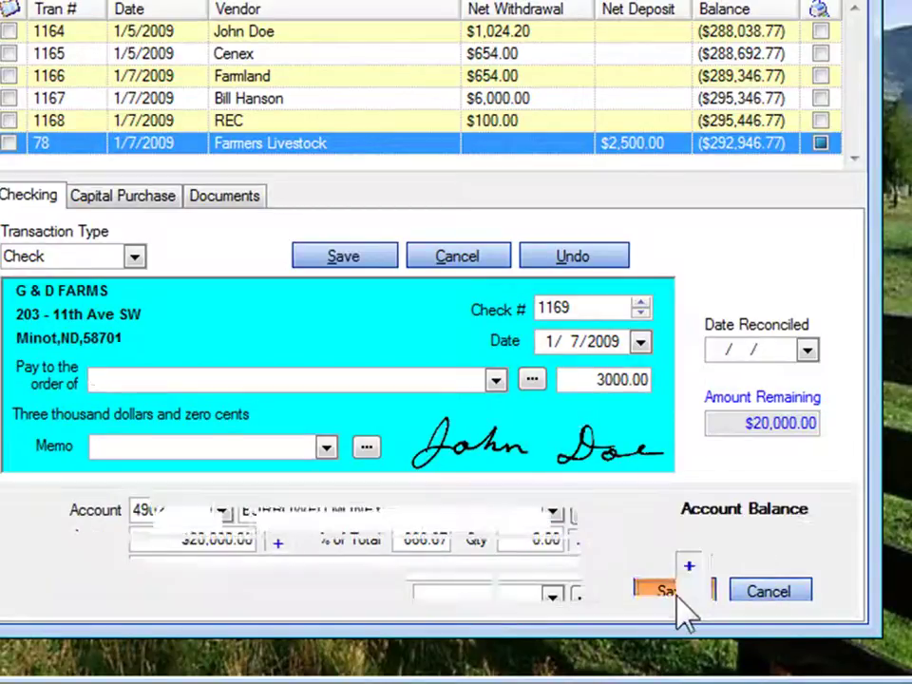
# - Assign the borrowed money to liability account 2340 TRACTOR LOAN and save the John Deere check
pyautogui.doubleClick(800, 426)
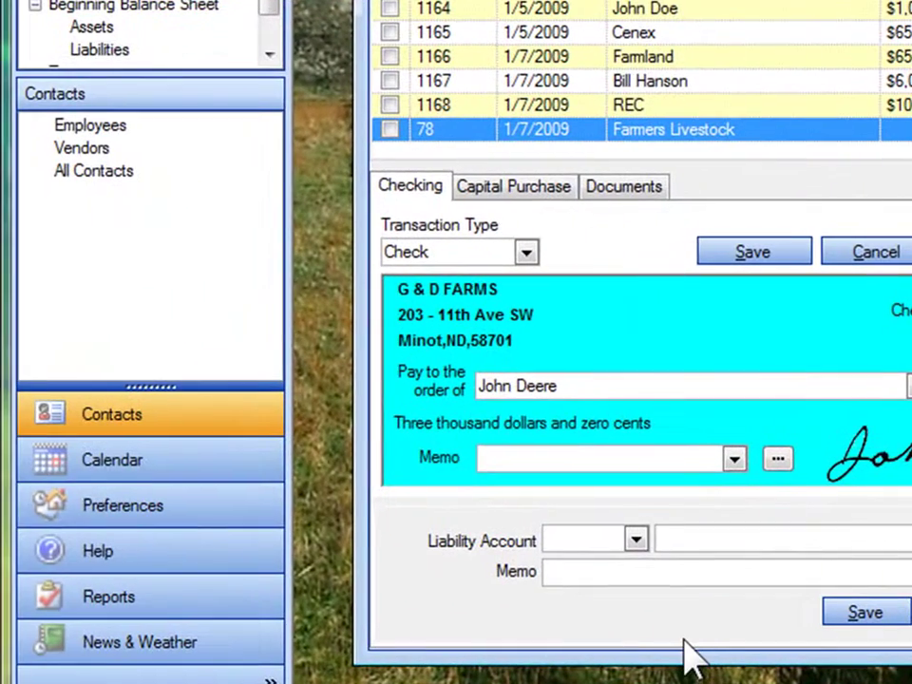
pyautogui.click(665, 543)
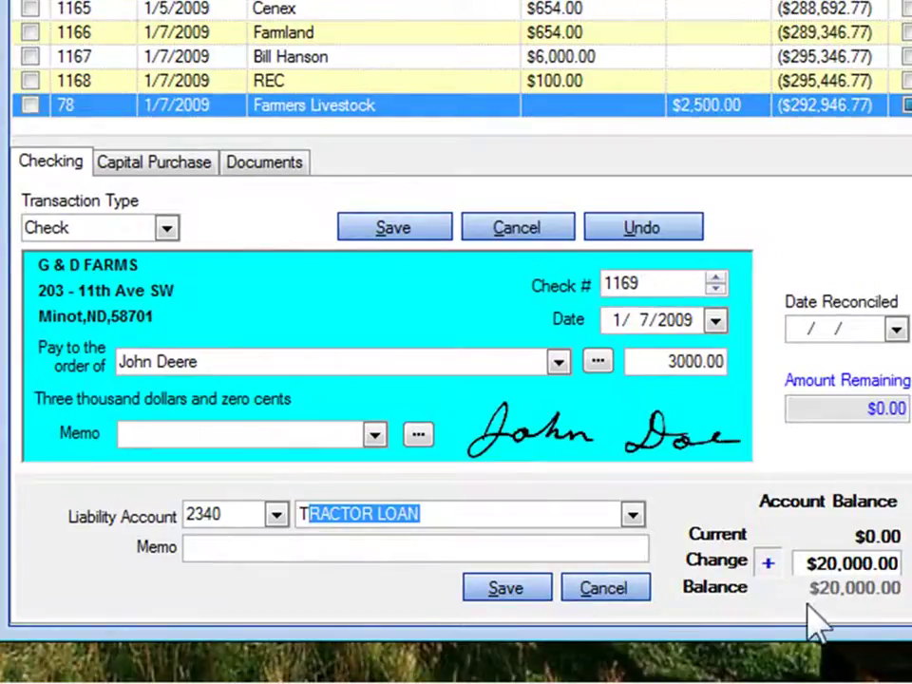
pyautogui.click(504, 590)
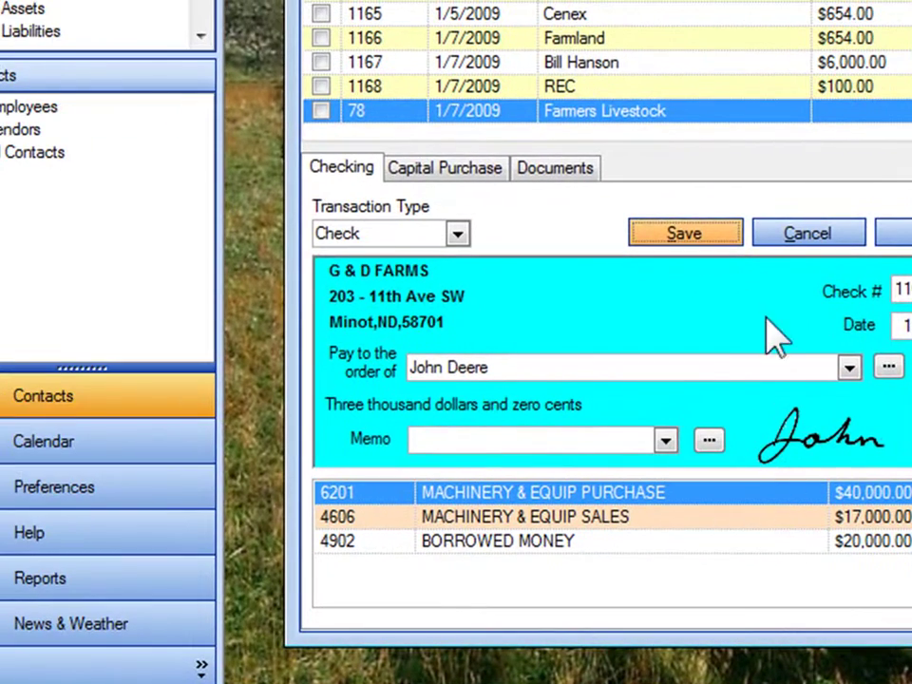
pyautogui.click(697, 238)
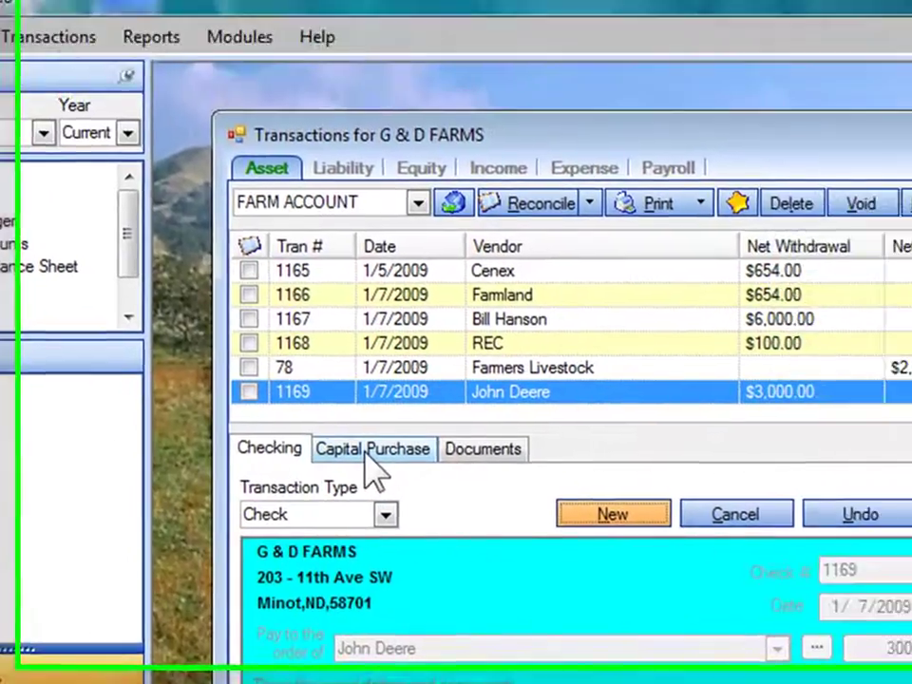
# - Add a capital purchase entry for the John Deere check against account 1430 TRACTOR 4440 and save it
pyautogui.click(513, 316)
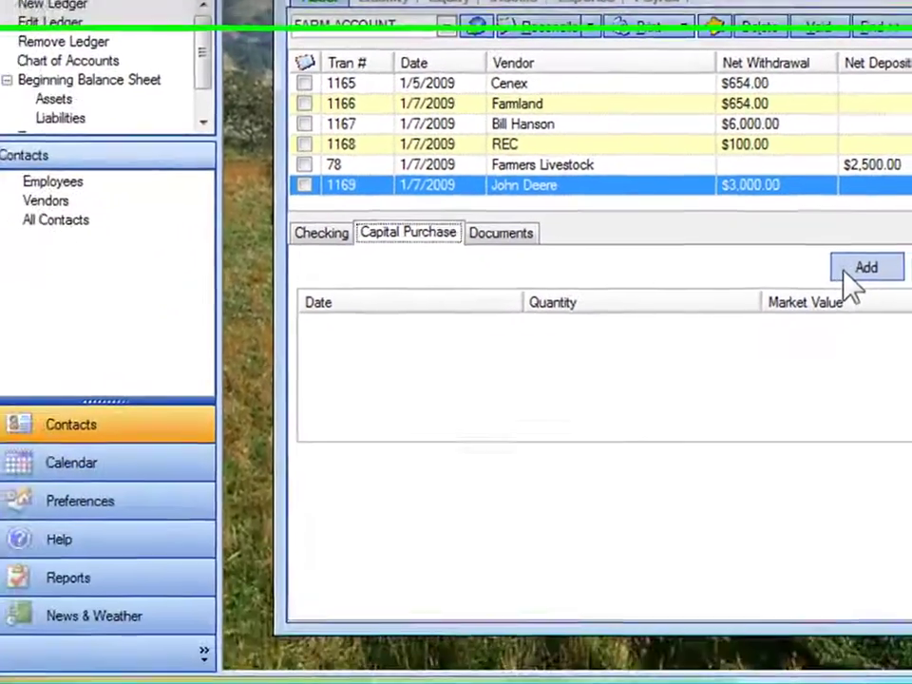
pyautogui.click(845, 272)
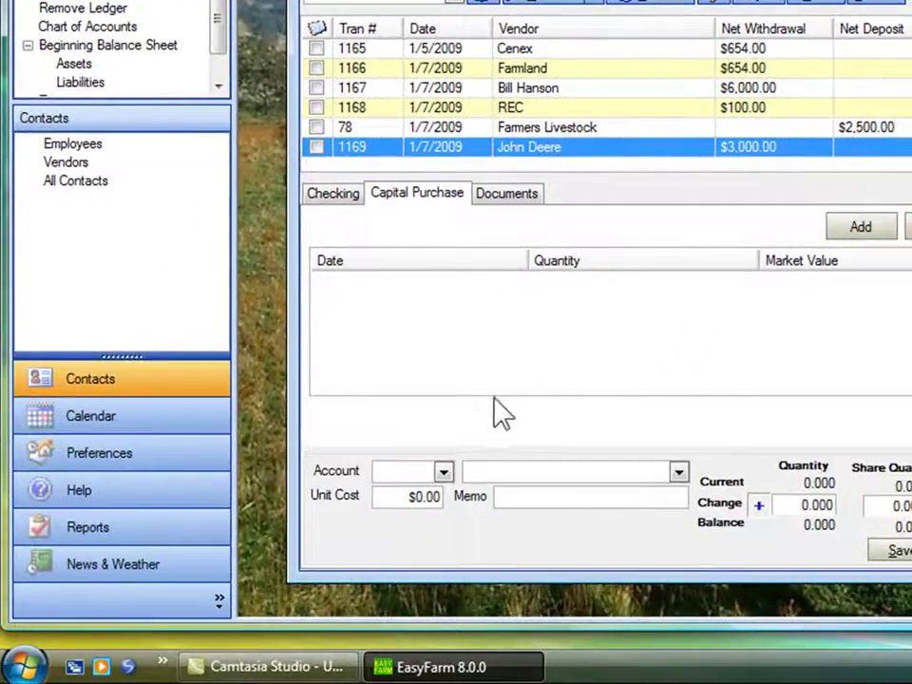
pyautogui.click(436, 521)
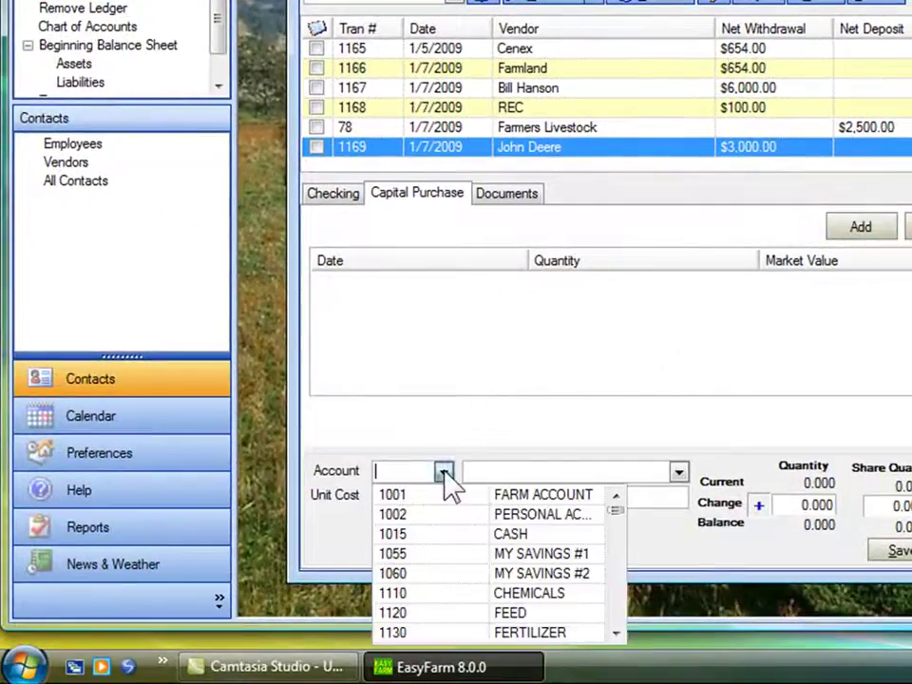
pyautogui.click(620, 608)
pyautogui.click(620, 597)
pyautogui.click(620, 596)
pyautogui.click(619, 596)
pyautogui.click(620, 597)
pyautogui.click(620, 608)
pyautogui.click(621, 608)
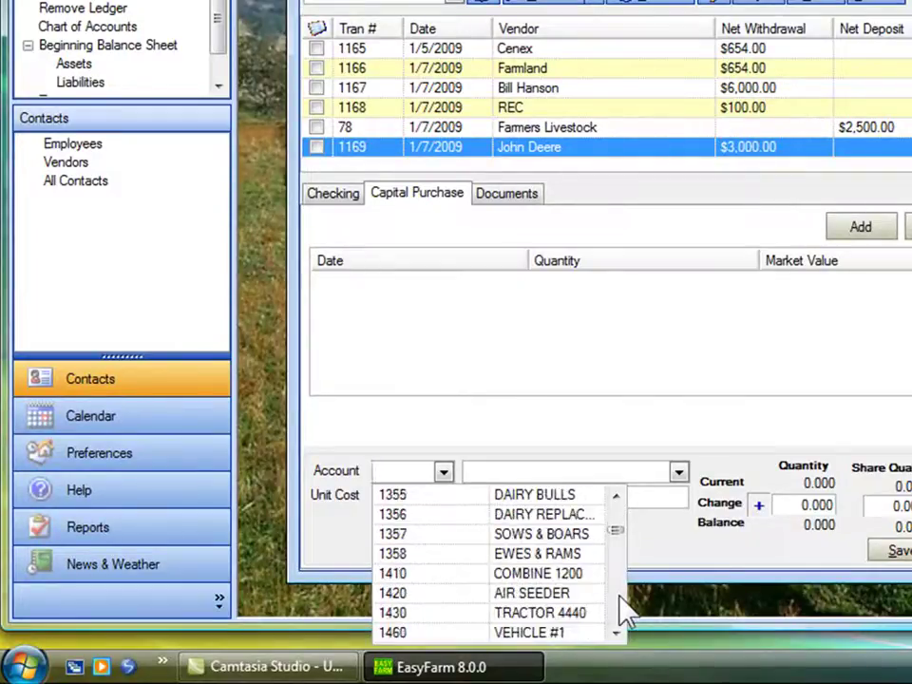
pyautogui.click(620, 608)
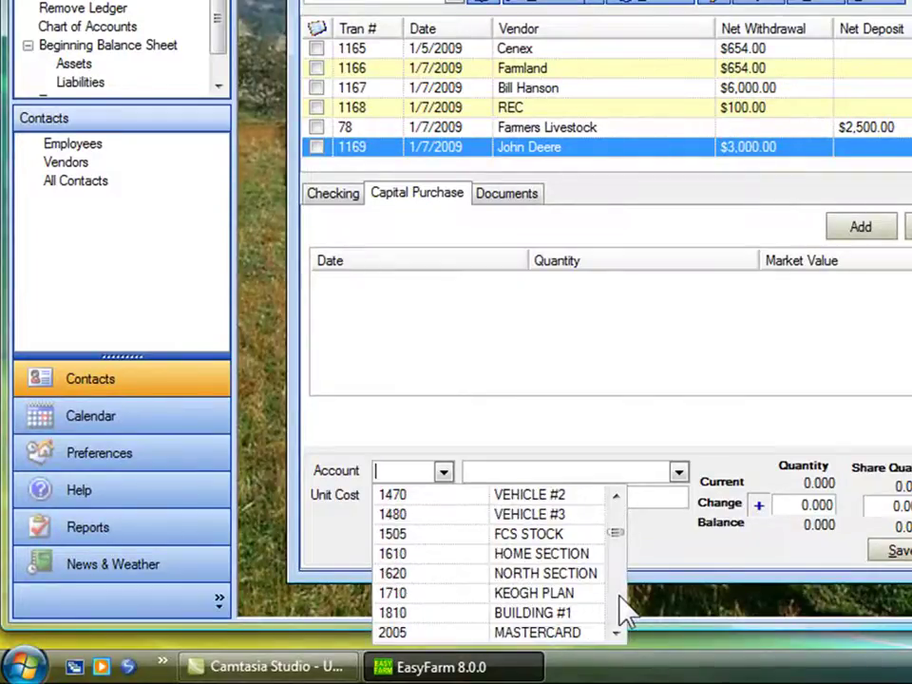
pyautogui.click(616, 496)
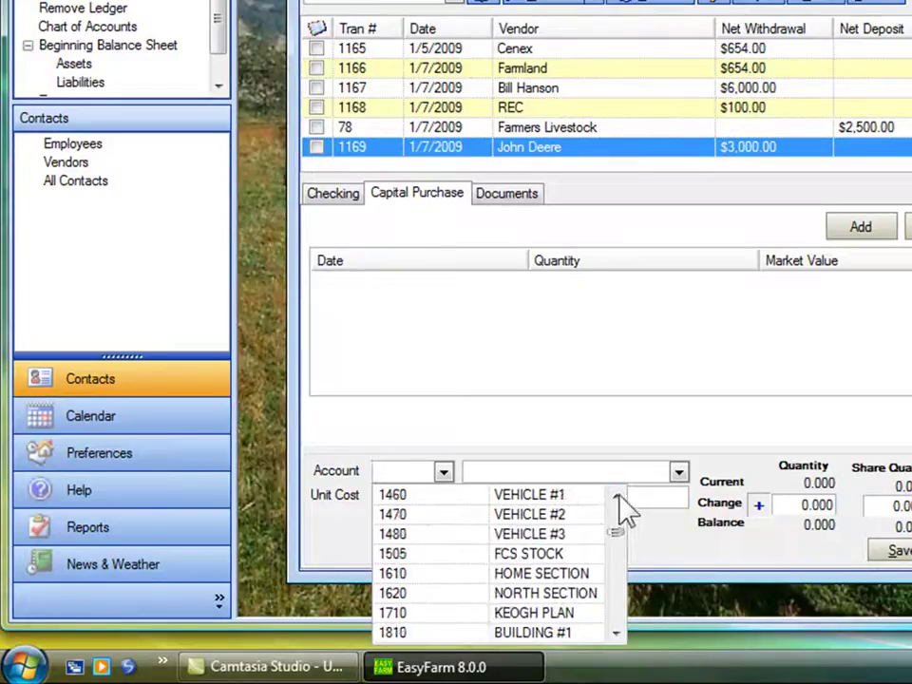
pyautogui.click(617, 496)
pyautogui.click(616, 497)
pyautogui.click(617, 497)
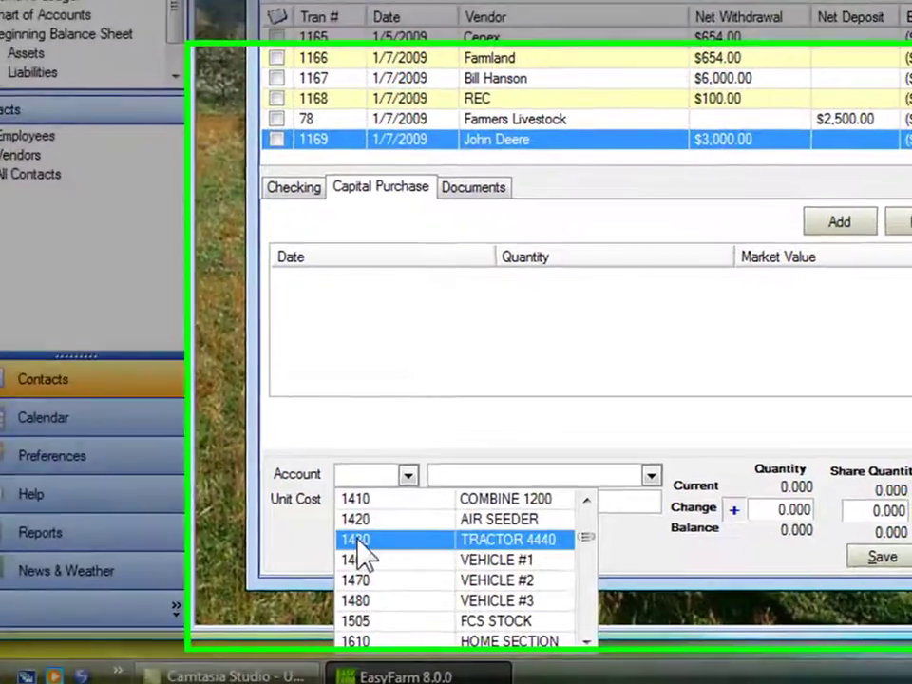
pyautogui.click(399, 534)
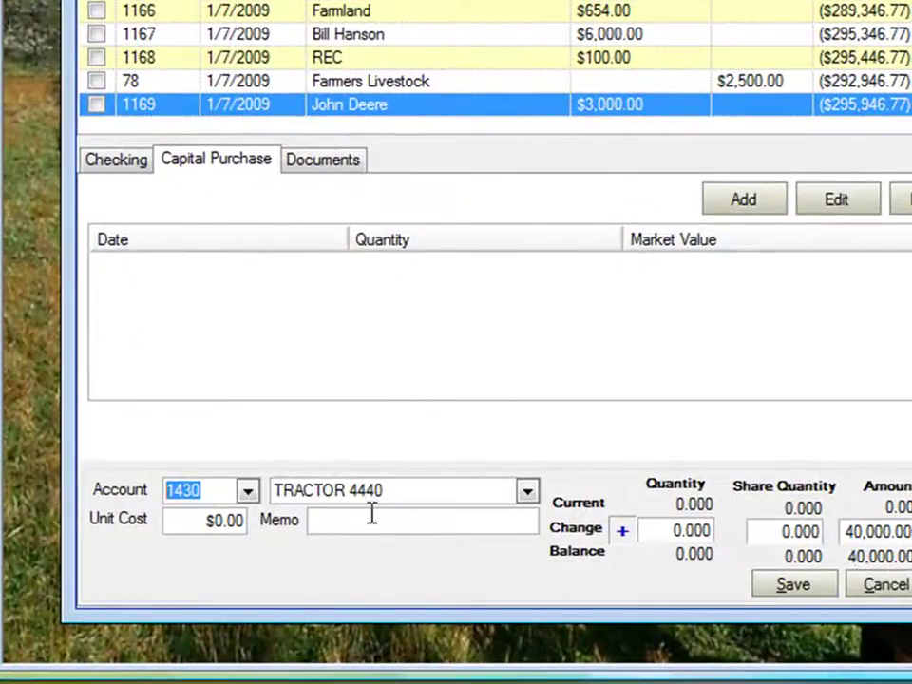
pyautogui.click(796, 594)
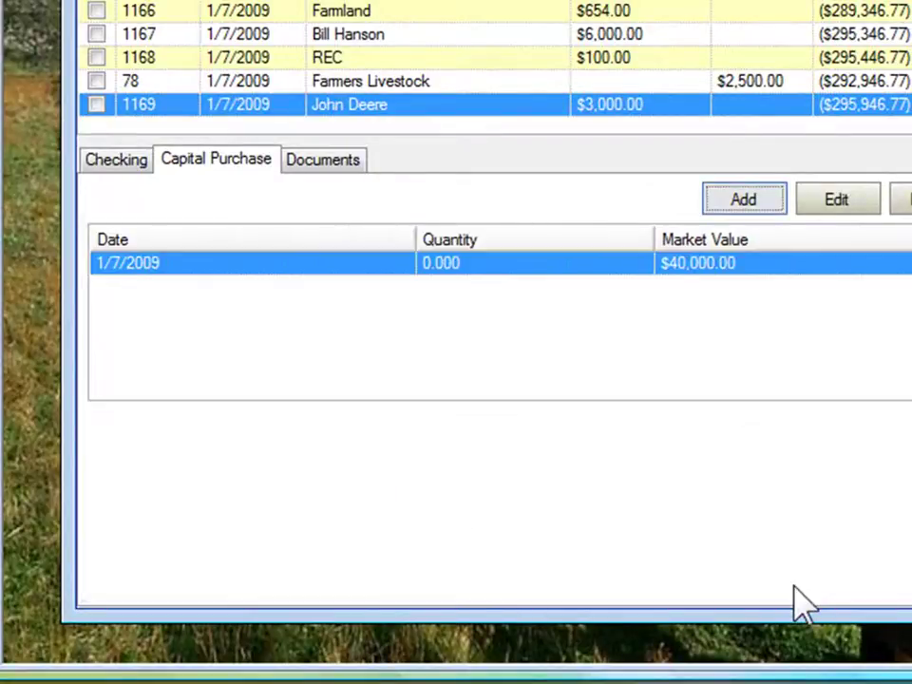
pyautogui.click(113, 163)
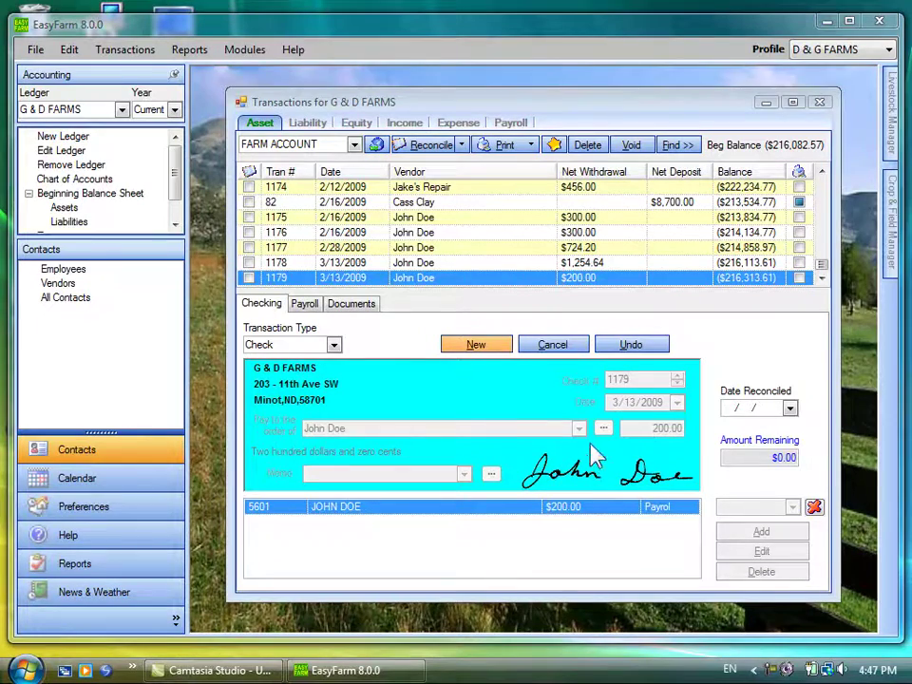
# - Start a new check in the FARM ACCOUNT and date it 3/31/2009
pyautogui.click(473, 346)
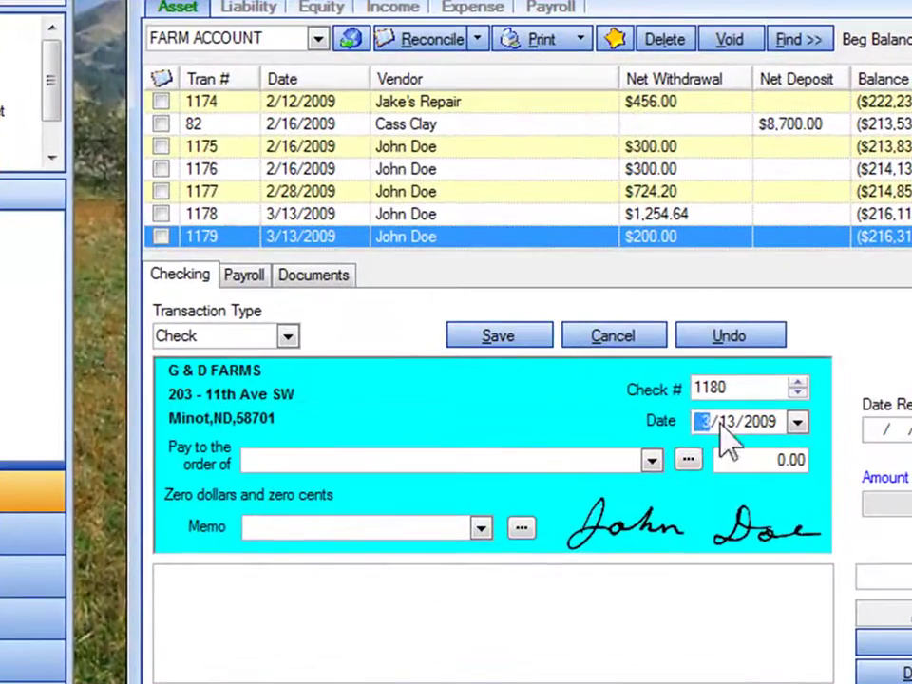
pyautogui.click(796, 425)
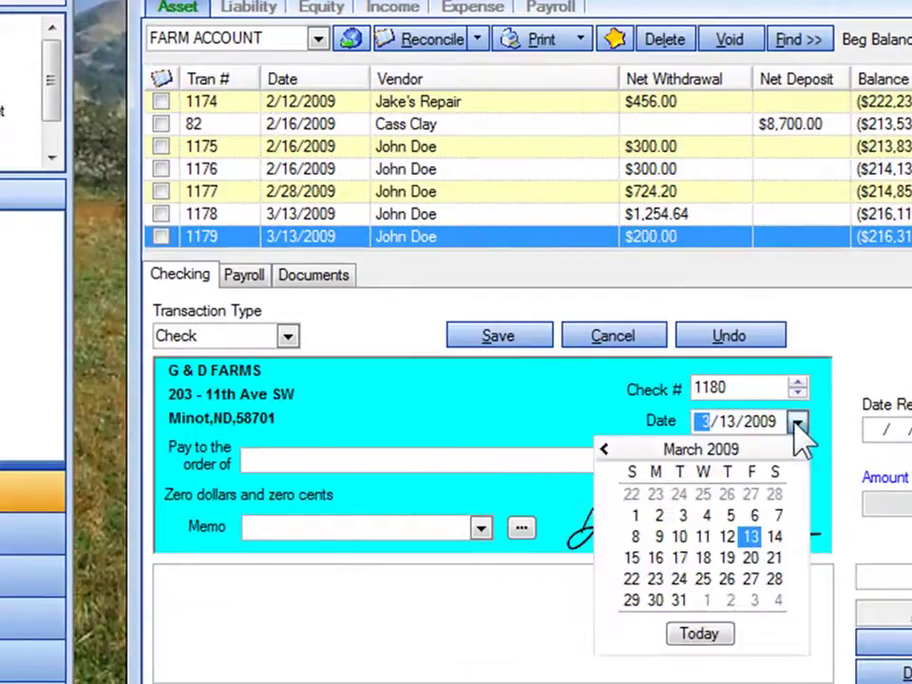
pyautogui.click(679, 599)
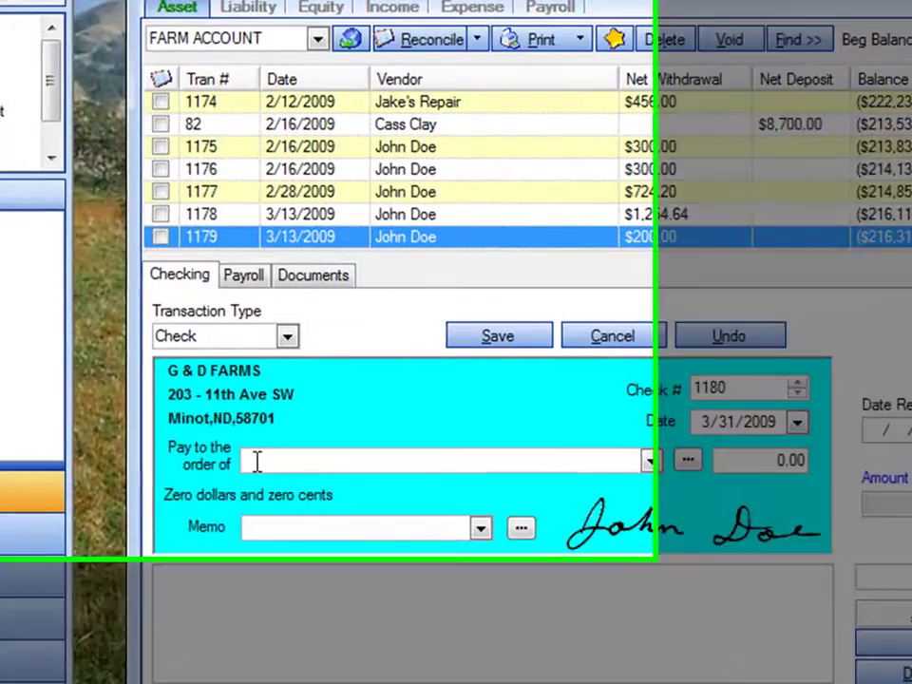
# - Make the check payable to the employee and treat it as a Regular payroll transaction
pyautogui.write('J')
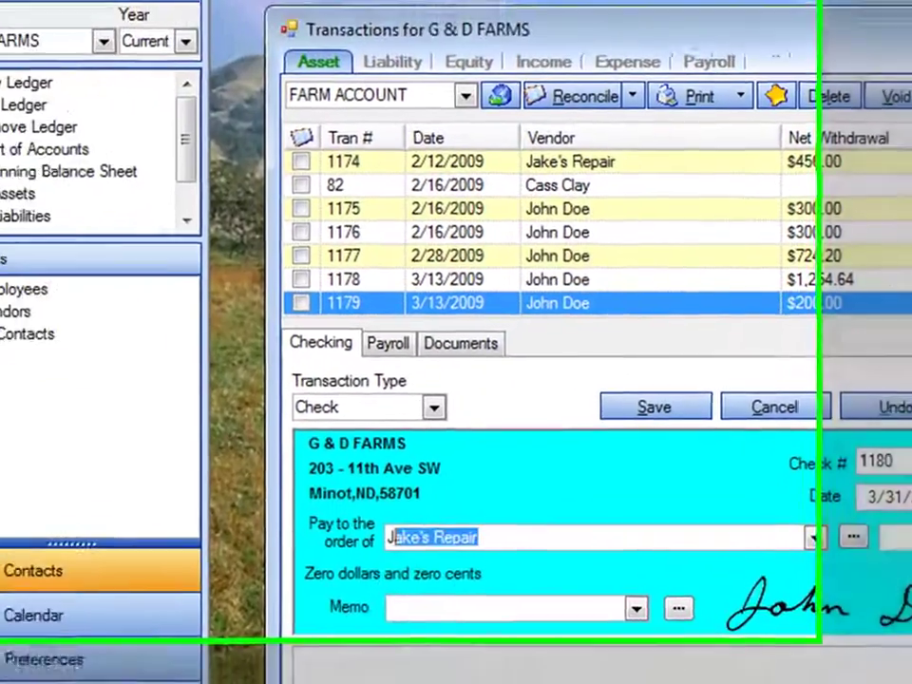
pyautogui.write('o')
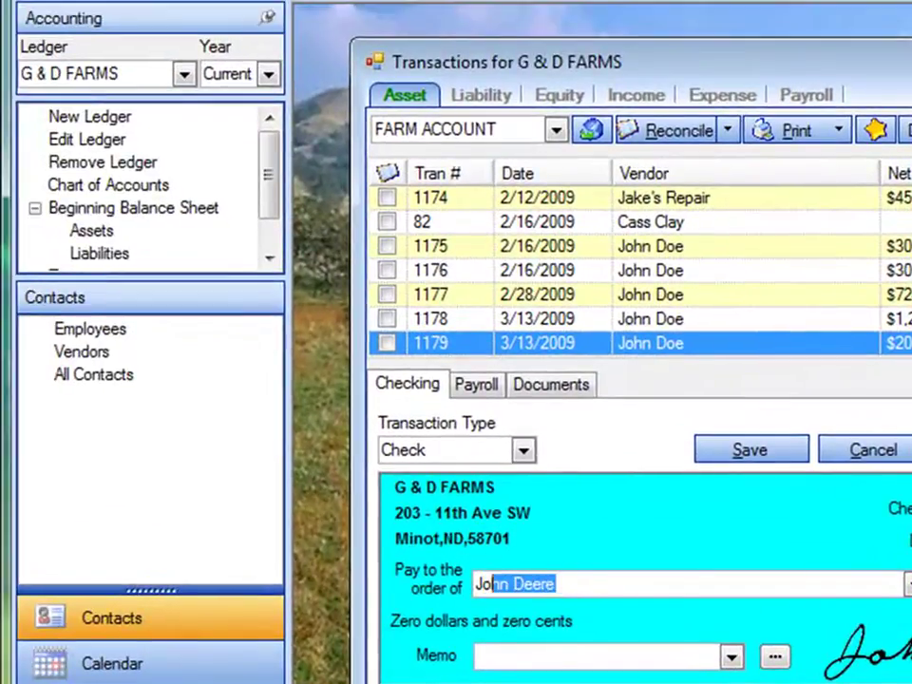
pyautogui.write('e')
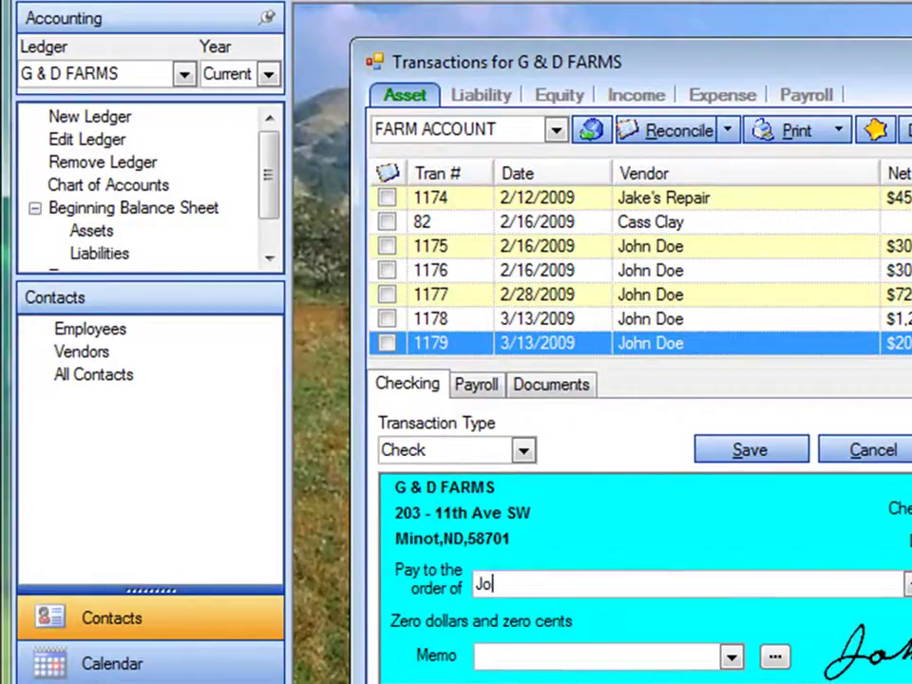
pyautogui.write('h')
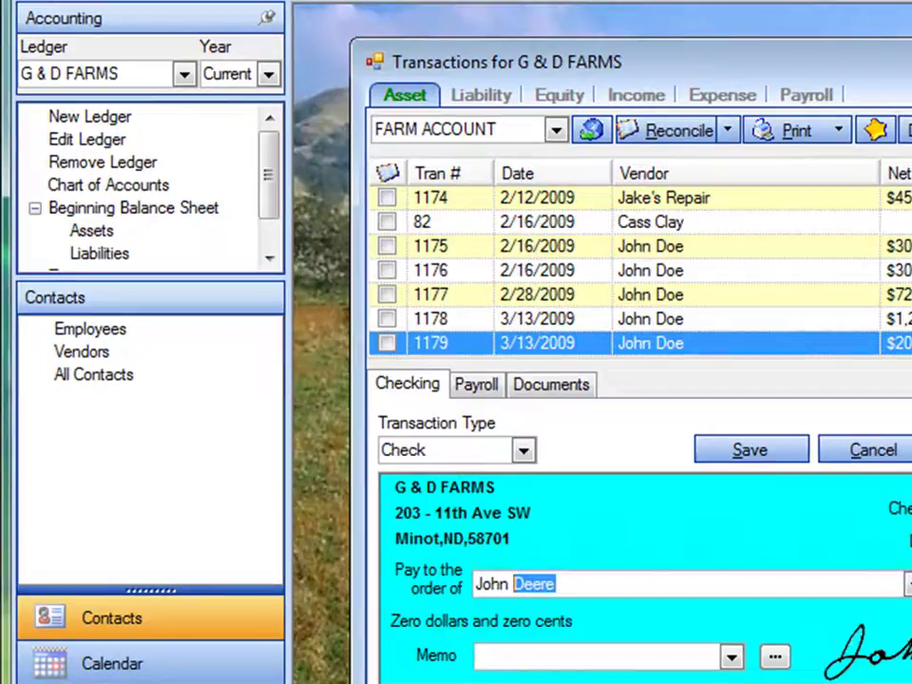
pyautogui.write('n Doe')
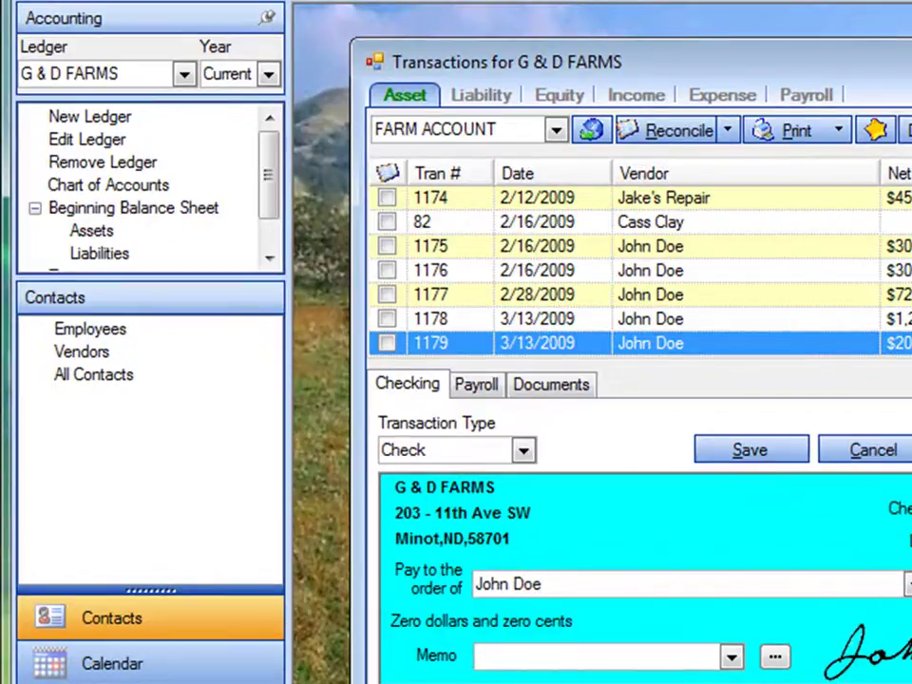
pyautogui.press('Tab')
pyautogui.press('Tab')
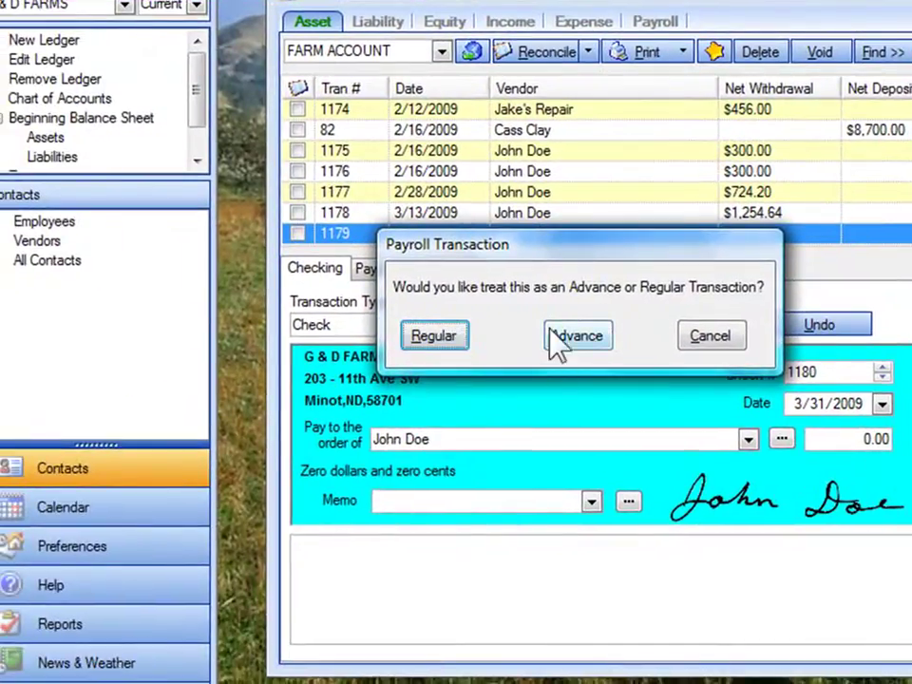
pyautogui.click(434, 337)
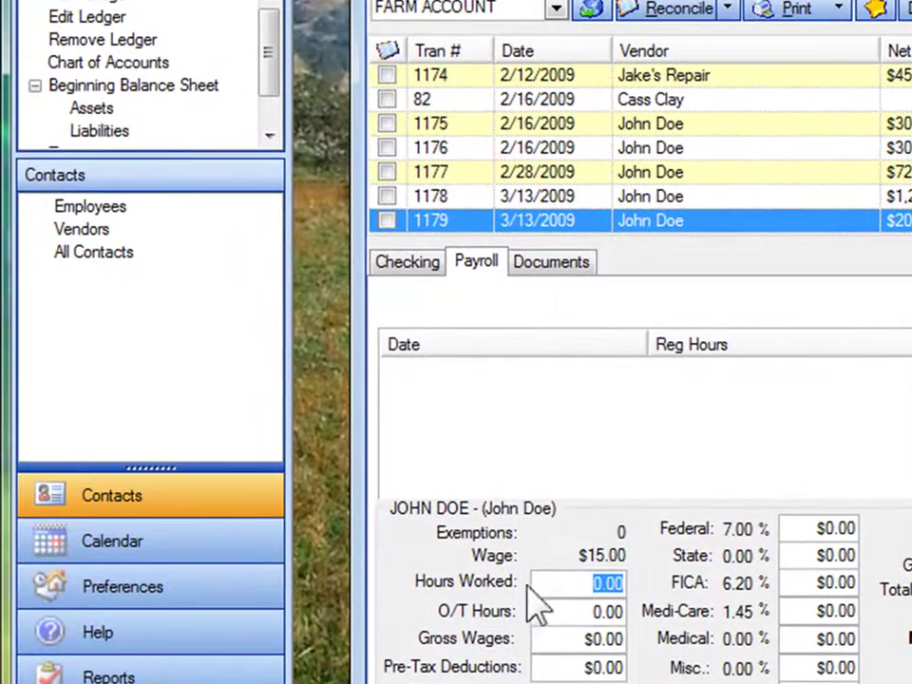
# - Update the employee's information with an hourly wage of $16.00 and save it
pyautogui.click(434, 523)
pyautogui.click(443, 521)
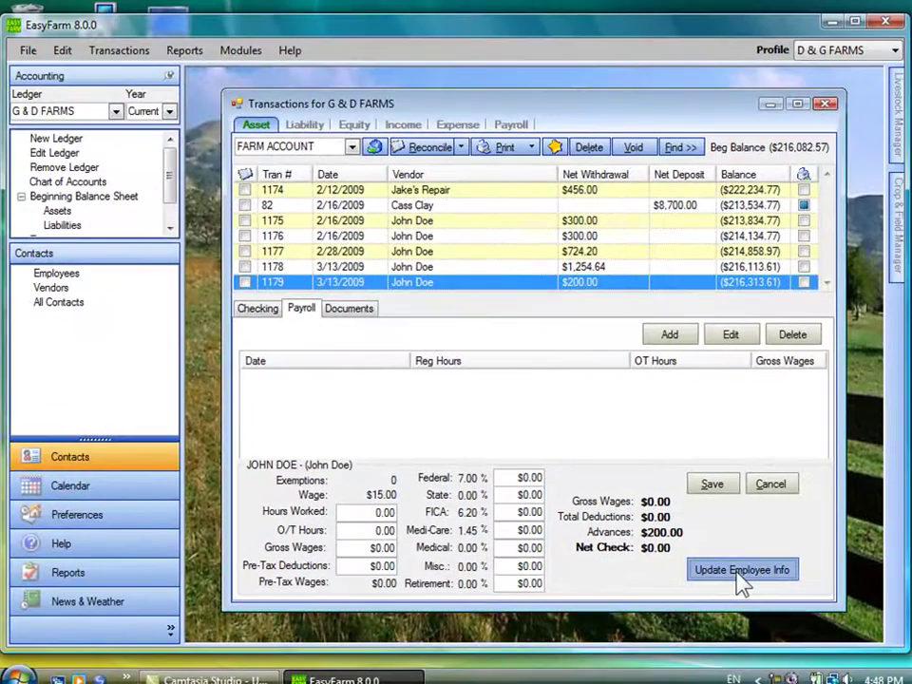
pyautogui.click(864, 562)
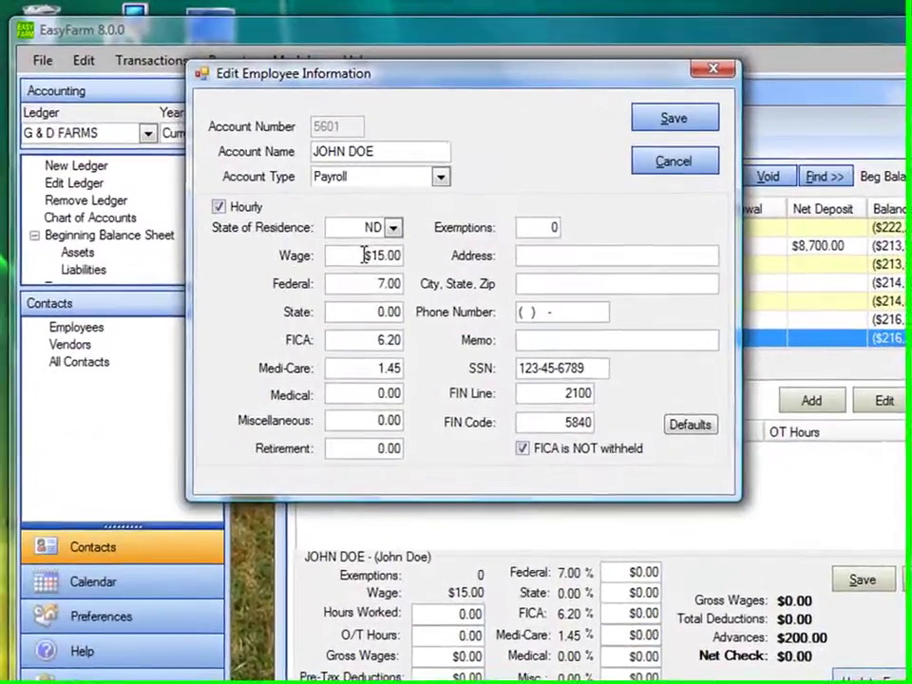
pyautogui.doubleClick(295, 214)
pyautogui.write('16')
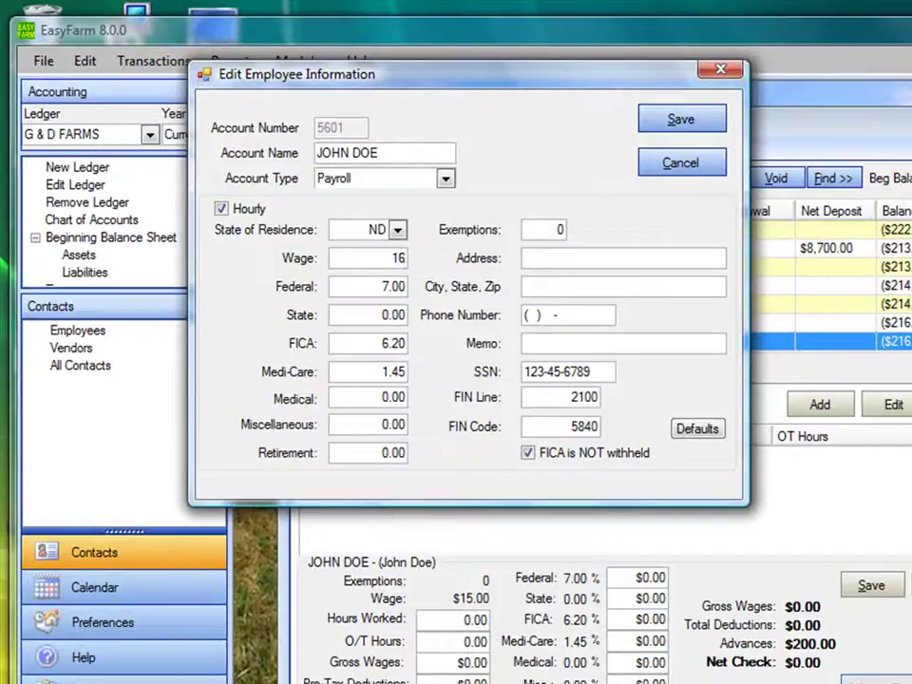
pyautogui.press('Tab')
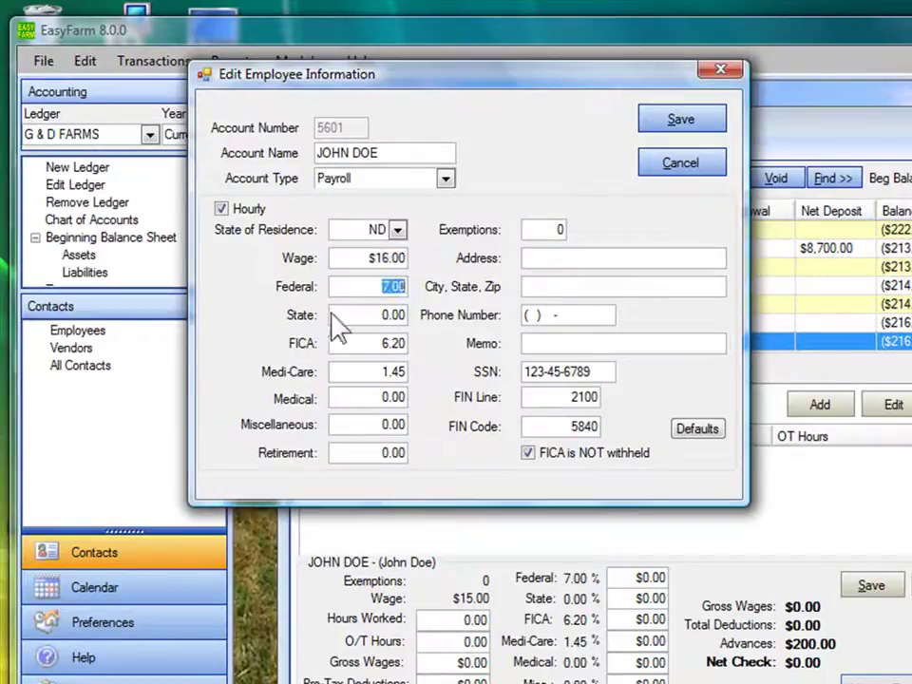
pyautogui.click(394, 344)
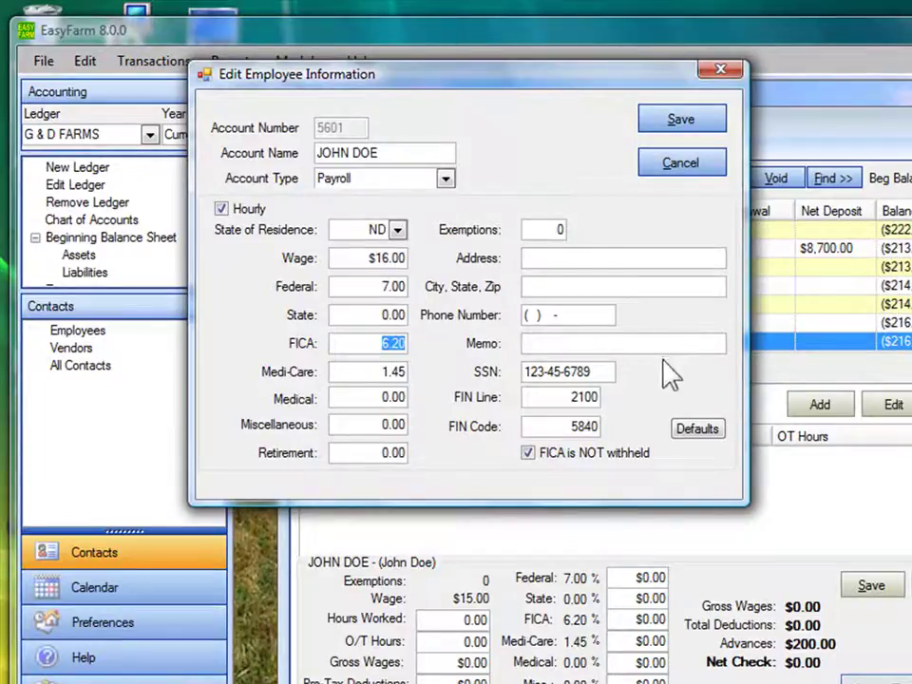
pyautogui.click(662, 128)
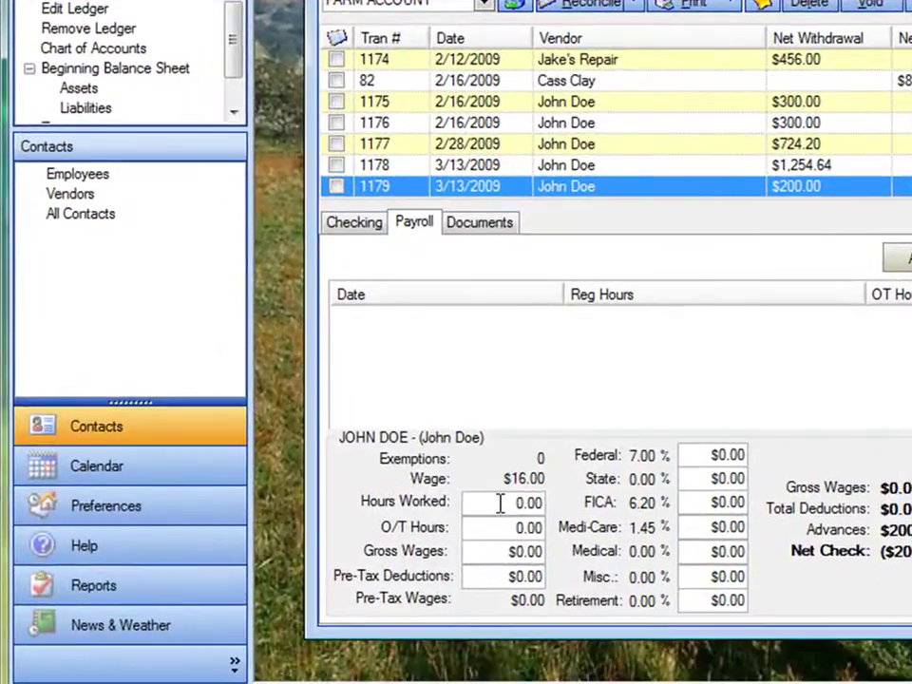
# - Enter 85 hours worked and 5 O/T hours for the employee, and save the payroll entry and the check
pyautogui.click(499, 502)
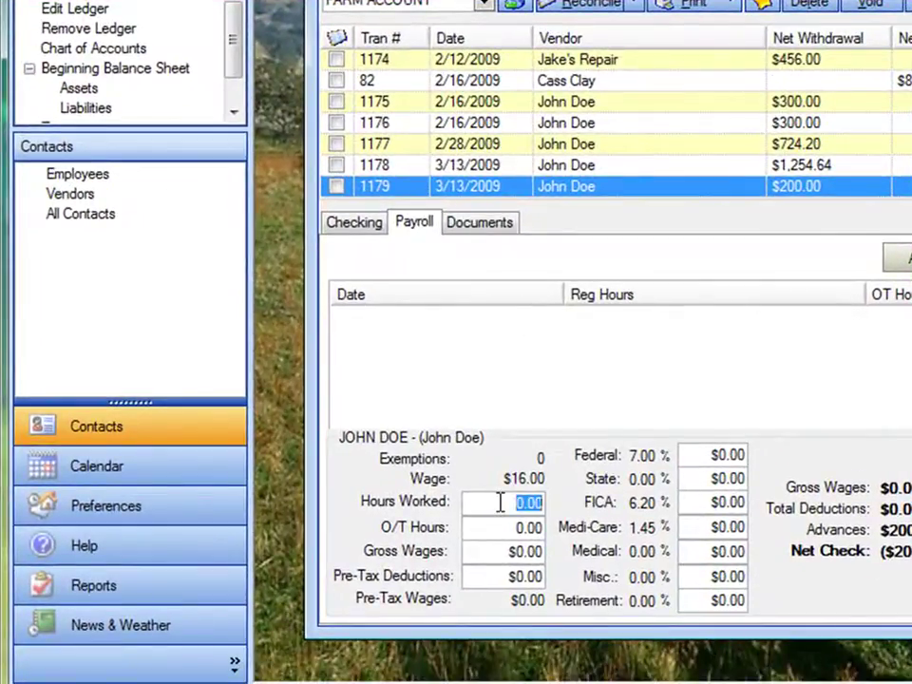
pyautogui.write('8')
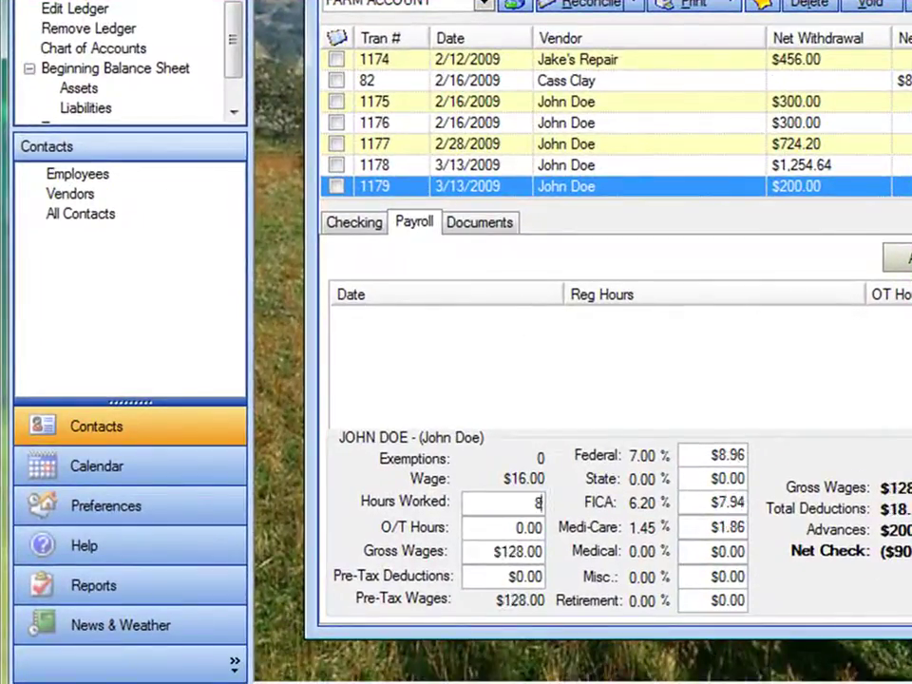
pyautogui.write('5')
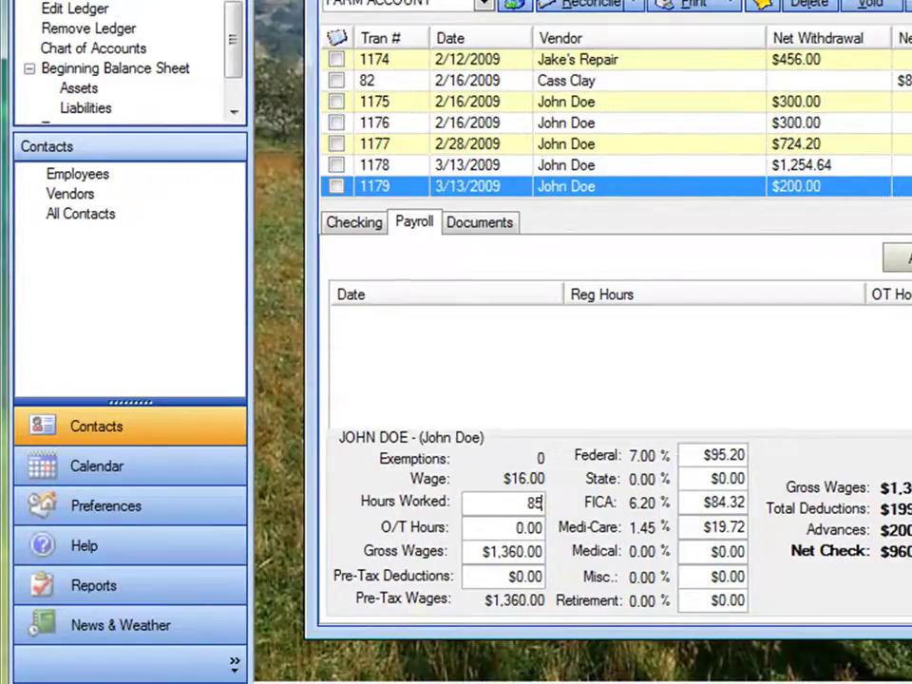
pyautogui.press('Tab')
pyautogui.write('5')
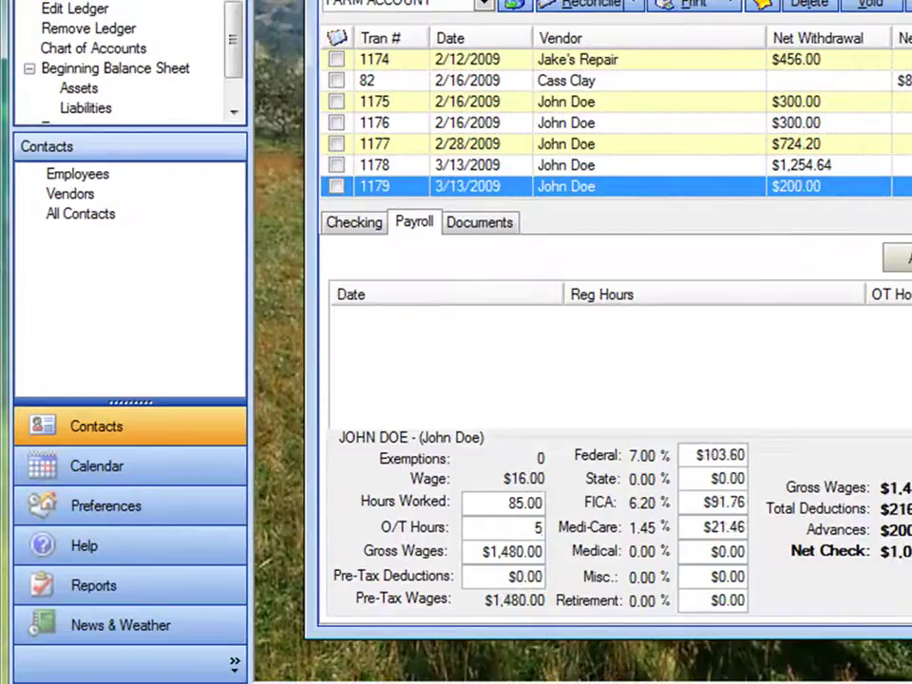
pyautogui.press('Tab')
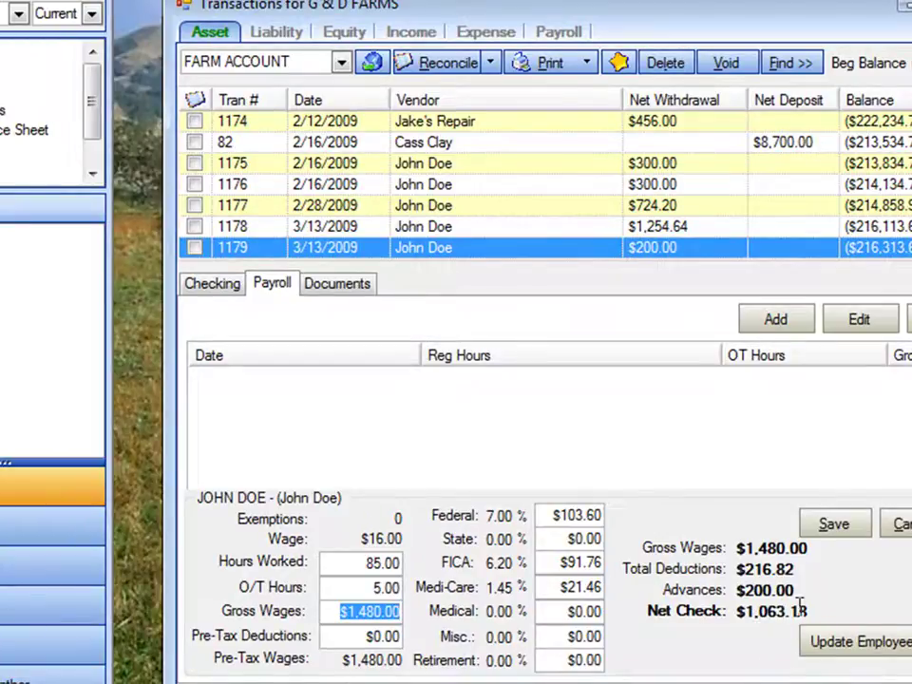
pyautogui.click(834, 528)
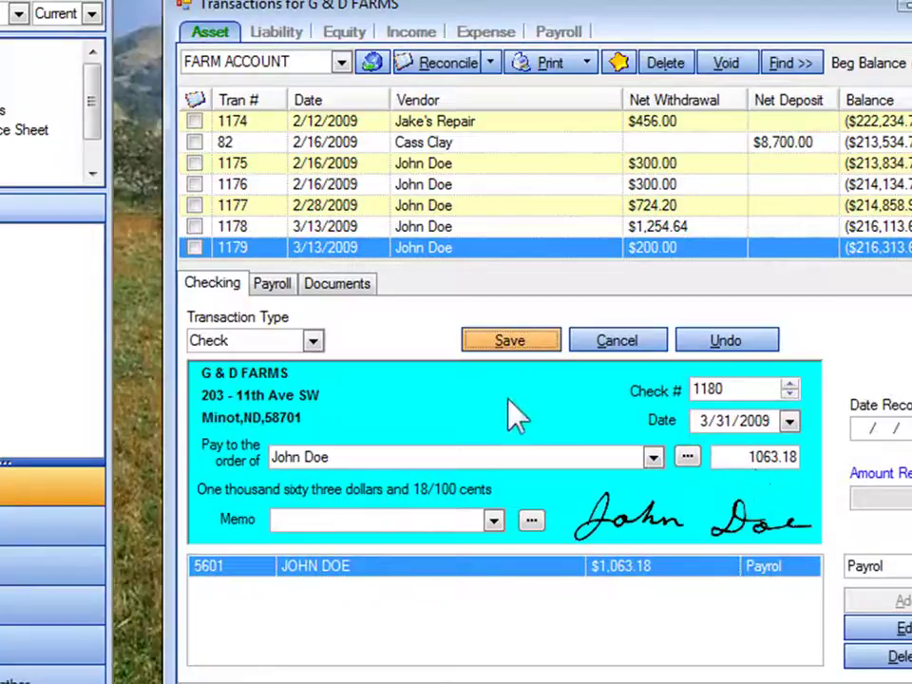
pyautogui.click(510, 341)
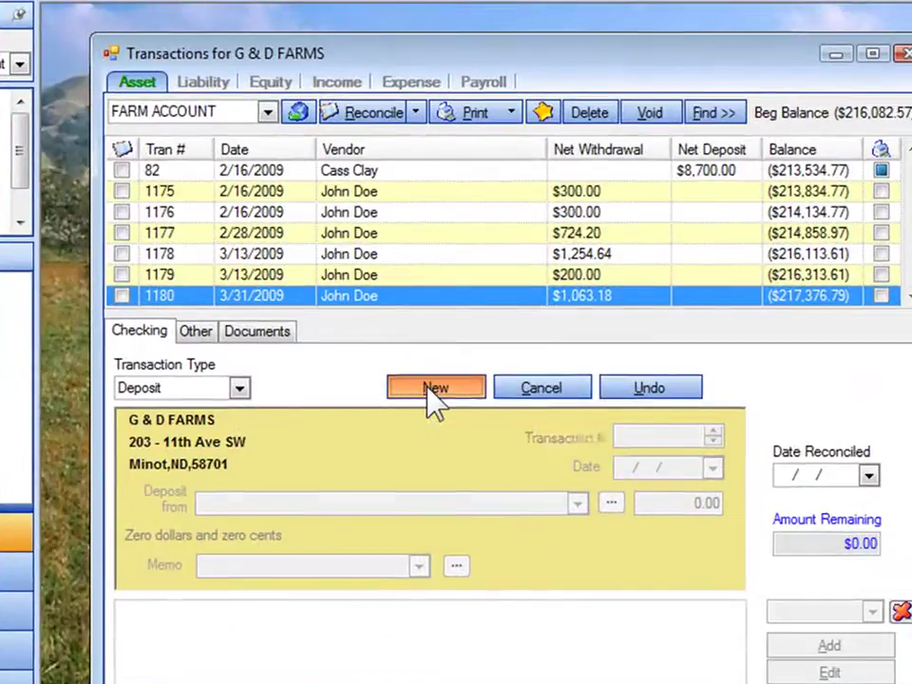
# - Start a new deposit in the FARM ACCOUNT from Farm Credit Service for $75,000.00
pyautogui.click(435, 392)
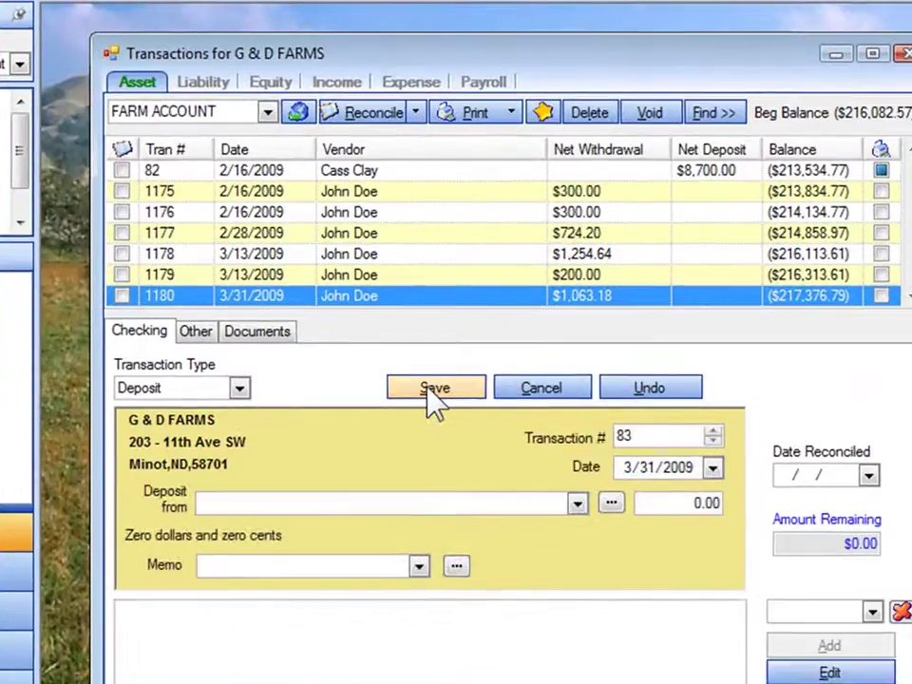
pyautogui.click(200, 503)
pyautogui.press('Tab')
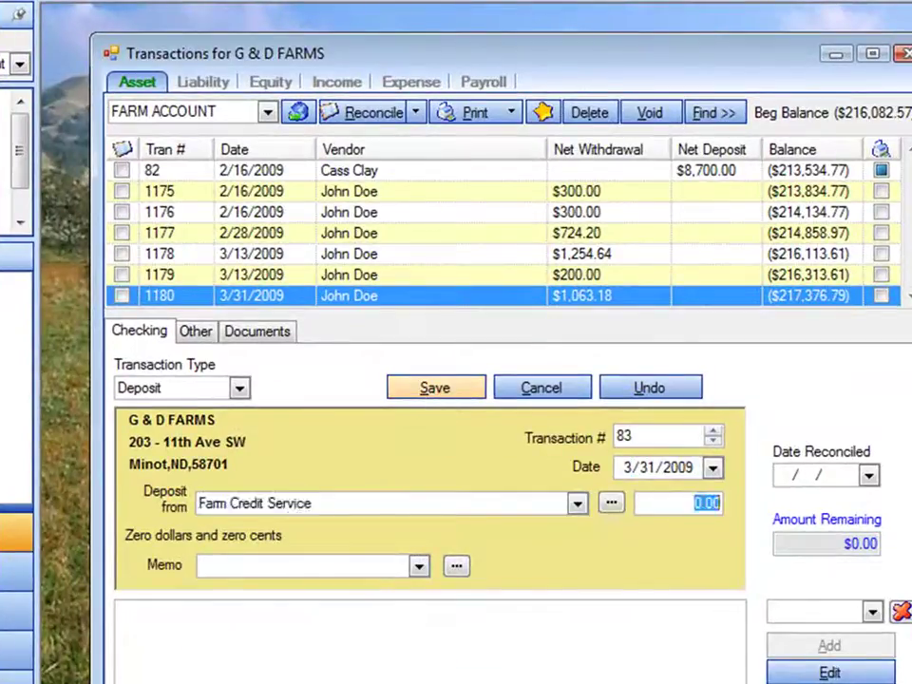
pyautogui.write('7')
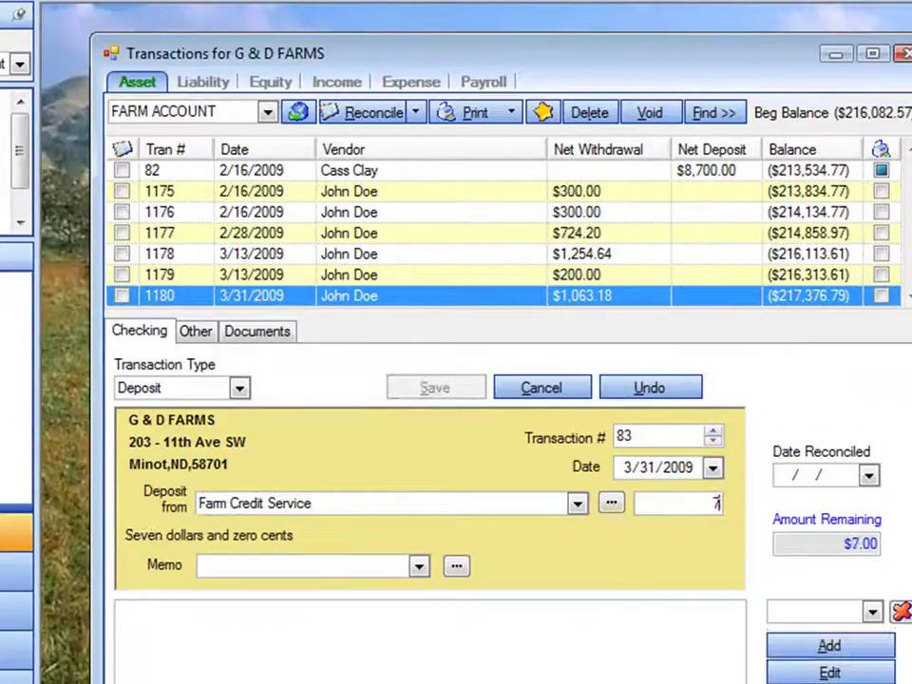
pyautogui.write('5000')
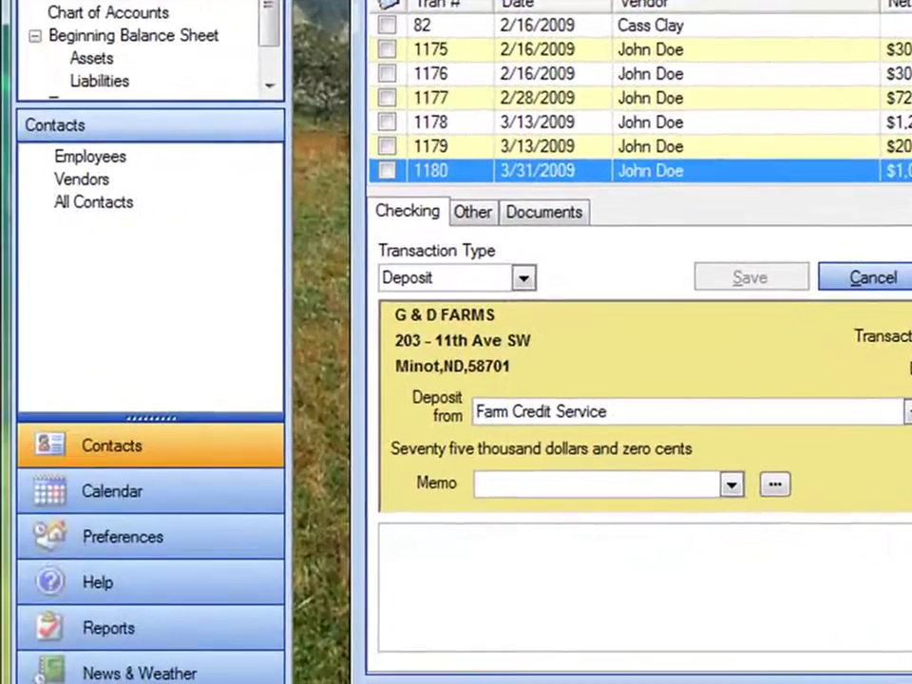
pyautogui.press('Tab')
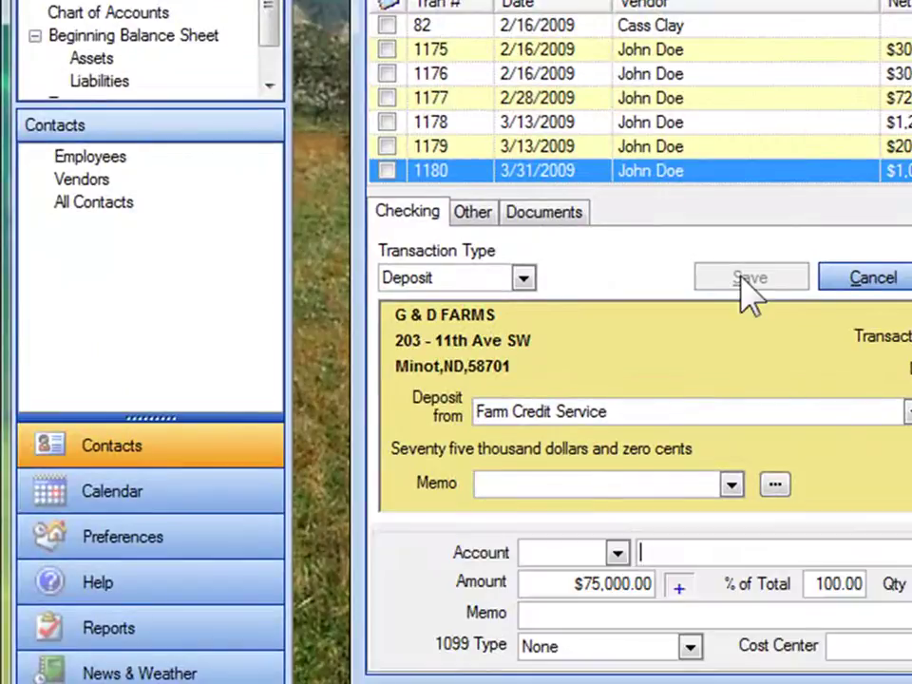
# - Allocate the full deposit to BORROWED MONEY and link it to the OPERATING LOAN liability account, saving both entries
pyautogui.write('bo')
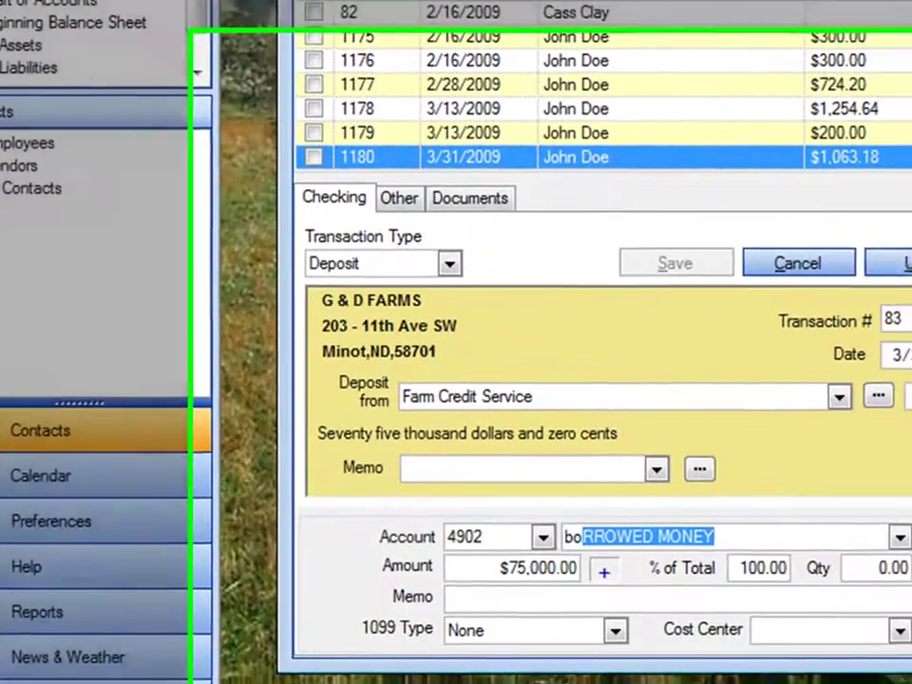
pyautogui.press('Tab')
pyautogui.press('Tab')
pyautogui.press('Tab')
pyautogui.press('Tab')
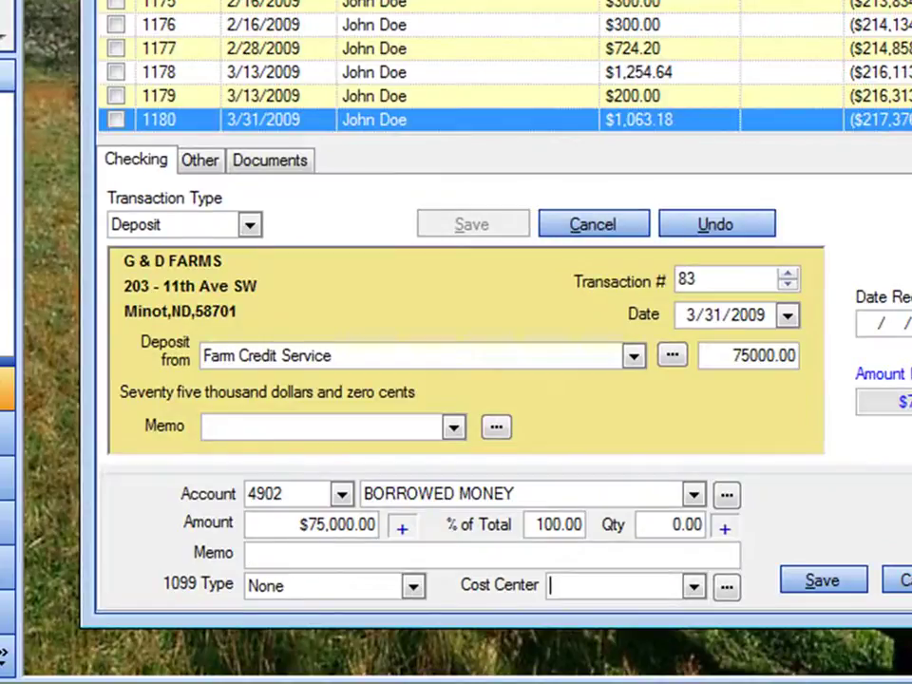
pyautogui.press('Tab')
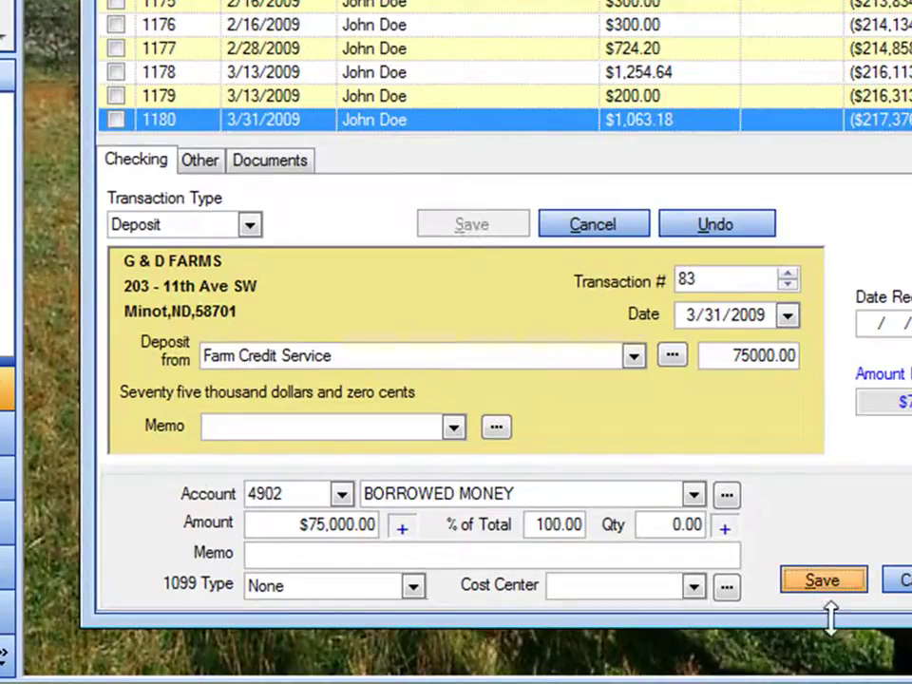
pyautogui.click(822, 582)
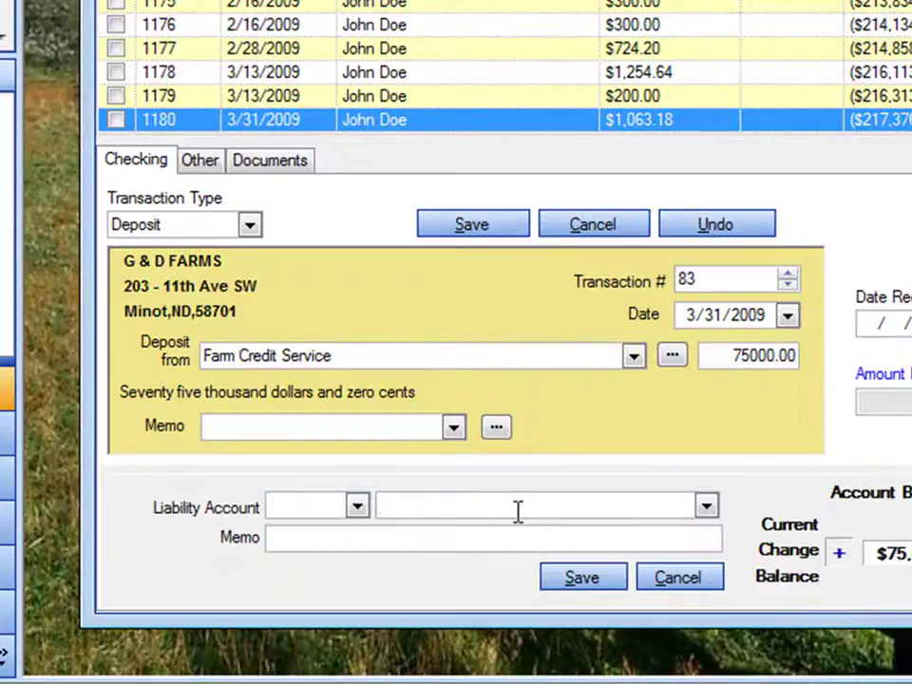
pyautogui.write('opERATING LOAN')
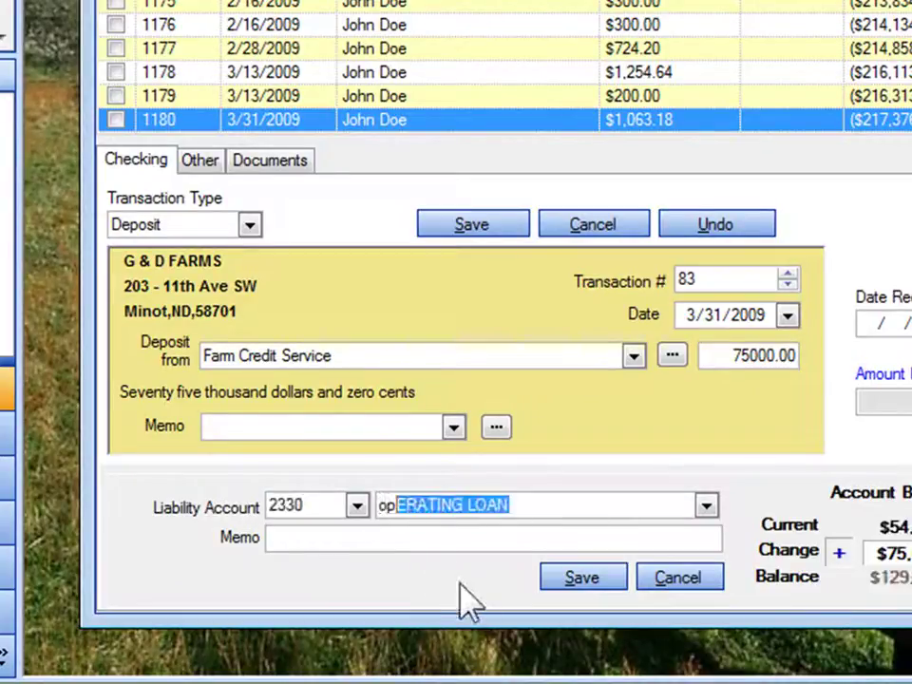
pyautogui.click(570, 579)
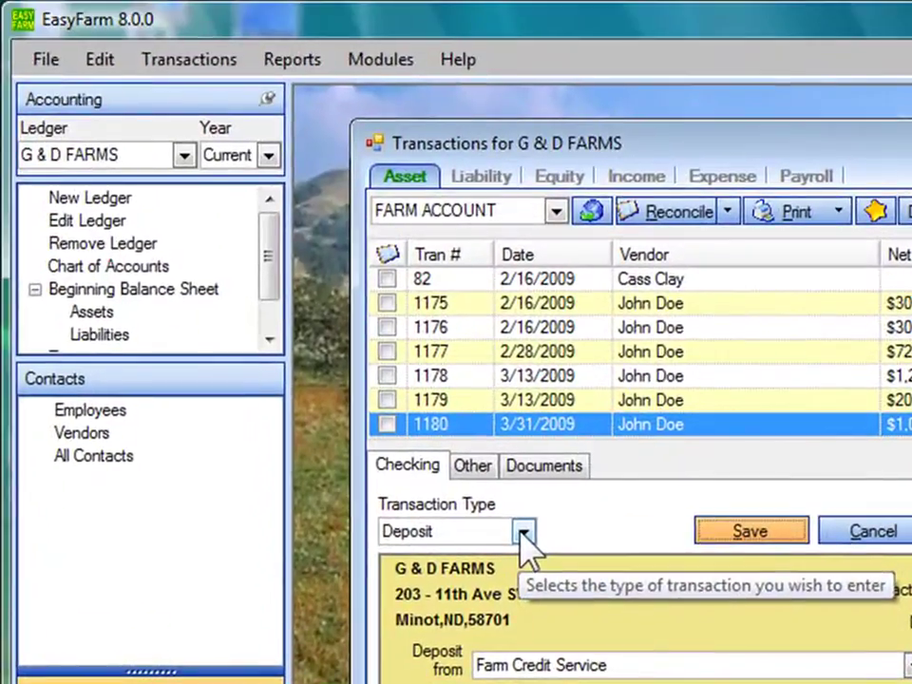
# - Switch the transaction type to Check and start a new check dated 4/15/2009
pyautogui.click(503, 239)
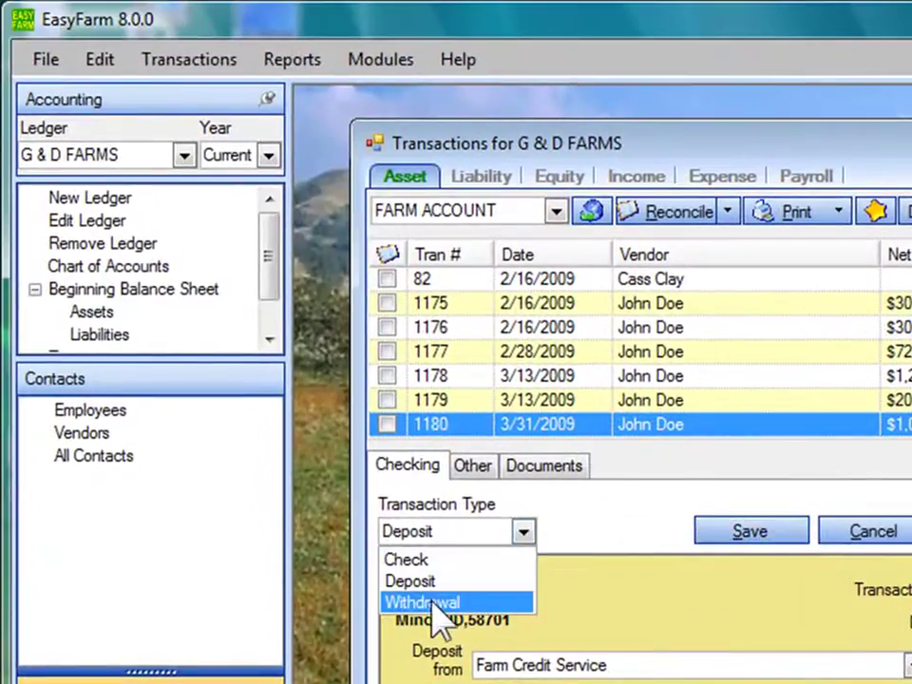
pyautogui.click(414, 561)
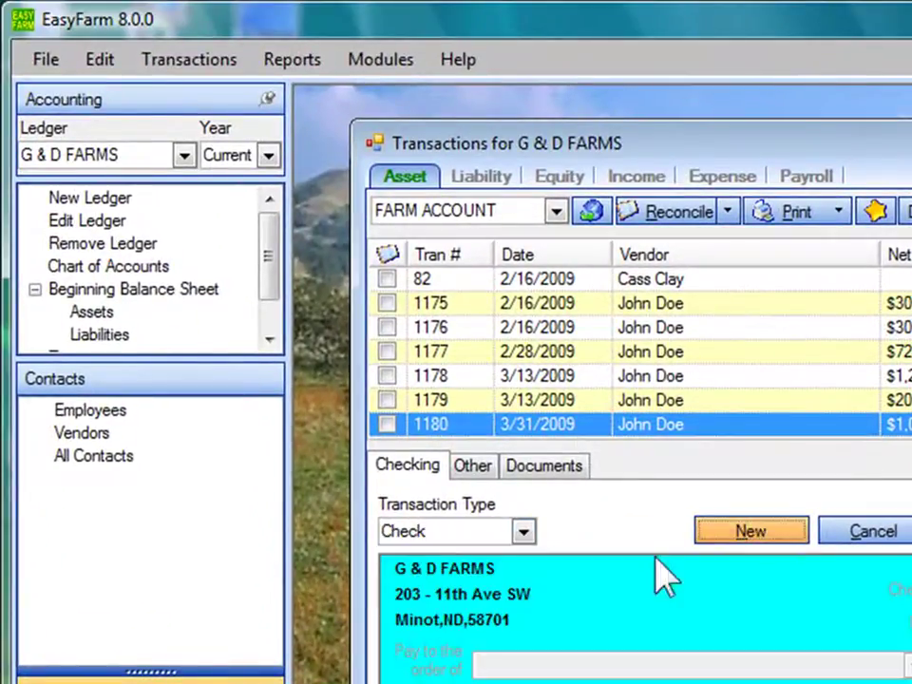
pyautogui.click(743, 534)
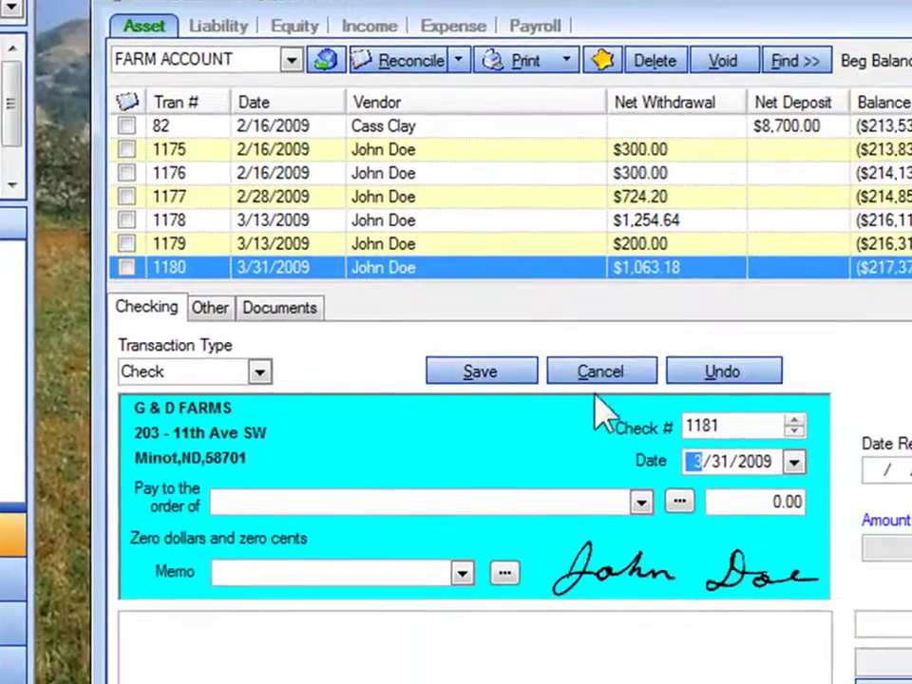
pyautogui.click(794, 462)
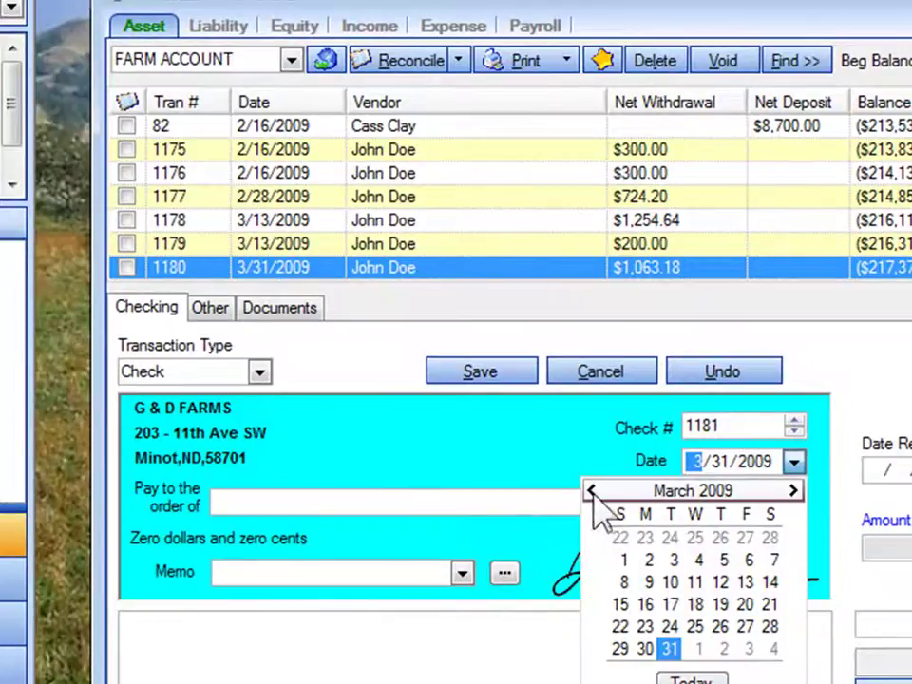
pyautogui.click(593, 492)
pyautogui.click(793, 490)
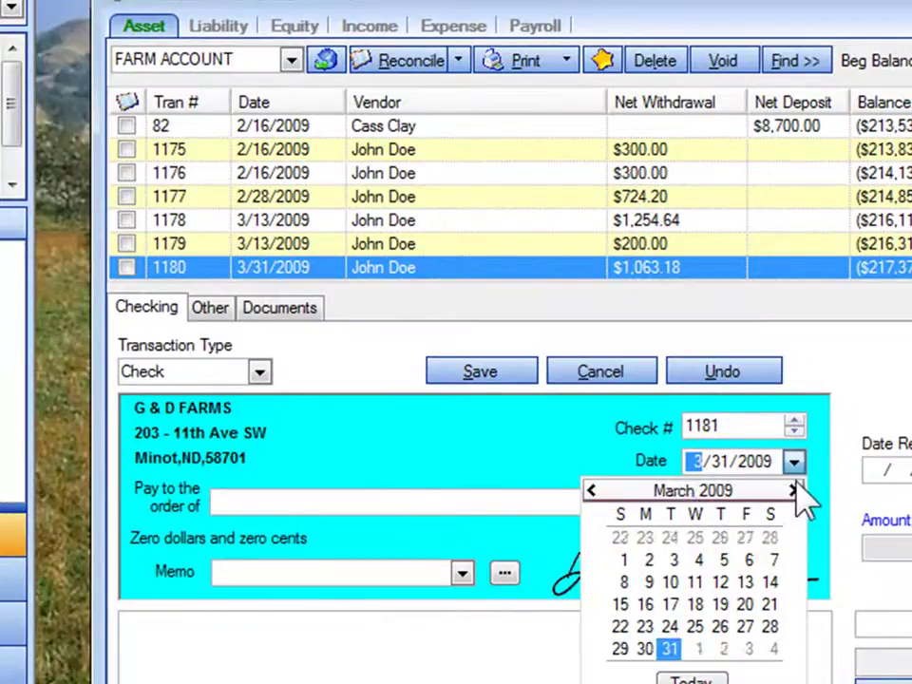
pyautogui.click(794, 491)
pyautogui.click(698, 583)
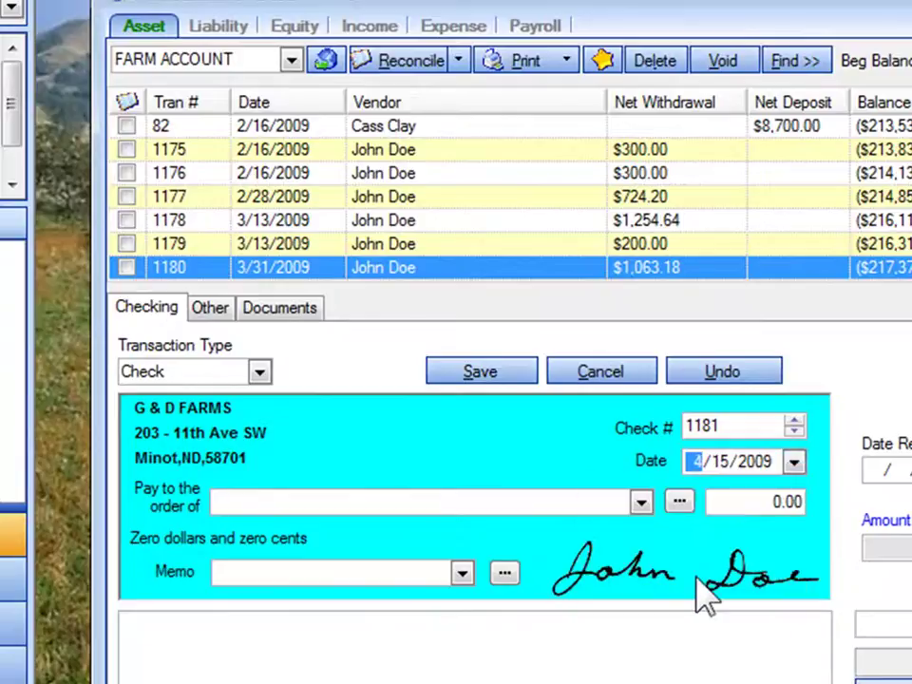
# - Make the check payable to Farm Credit Service for $10,000.00, leaving the memo blank
pyautogui.click(294, 500)
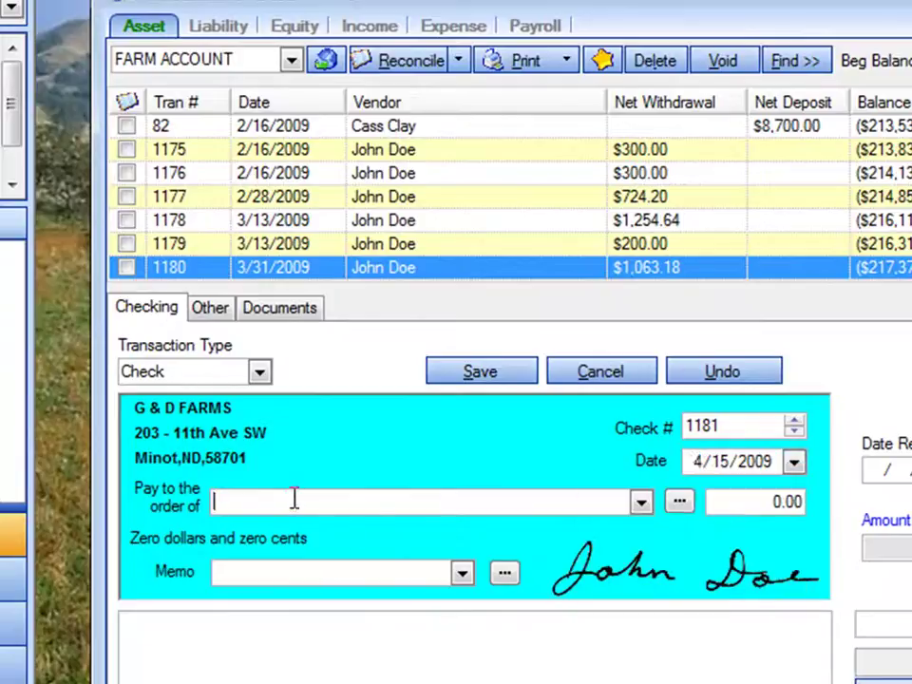
pyautogui.write('Farm Credit Service')
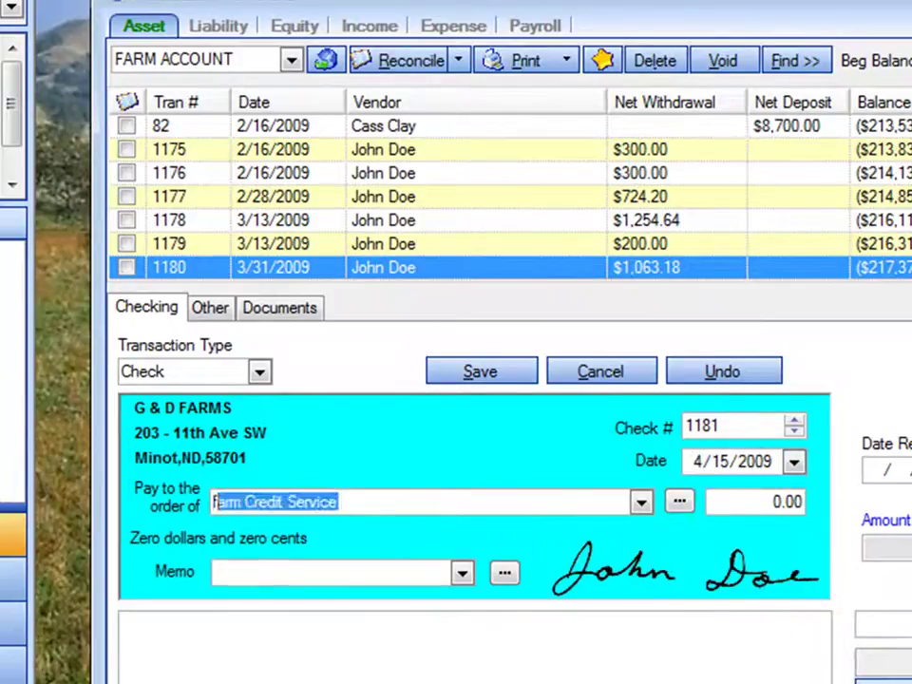
pyautogui.press('Tab')
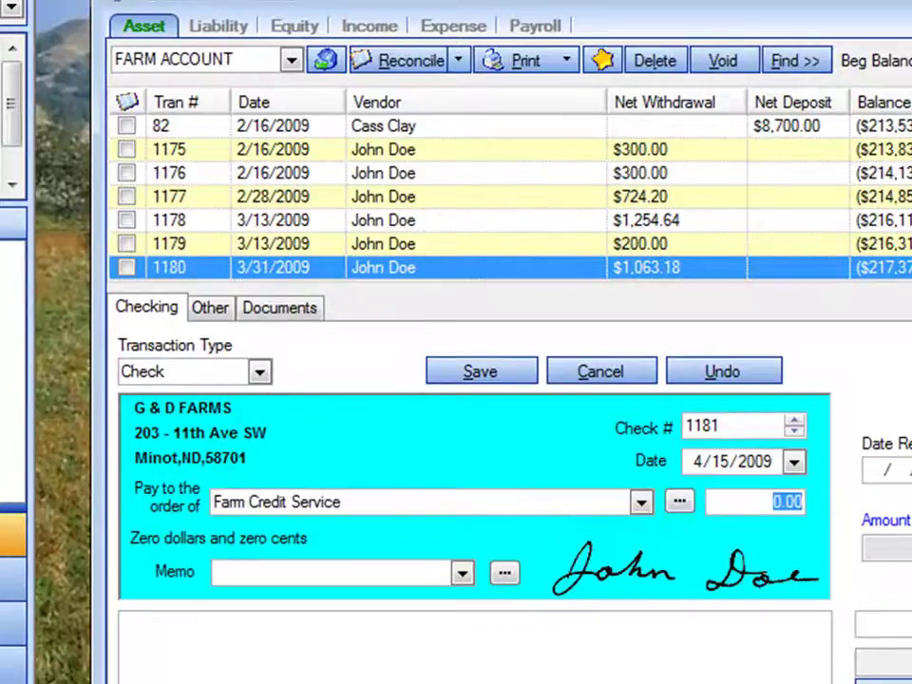
pyautogui.write('1000')
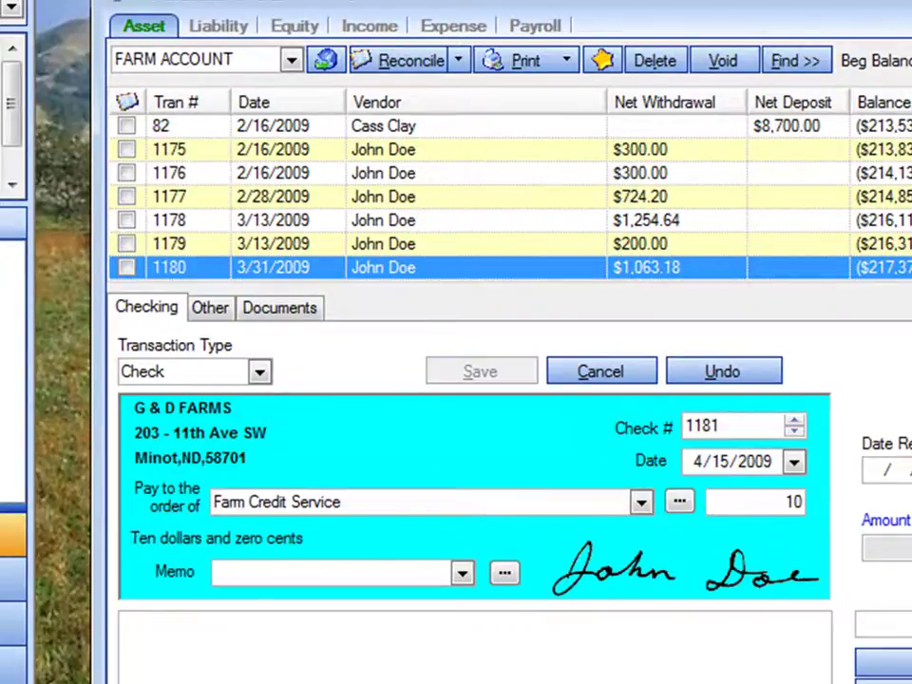
pyautogui.write('0')
pyautogui.press('Tab')
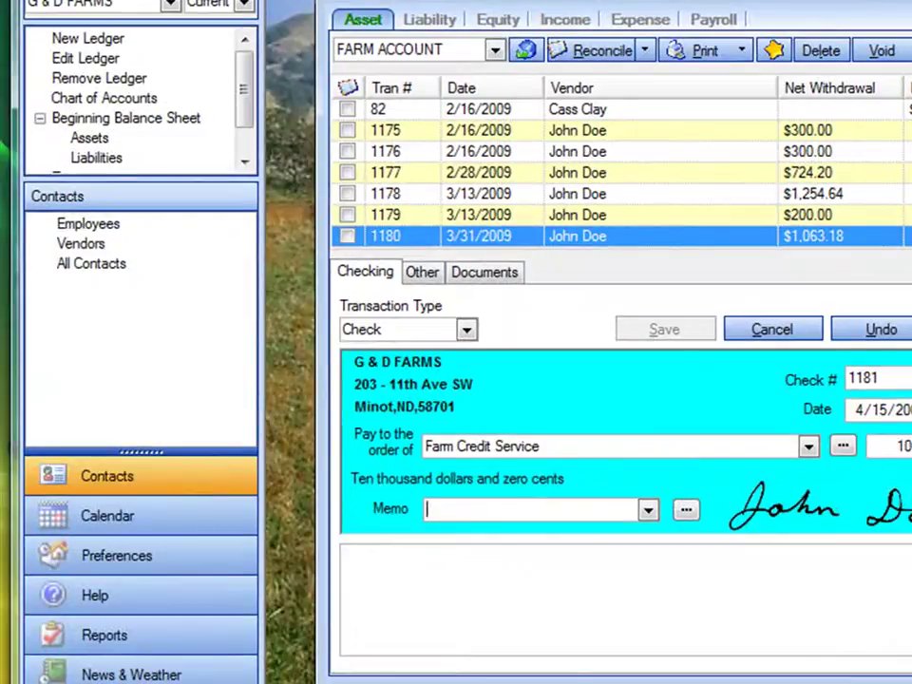
pyautogui.press('Tab')
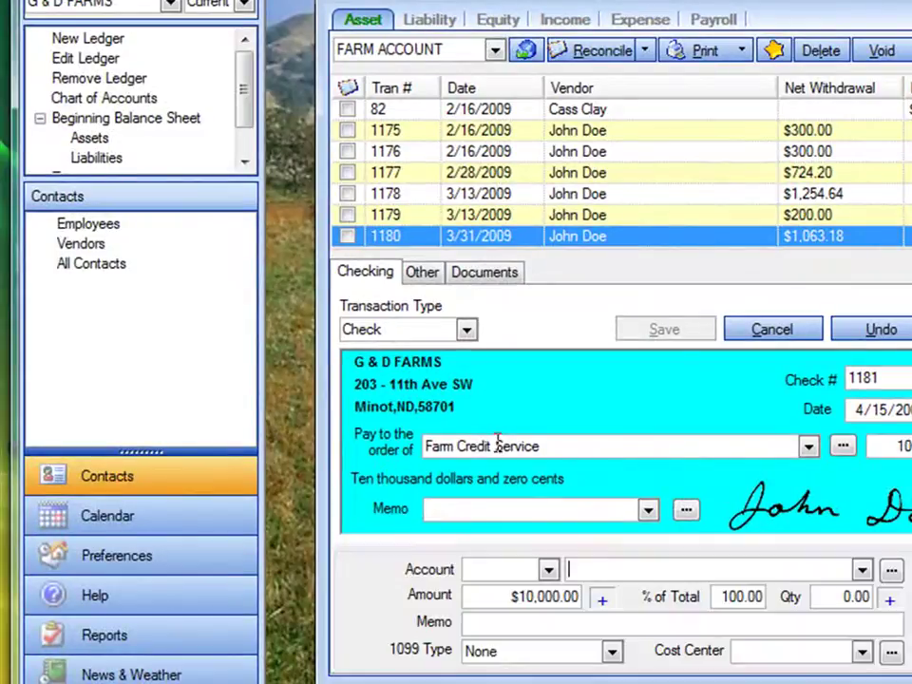
# - Allocate $8,000.00 of the check to PRINCIPAL PAYMENTS and apply it to the OPERATING LOAN liability account, saving both entries
pyautogui.write('prINCIPAL PAYMENTS')
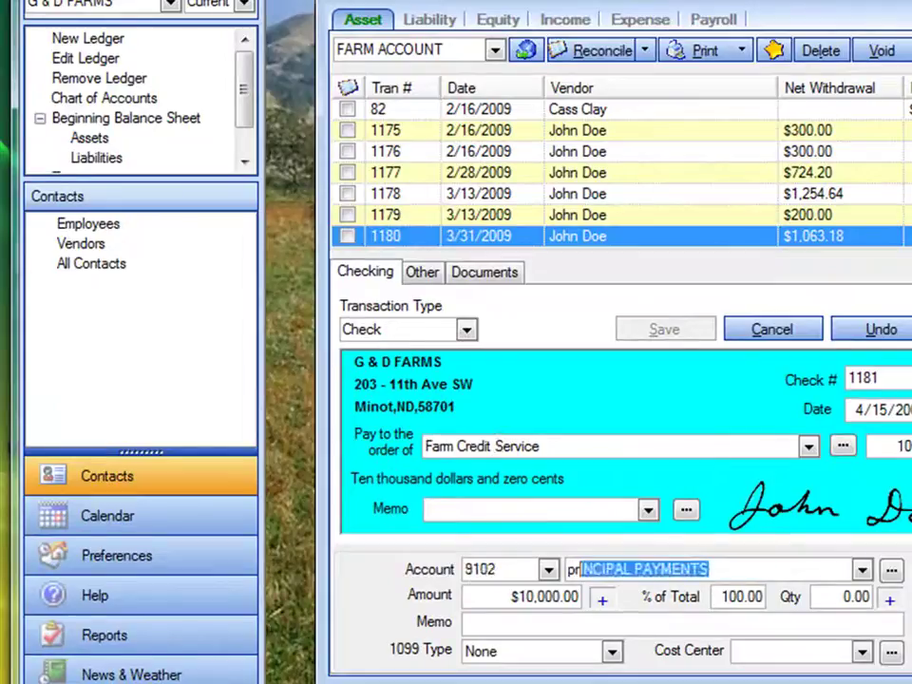
pyautogui.press('Tab')
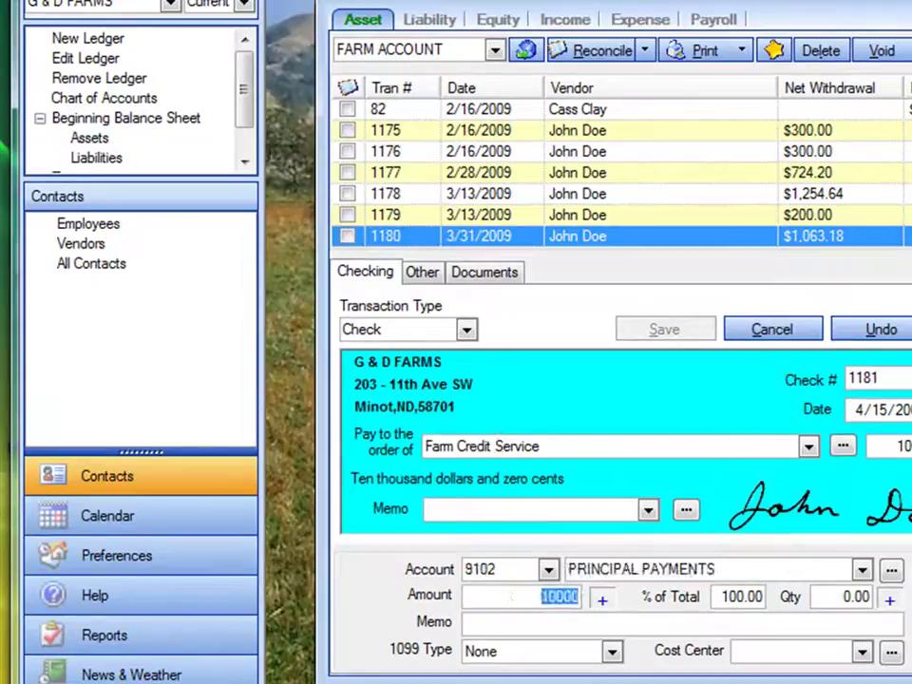
pyautogui.write('8,')
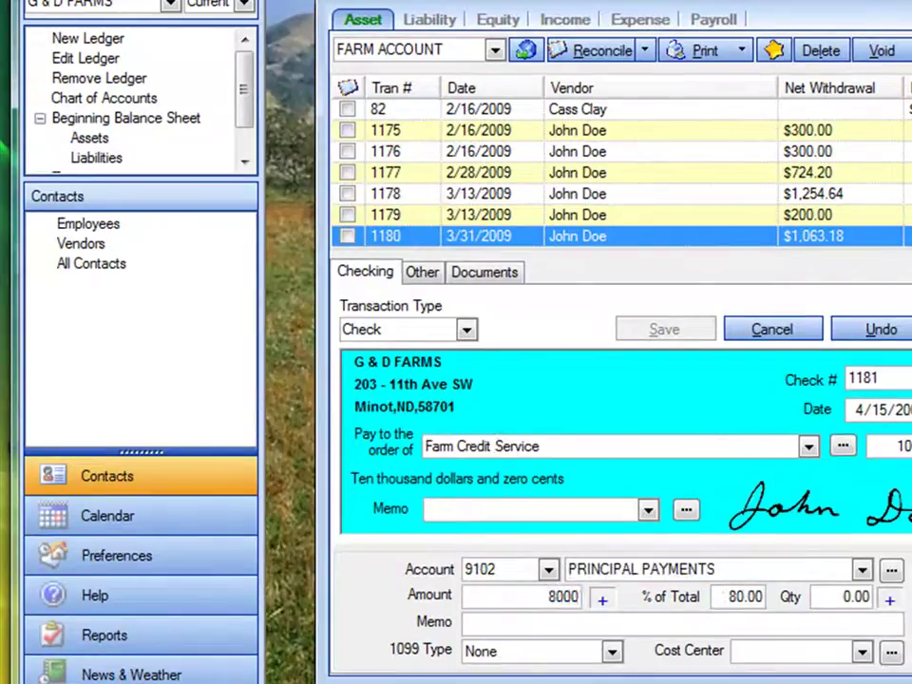
pyautogui.write('000')
pyautogui.press('Tab')
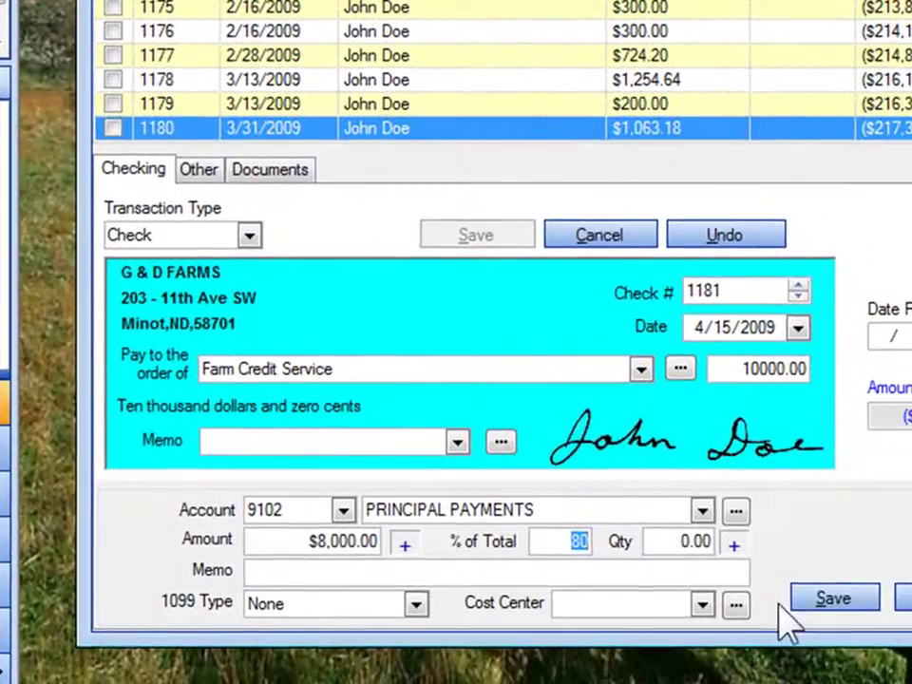
pyautogui.click(828, 604)
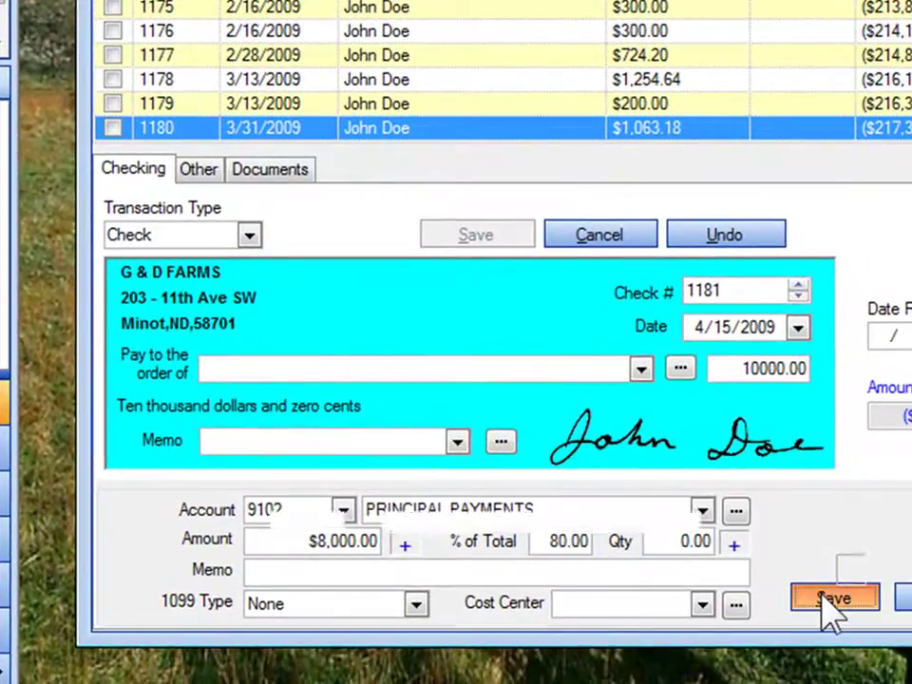
pyautogui.write('opERATING LOAN')
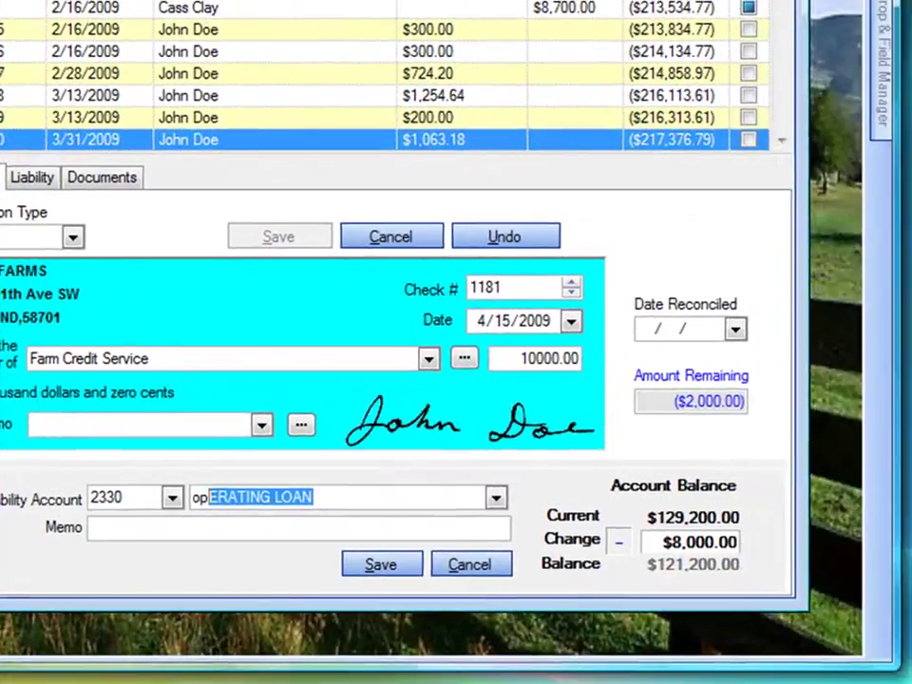
pyautogui.press('Tab')
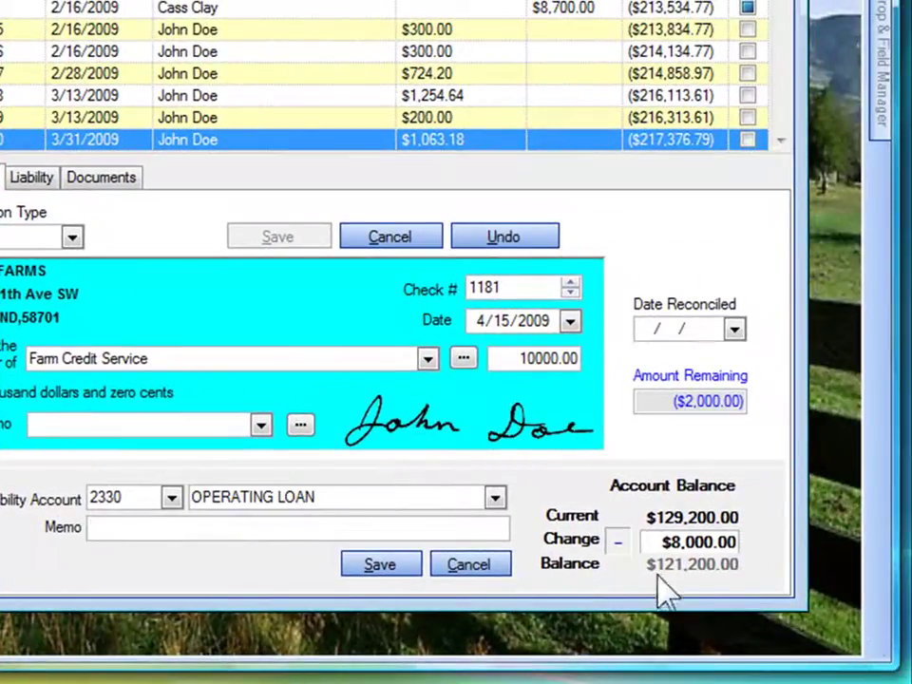
pyautogui.click(397, 567)
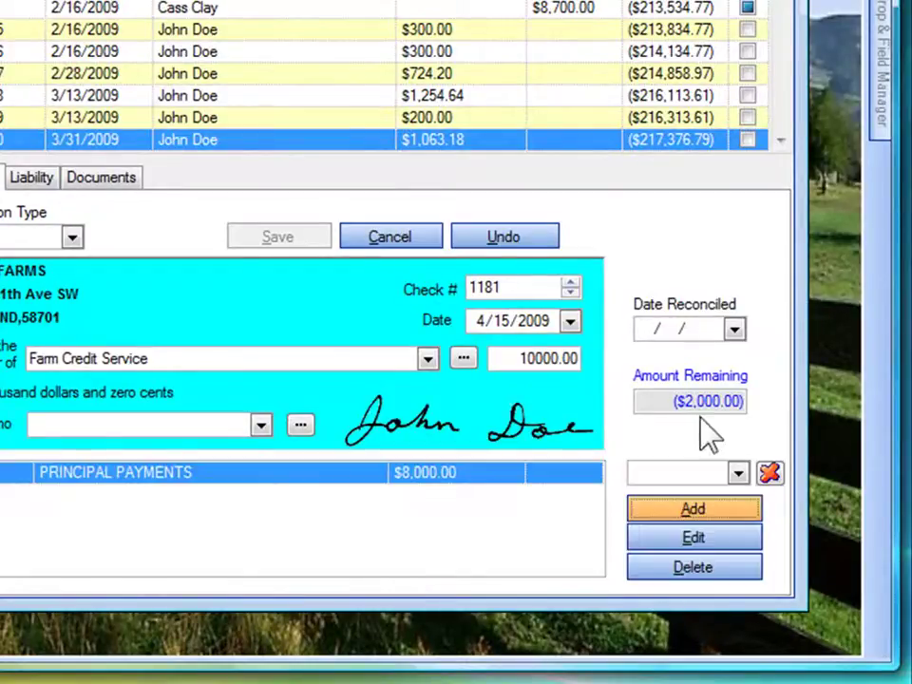
# - Add a second split line allocating the remaining $2,000.00 to INTEREST PAID and save the line
pyautogui.click(692, 510)
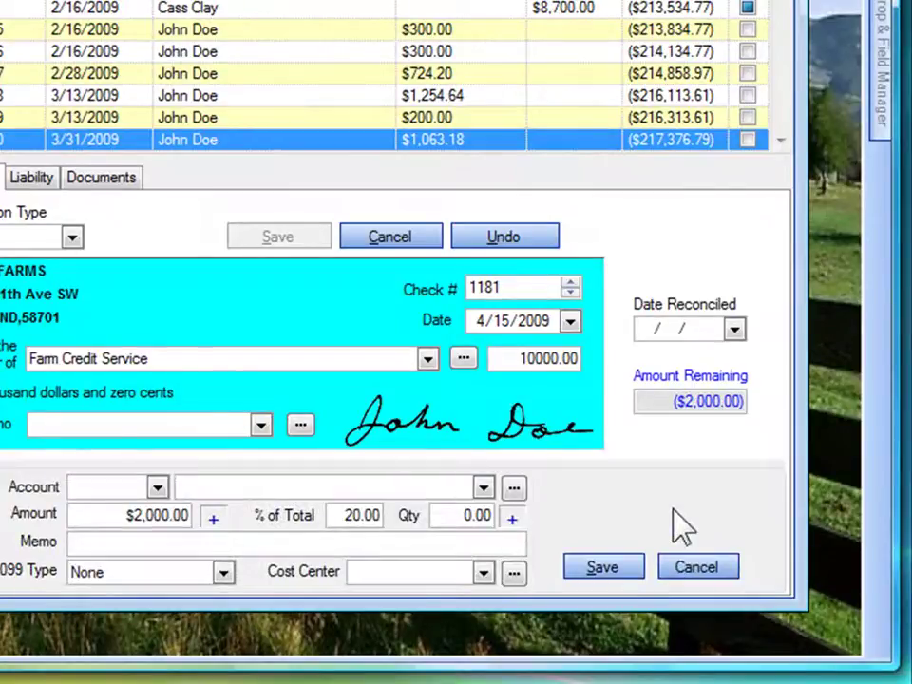
pyautogui.write('inTEREST PAID')
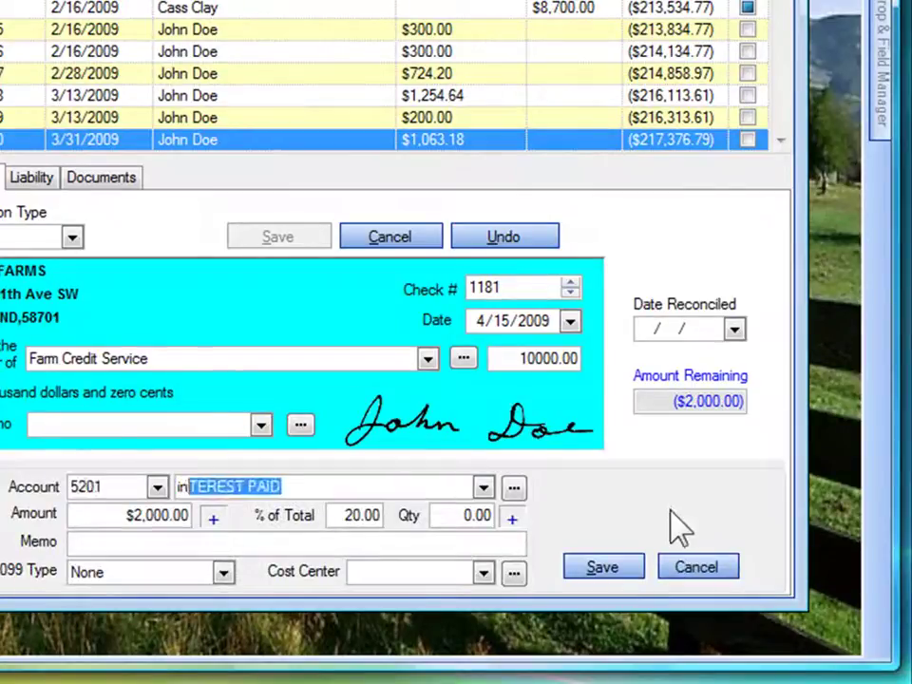
pyautogui.press('Tab')
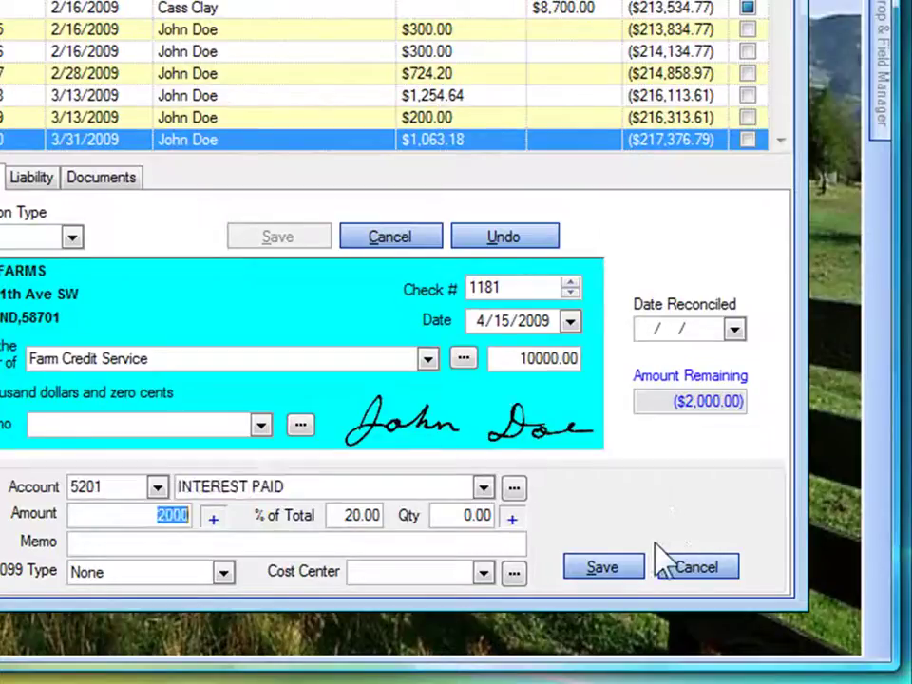
pyautogui.click(598, 570)
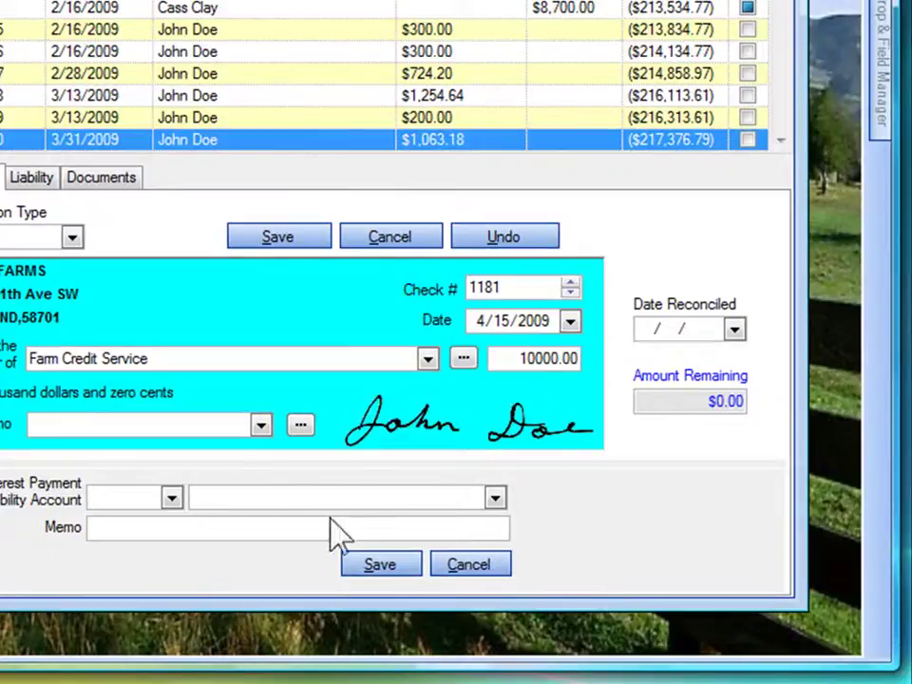
# - Apply the interest payment to the OPERATING LOAN liability account, save that entry, and save the Farm Credit Service check
pyautogui.write('opERATING LOAN')
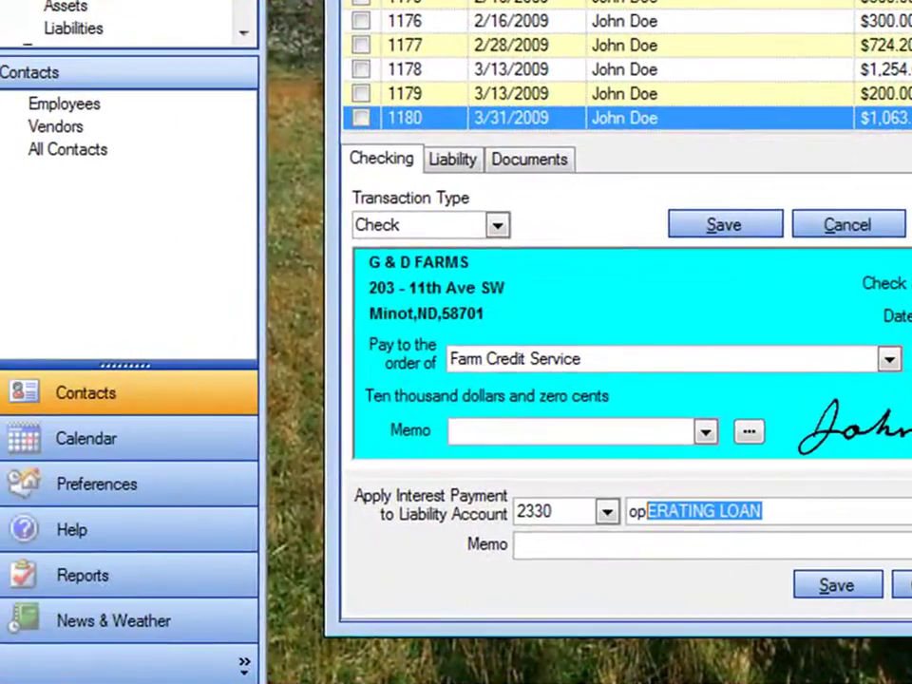
pyautogui.click(824, 585)
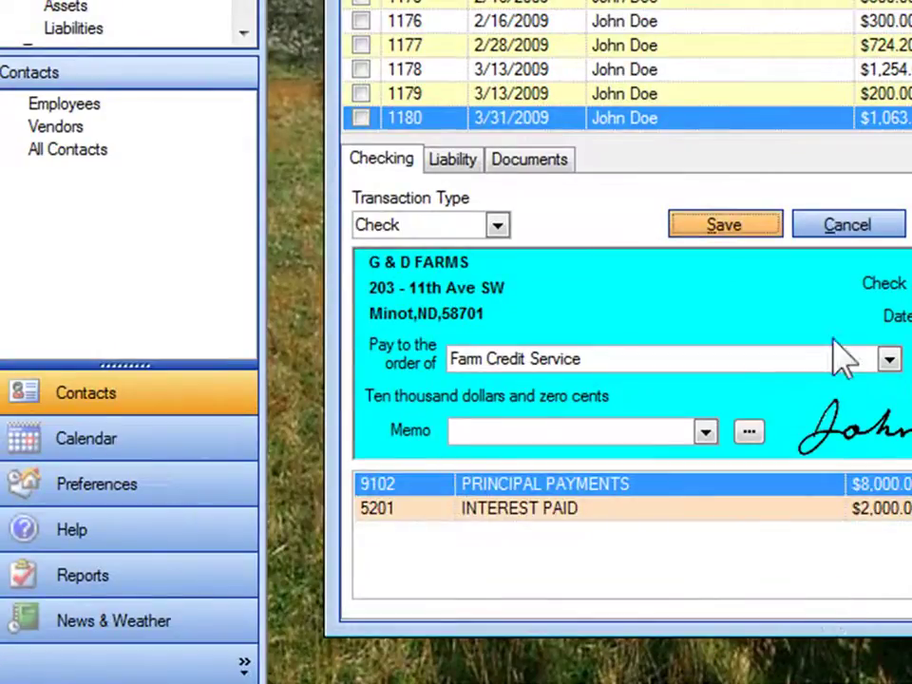
pyautogui.click(714, 235)
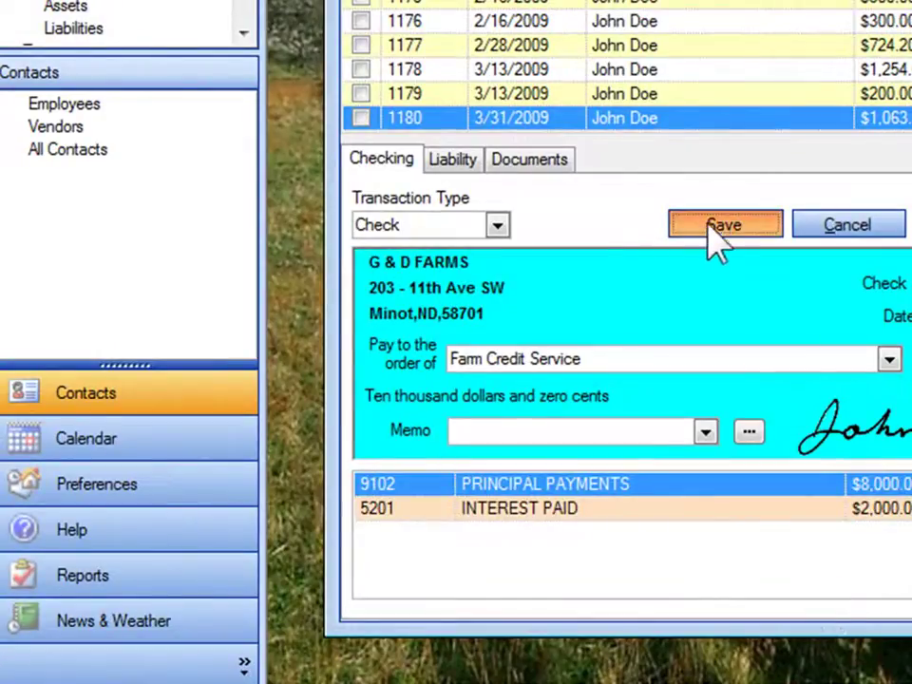
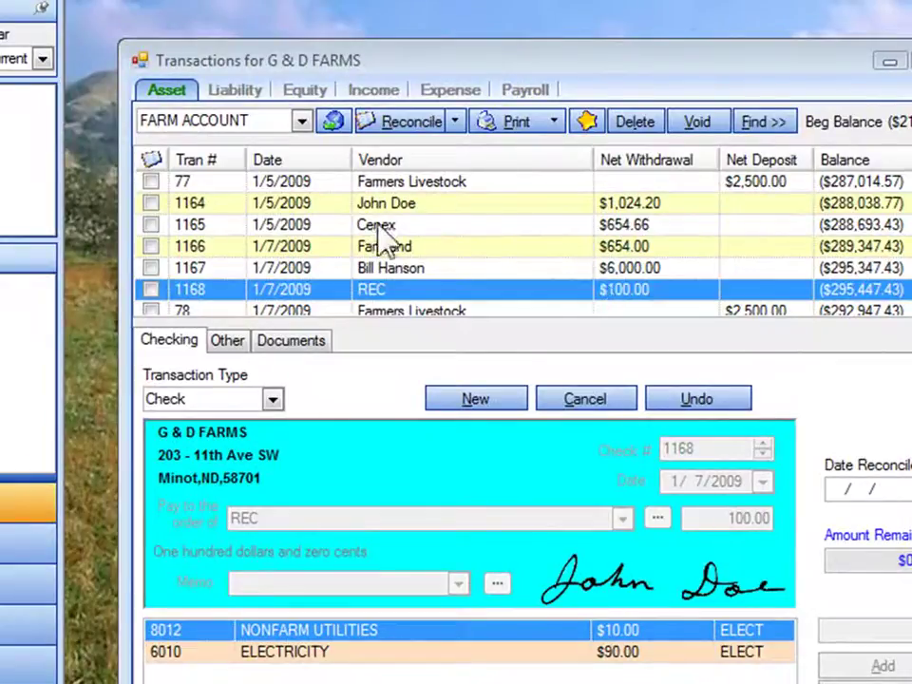
# - Reopen the 1/7/2009 Farmland check in the register and set its amount to 654.66
pyautogui.click(229, 246)
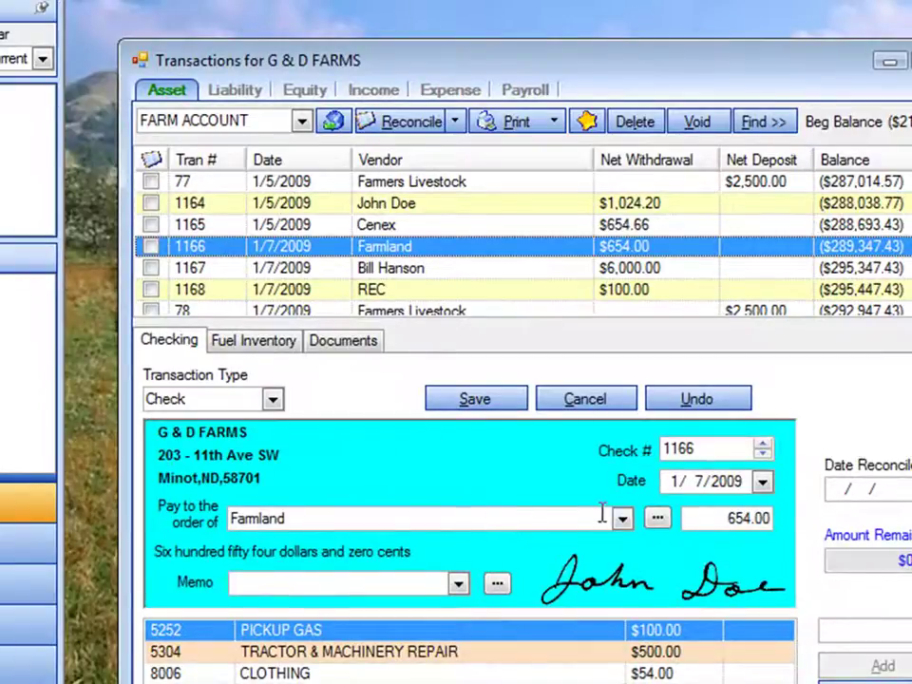
pyautogui.click(769, 518)
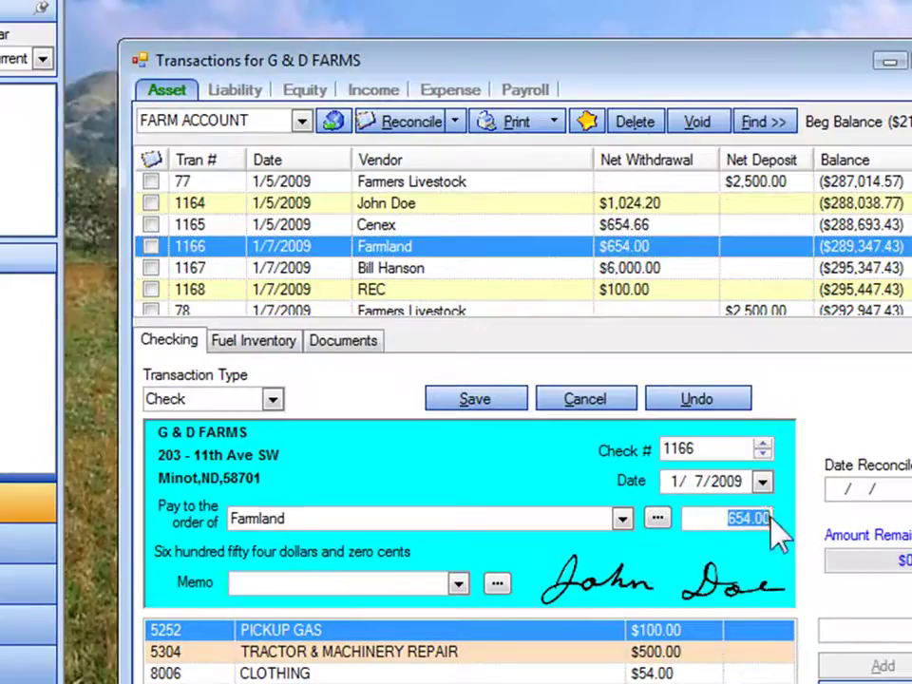
pyautogui.click(769, 518)
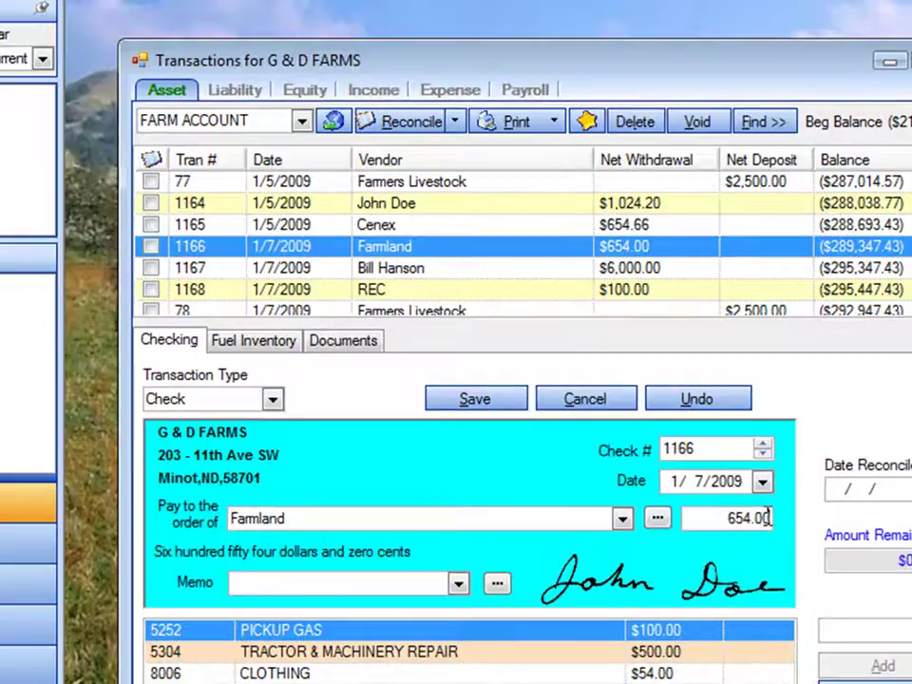
pyautogui.press('BackSpace')
pyautogui.press('BackSpace')
pyautogui.press('BackSpace')
pyautogui.write('.66')
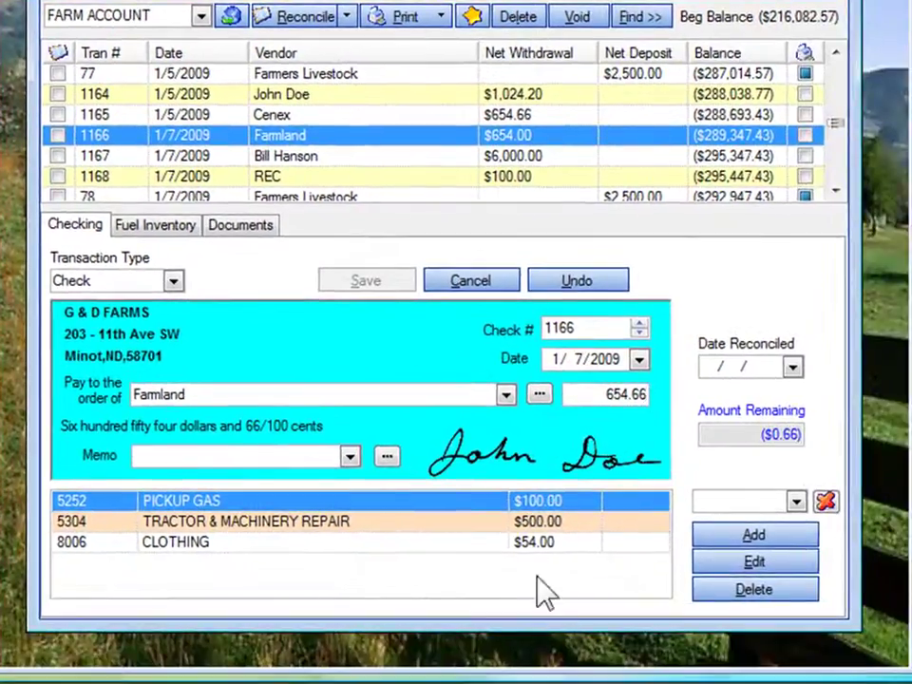
# - Set the CLOTHING split of the Farmland check to $54.66, then save the split line and the check
pyautogui.click(524, 546)
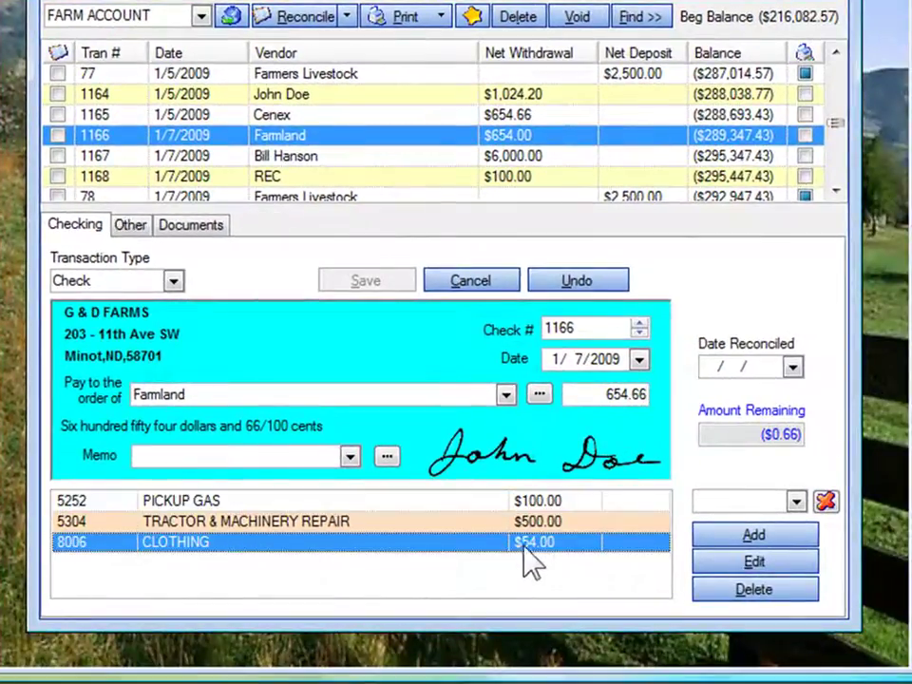
pyautogui.click(738, 564)
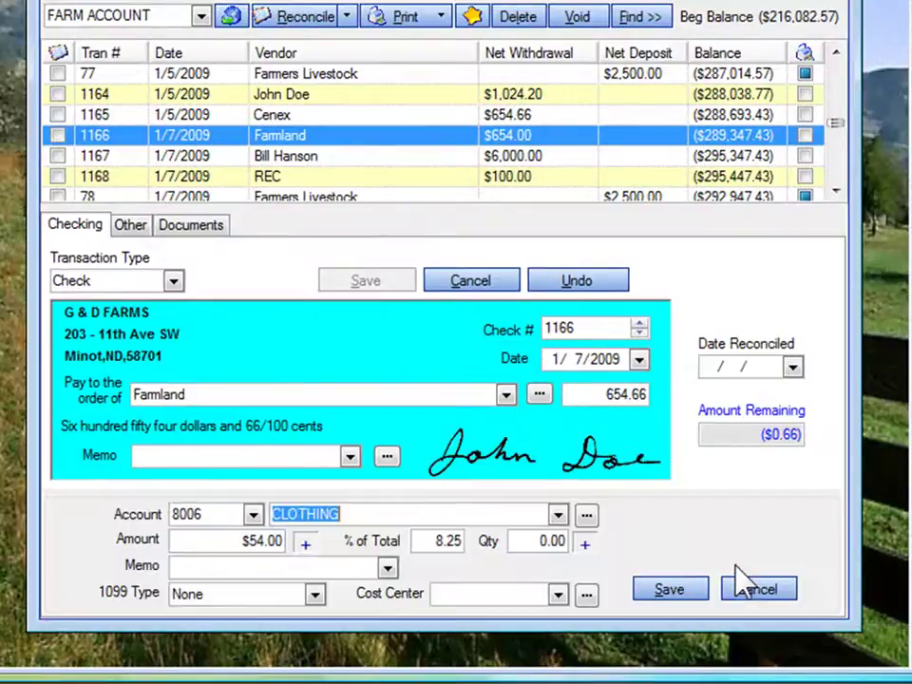
pyautogui.click(275, 540)
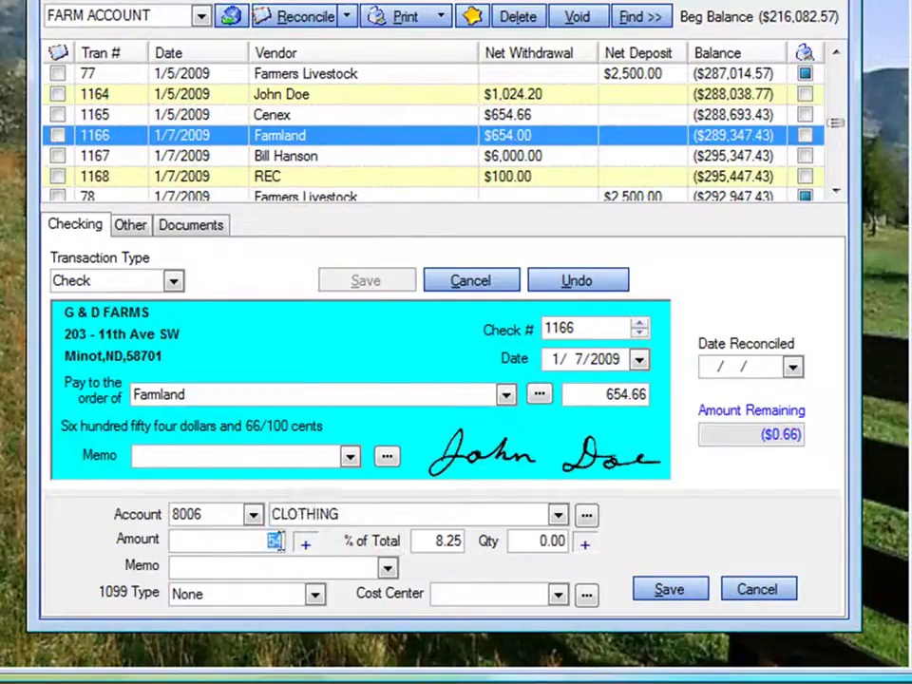
pyautogui.write('54.66')
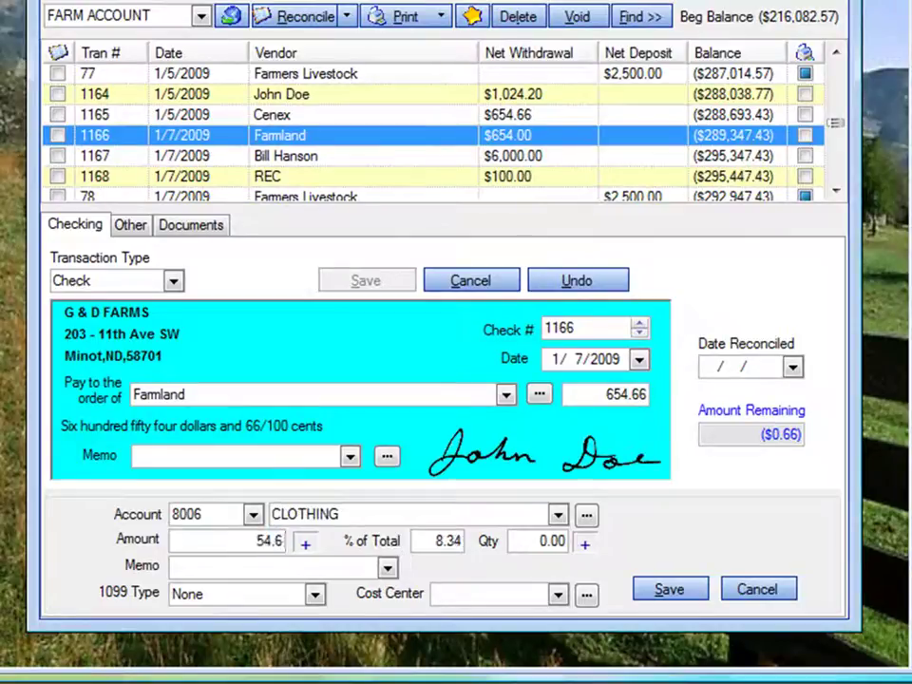
pyautogui.click(684, 595)
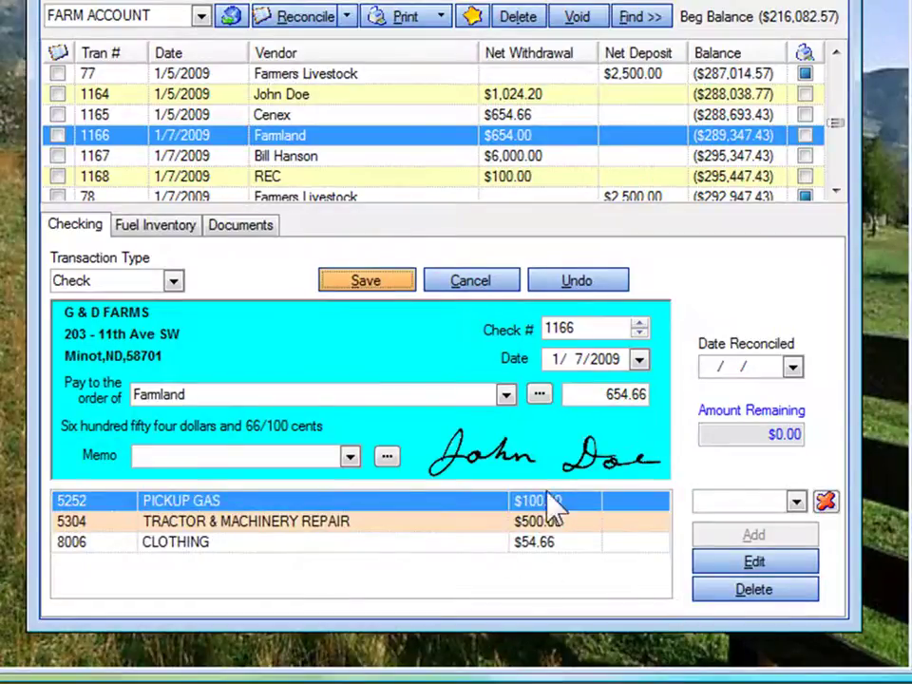
pyautogui.click(367, 285)
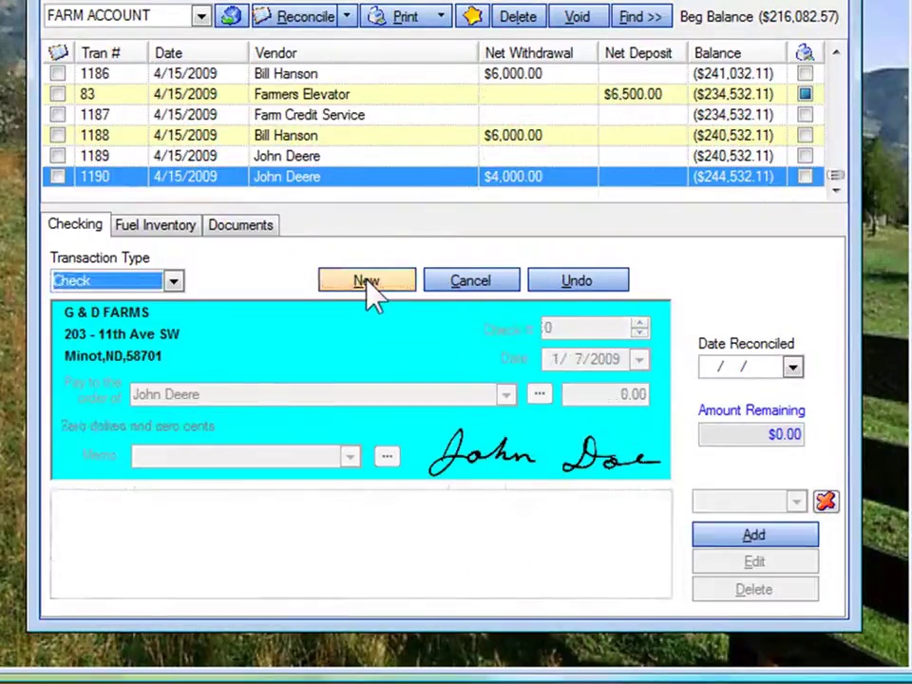
pyautogui.click(366, 285)
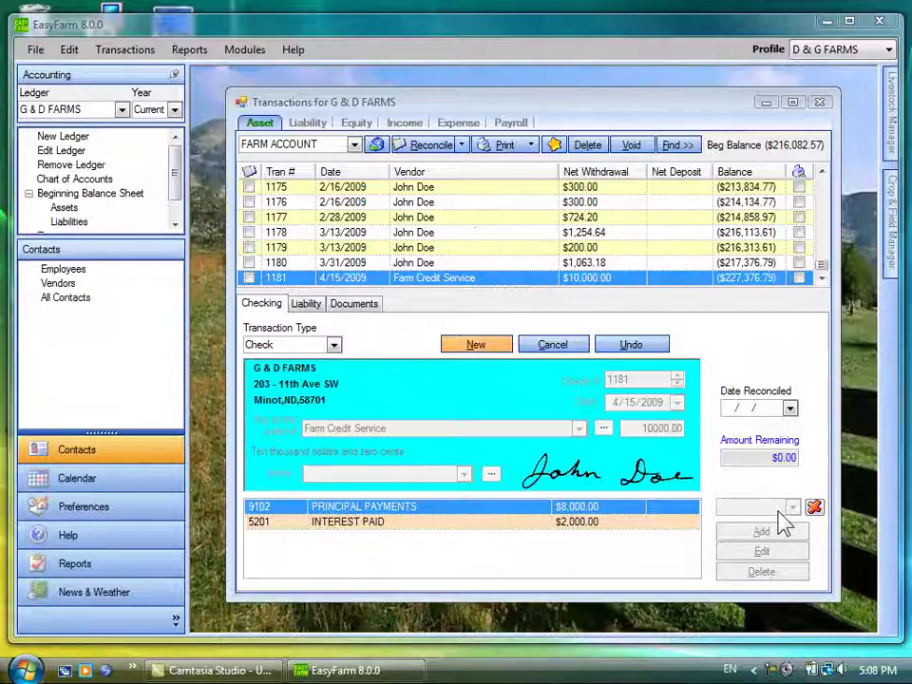
# - Generate a detailed Report by Account for all Expense accounts, covering 1/1/2009 to 12/31/2009 and sorted by date
pyautogui.click(190, 50)
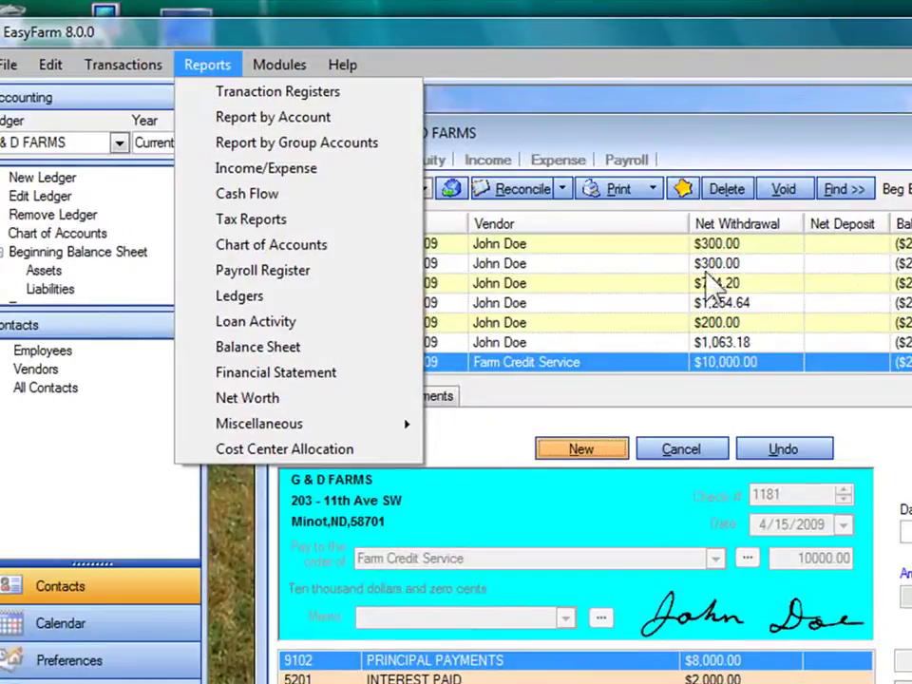
pyautogui.click(249, 122)
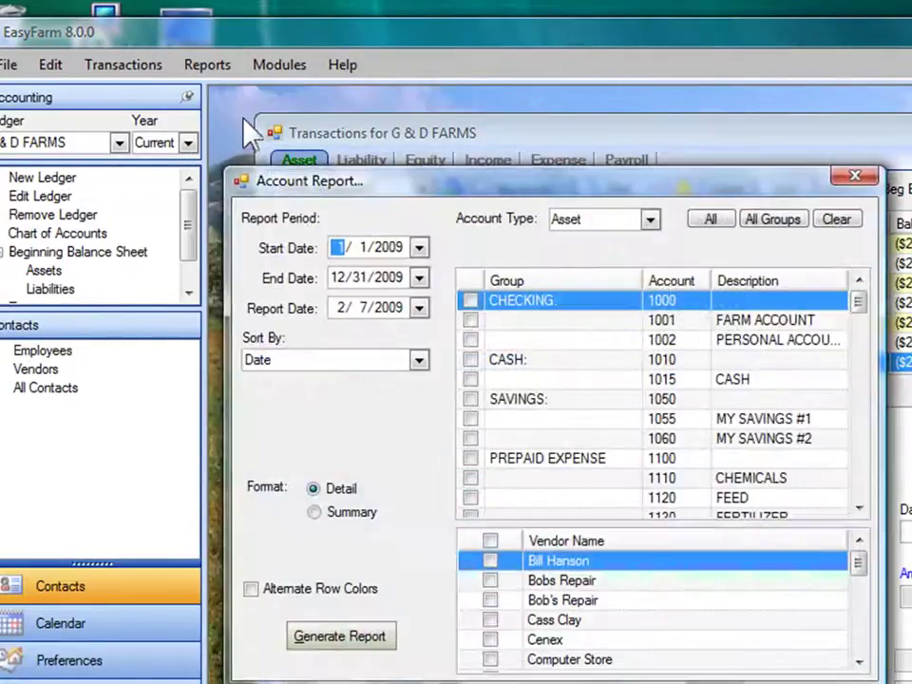
pyautogui.click(650, 222)
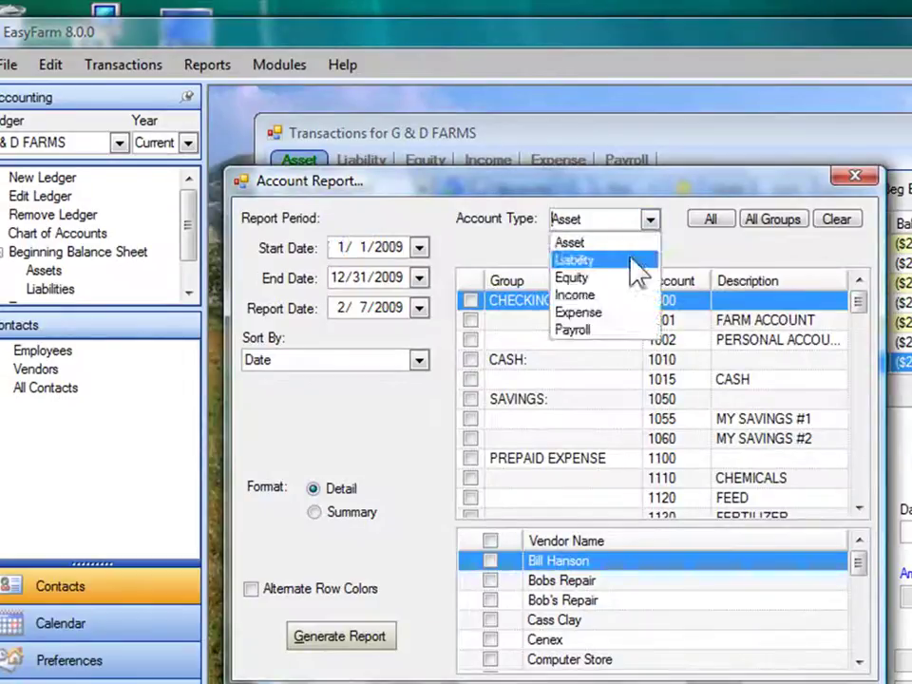
pyautogui.click(578, 314)
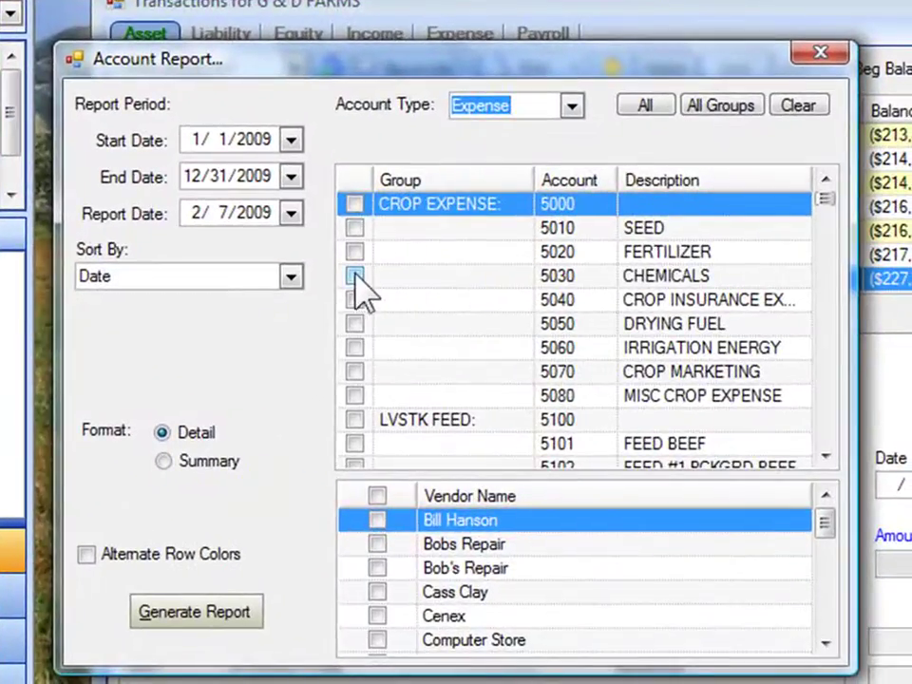
pyautogui.click(354, 275)
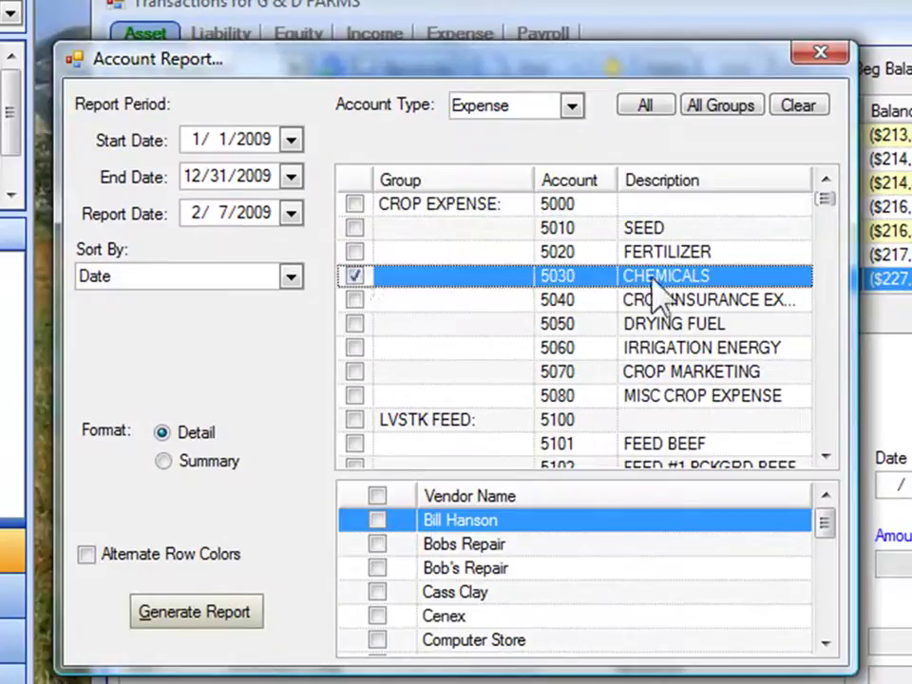
pyautogui.click(642, 105)
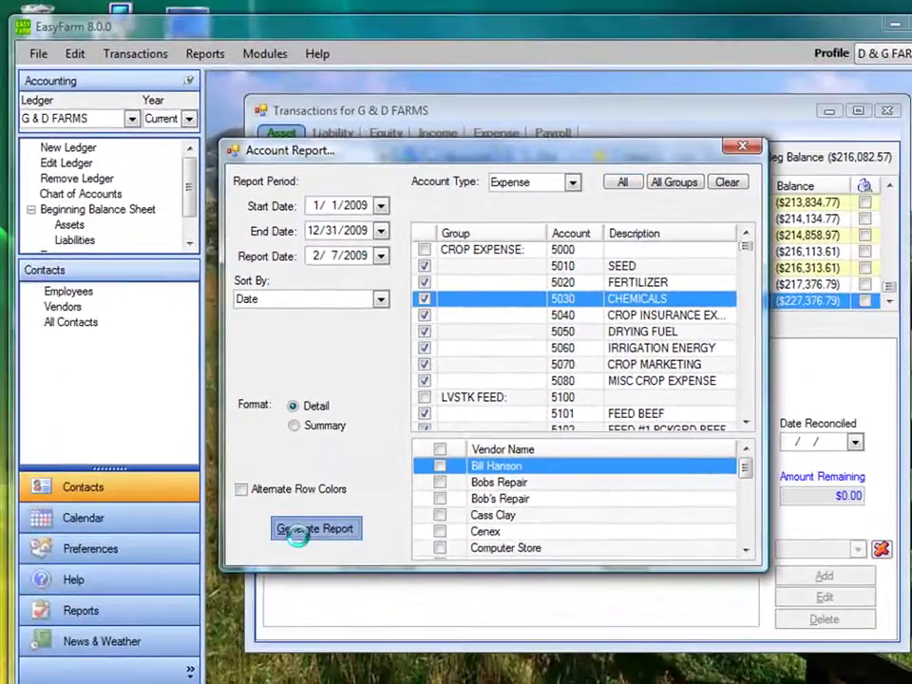
pyautogui.click(305, 532)
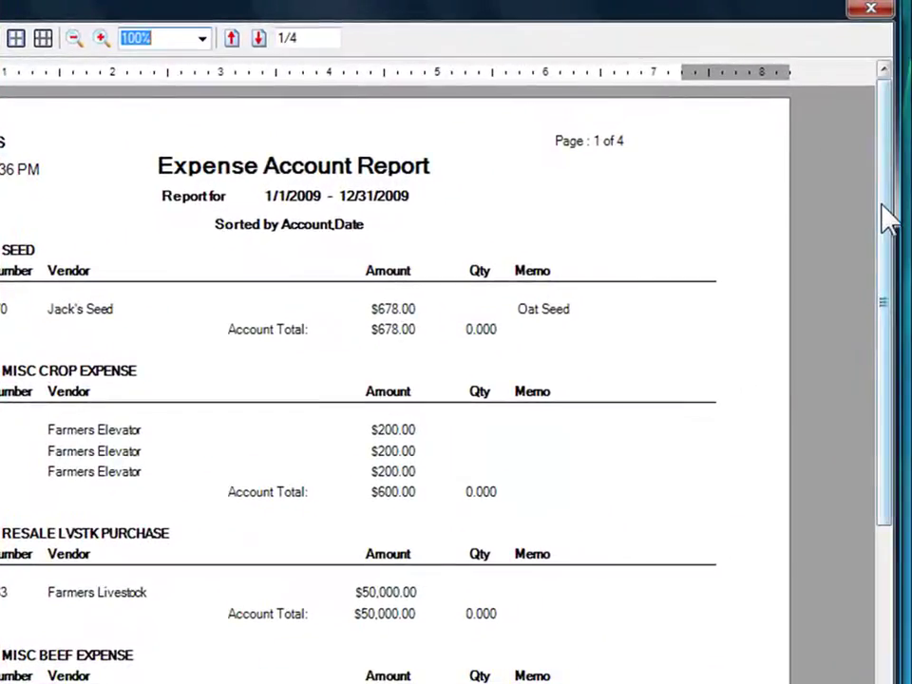
# - Examine the Expense Account Report's entries and account totals at several magnifications, then close the report and its setup dialog
pyautogui.scroll(-1, 902, 232)
pyautogui.moveTo(904, 270); pyautogui.dragTo(905, 169)
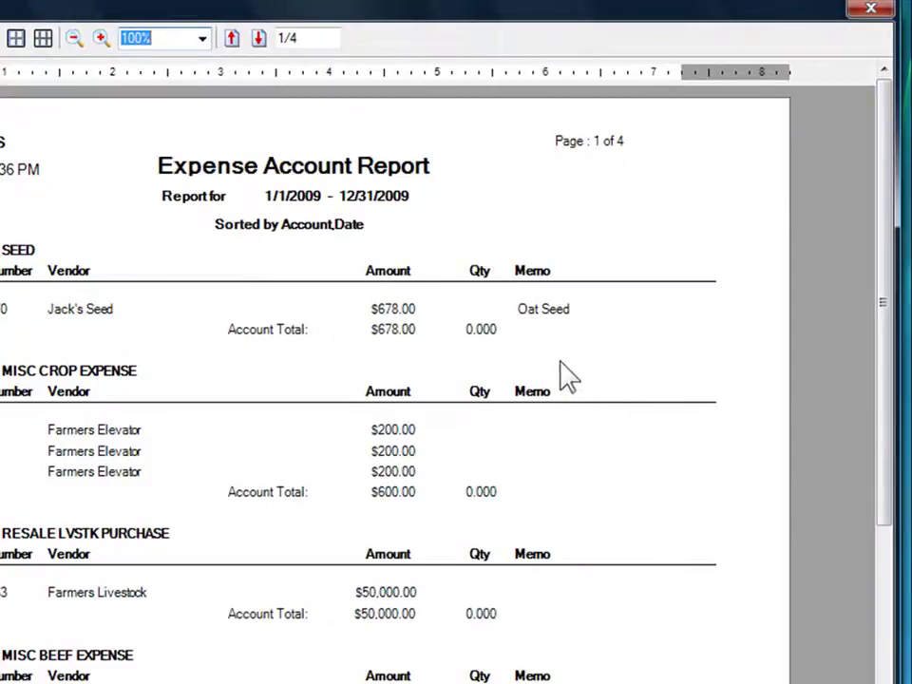
pyautogui.click(73, 39)
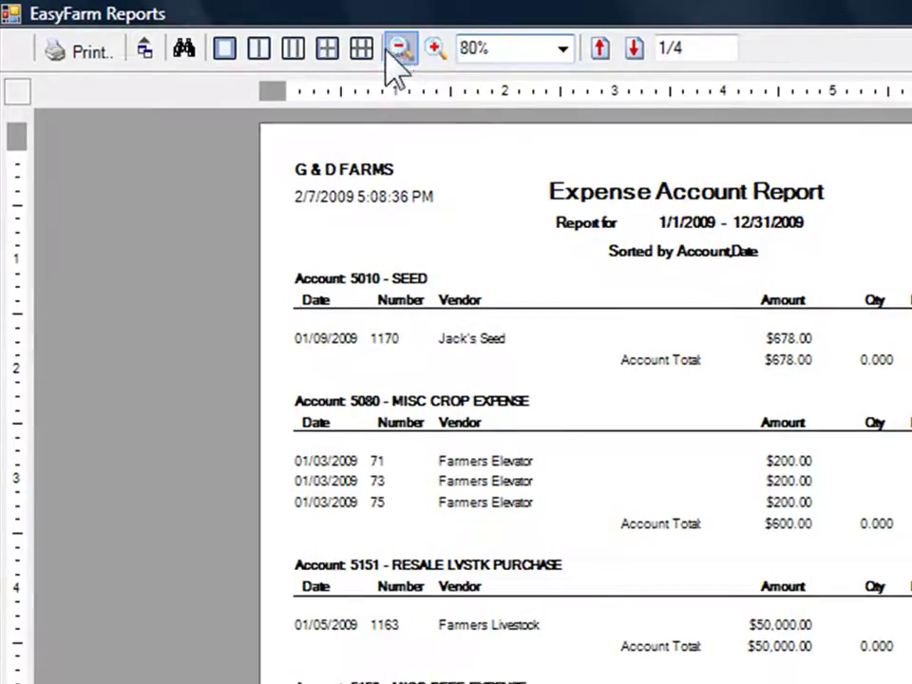
pyautogui.click(435, 49)
pyautogui.click(435, 50)
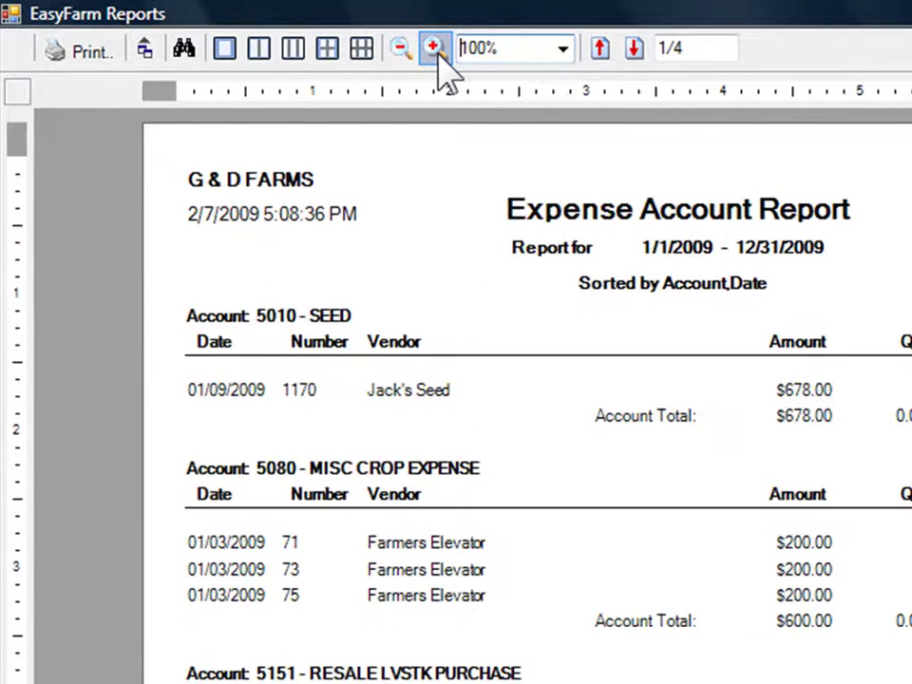
pyautogui.click(435, 50)
pyautogui.click(435, 50)
pyautogui.click(435, 50)
pyautogui.click(400, 49)
pyautogui.click(400, 50)
pyautogui.click(400, 50)
pyautogui.click(400, 50)
pyautogui.click(400, 49)
pyautogui.click(400, 50)
pyautogui.click(400, 49)
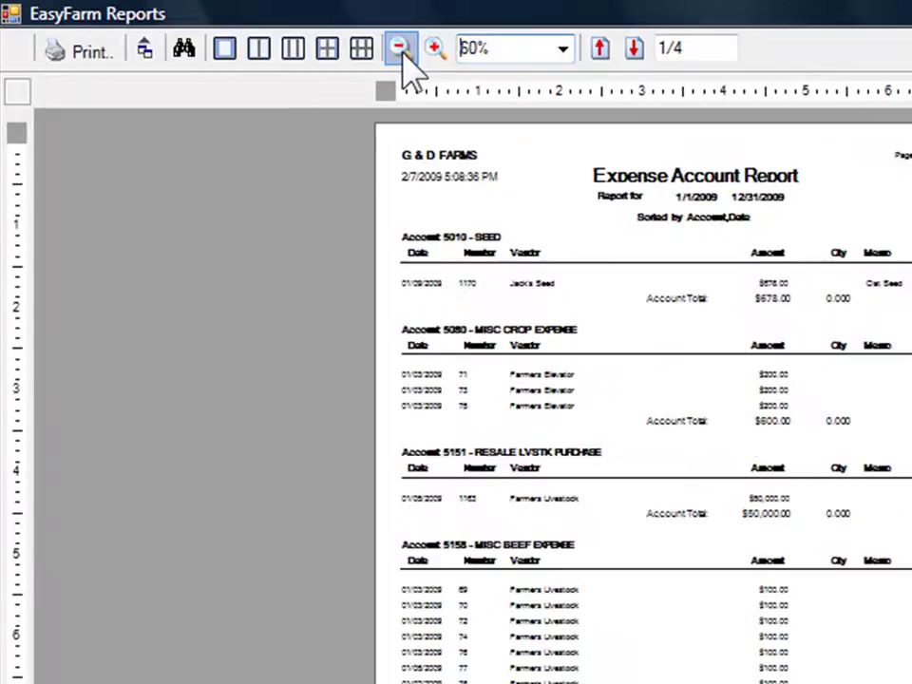
pyautogui.click(433, 51)
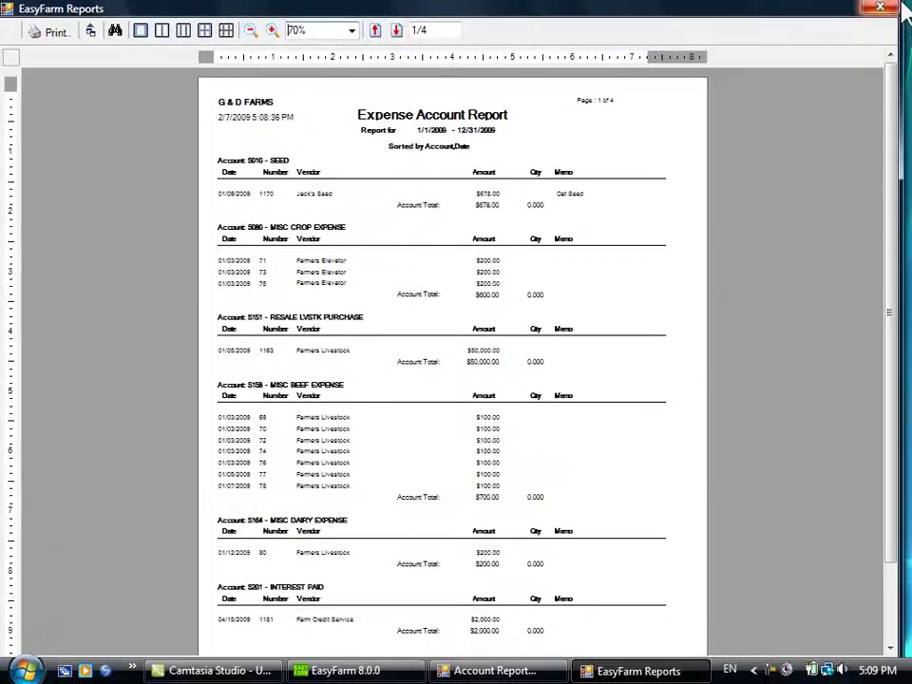
pyautogui.click(889, 10)
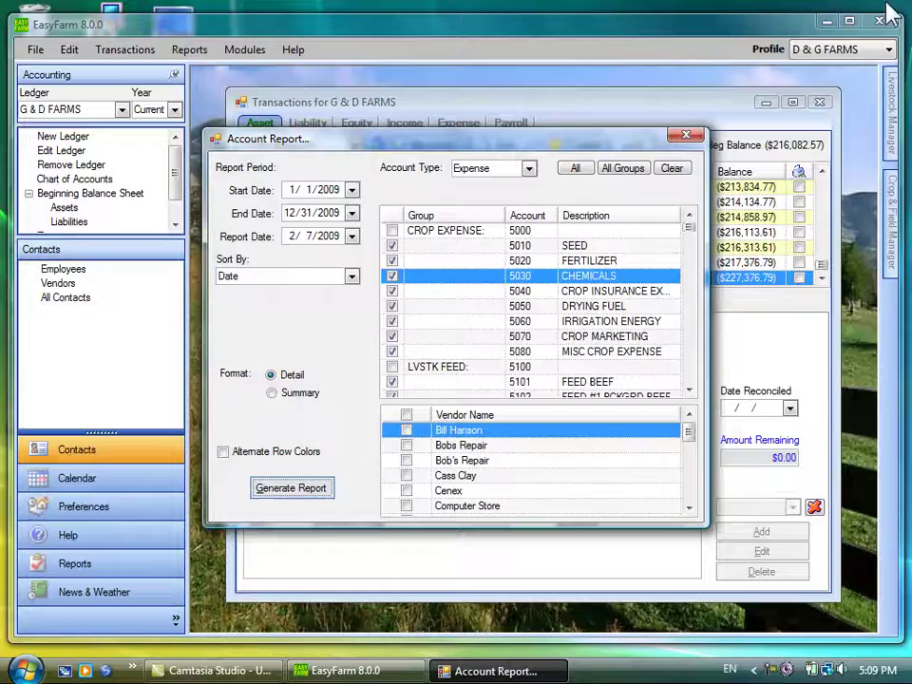
pyautogui.click(685, 135)
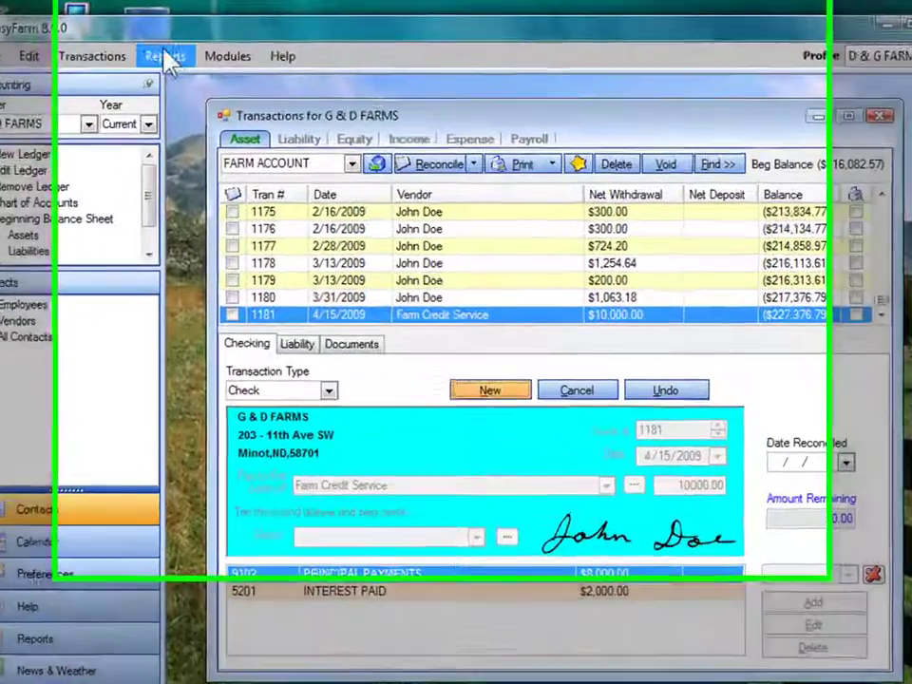
# - Generate a Farm-type Income/Expense report as a Statement for the FARM ACCOUNT and PERSONAL ACCOUNT, covering 1/1/2009 to 12/31/2009
pyautogui.click(166, 57)
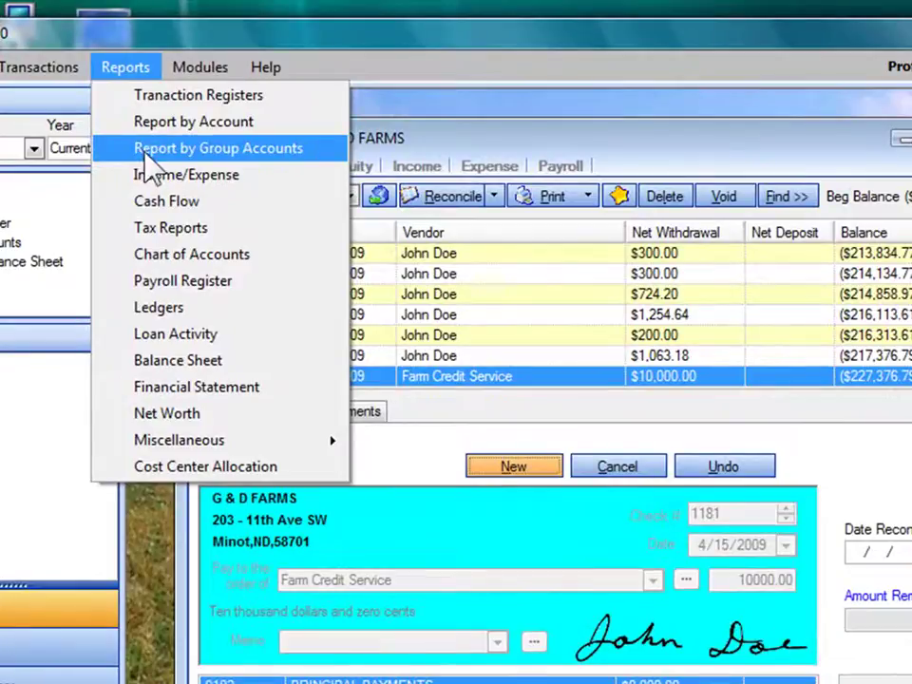
pyautogui.click(144, 180)
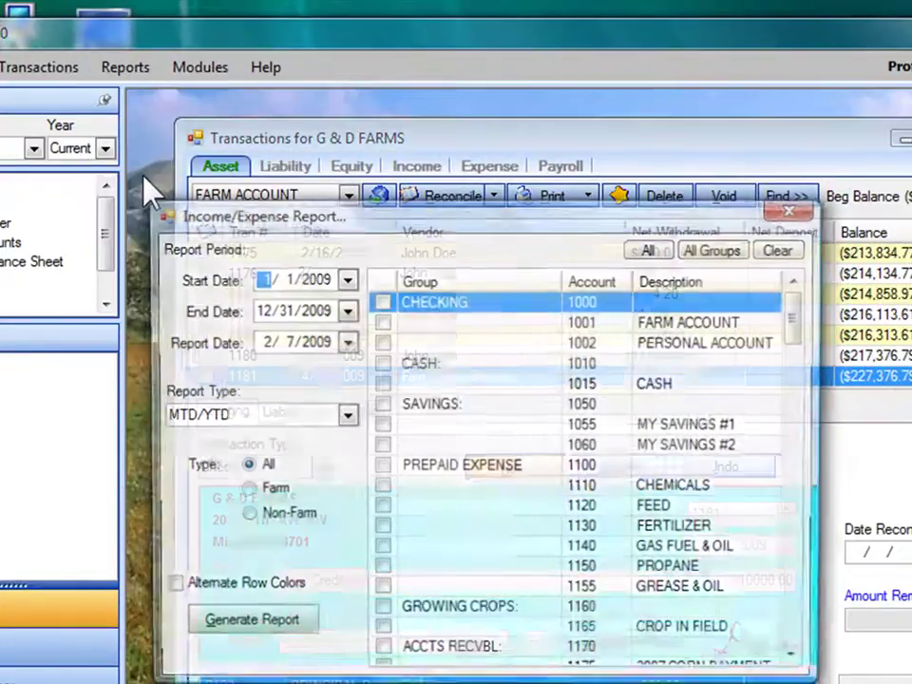
pyautogui.click(381, 323)
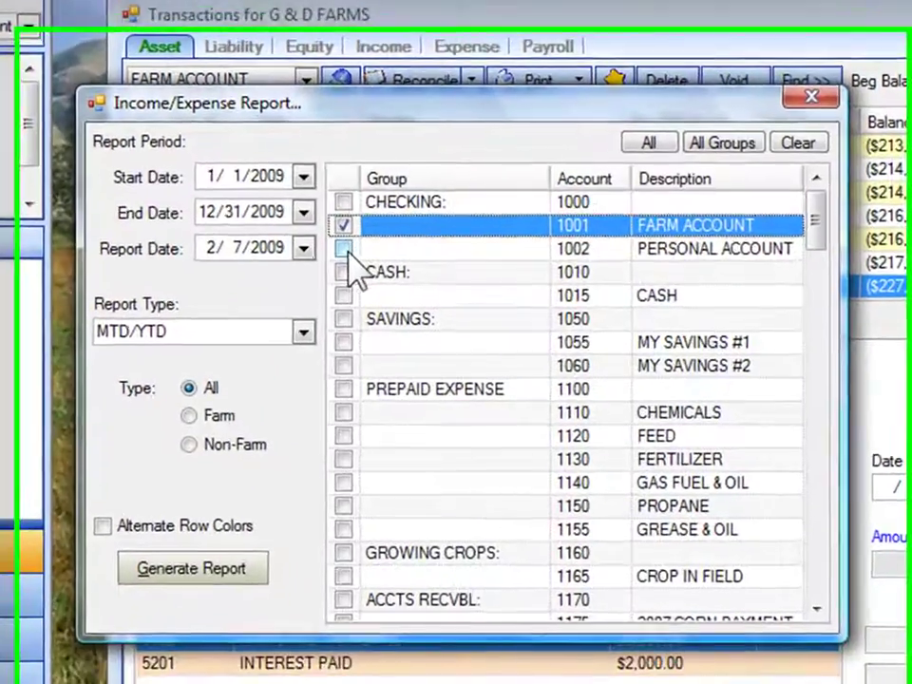
pyautogui.click(382, 345)
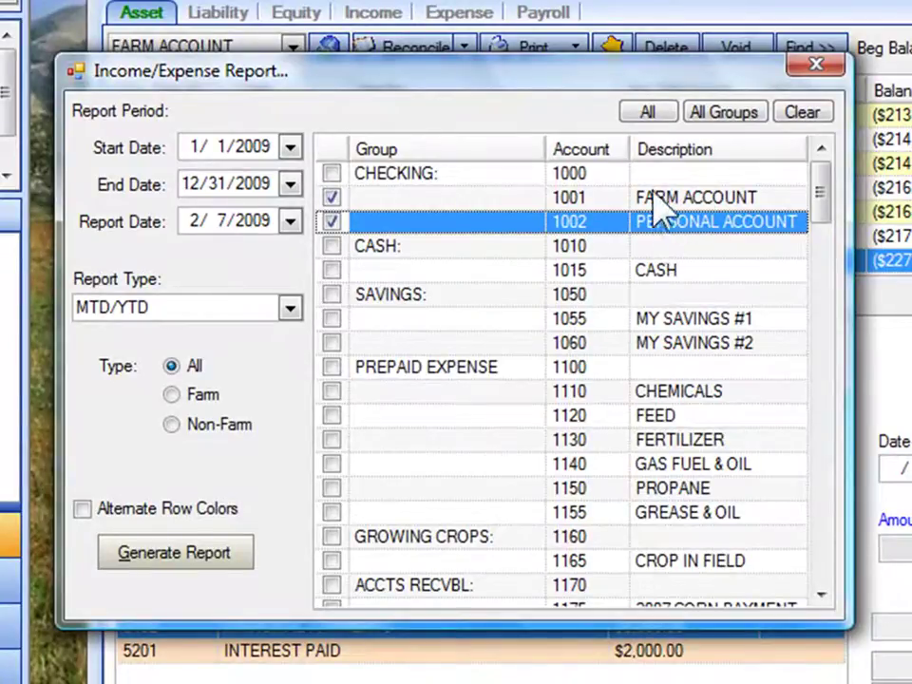
pyautogui.click(172, 396)
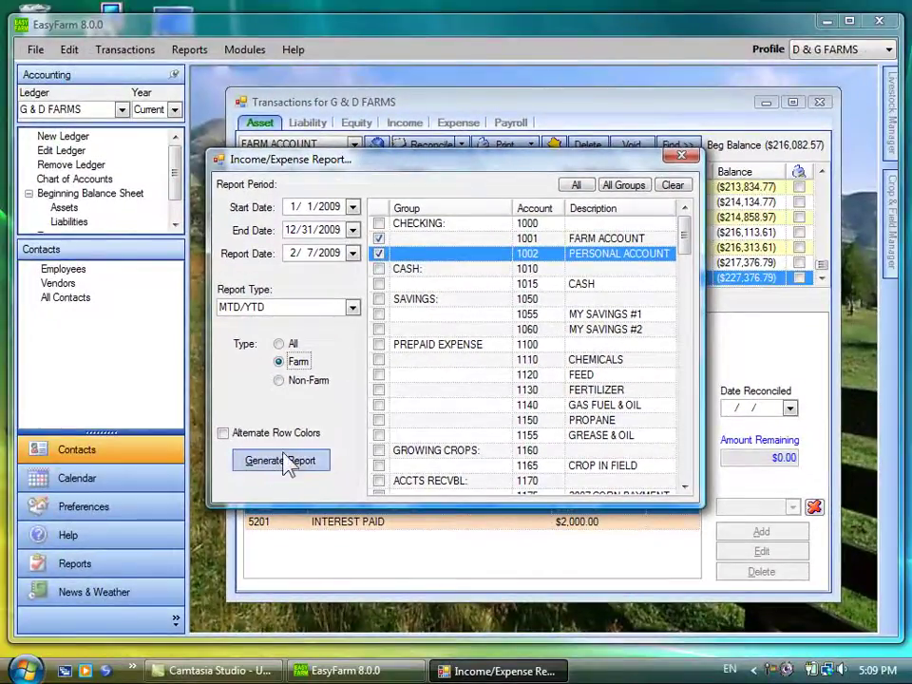
pyautogui.click(352, 306)
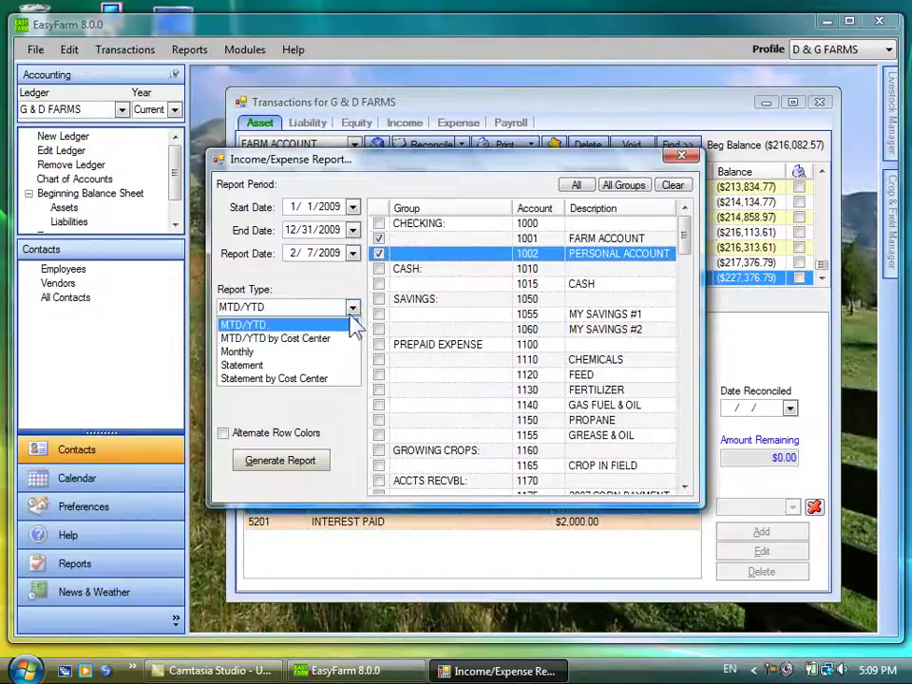
pyautogui.click(249, 365)
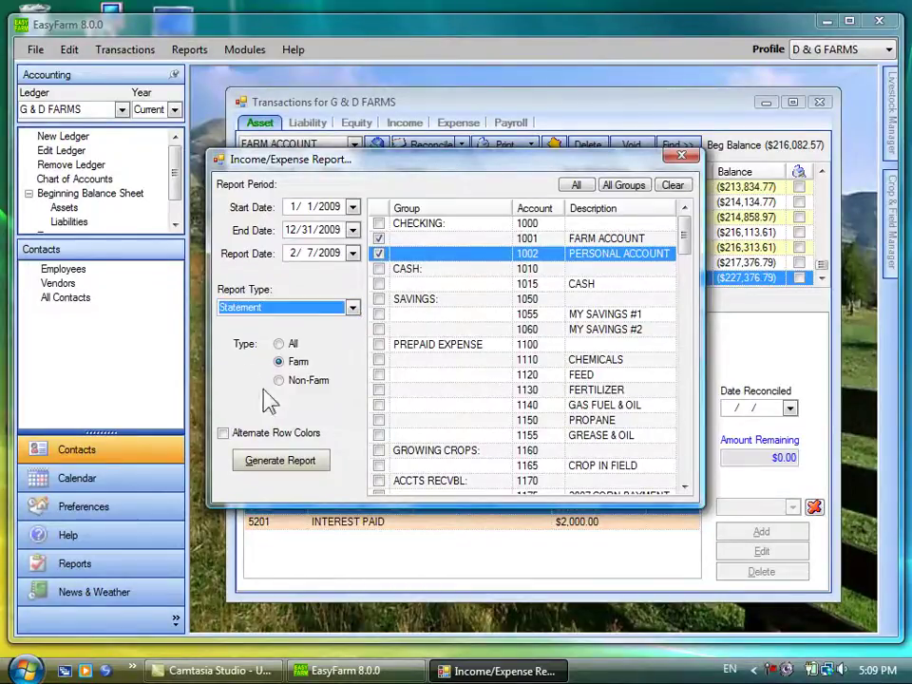
pyautogui.click(276, 466)
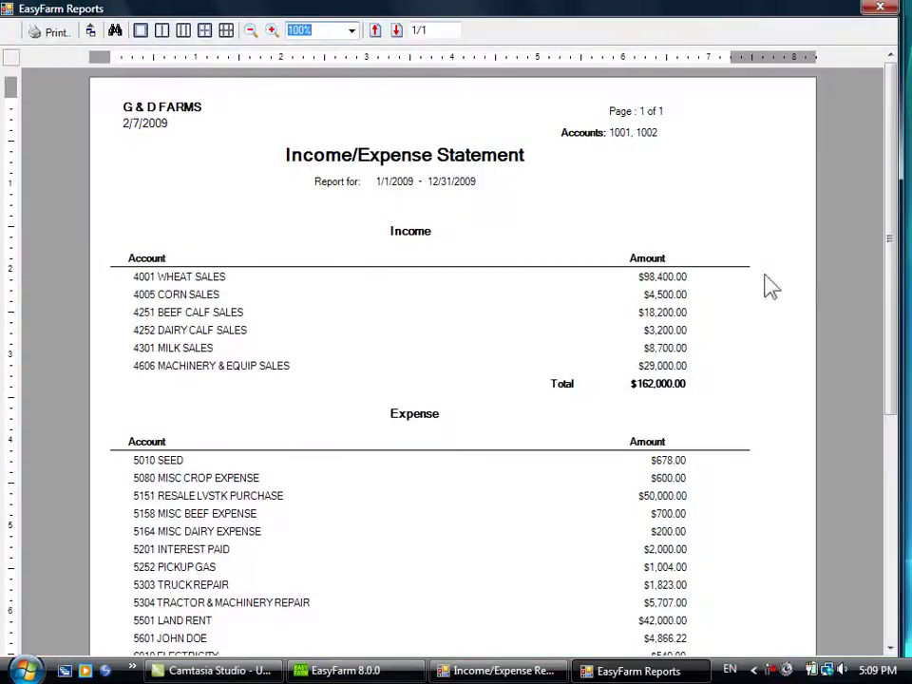
# - Examine the Income/Expense Statement's income and expense accounts down to the net income, then close the report
pyautogui.moveTo(893, 273); pyautogui.dragTo(905, 406)
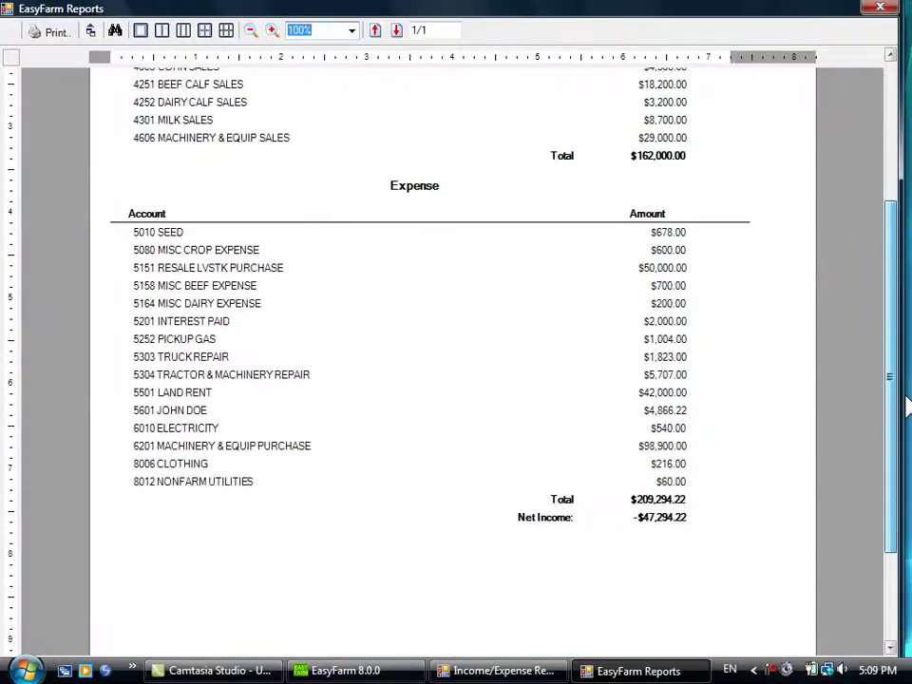
pyautogui.scroll(3, 736, 242)
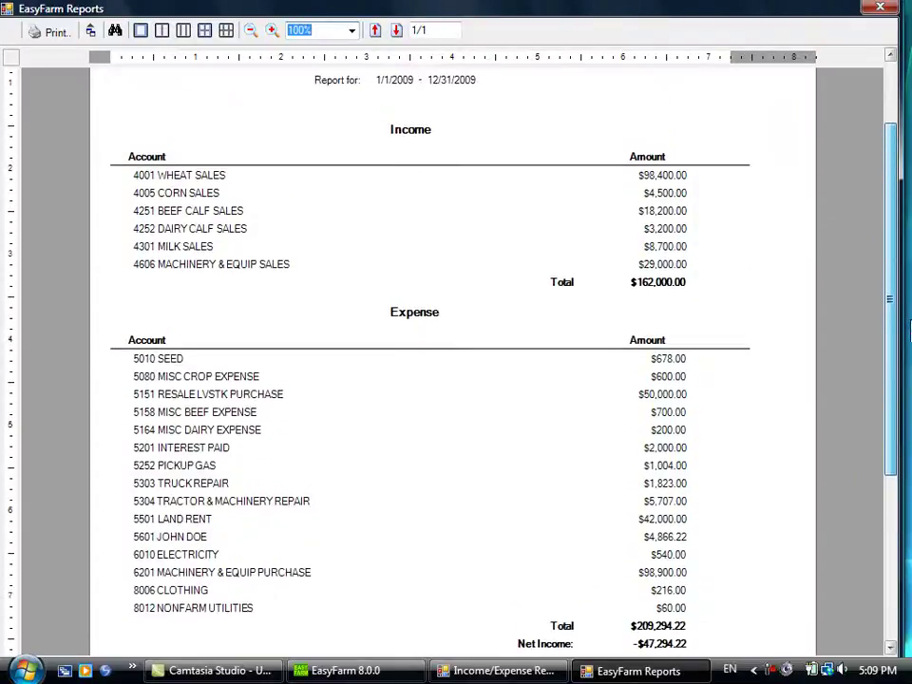
pyautogui.click(881, 8)
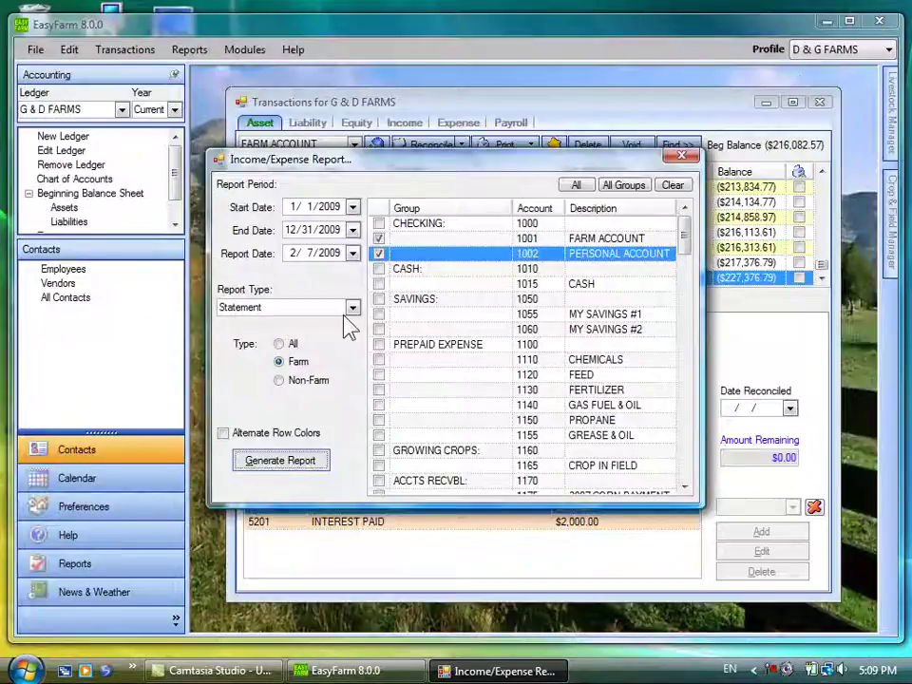
# - Generate the Income/Expense report as Monthly for the same accounts, view it at 90%, then close the report and its setup dialog
pyautogui.click(352, 307)
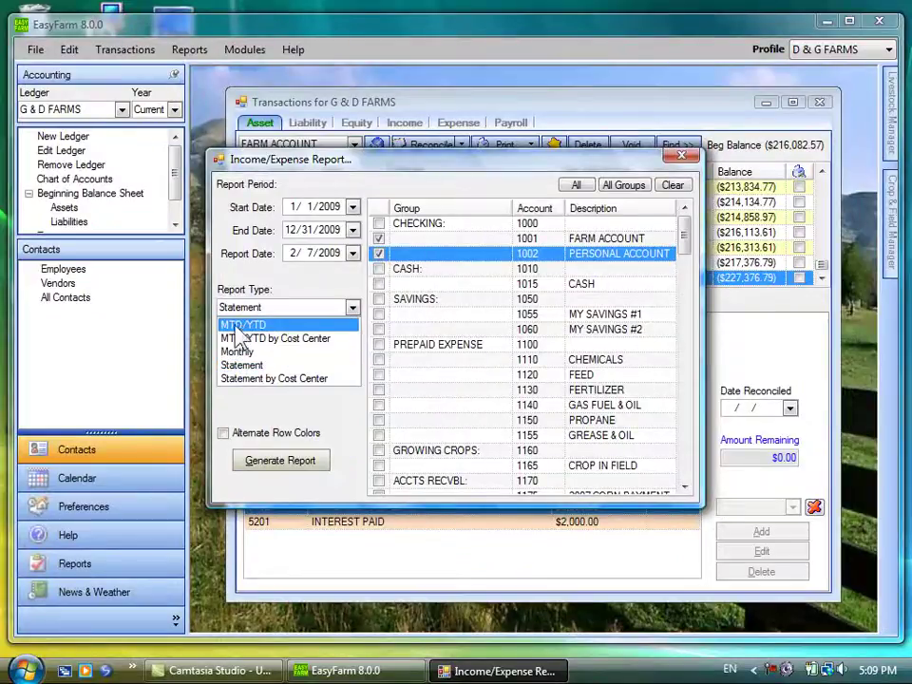
pyautogui.click(248, 353)
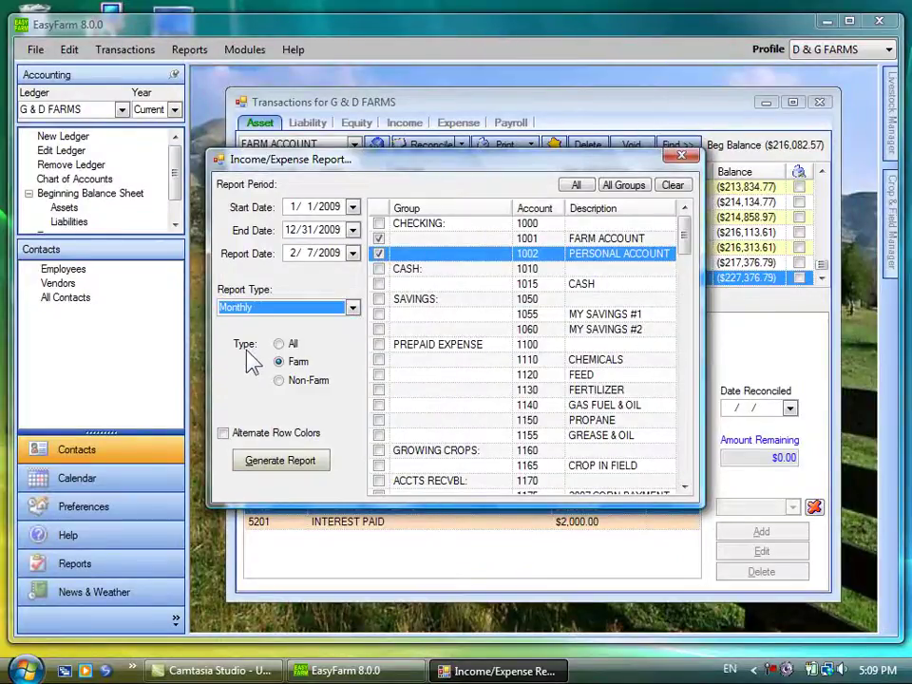
pyautogui.click(269, 464)
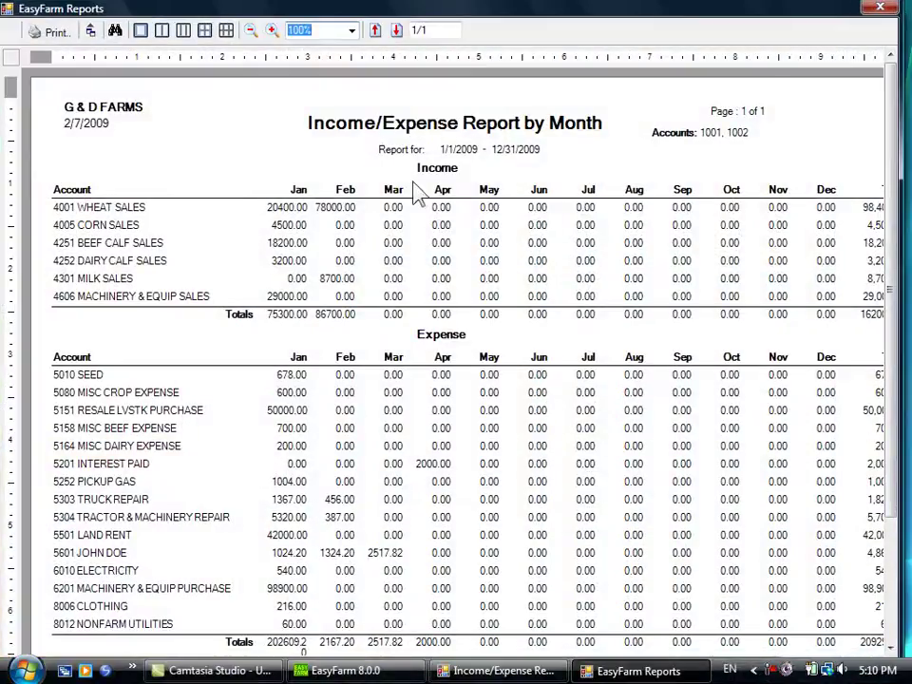
pyautogui.click(251, 31)
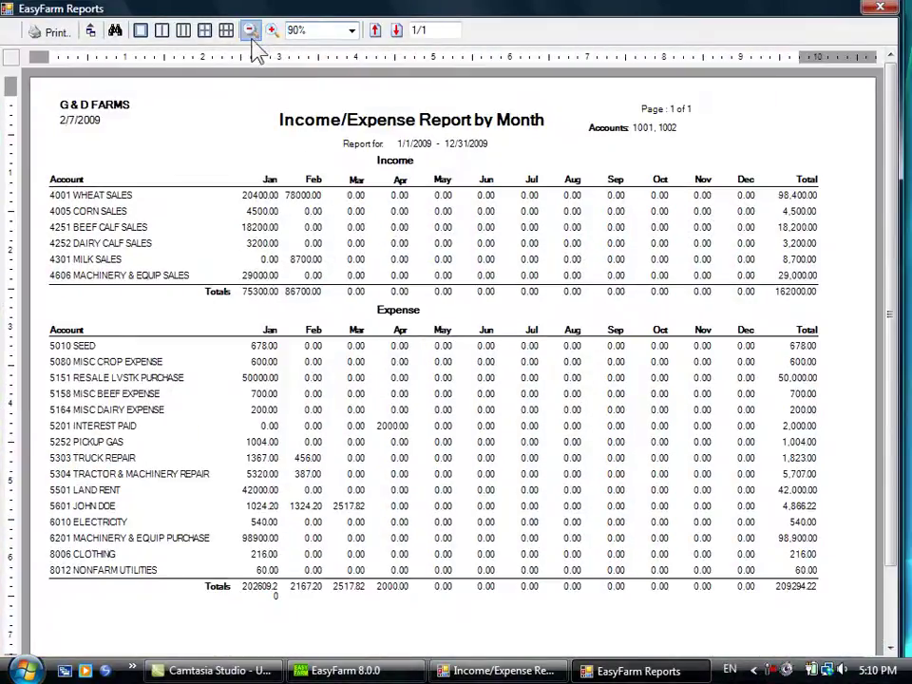
pyautogui.click(879, 8)
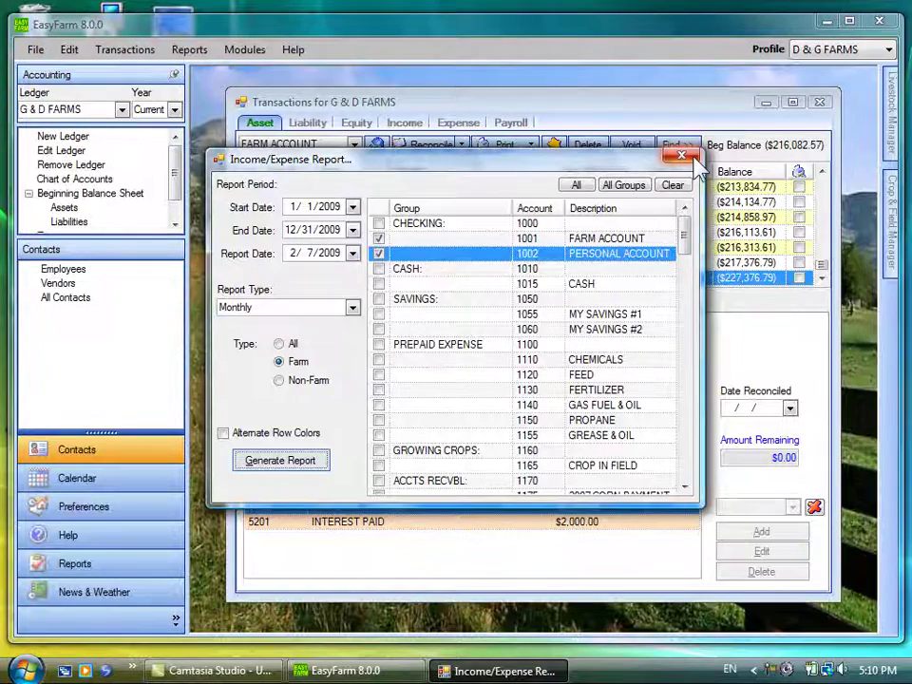
pyautogui.click(680, 156)
# - Set up a Schedule F tax report for the FARM ACCOUNT and PERSONAL ACCOUNT, covering 1/1/2009 to 12/31/2009
pyautogui.click(190, 51)
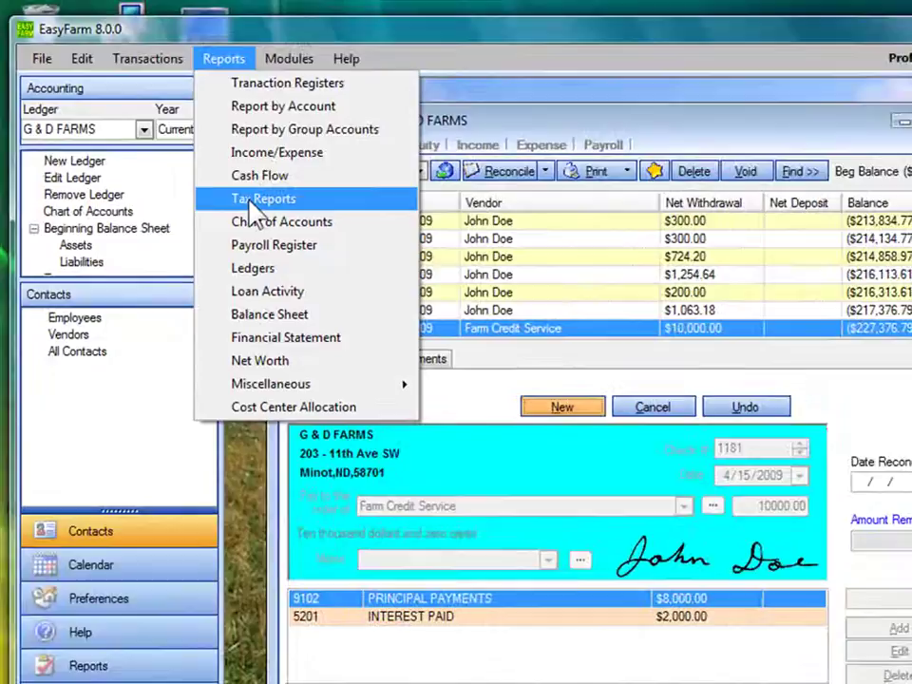
pyautogui.click(326, 250)
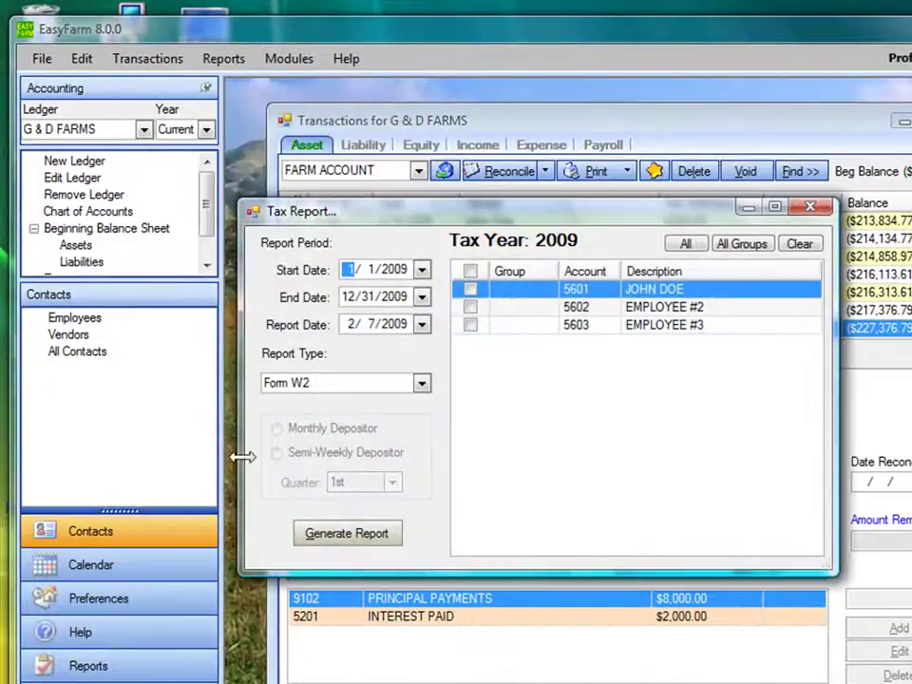
pyautogui.click(421, 385)
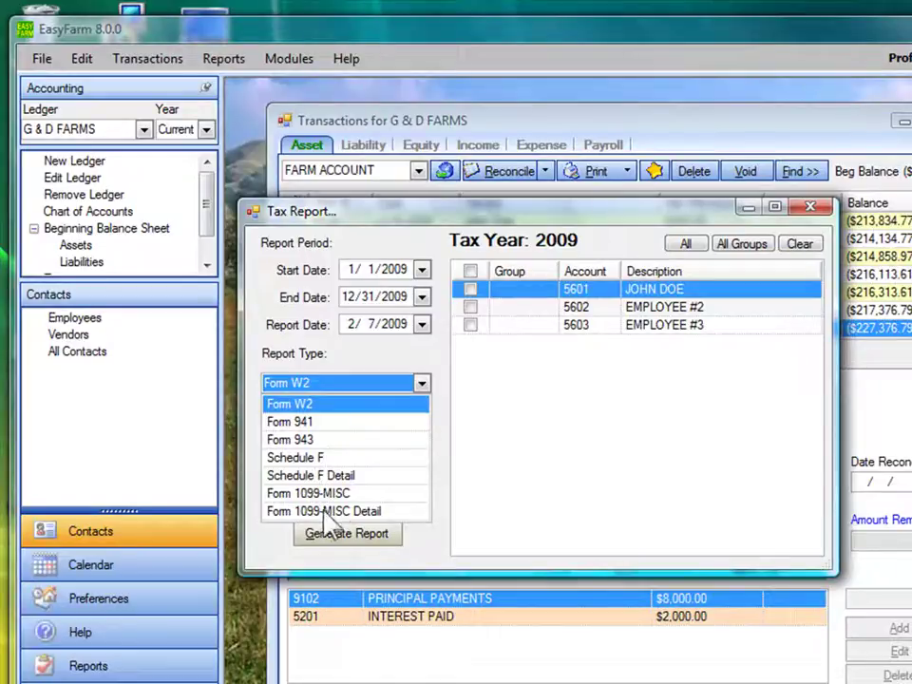
pyautogui.click(290, 459)
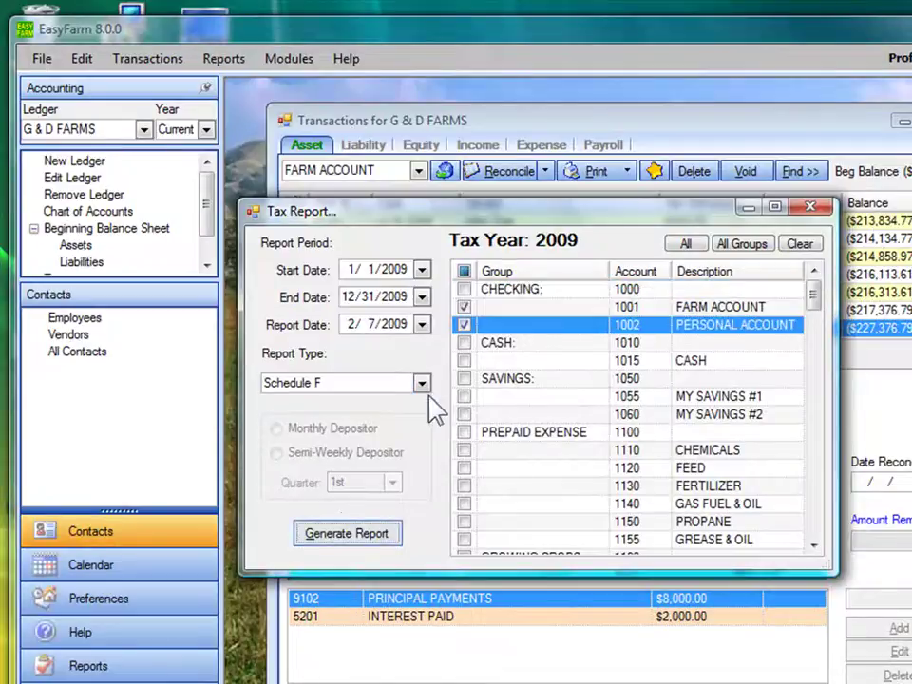
# - Generate a Schedule F Detail tax report with the FARM ACCOUNT and PERSONAL ACCOUNT included
pyautogui.click(420, 383)
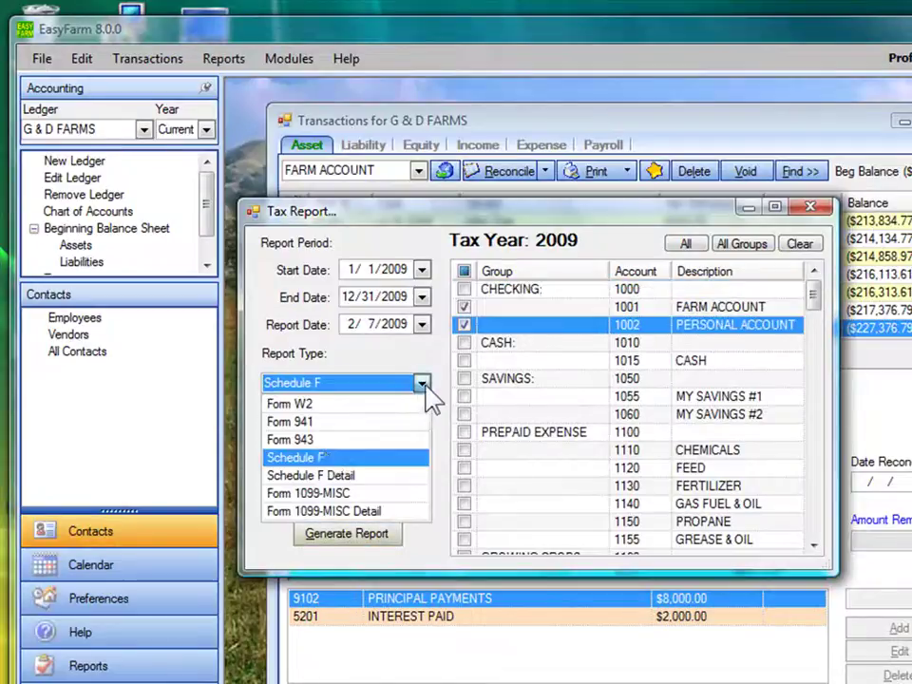
pyautogui.click(309, 476)
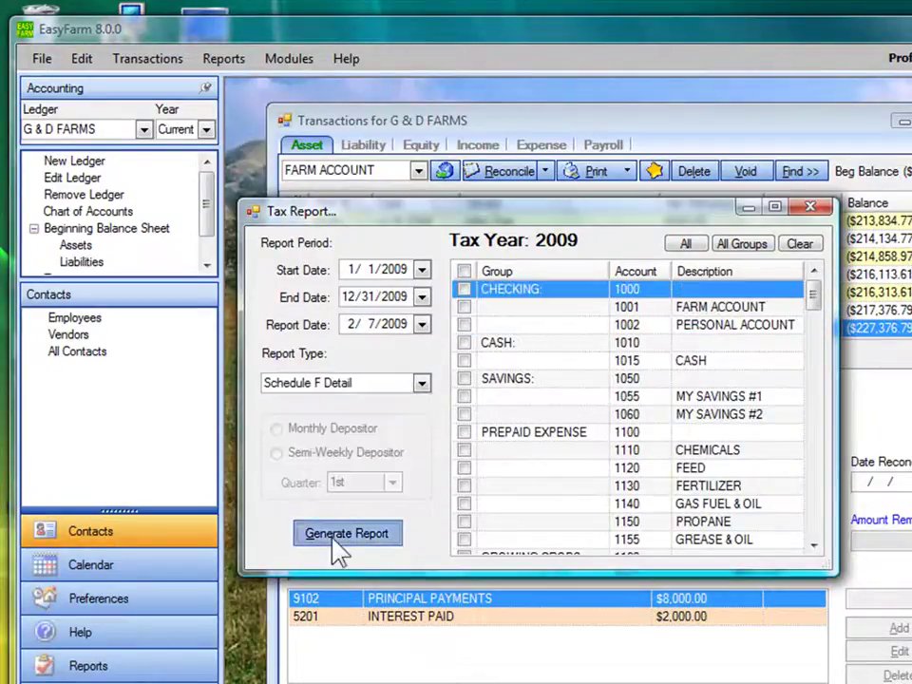
pyautogui.click(334, 545)
pyautogui.click(581, 458)
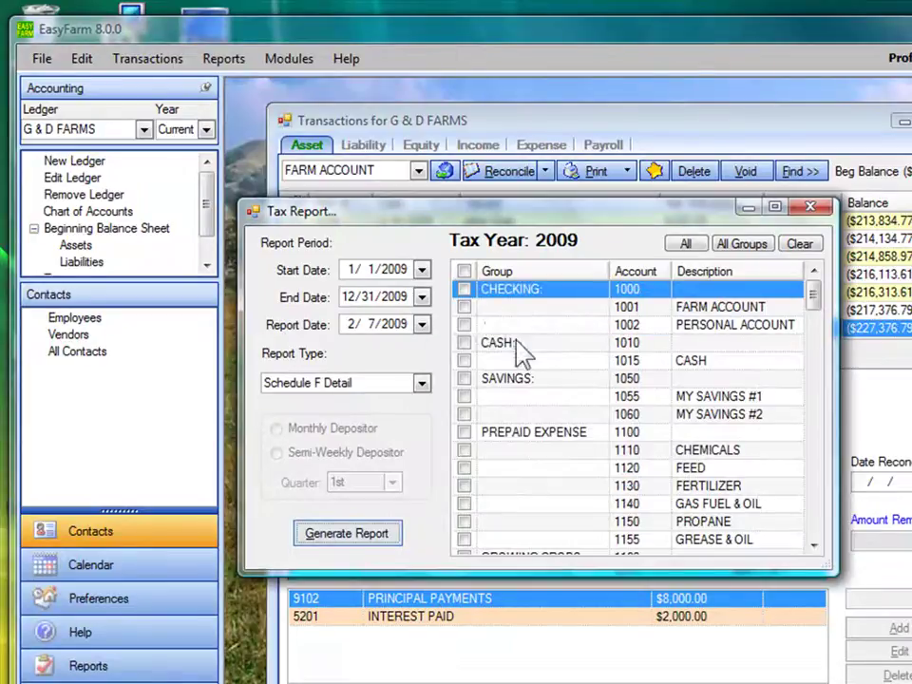
pyautogui.click(463, 308)
pyautogui.click(463, 325)
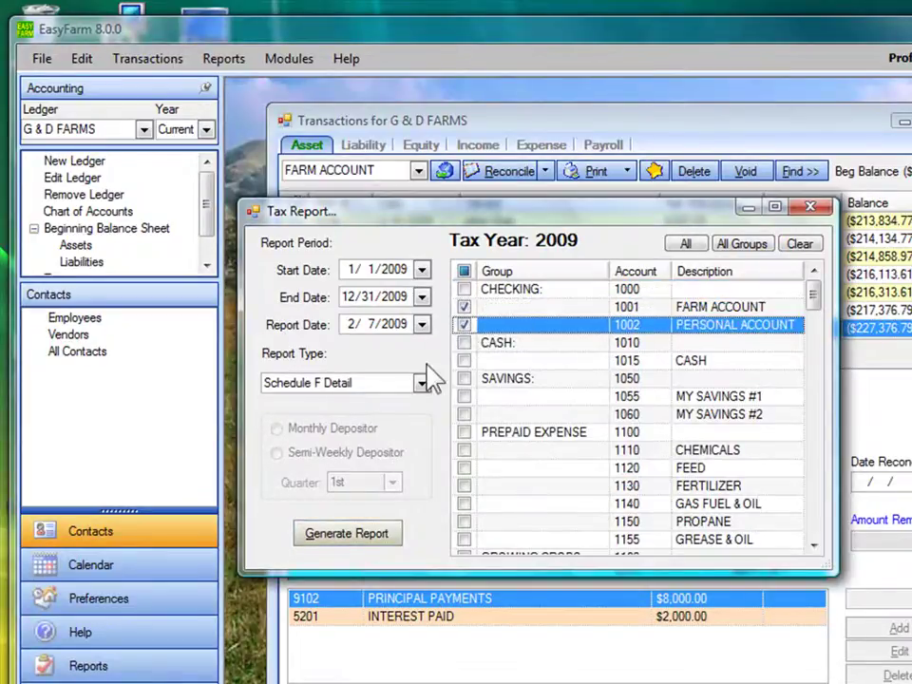
pyautogui.click(315, 540)
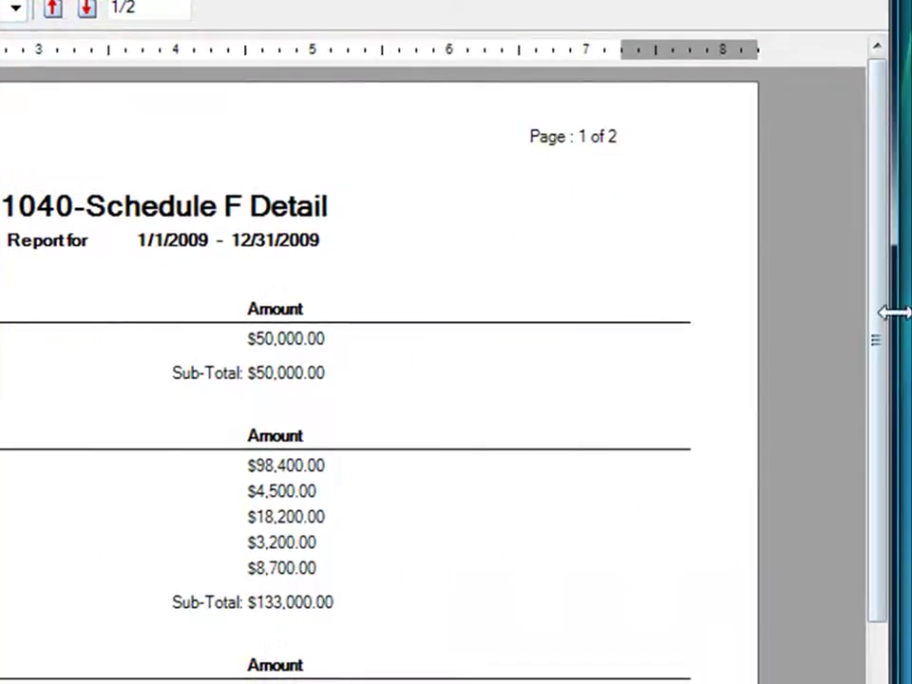
# - Examine the line-by-line amounts in the Schedule F Detail report, then close the report and the tax report setup
pyautogui.scroll(-8, 880, 337)
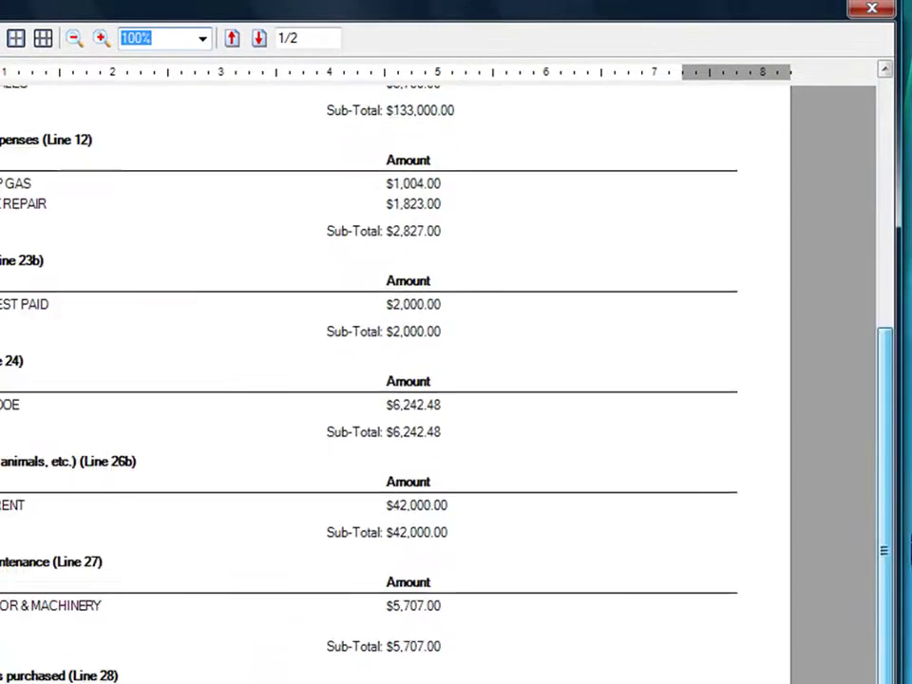
pyautogui.scroll(-2, 395, 380)
pyautogui.moveTo(906, 581); pyautogui.dragTo(875, 234)
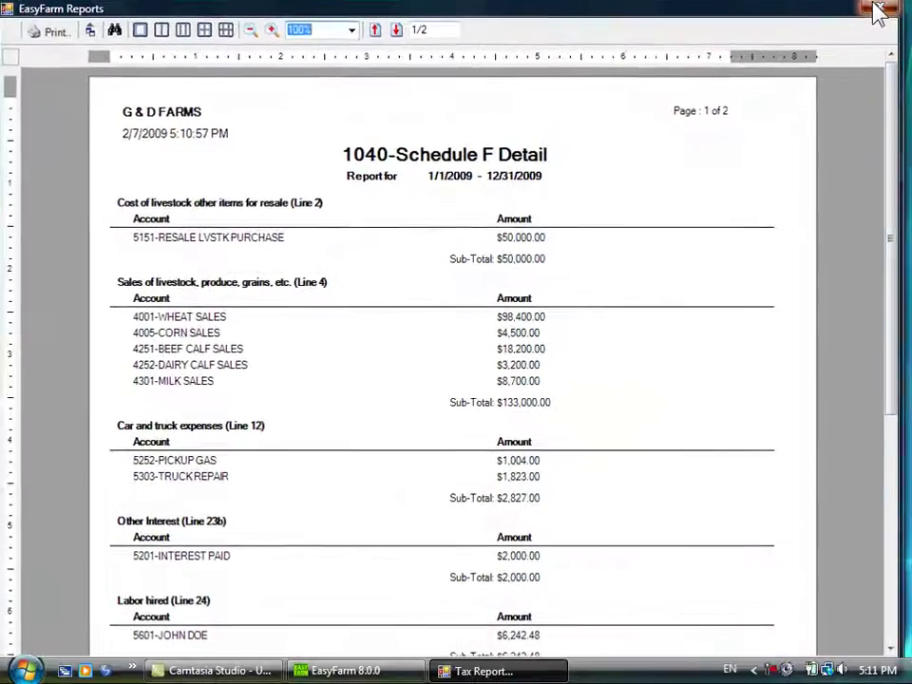
pyautogui.click(875, 10)
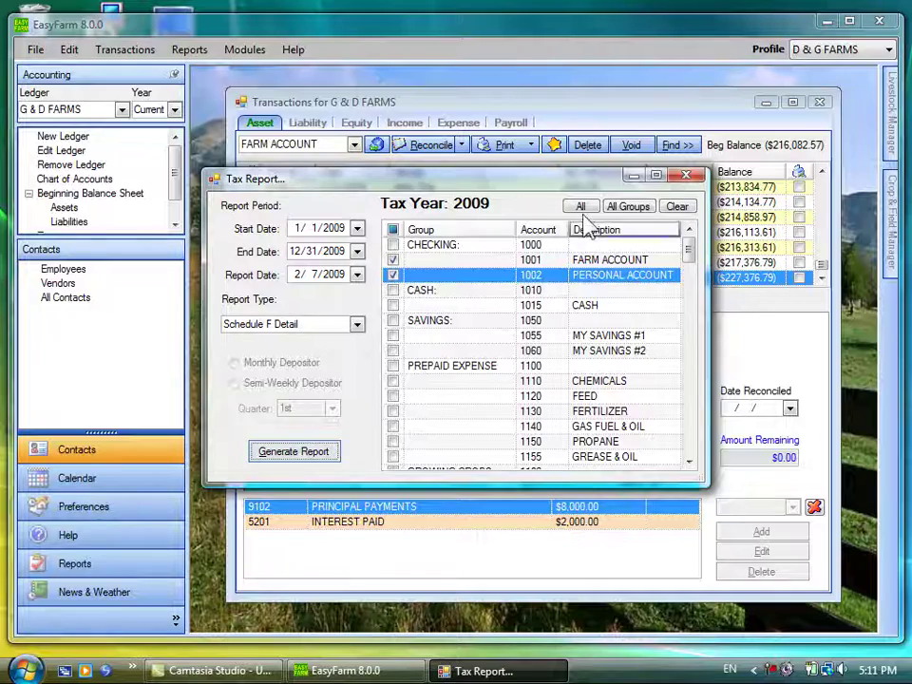
pyautogui.click(686, 178)
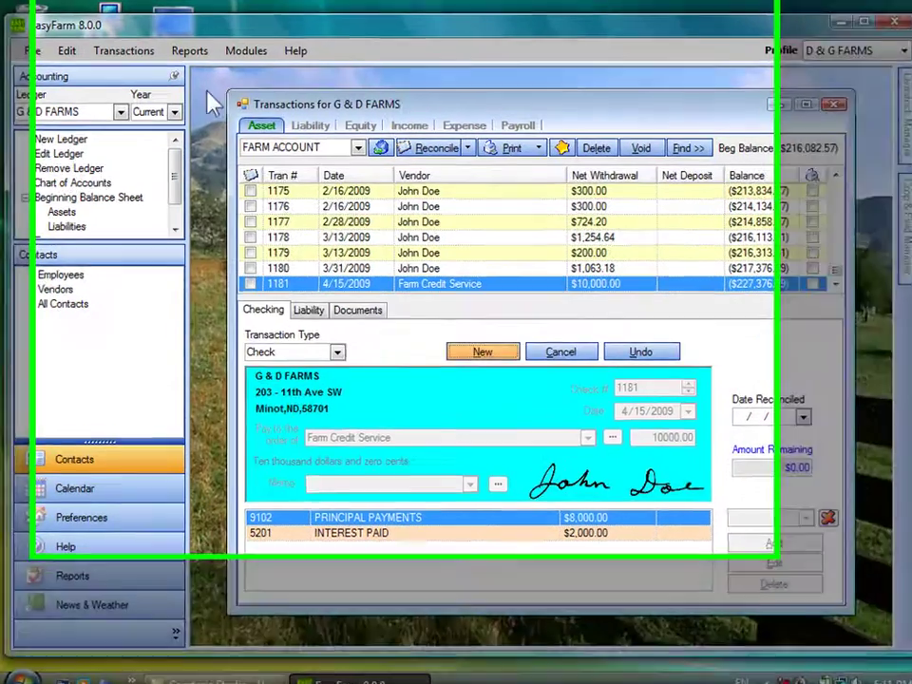
# - Generate a Payroll Register for the first employee, covering 1/1/2009 to 12/31/2009, then close the report and its setup dialog
pyautogui.click(189, 50)
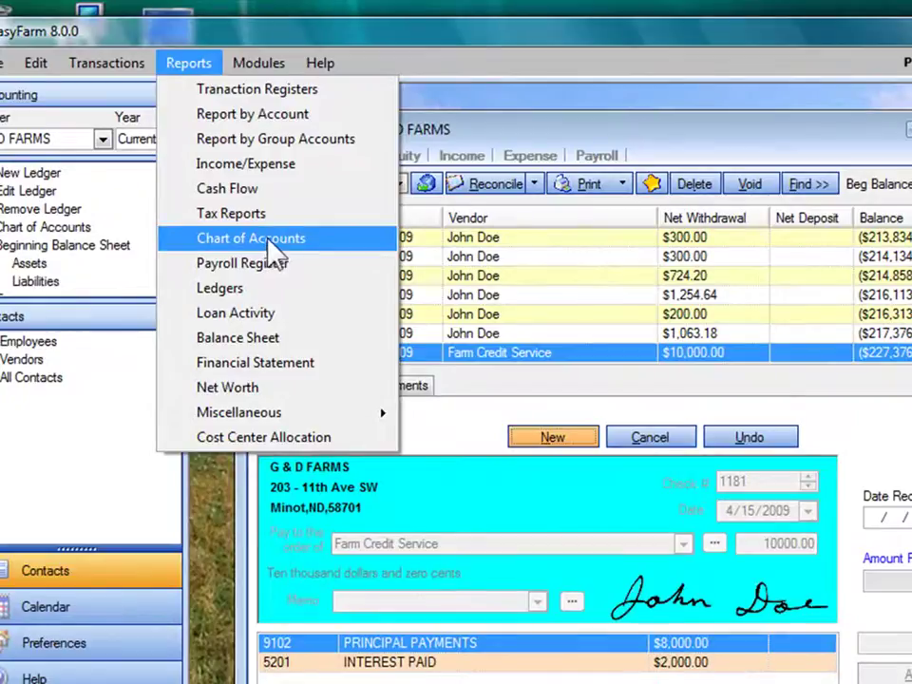
pyautogui.click(243, 263)
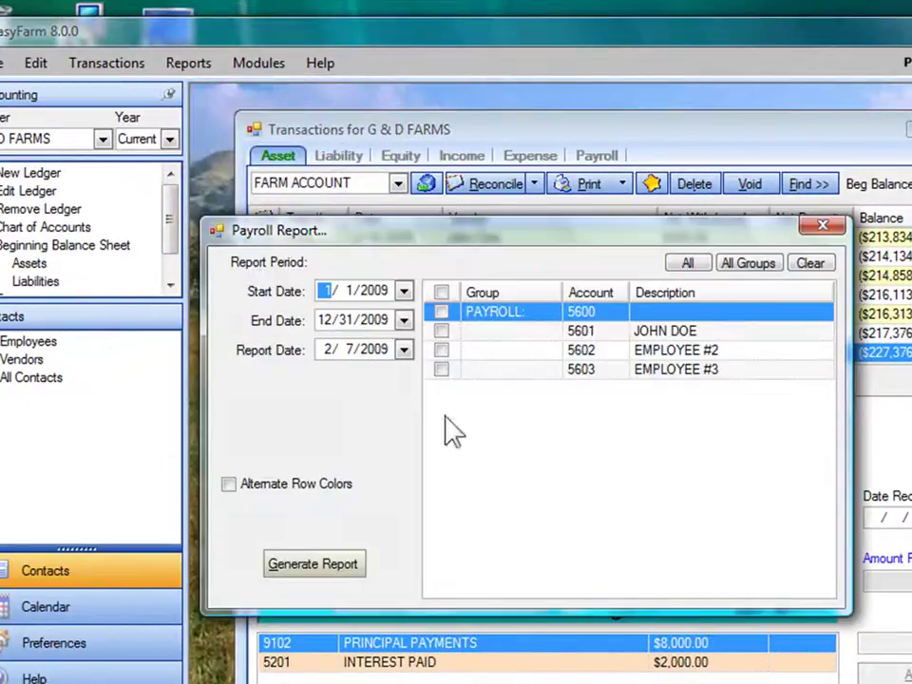
pyautogui.click(441, 332)
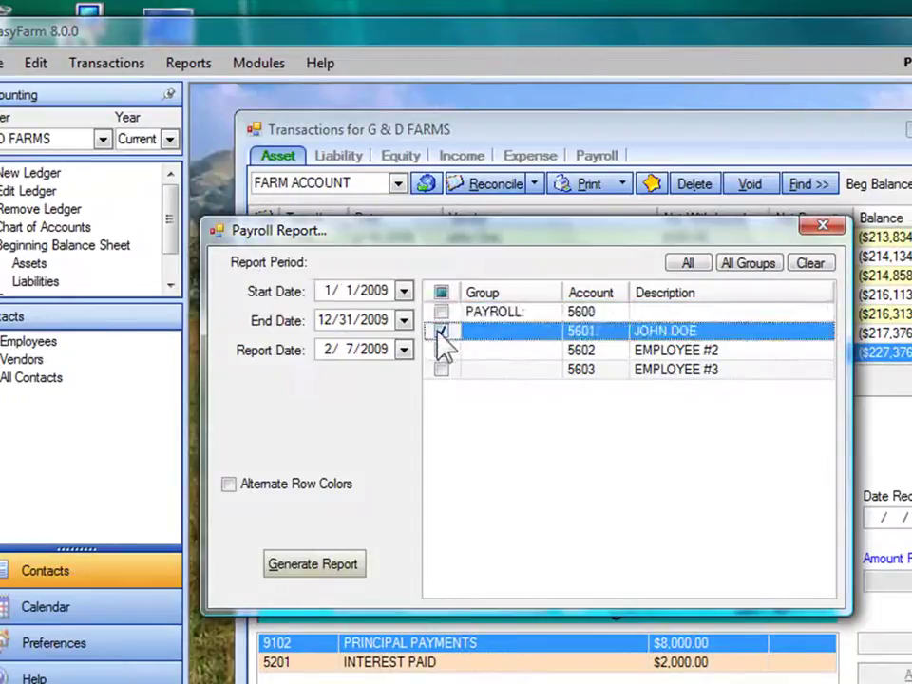
pyautogui.click(313, 569)
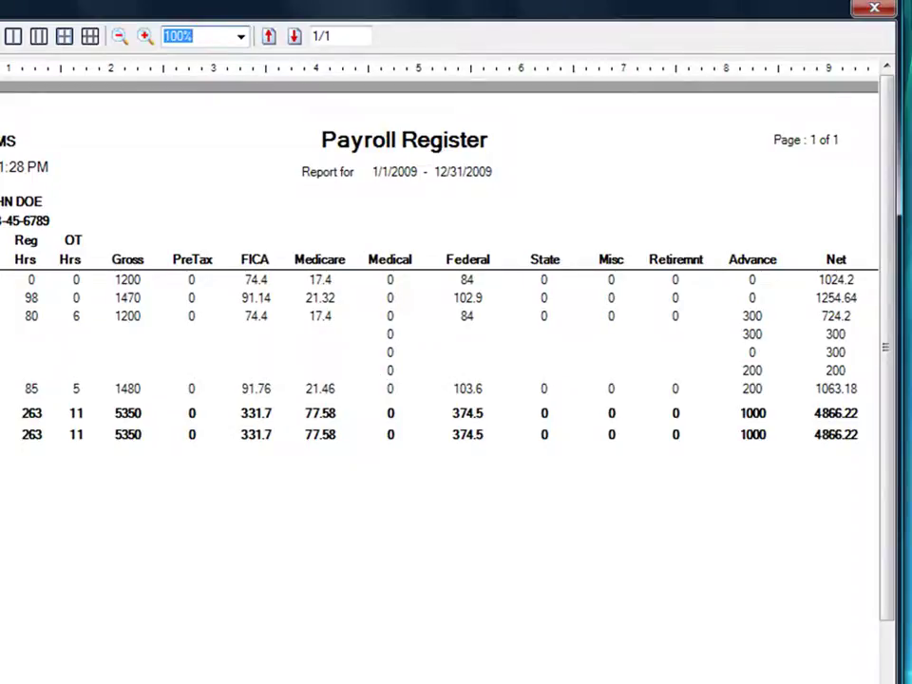
pyautogui.click(872, 11)
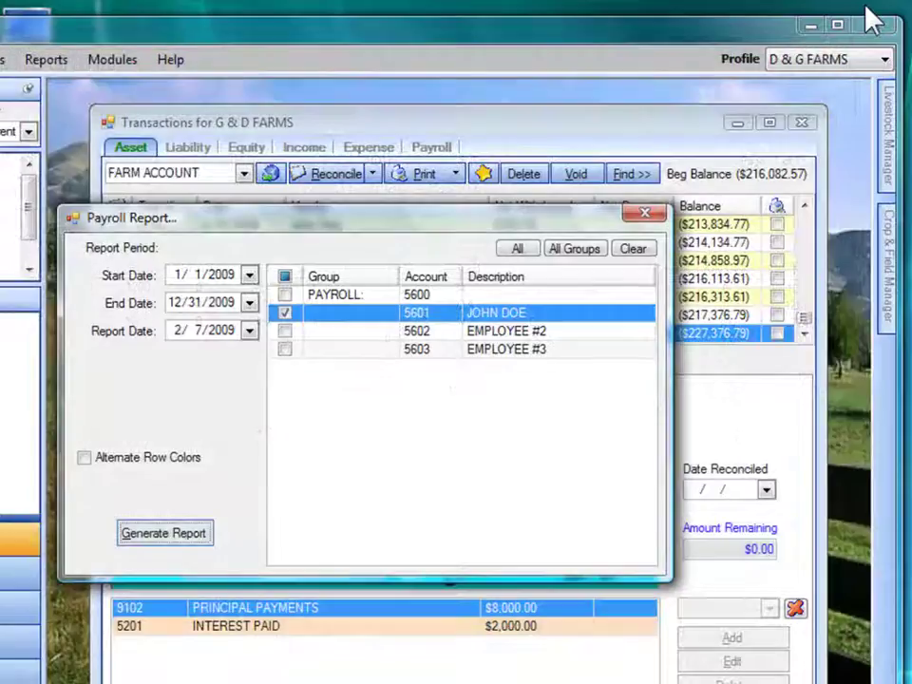
pyautogui.click(643, 214)
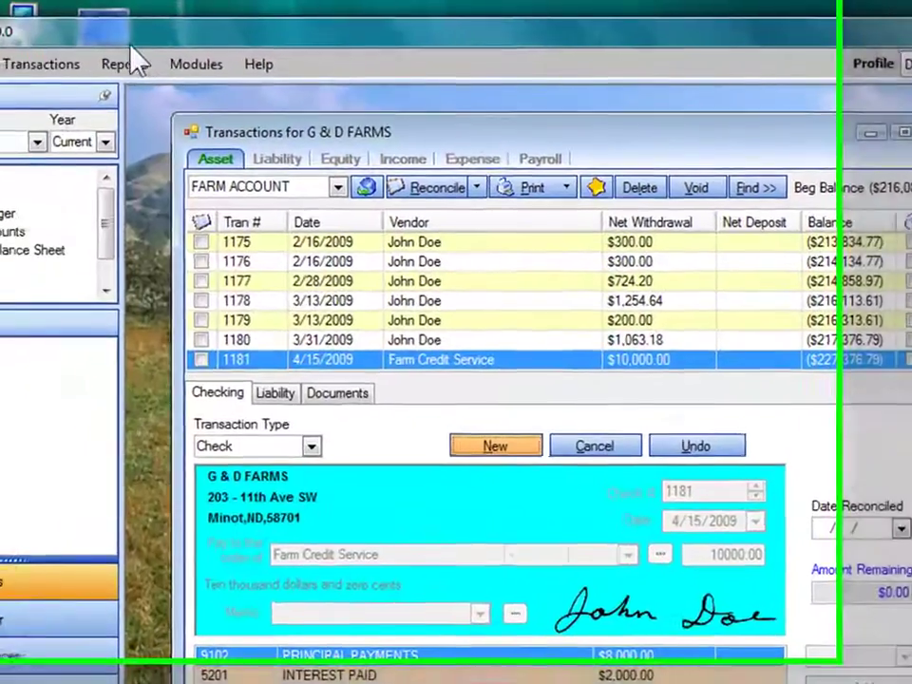
# - Generate a Loan Activity report for the OPERATING LOAN and TRACTOR LOAN accounts, 1/1/2009 to 12/31/2009, then close the report and its setup
pyautogui.click(52, 60)
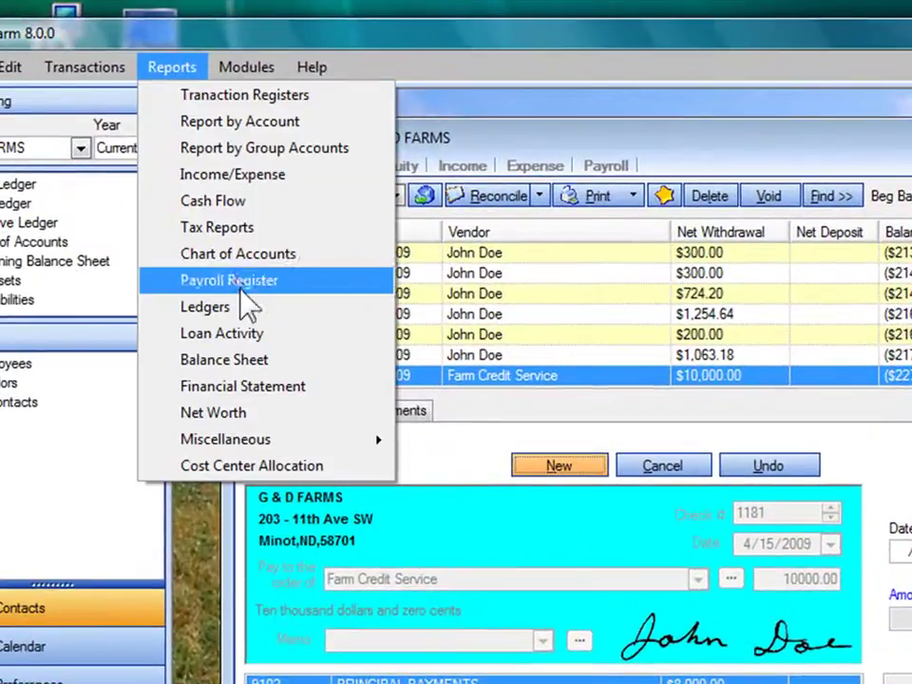
pyautogui.click(226, 340)
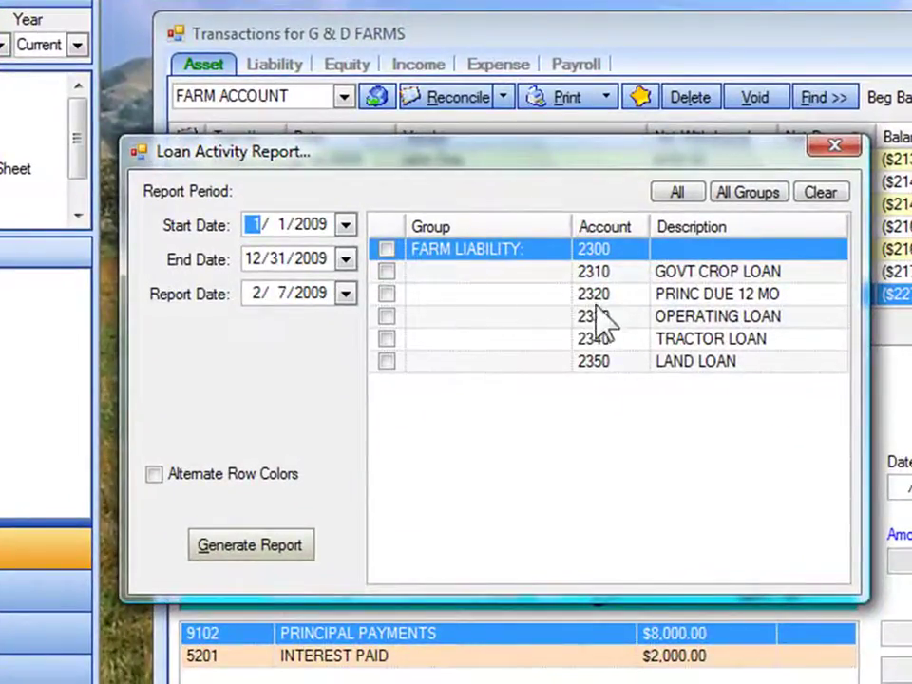
pyautogui.click(386, 317)
pyautogui.click(386, 339)
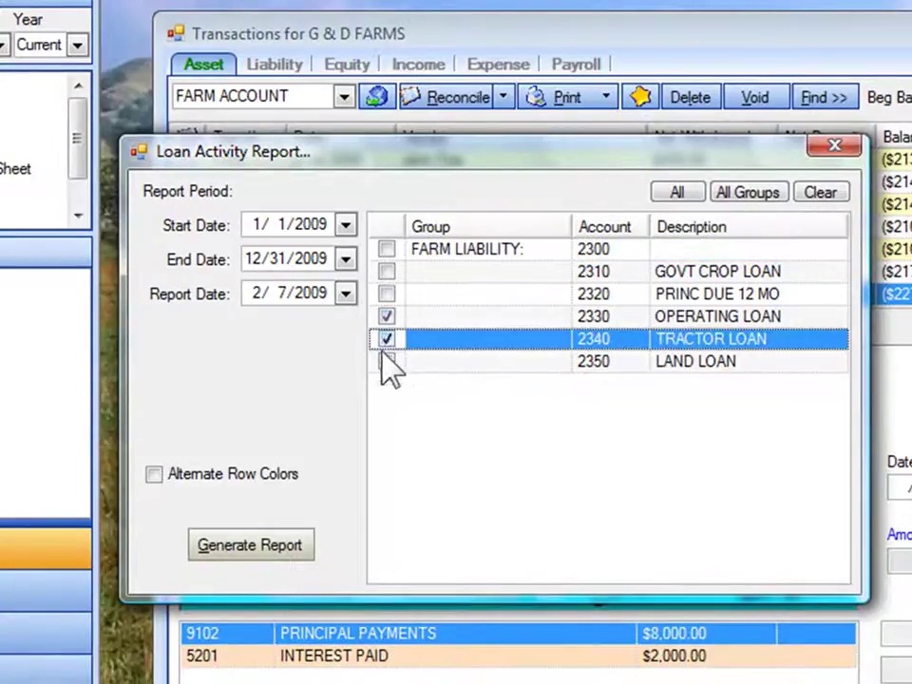
pyautogui.click(228, 551)
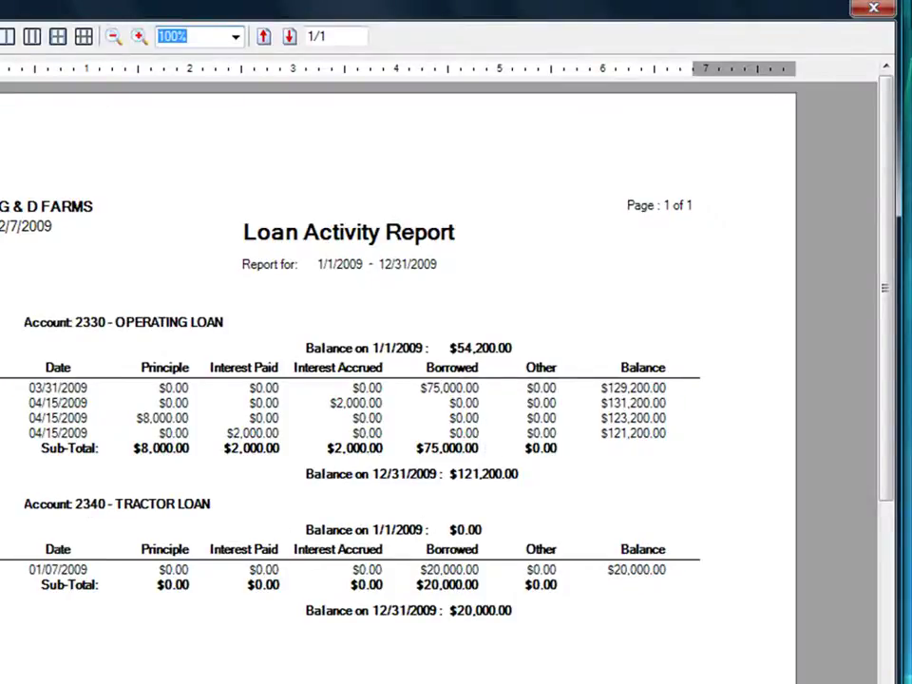
pyautogui.click(875, 13)
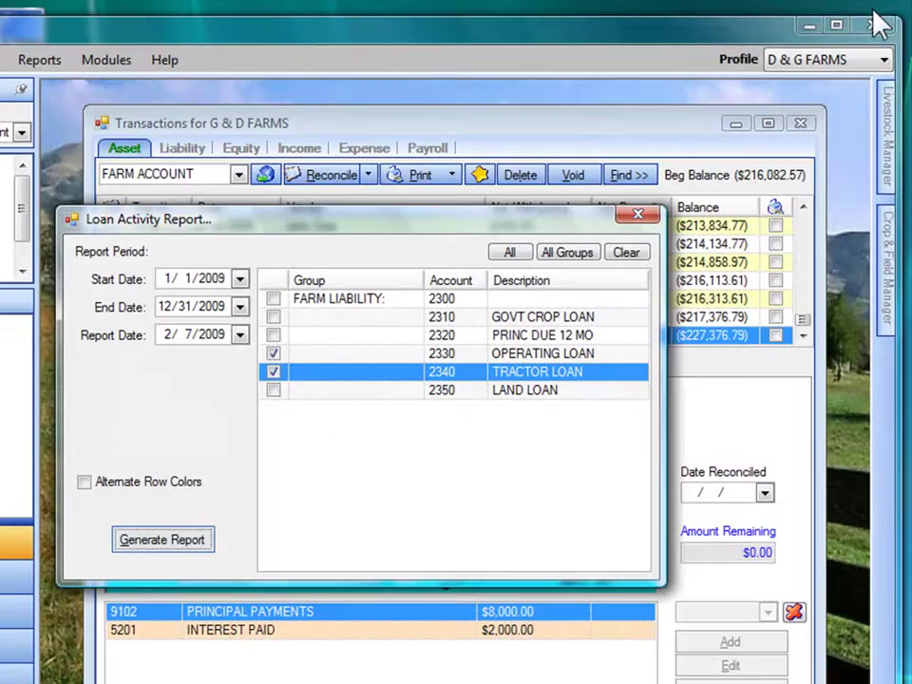
pyautogui.click(638, 215)
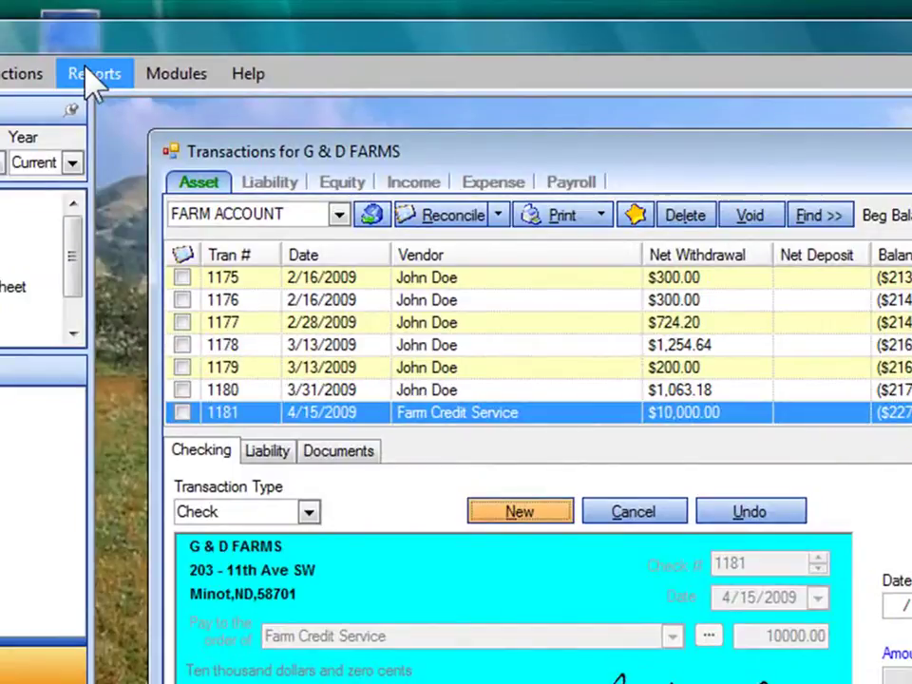
# - Generate a Balance Sheet report of the Current type, covering 1/1/2009 to 12/31/2009
pyautogui.click(38, 63)
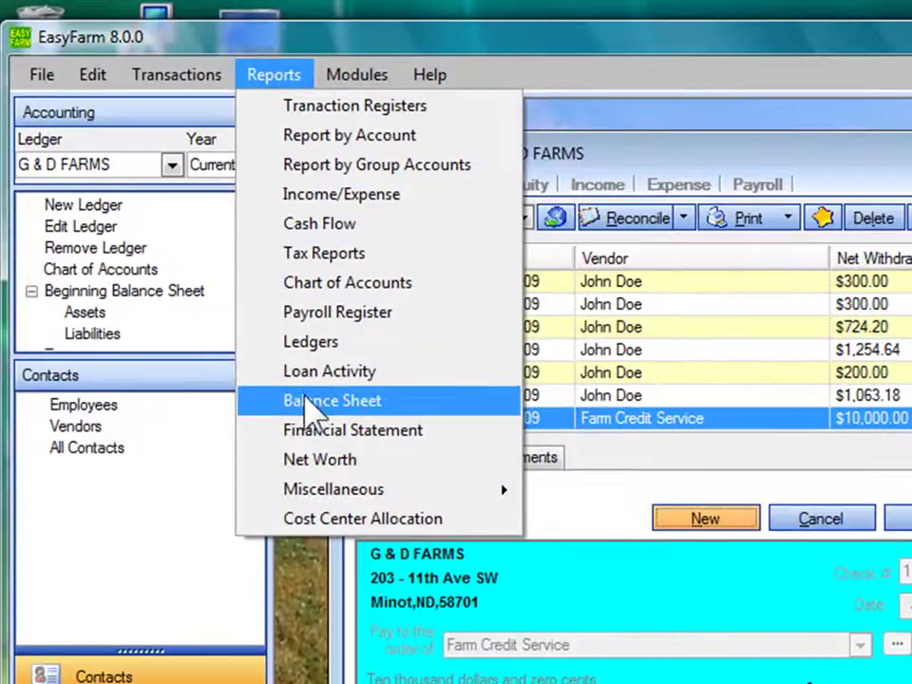
pyautogui.click(314, 400)
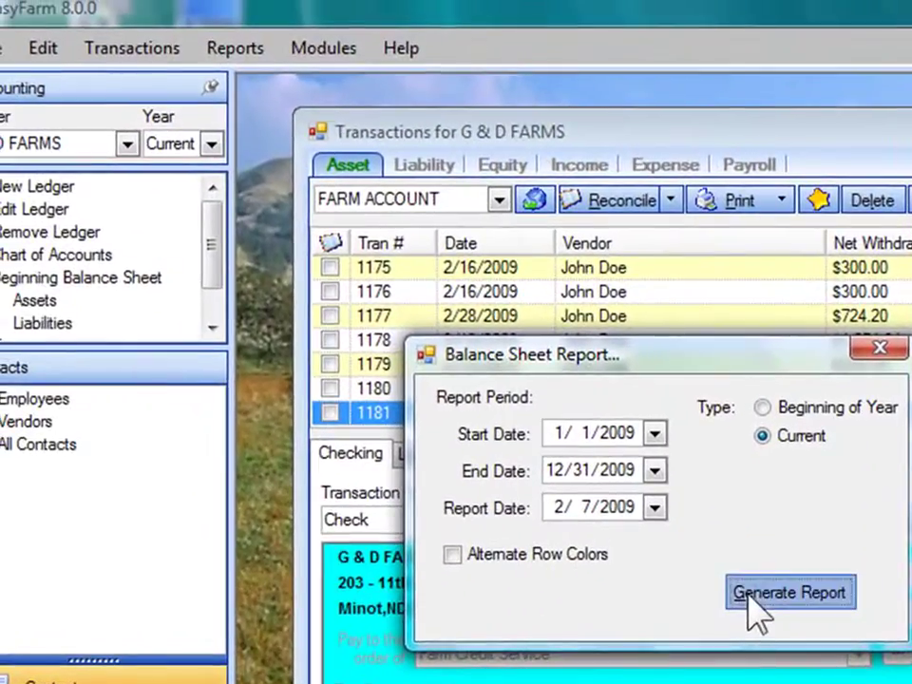
pyautogui.click(604, 454)
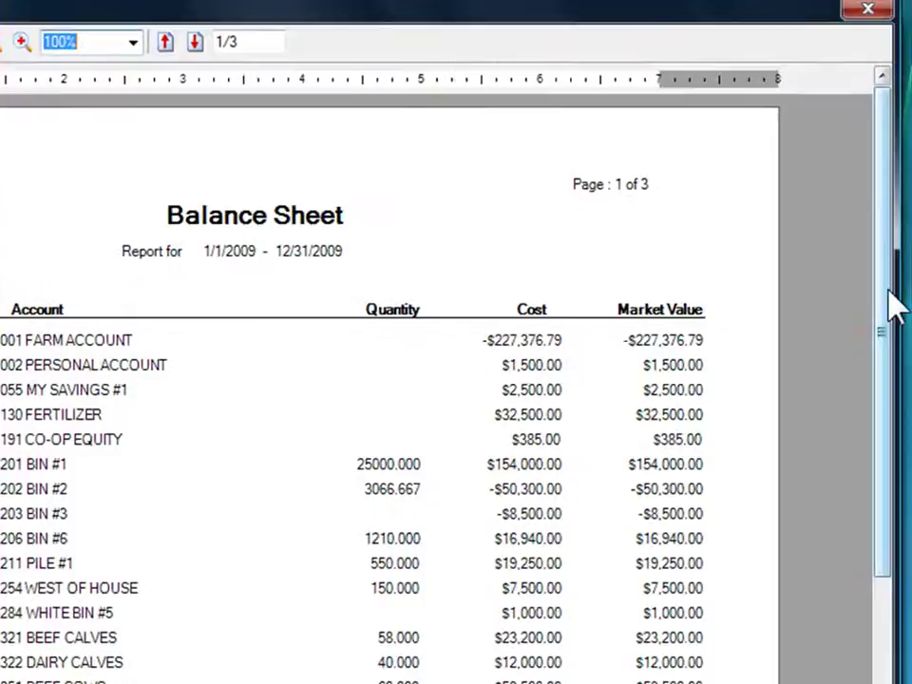
# - Examine the asset and liability pages of the Balance Sheet, then close the report and its setup dialog
pyautogui.scroll(-2, 898, 313)
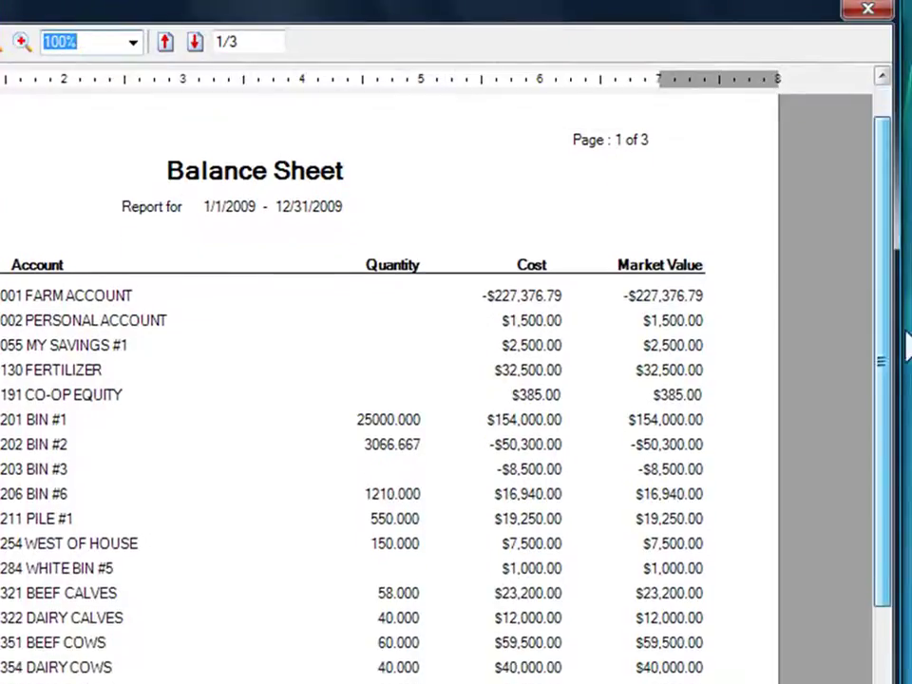
pyautogui.scroll(-1, 907, 351)
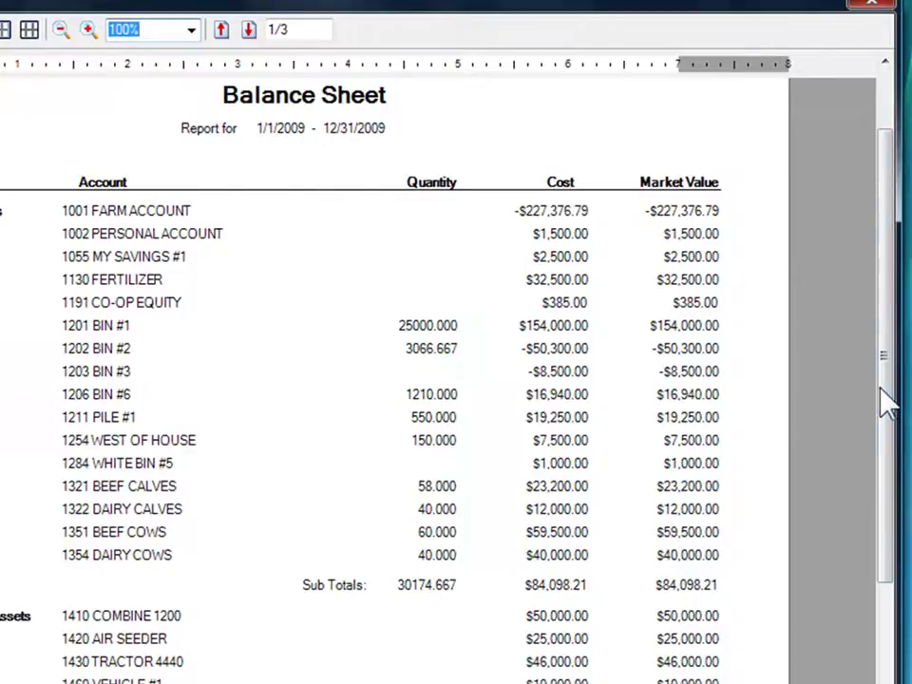
pyautogui.moveTo(883, 406); pyautogui.dragTo(884, 465)
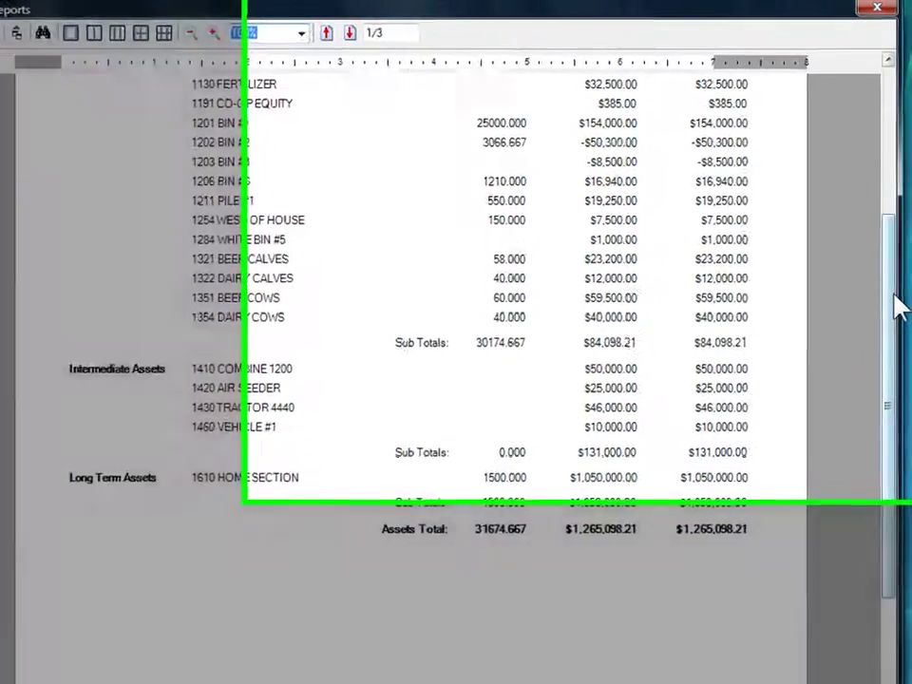
pyautogui.moveTo(890, 280); pyautogui.dragTo(890, 148)
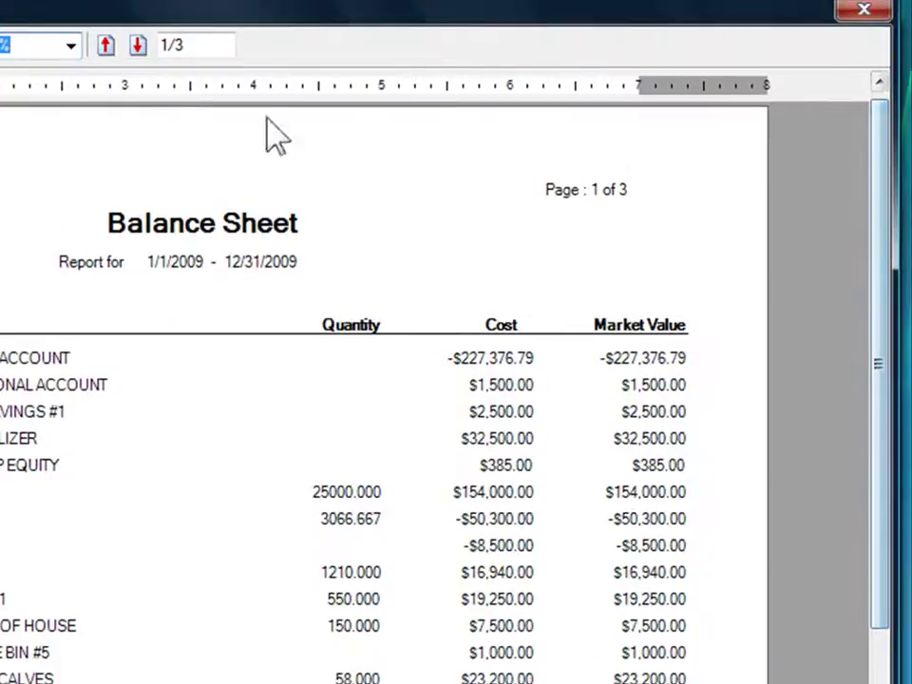
pyautogui.click(108, 44)
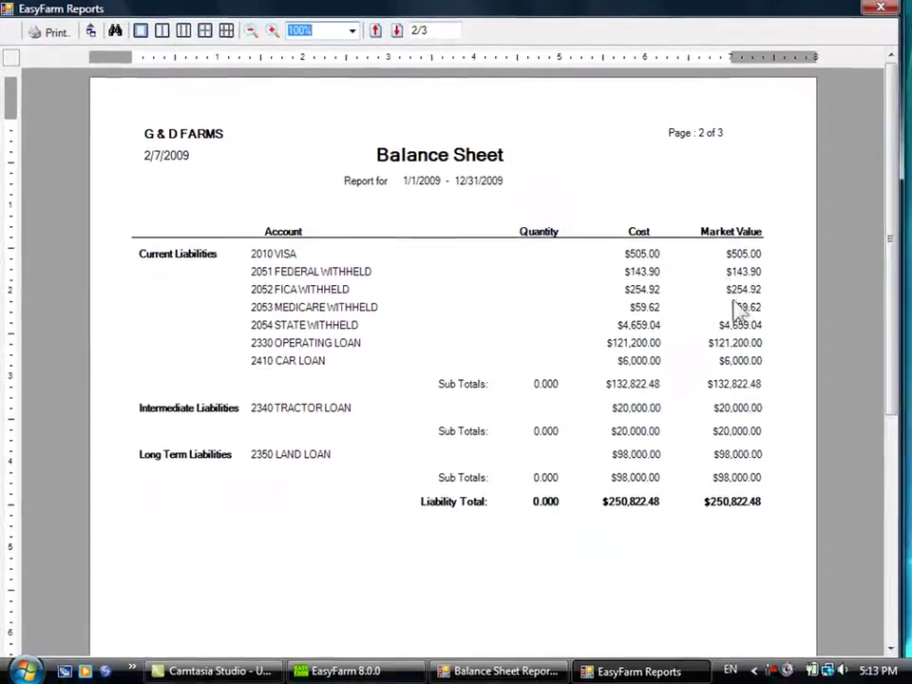
pyautogui.click(879, 11)
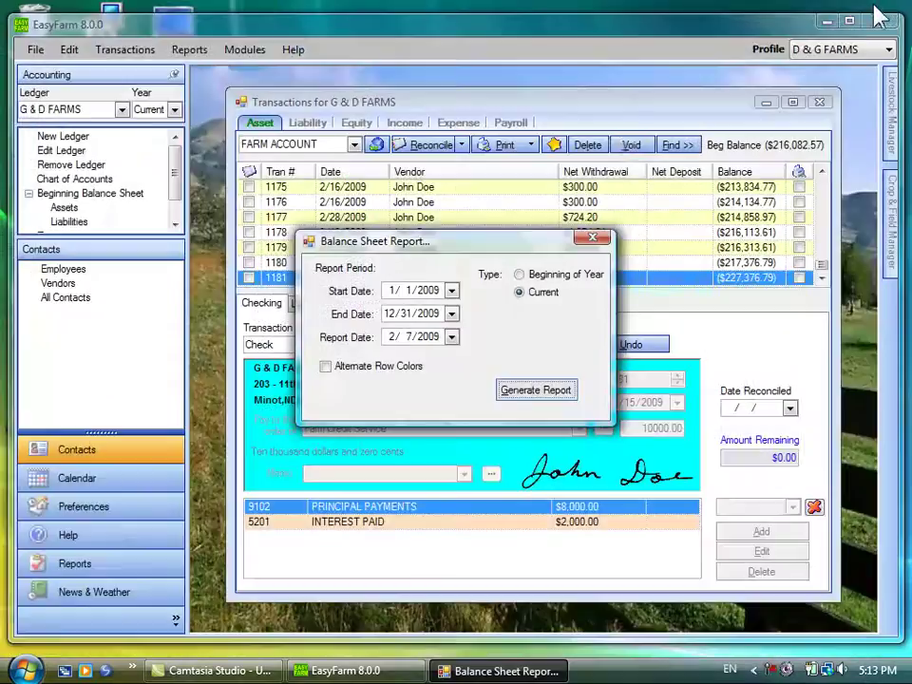
pyautogui.click(592, 242)
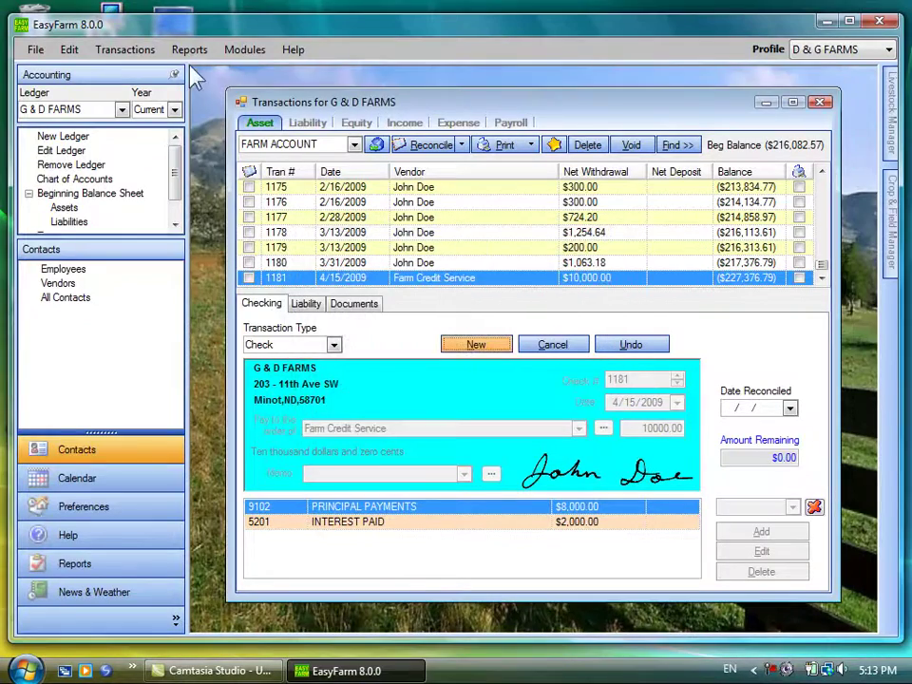
# - Generate a Cost Center Allocation report covering 1/1/2009 to 12/31/2009, then close the report and its setup dialog
pyautogui.click(190, 51)
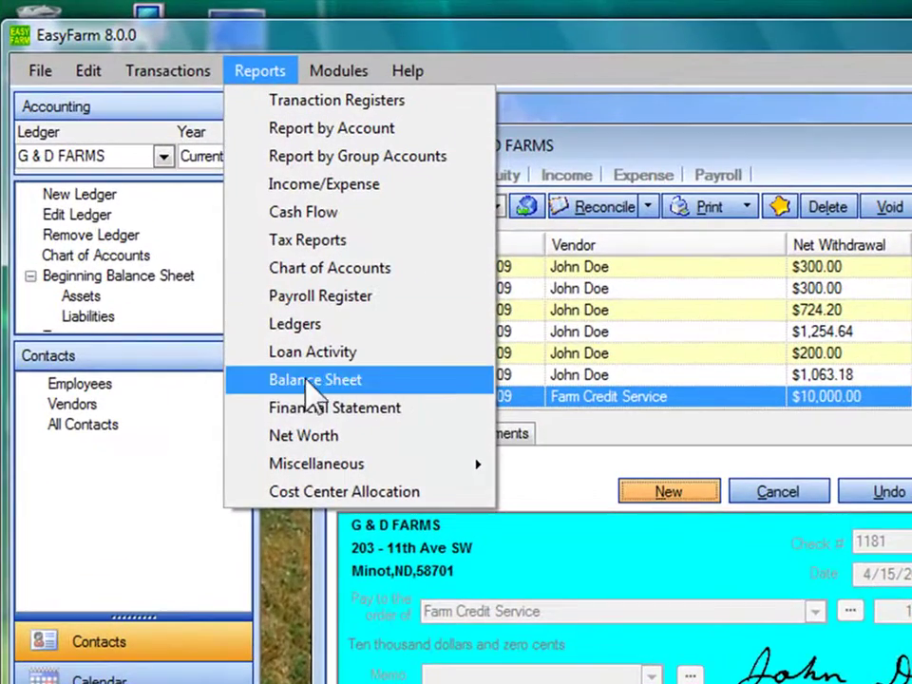
pyautogui.click(321, 492)
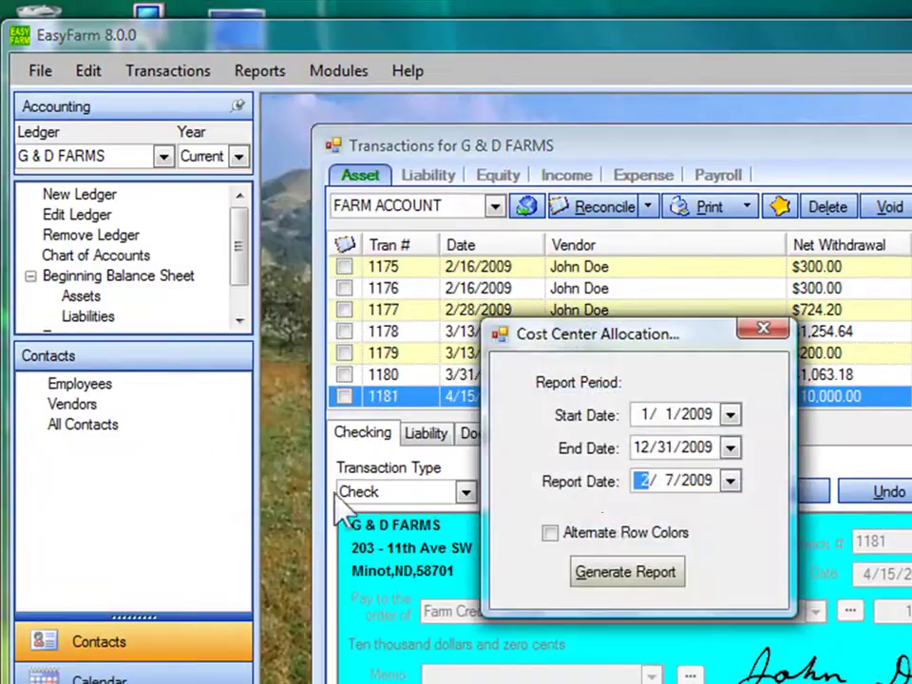
pyautogui.click(590, 574)
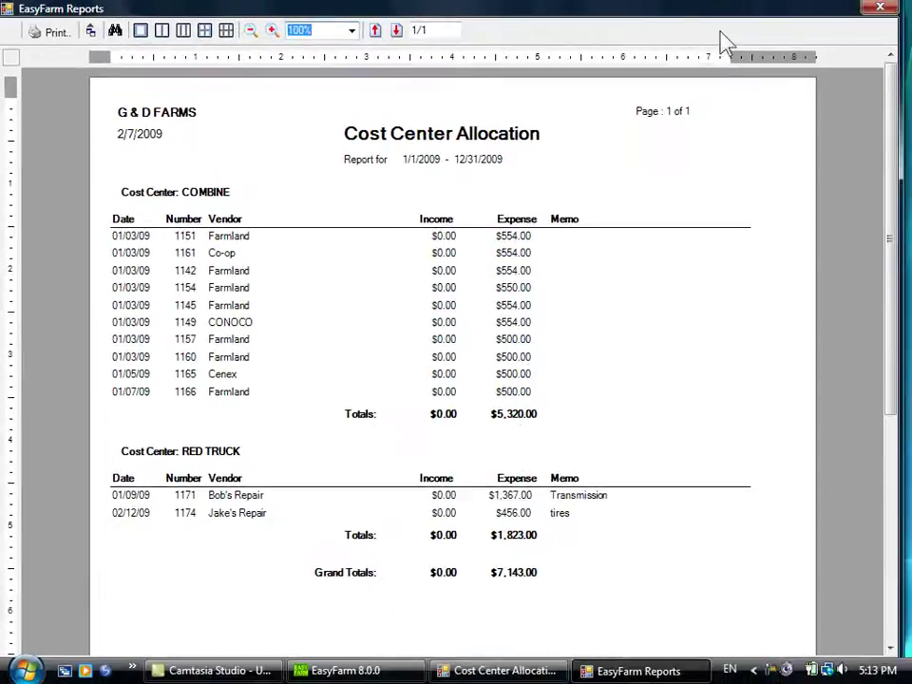
pyautogui.click(880, 8)
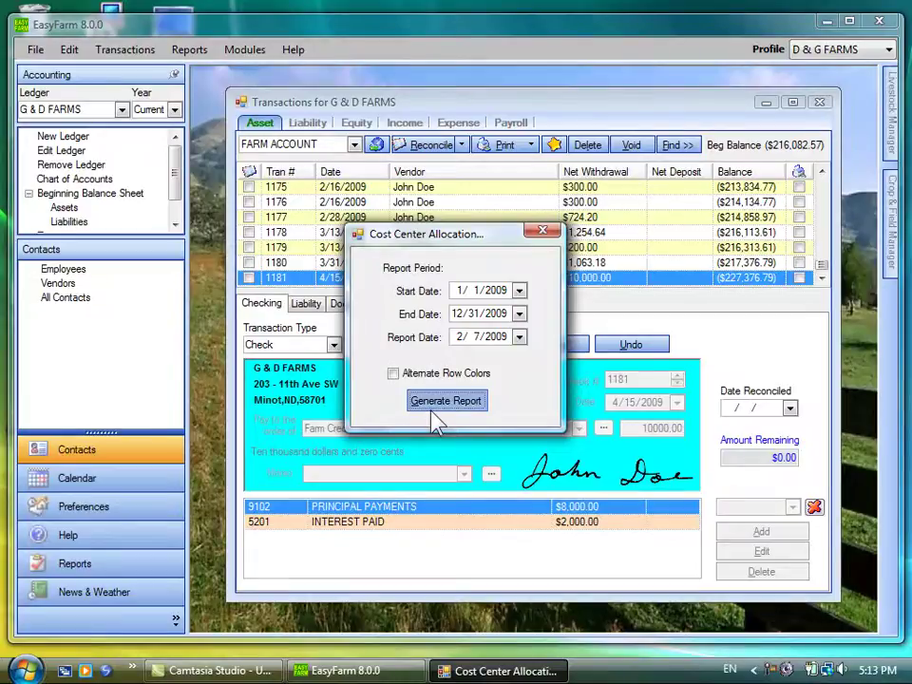
pyautogui.click(545, 232)
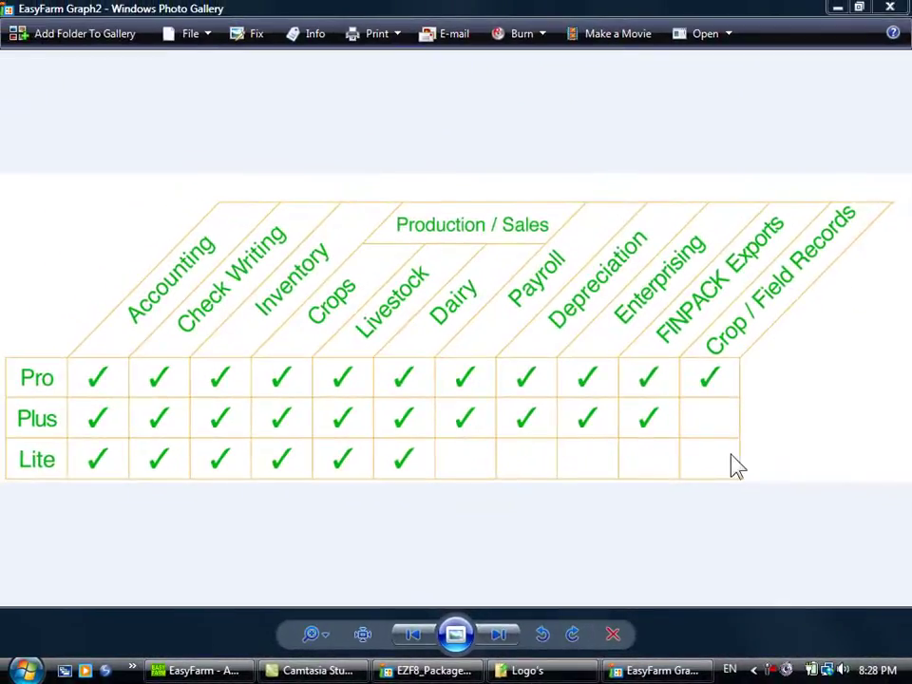
# - Close the EasyFarm Graph2 picture and switch EasyFarm to the Crop & Field Manager module
pyautogui.click(892, 9)
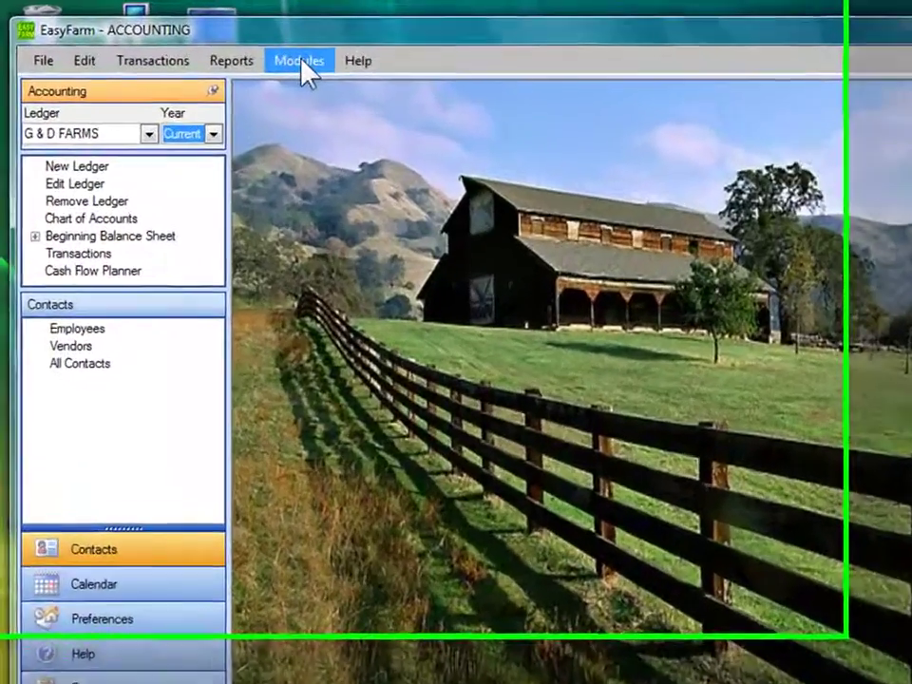
pyautogui.click(245, 49)
pyautogui.click(338, 96)
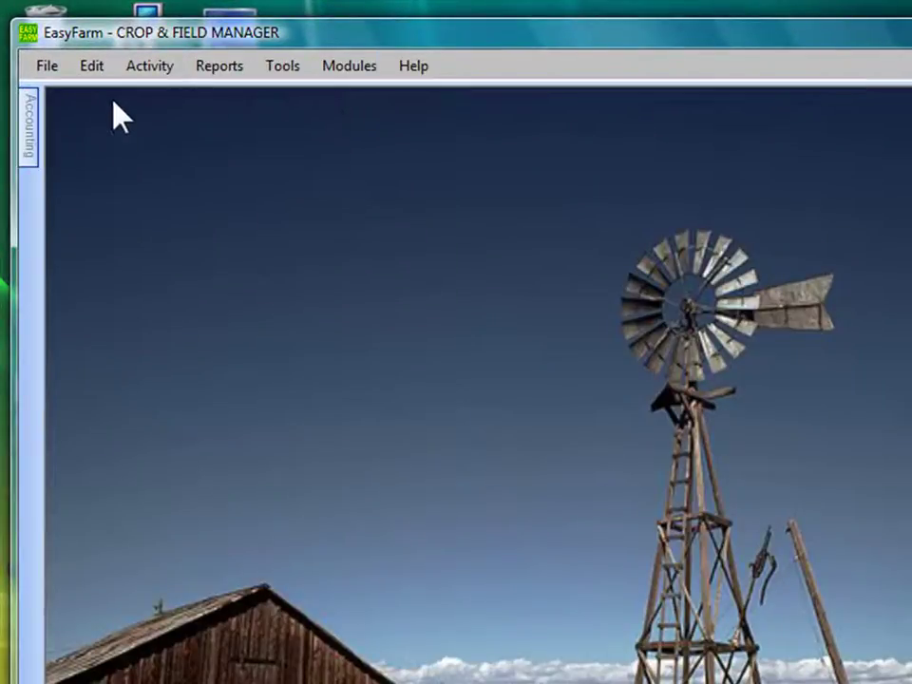
# - View the blank new-field form for the Home Section farm in the 2009 crop year, then close the farm setup
pyautogui.click(87, 71)
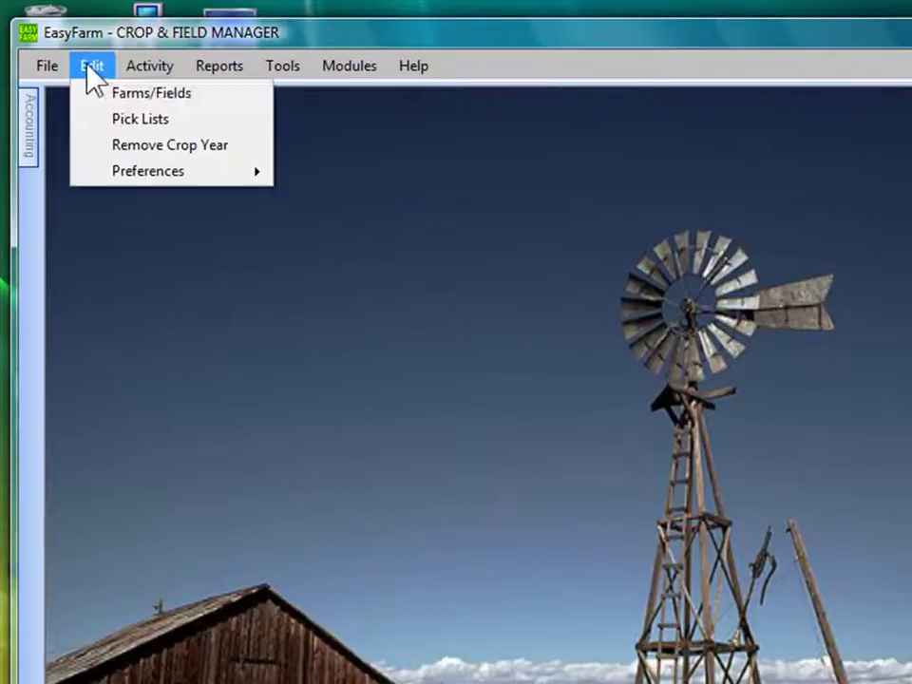
pyautogui.click(115, 95)
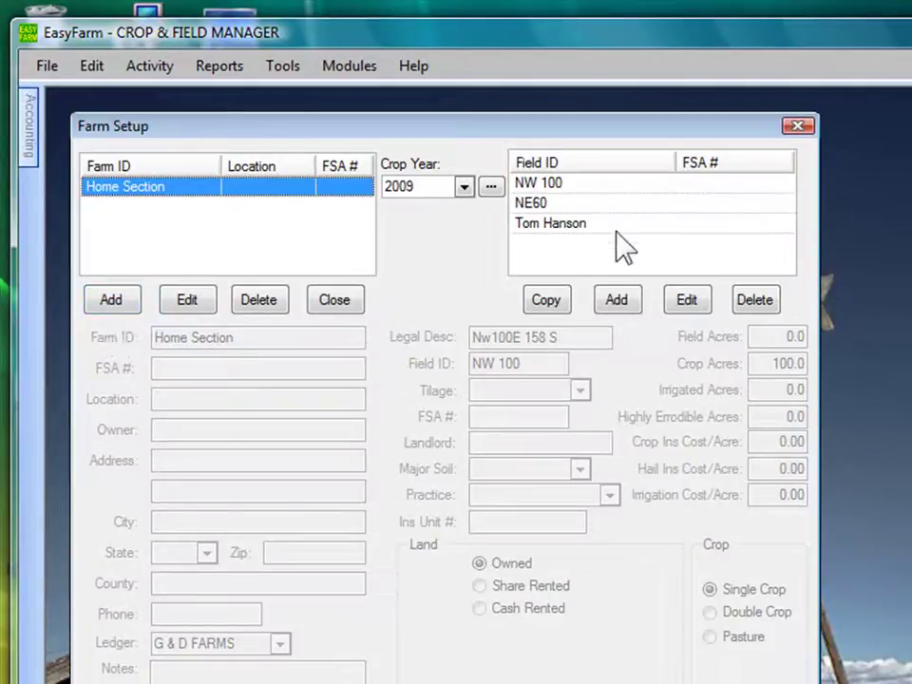
pyautogui.click(616, 301)
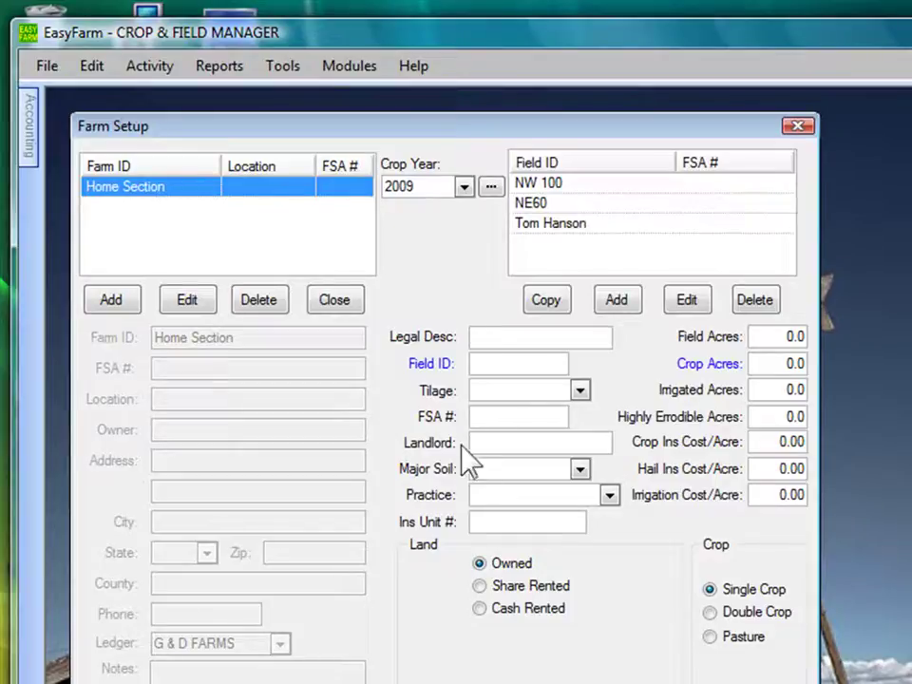
pyautogui.click(332, 302)
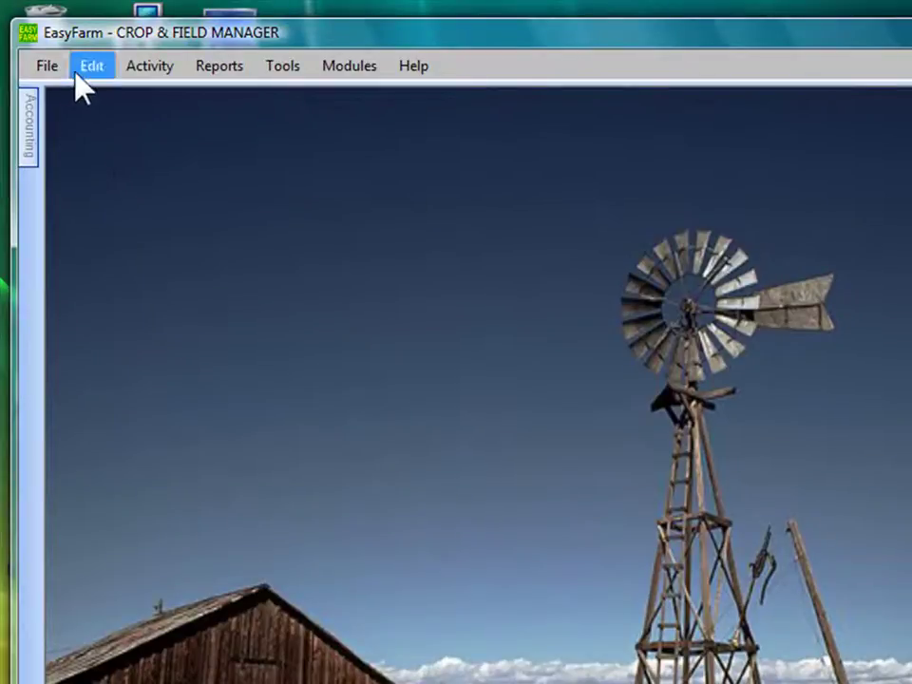
# - Open the pick lists and view the crop type, planting practice, seed treatment, weed and herbicide entries
pyautogui.click(48, 67)
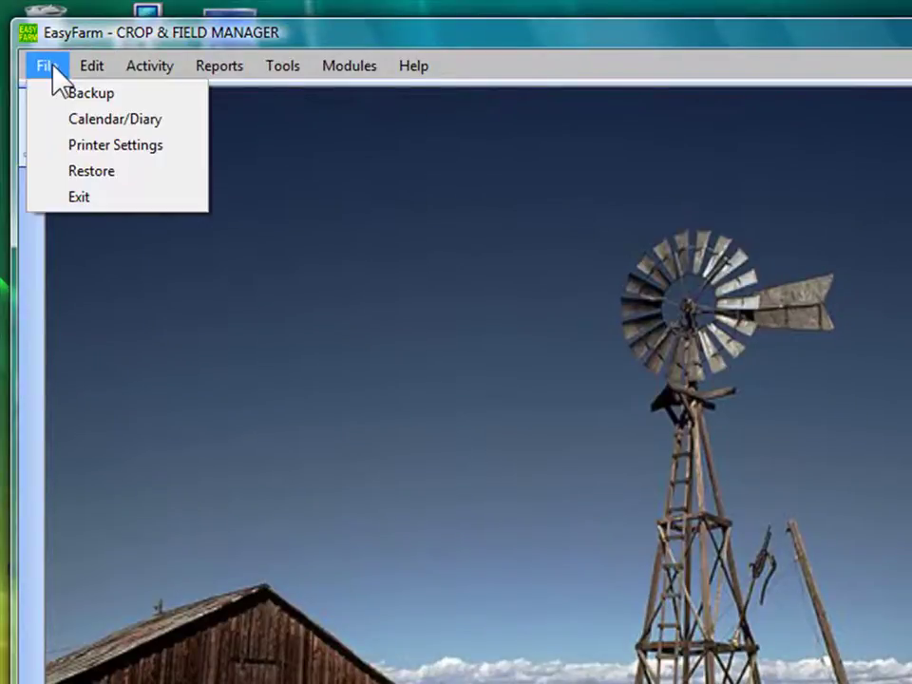
pyautogui.moveTo(83, 72)
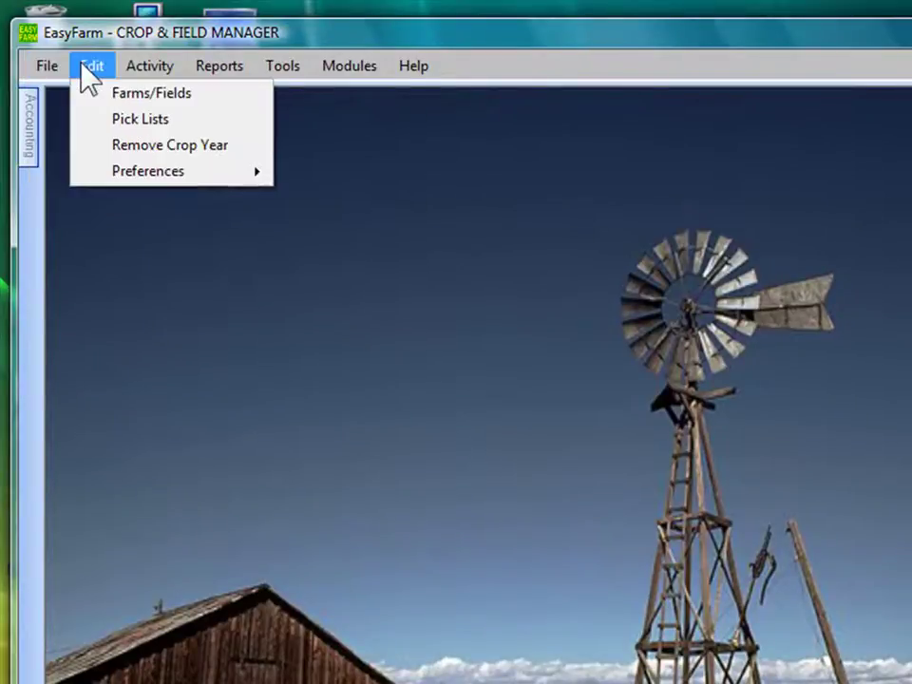
pyautogui.click(103, 120)
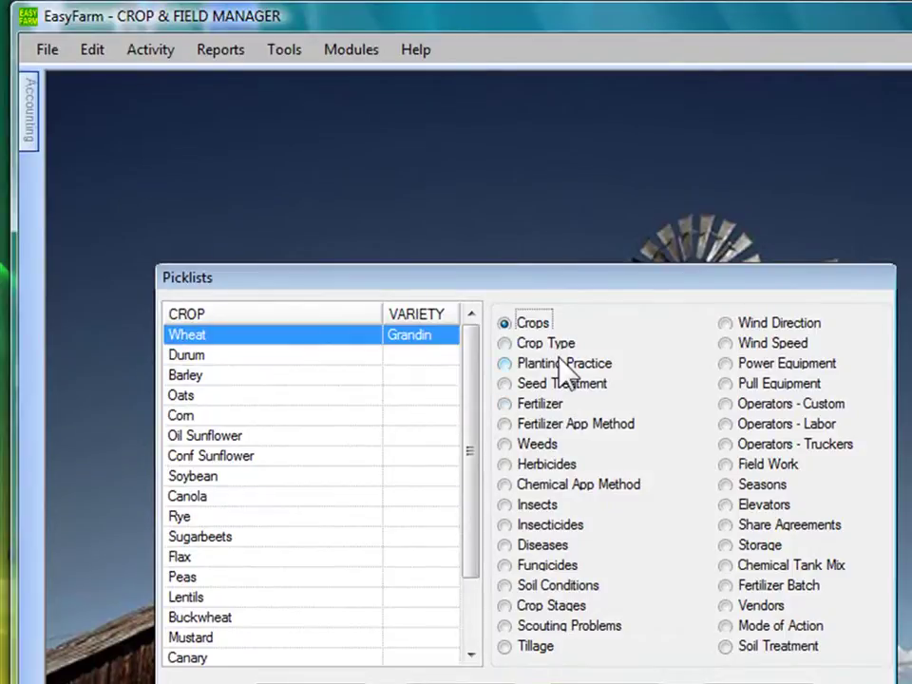
pyautogui.click(504, 343)
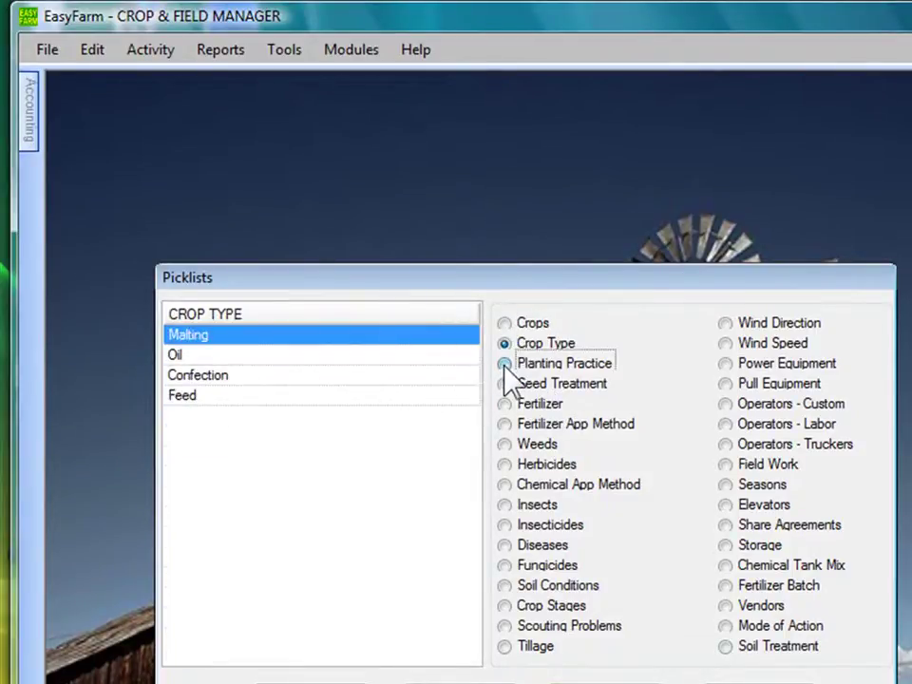
pyautogui.click(508, 367)
pyautogui.click(506, 384)
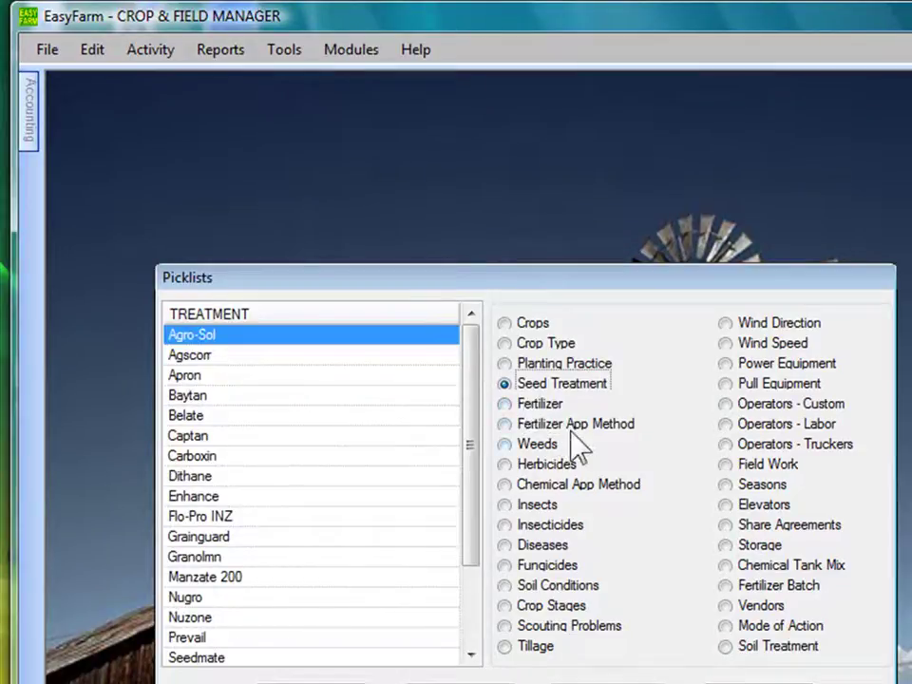
pyautogui.click(505, 444)
pyautogui.click(505, 465)
# - View the insect, insecticide, disease, soil condition and crop stage pick lists
pyautogui.click(504, 505)
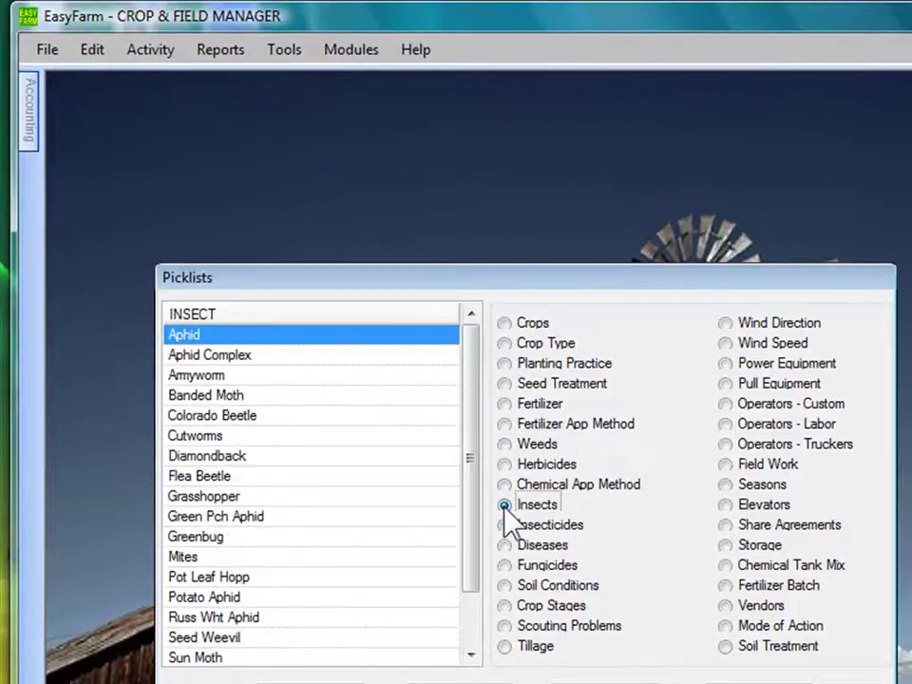
pyautogui.click(505, 525)
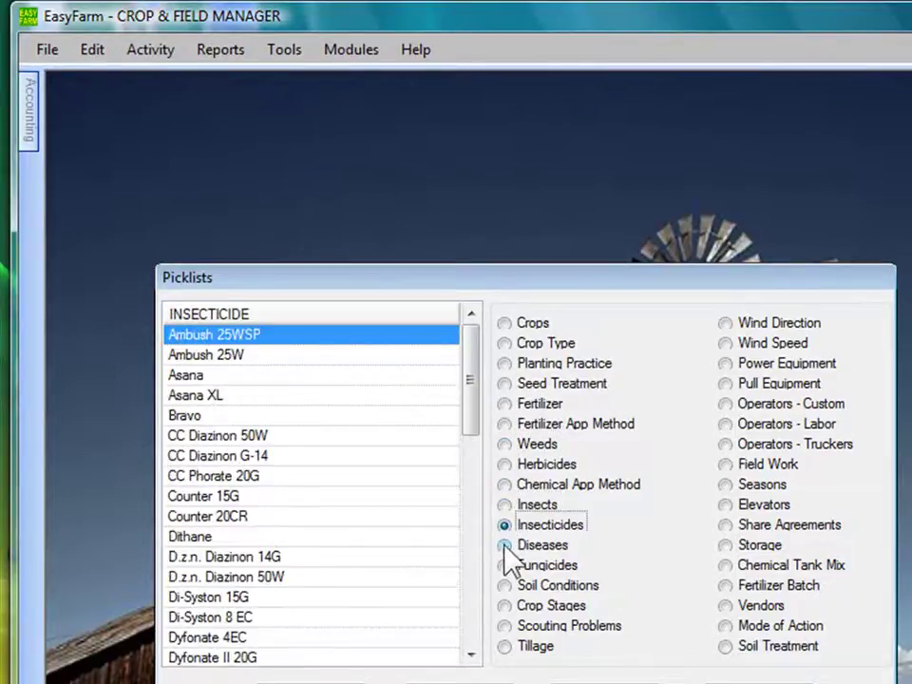
pyautogui.click(504, 546)
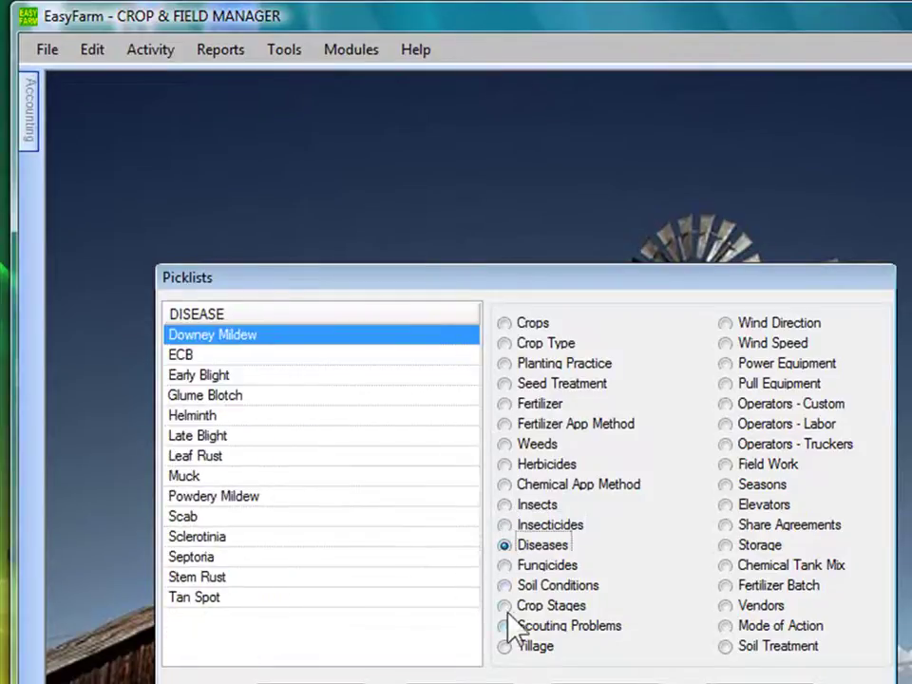
pyautogui.click(506, 586)
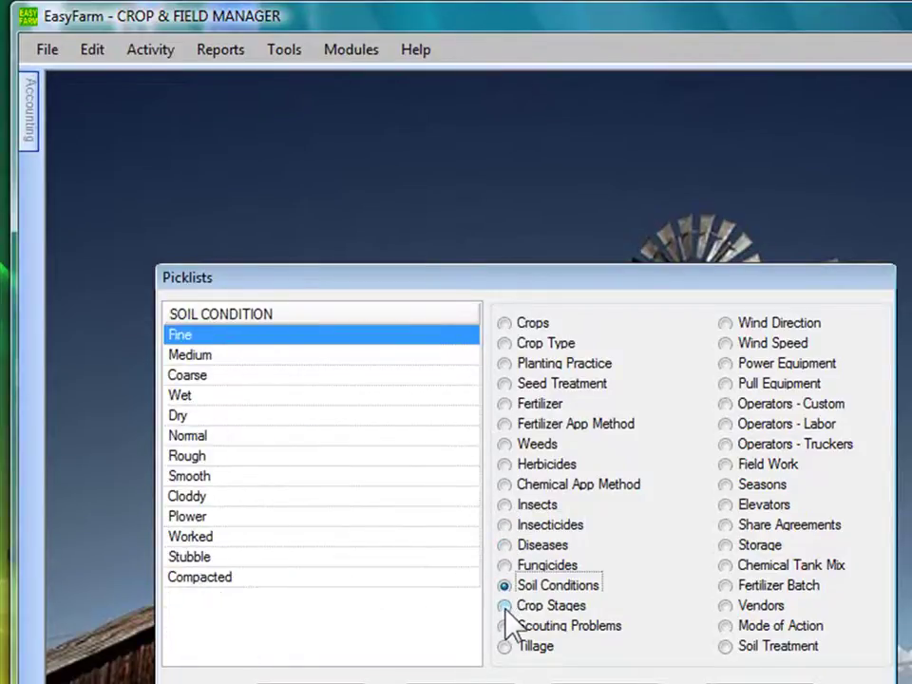
pyautogui.click(505, 608)
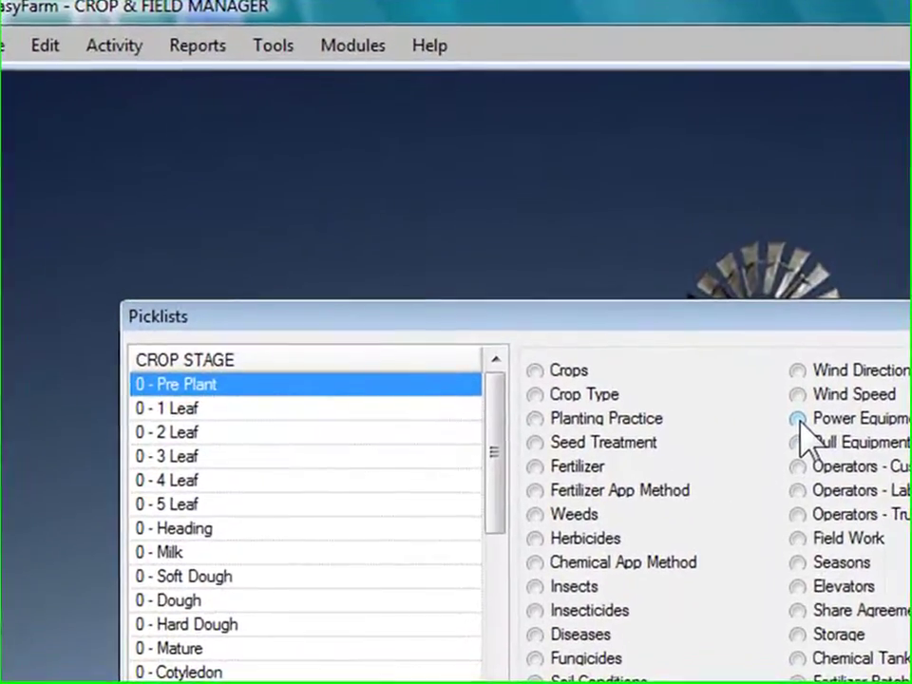
# - View the power equipment, pull equipment, labor operator and elevator pick lists, then close the pick lists
pyautogui.click(725, 363)
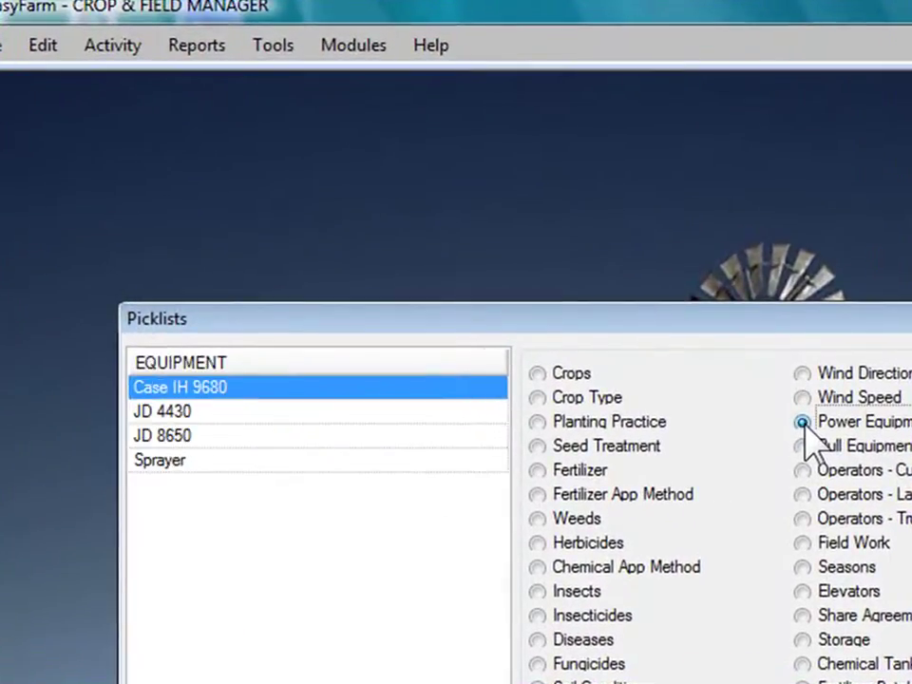
pyautogui.click(804, 449)
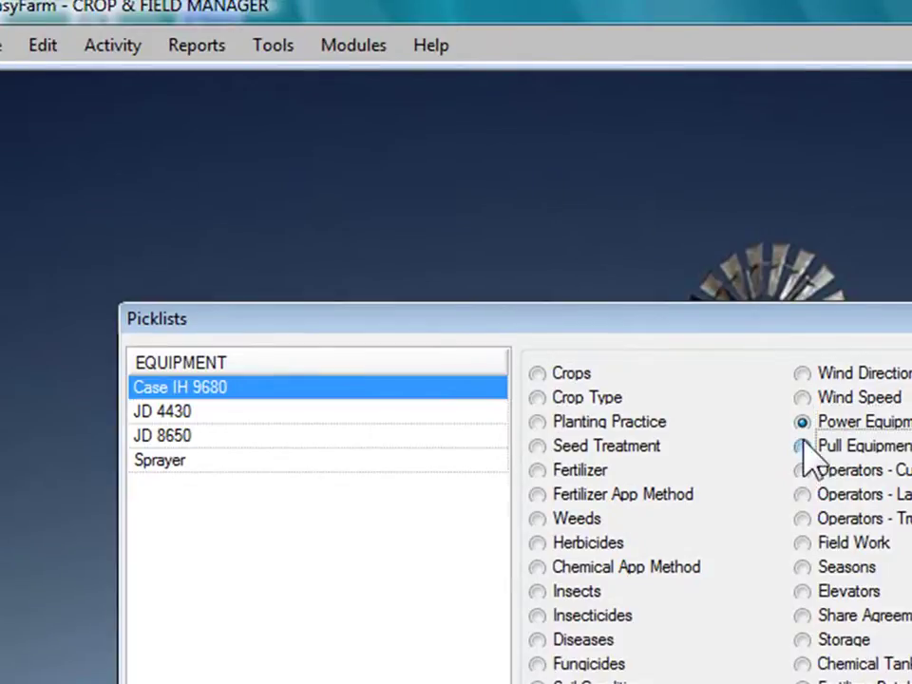
pyautogui.click(802, 495)
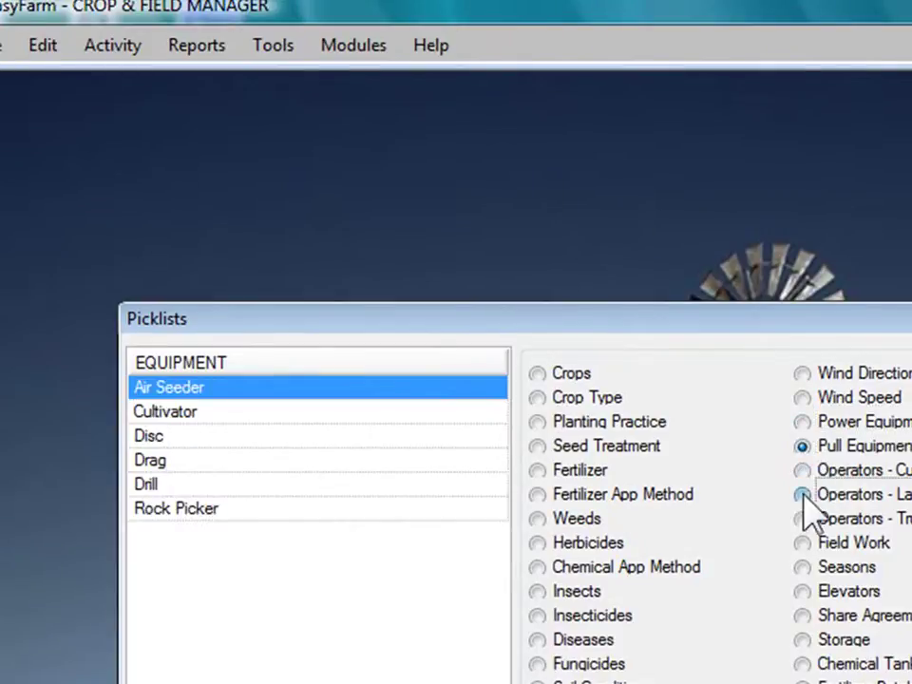
pyautogui.click(803, 591)
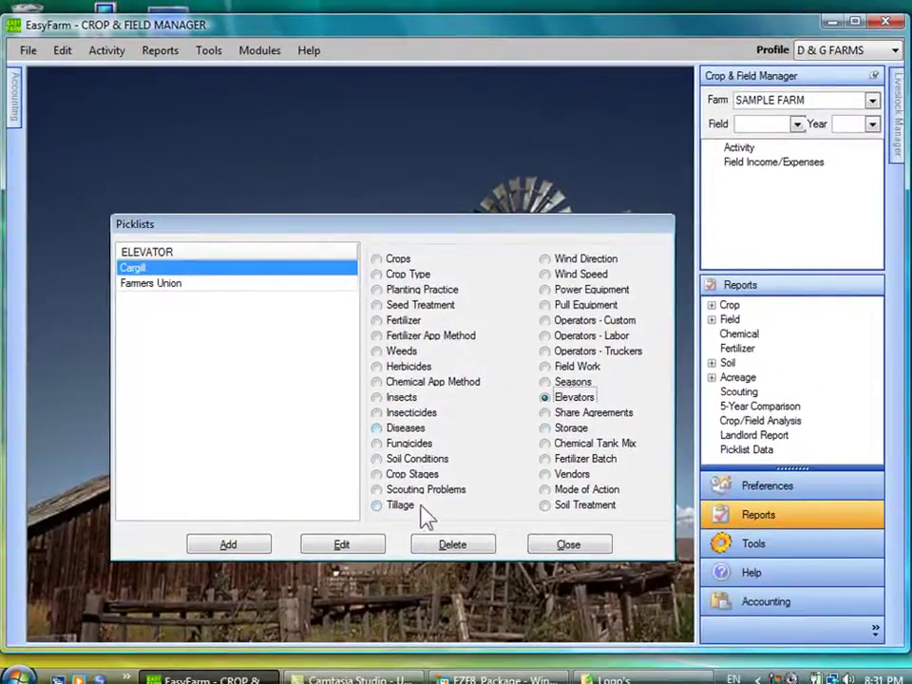
pyautogui.click(556, 549)
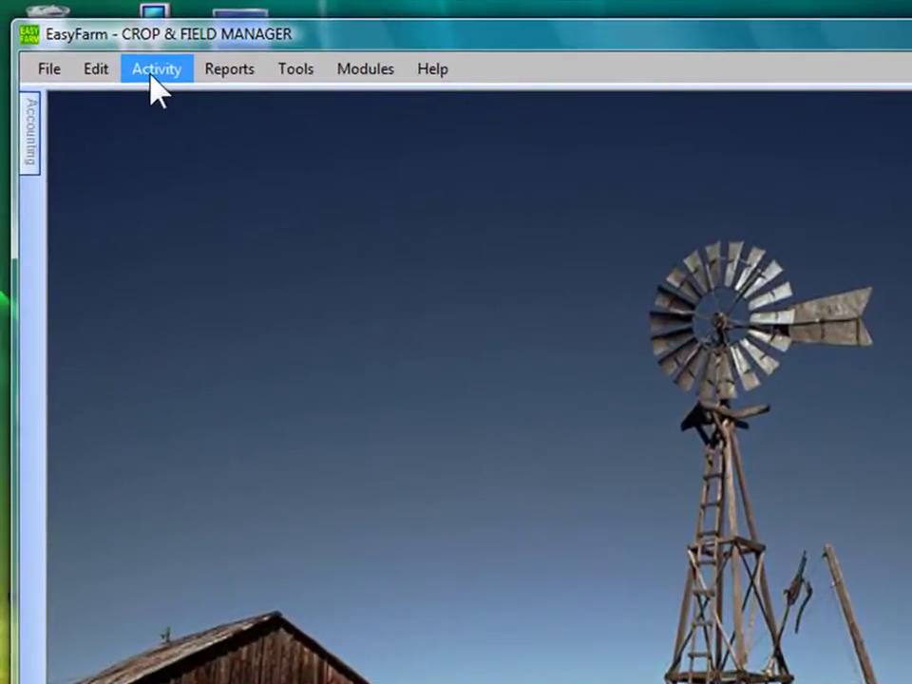
# - Select field NW 100 in the Home Section's 2009 activities, browse the activity types from Seed Planting to Crop Production/Sale, and close the activities
pyautogui.click(150, 76)
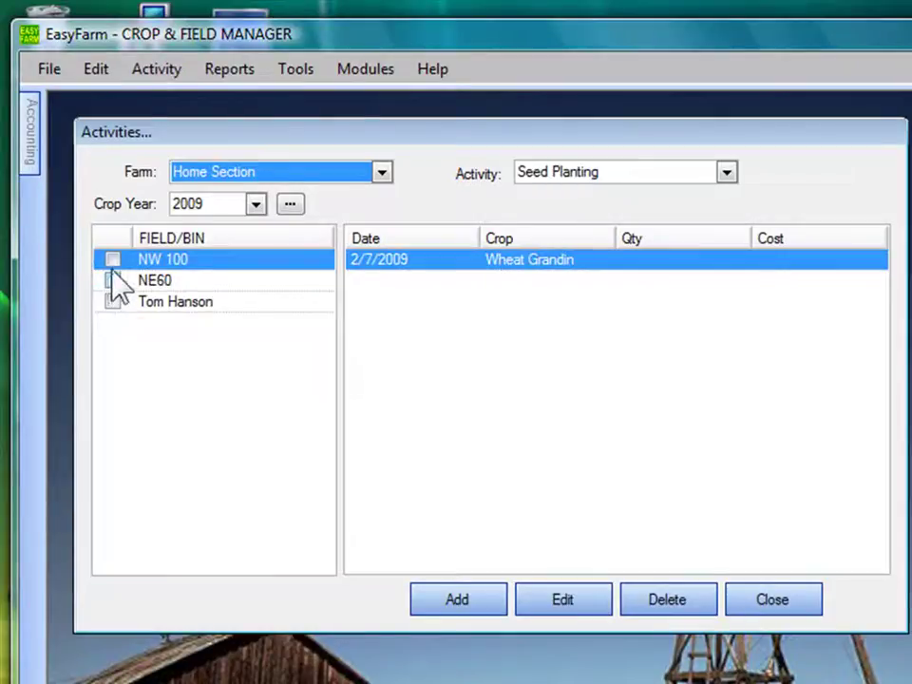
pyautogui.click(112, 260)
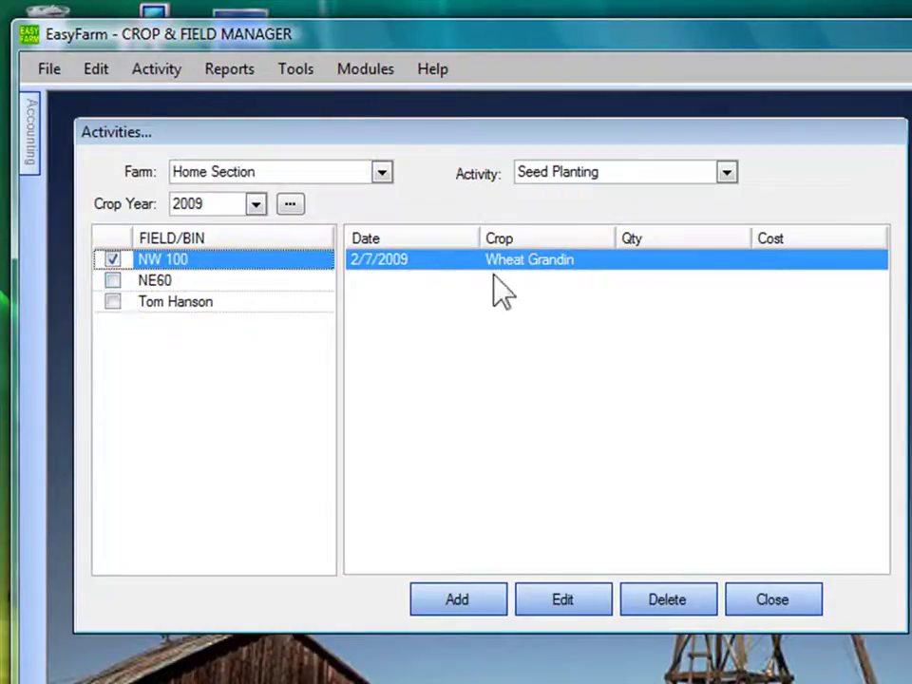
pyautogui.click(727, 172)
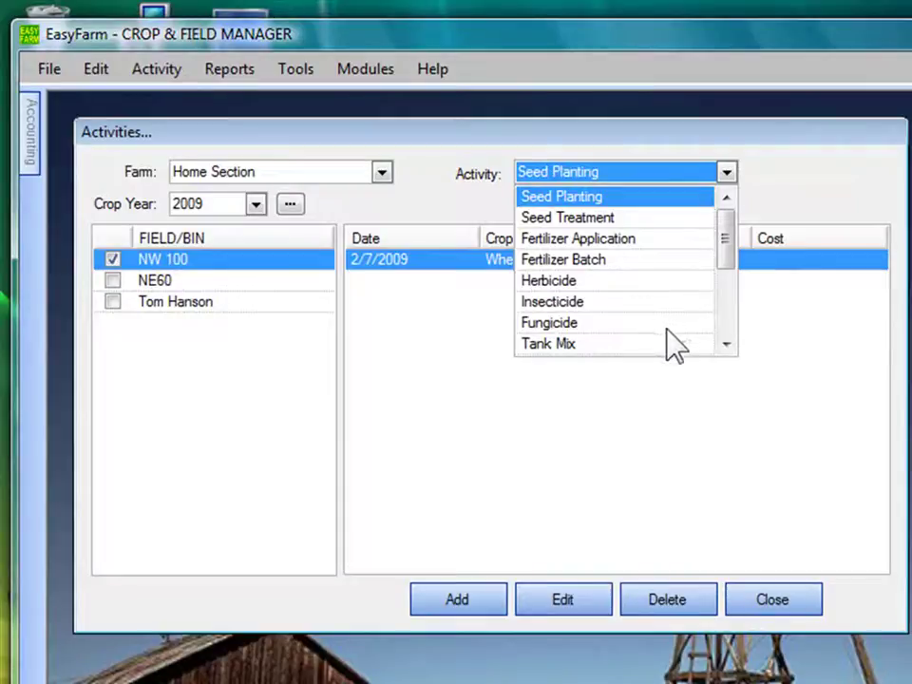
pyautogui.click(726, 346)
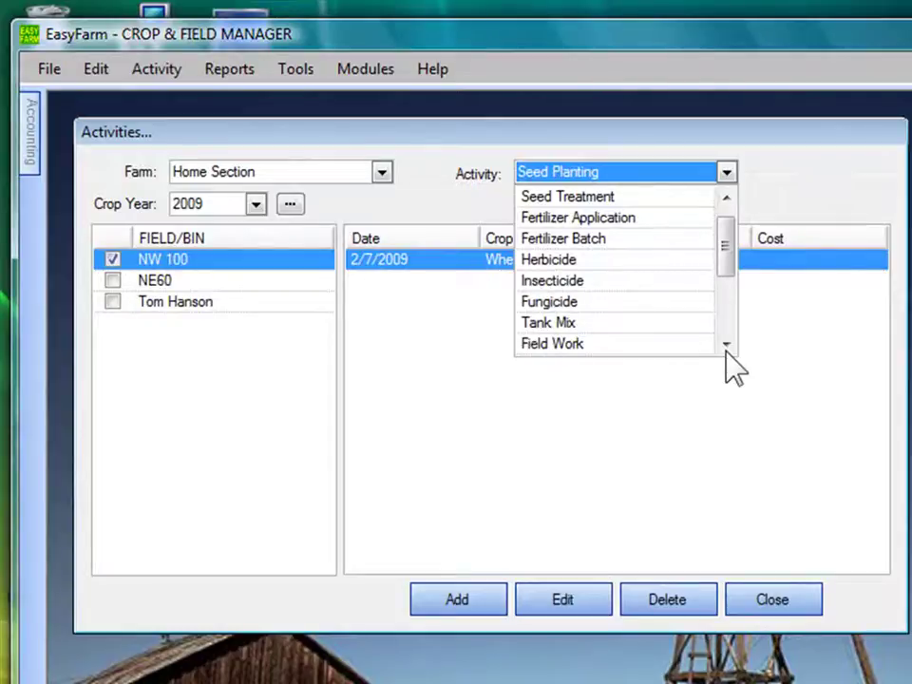
pyautogui.click(727, 345)
pyautogui.click(727, 346)
pyautogui.click(727, 346)
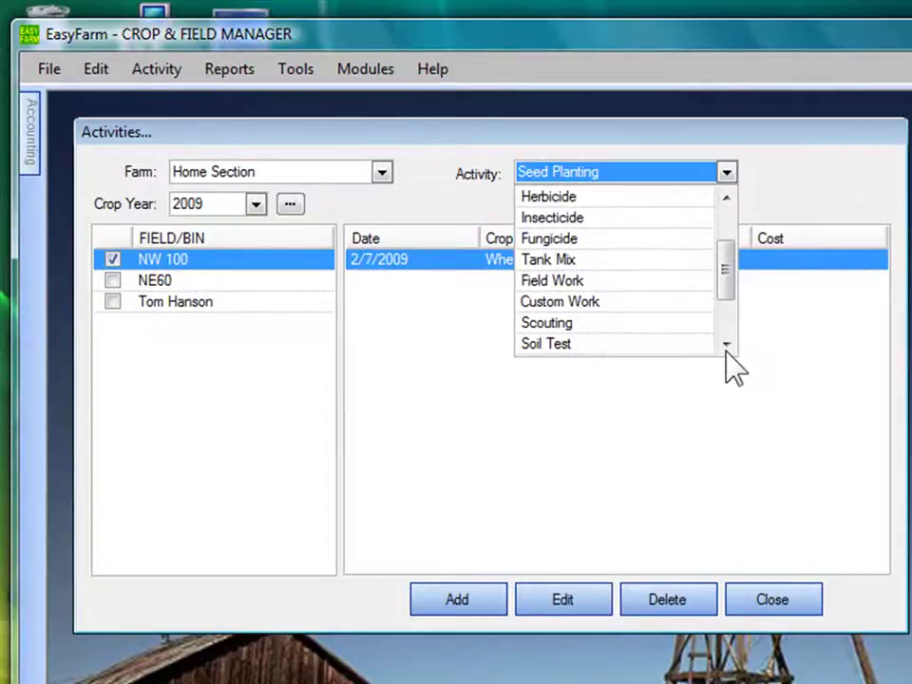
pyautogui.click(726, 346)
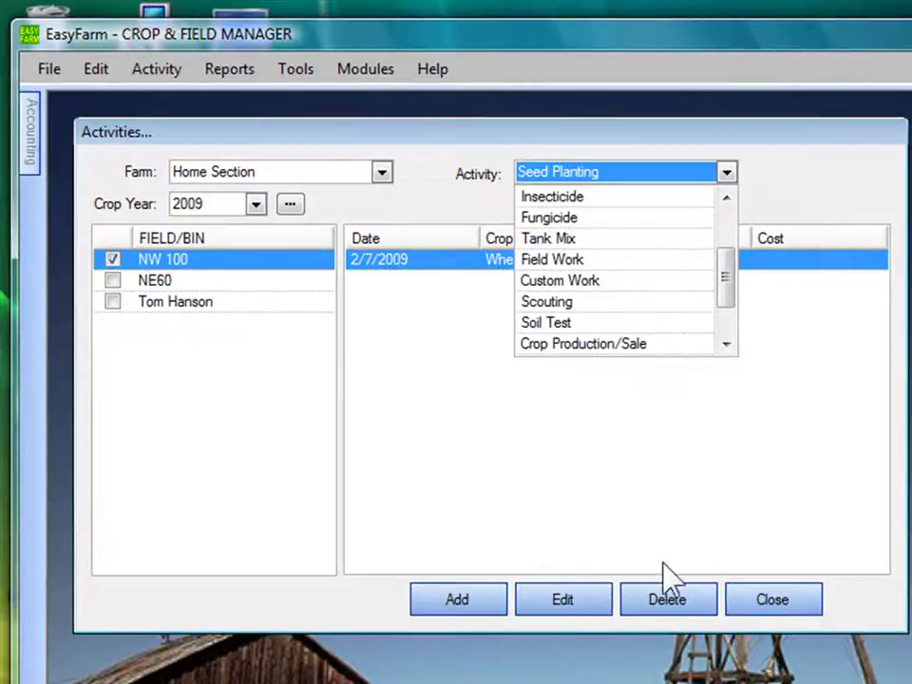
pyautogui.click(774, 612)
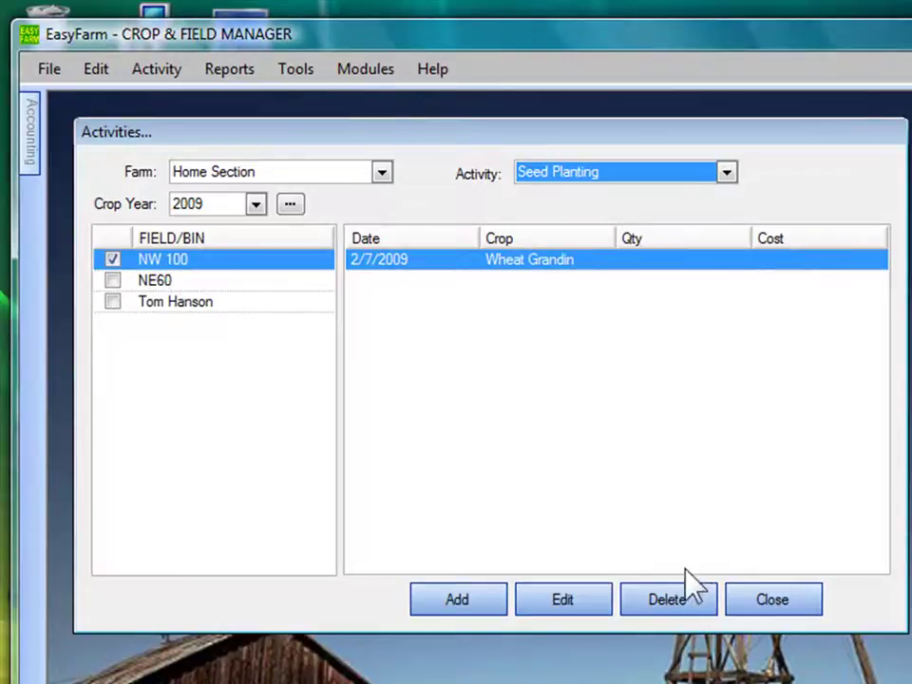
pyautogui.click(772, 608)
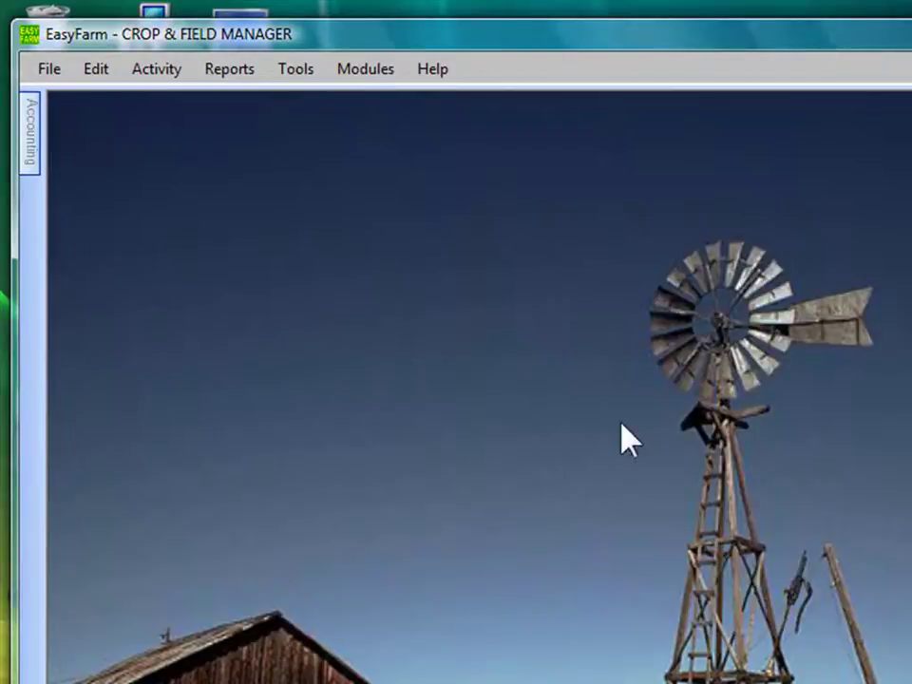
# - Look through the available Crop & Field Manager reports, including the crop, field, soil and acreage groups
pyautogui.click(223, 82)
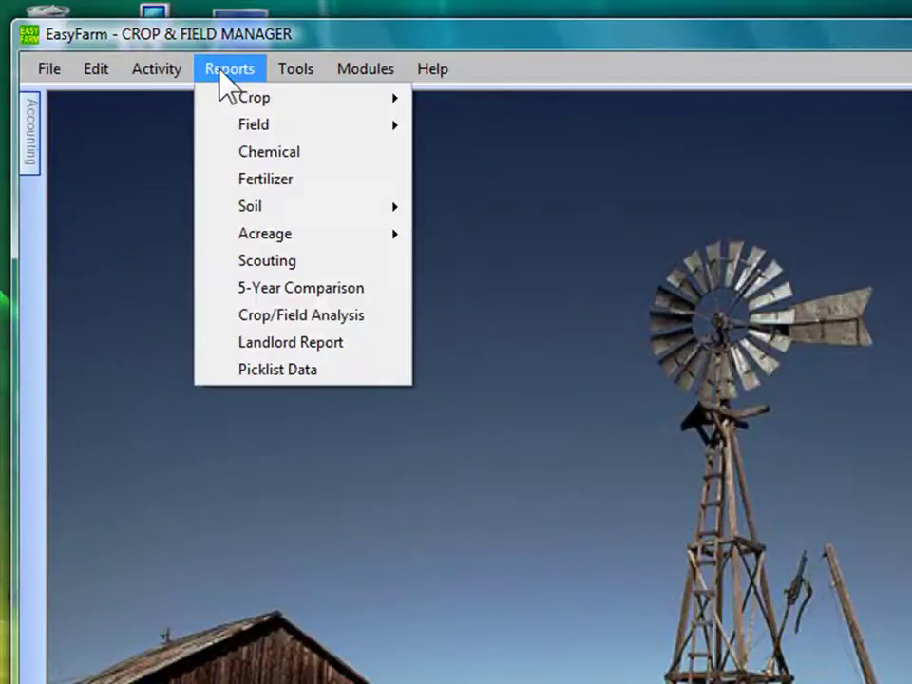
pyautogui.moveTo(248, 104)
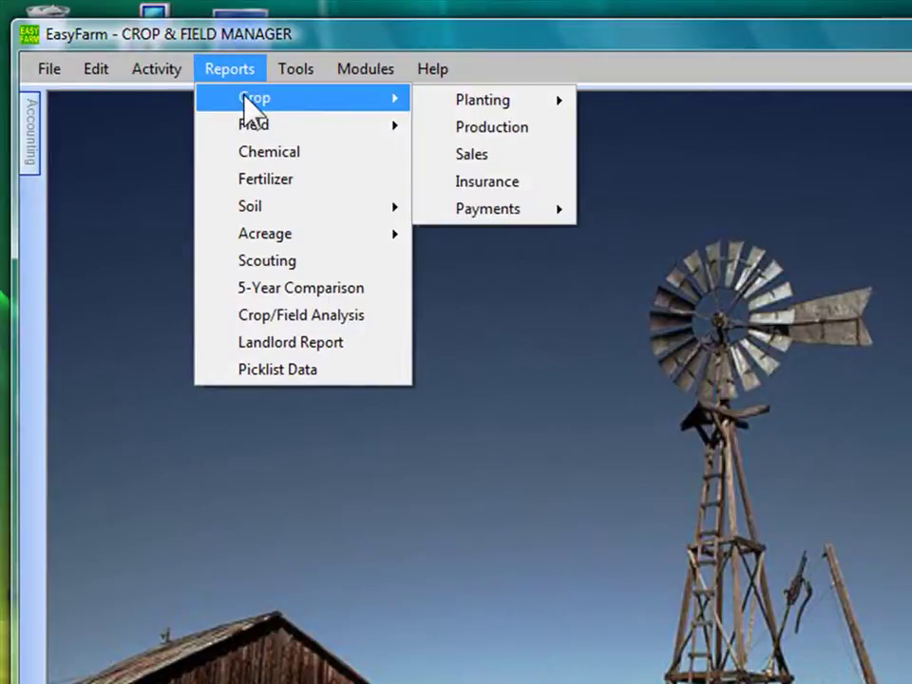
pyautogui.moveTo(255, 130)
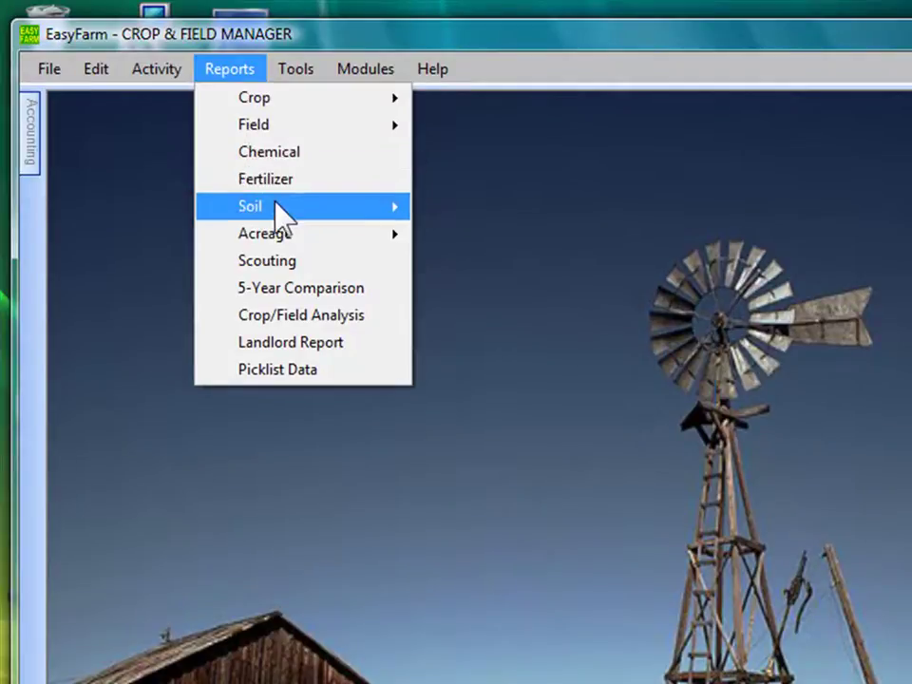
pyautogui.moveTo(275, 211)
pyautogui.moveTo(295, 242)
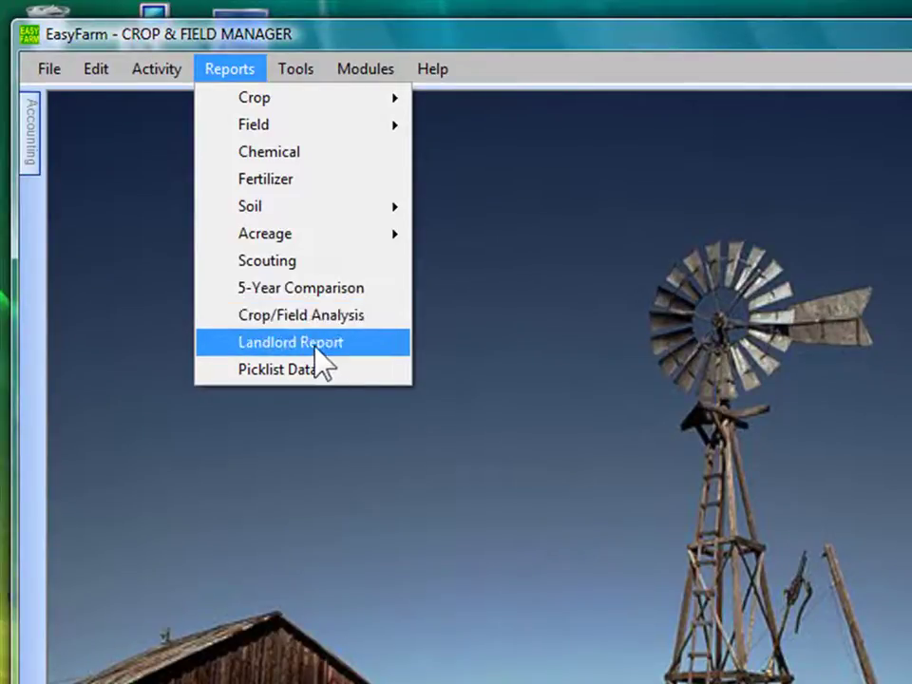
# - Open the bin/storage volume calculator, choose Durum as the crop for a Square/Rectangle bin, and close the calculator
pyautogui.moveTo(301, 82)
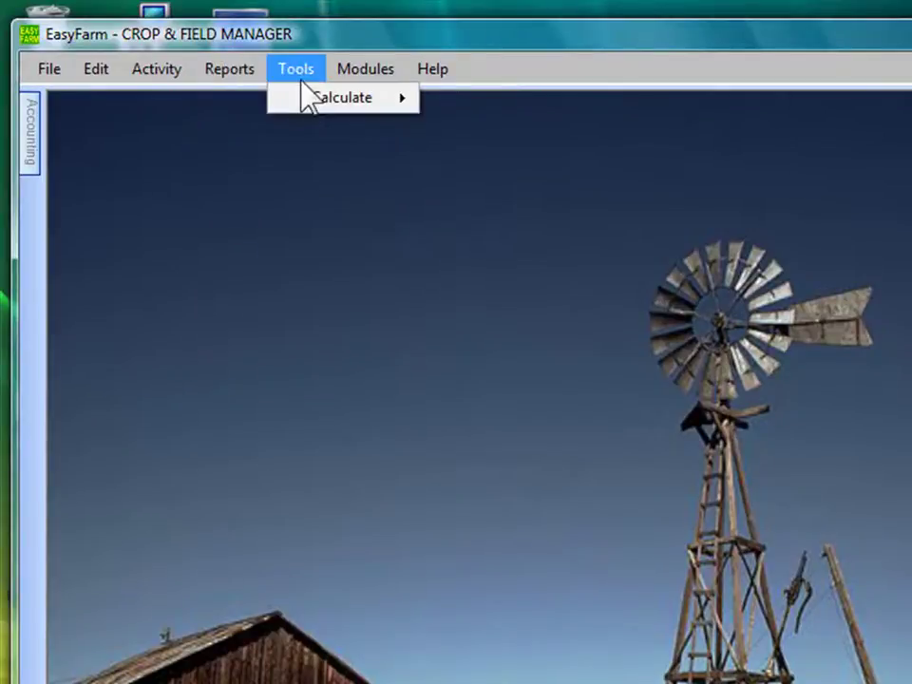
pyautogui.moveTo(312, 108)
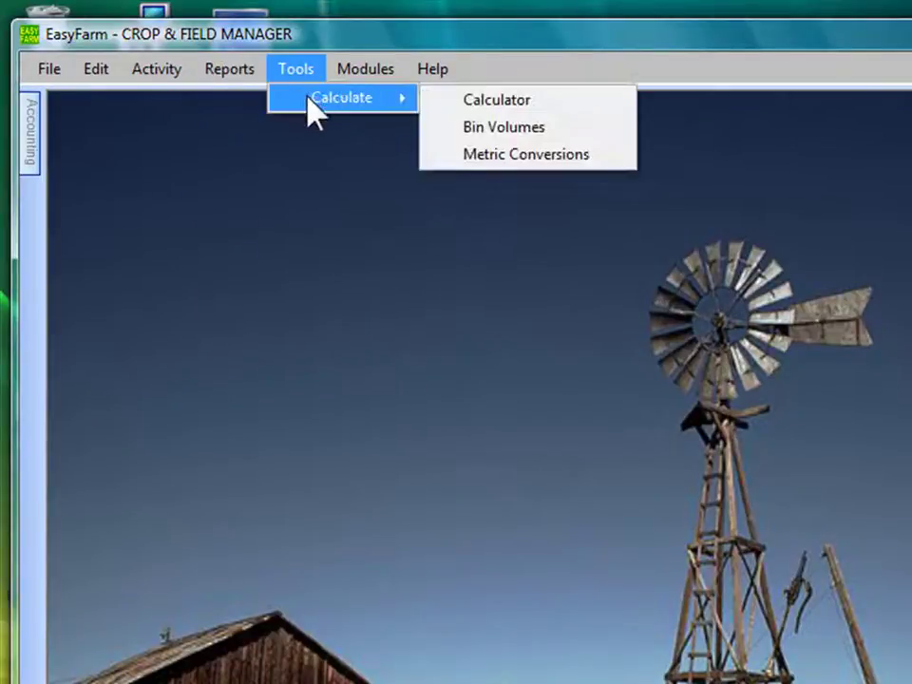
pyautogui.click(493, 75)
pyautogui.click(292, 72)
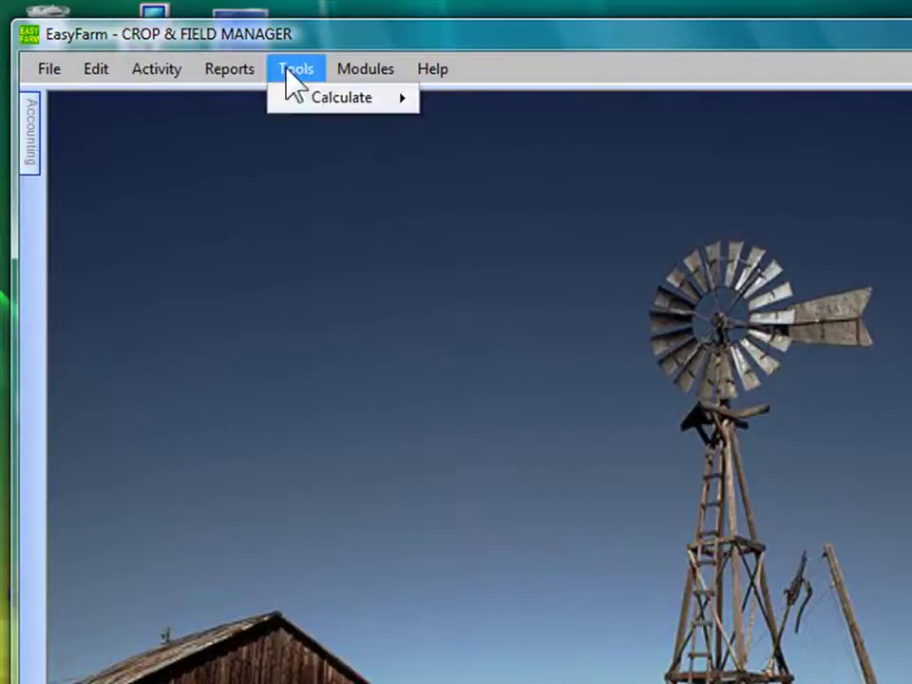
pyautogui.click(556, 88)
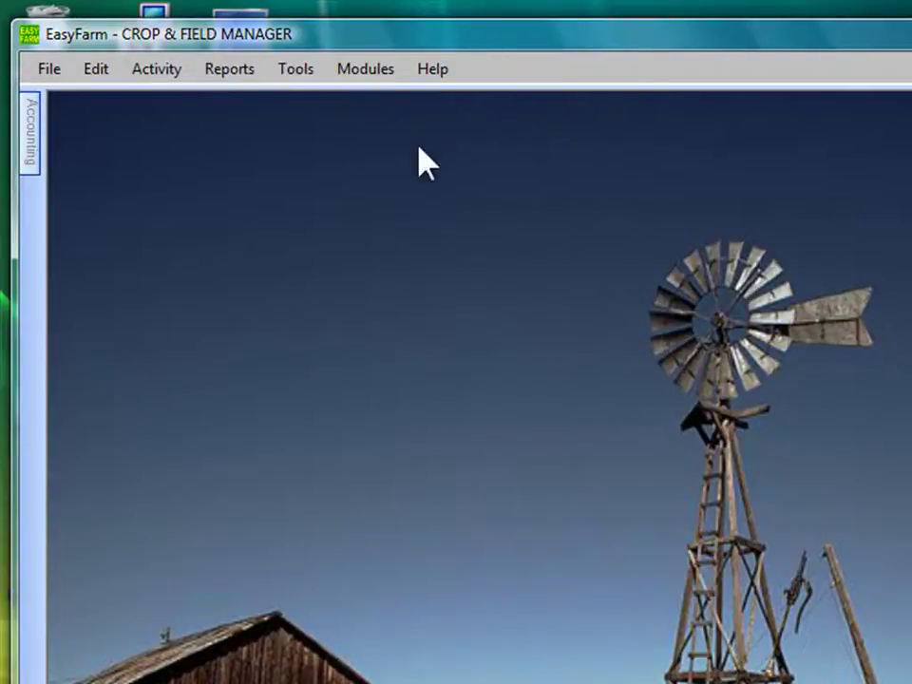
pyautogui.click(330, 69)
pyautogui.moveTo(285, 72)
pyautogui.moveTo(328, 103)
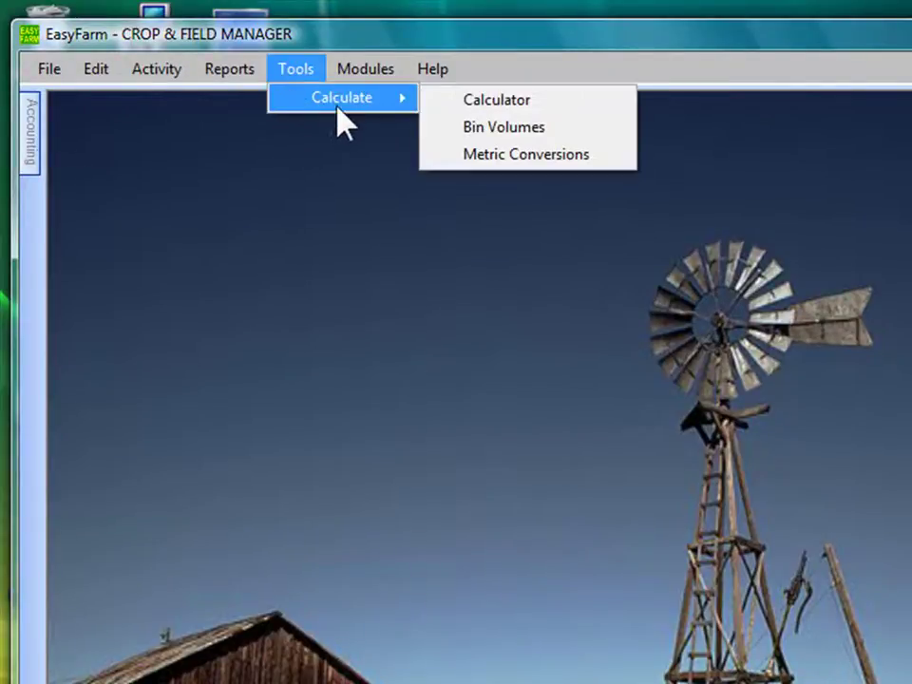
pyautogui.click(486, 135)
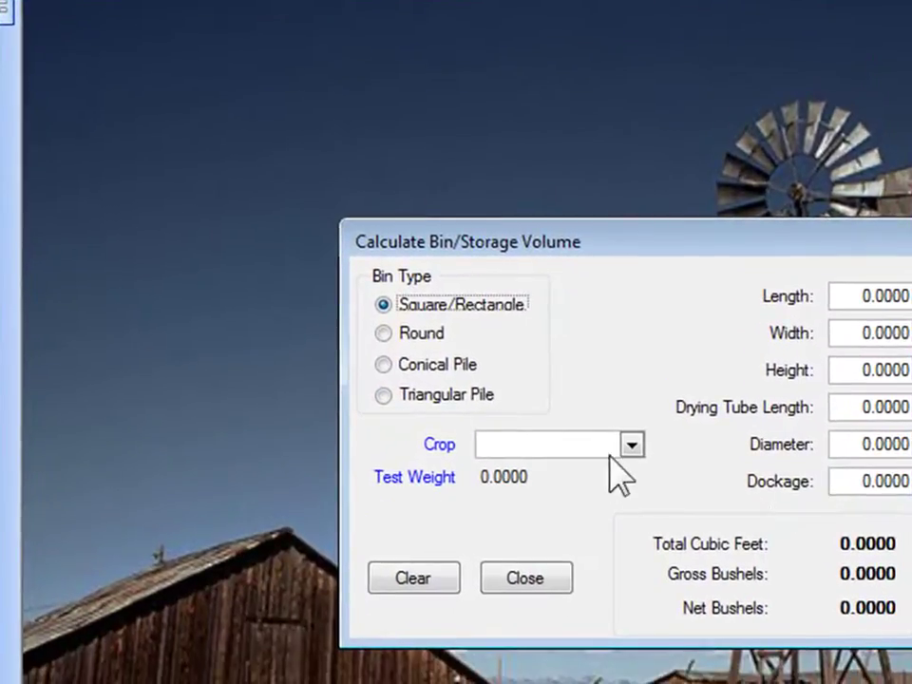
pyautogui.click(632, 447)
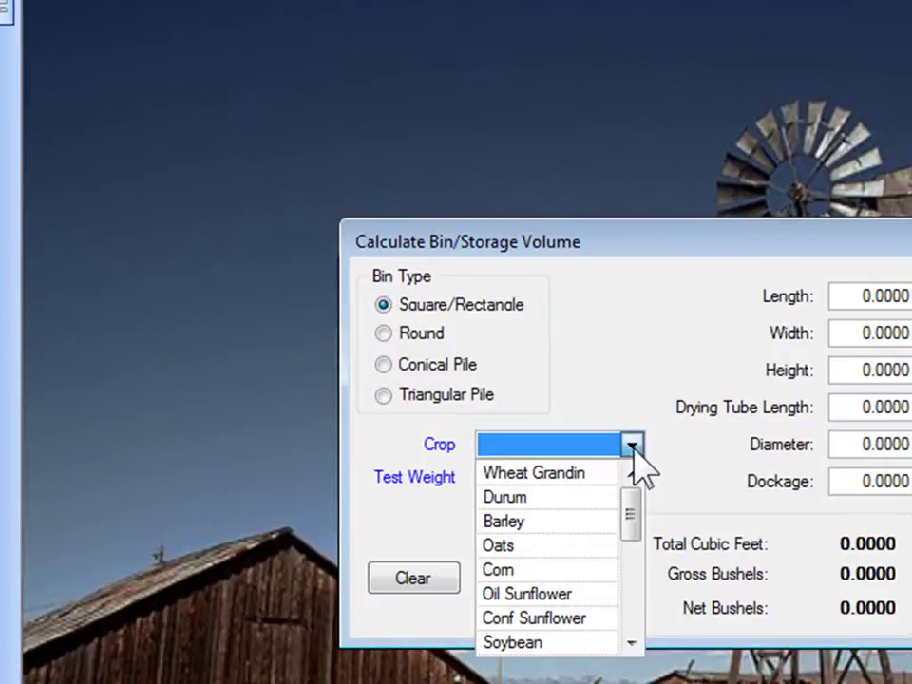
pyautogui.click(532, 498)
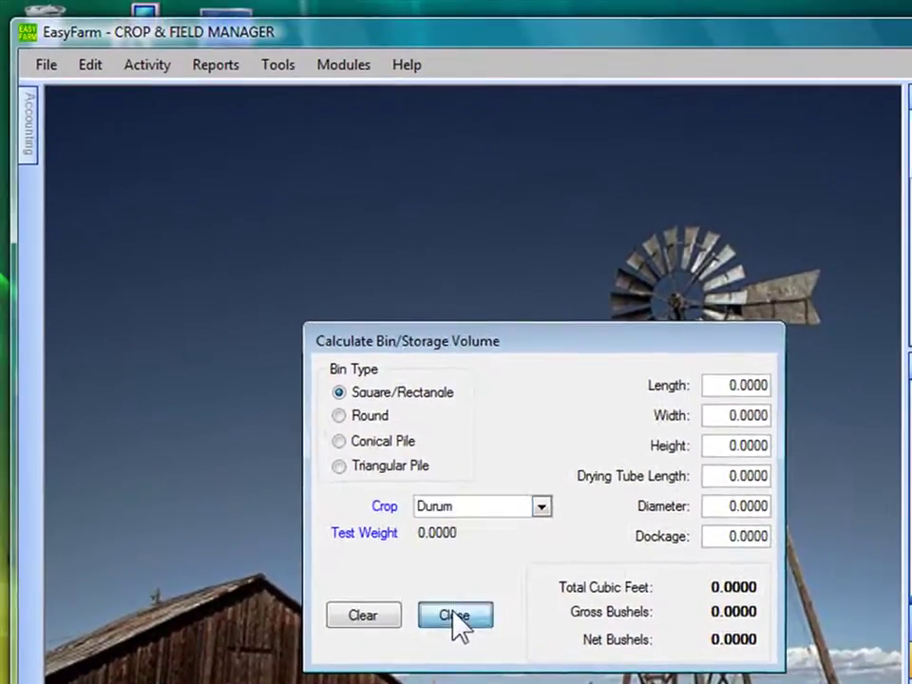
pyautogui.click(522, 583)
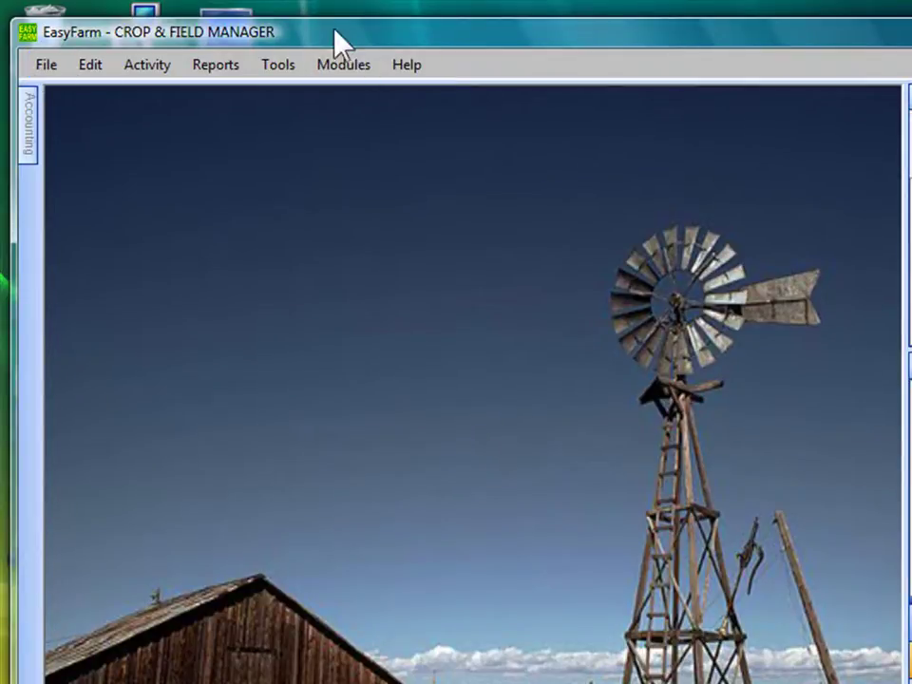
# - Switch EasyFarm to the Accounting module, then bring up the EZF8_Package picture
pyautogui.click(358, 71)
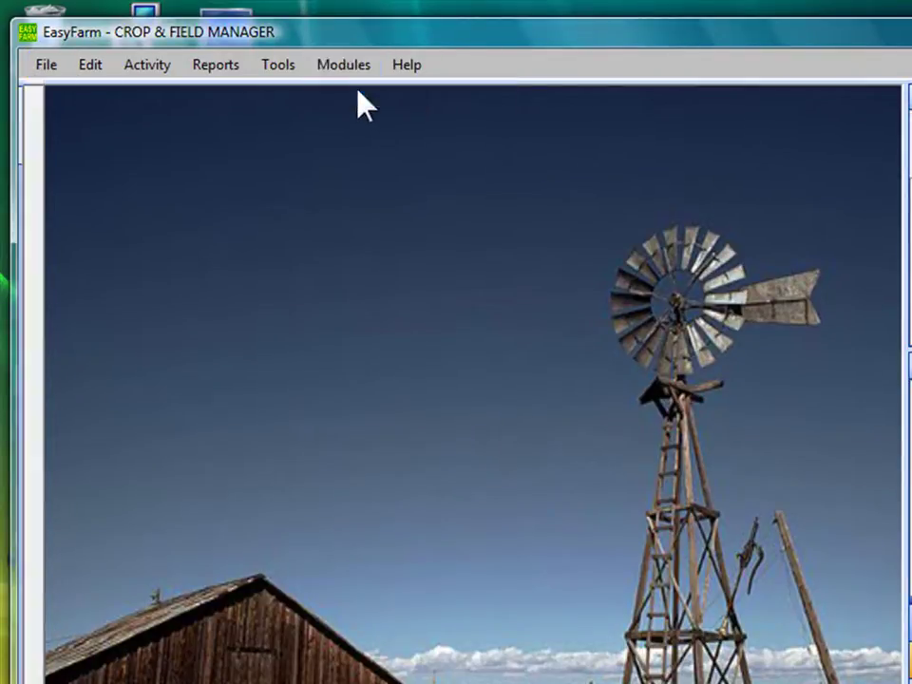
pyautogui.click(361, 90)
pyautogui.moveTo(612, 670)
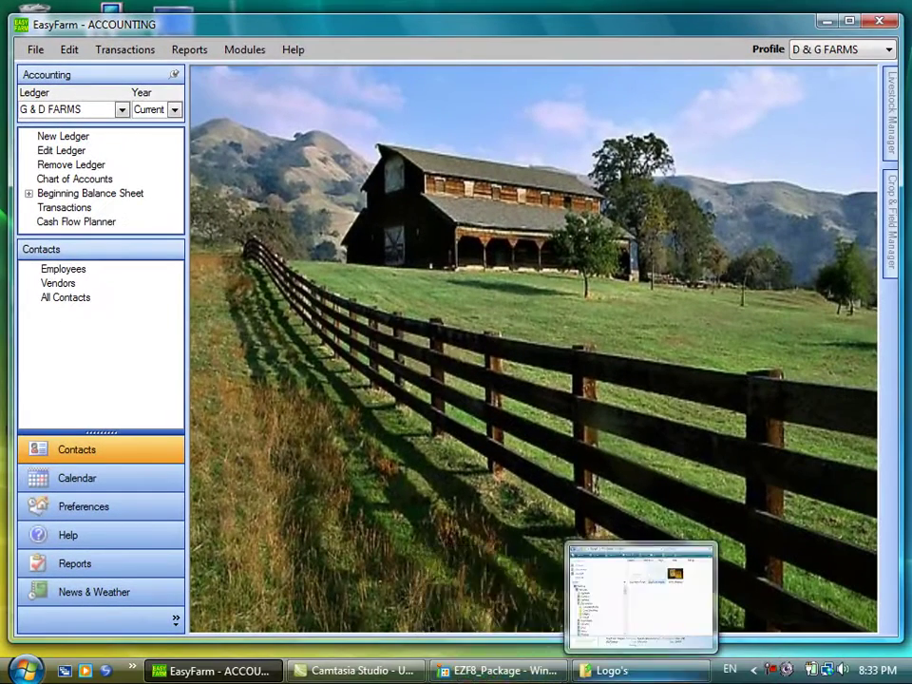
pyautogui.click(539, 671)
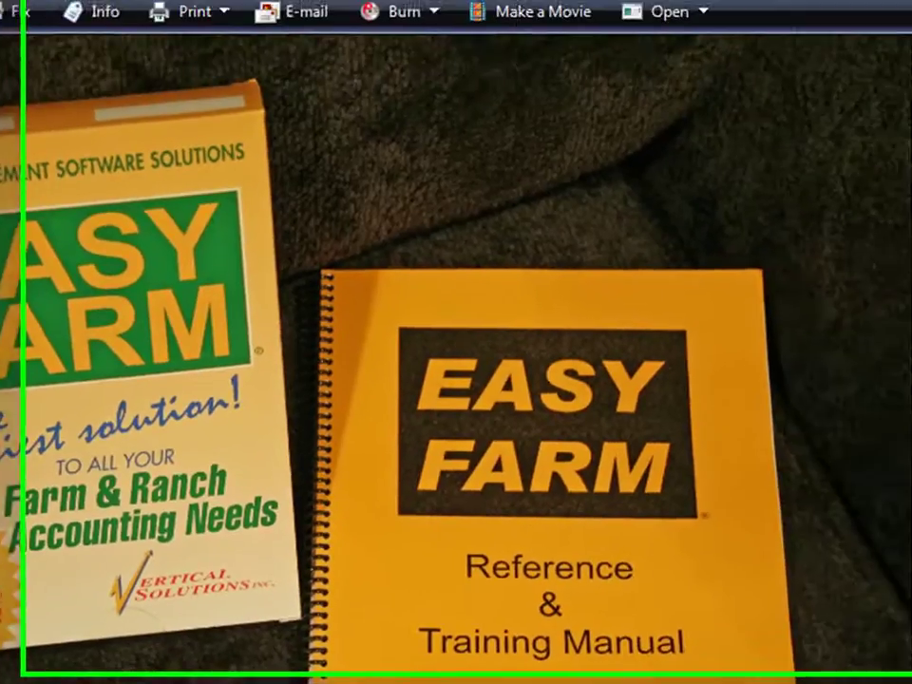
pyautogui.scroll(1, 694, 342)
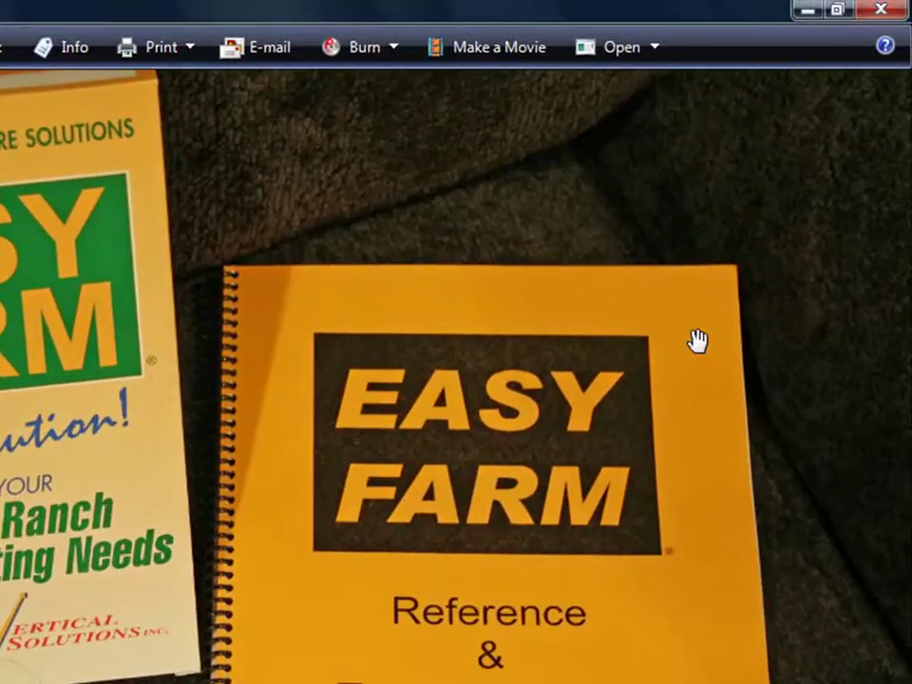